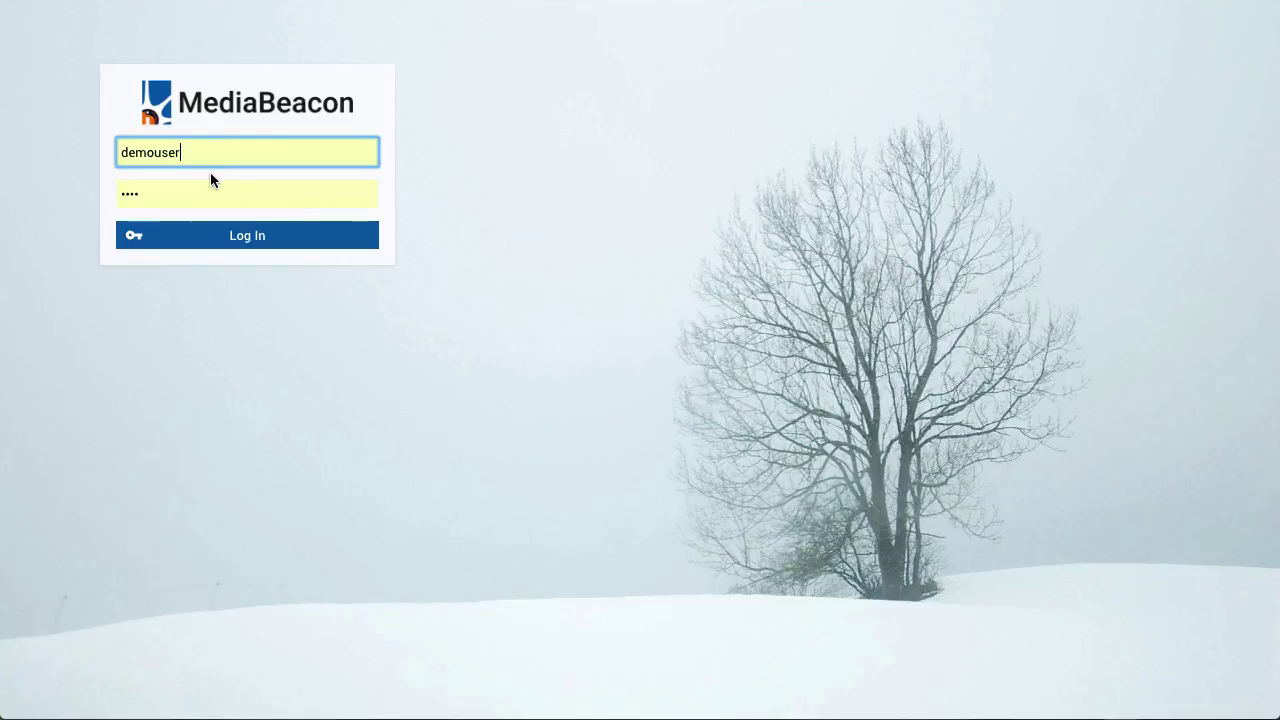
# Log in to the MediaBeacon demo account with the username and password
pyautogui.click(217, 232)
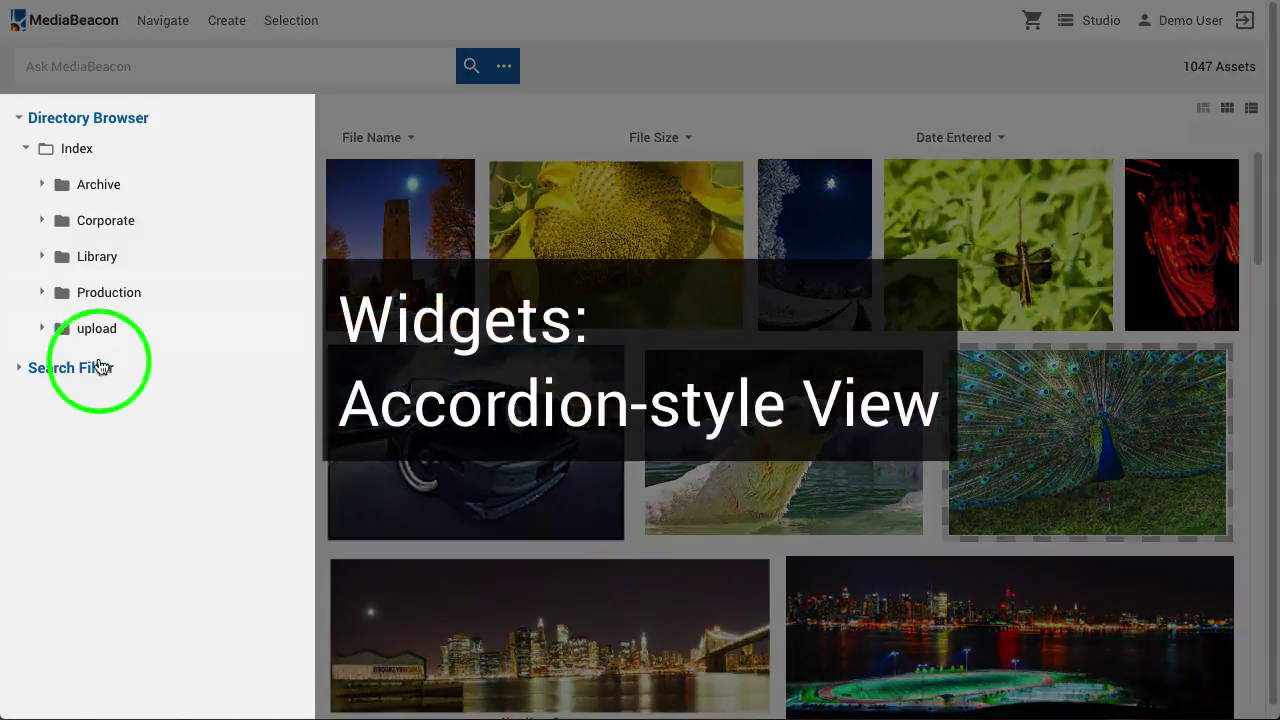
# Expand the Search Filter and Directory Browser panels in the side bar
pyautogui.click(100, 366)
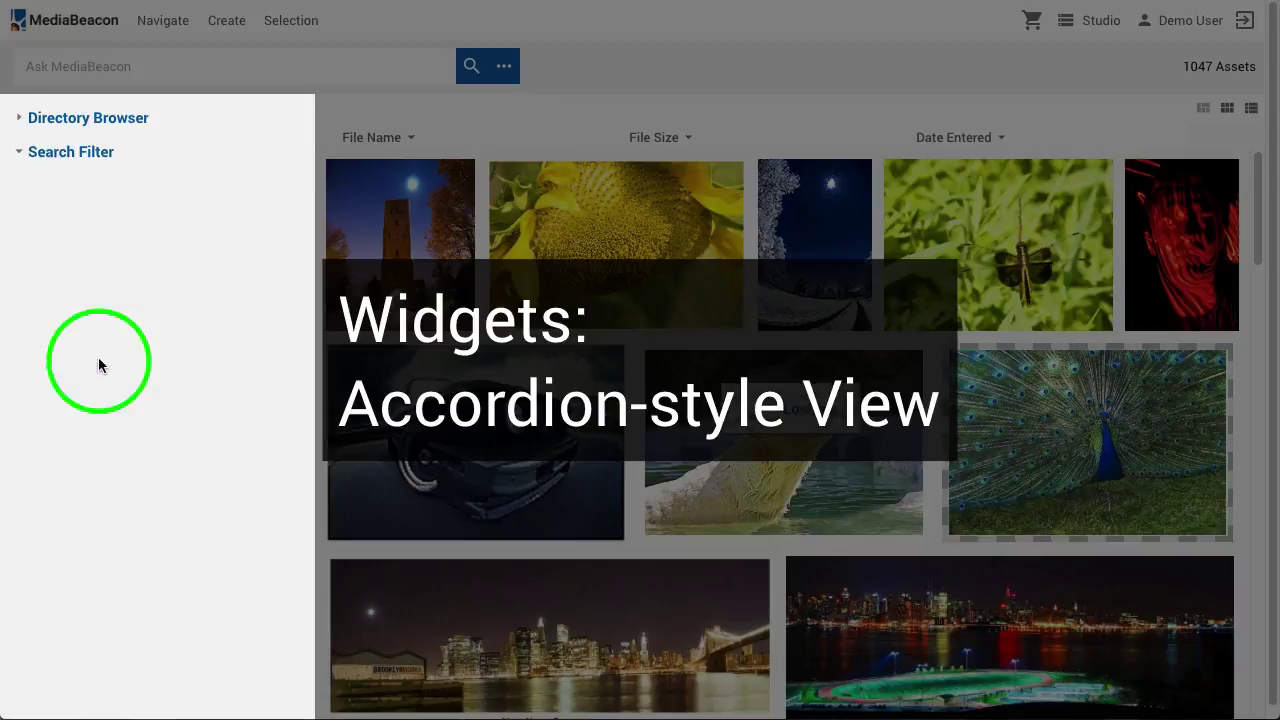
pyautogui.click(115, 122)
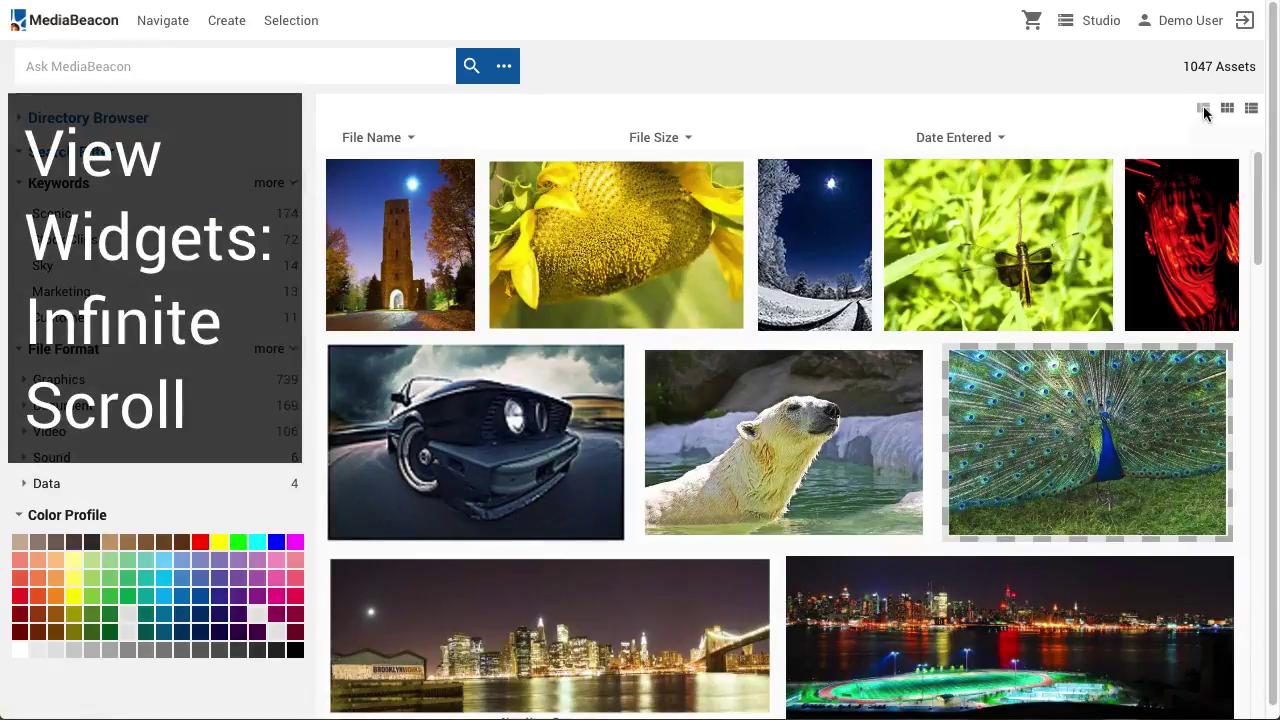
pyautogui.scroll(-10, 759, 328)
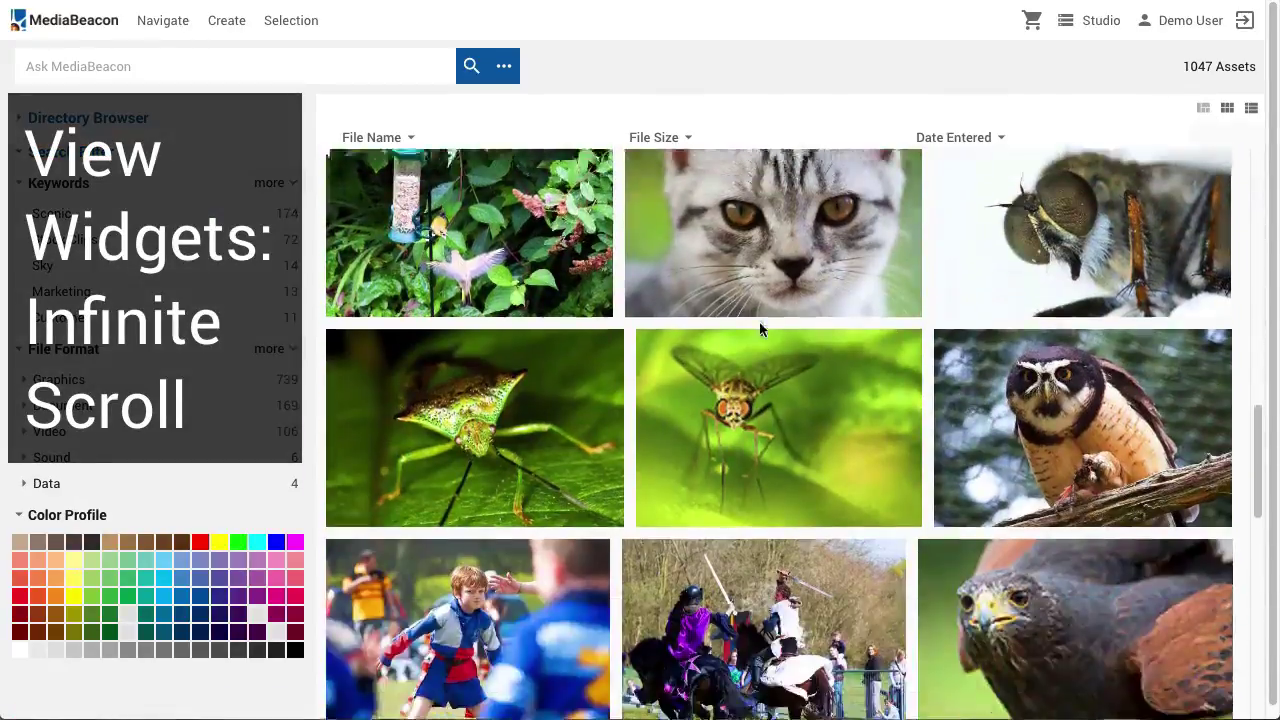
pyautogui.scroll(-10, 759, 323)
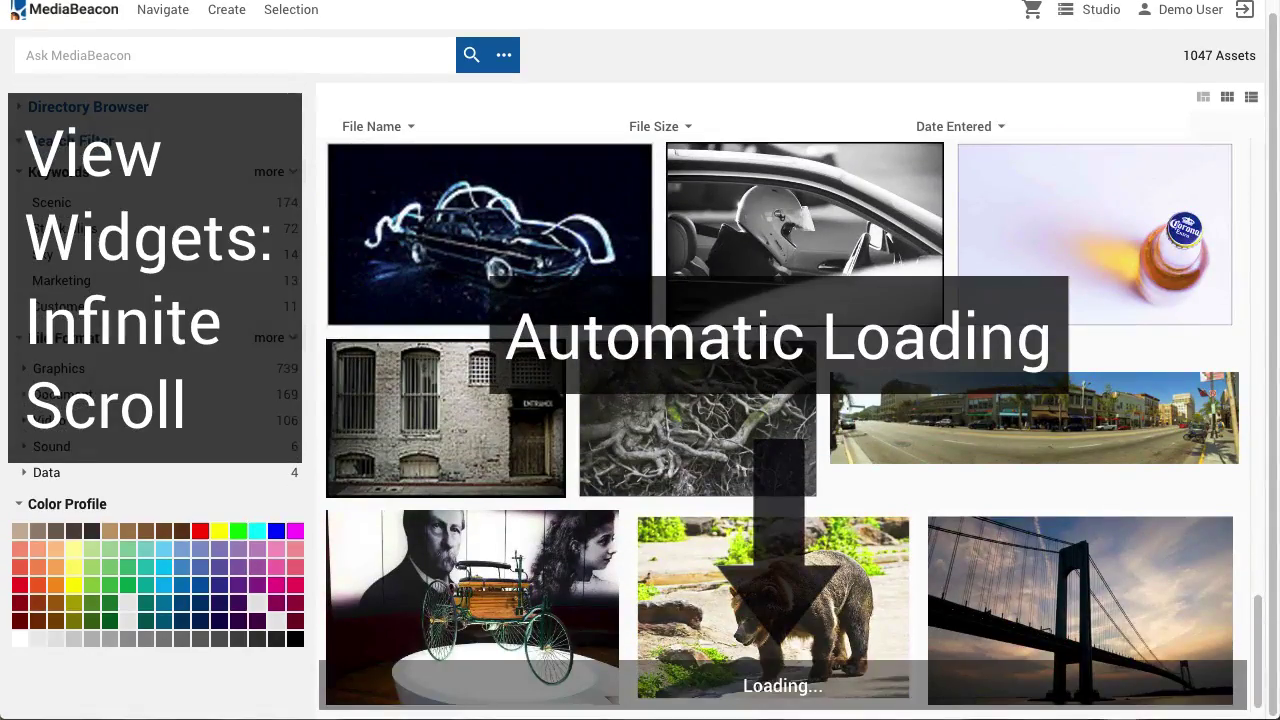
pyautogui.scroll(-10, 760, 328)
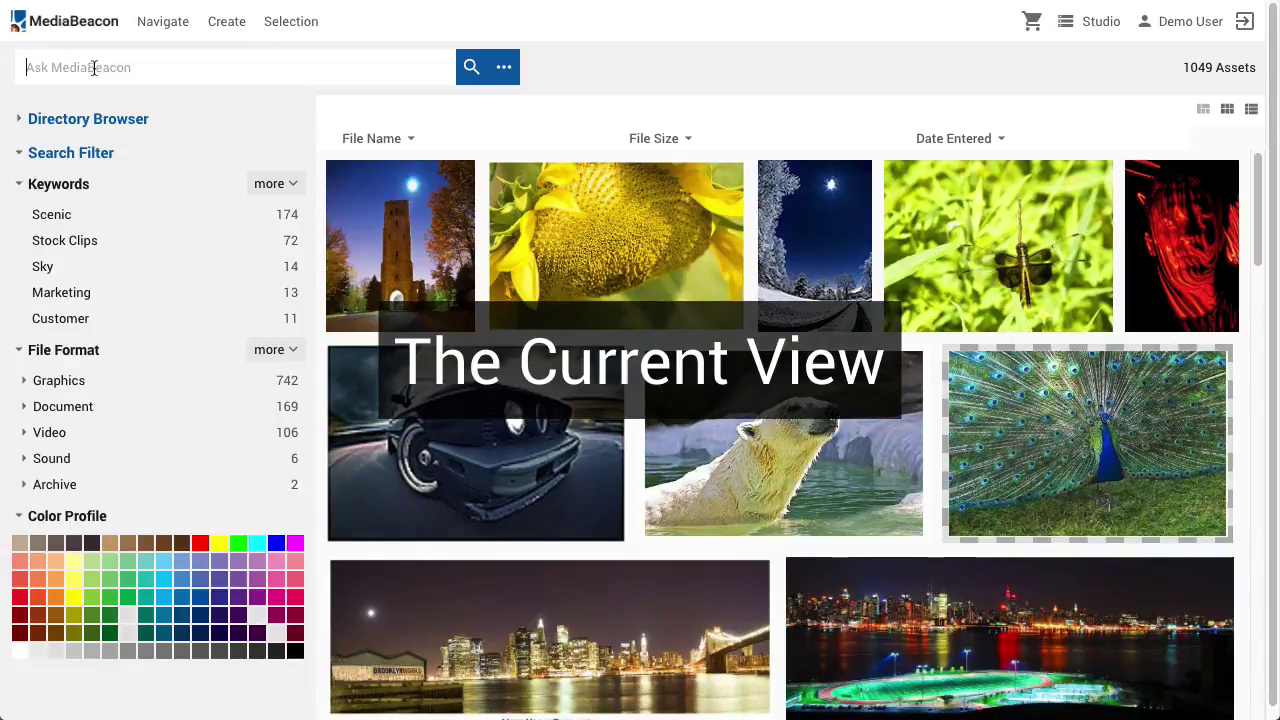
pyautogui.write('car')
pyautogui.press('Return')
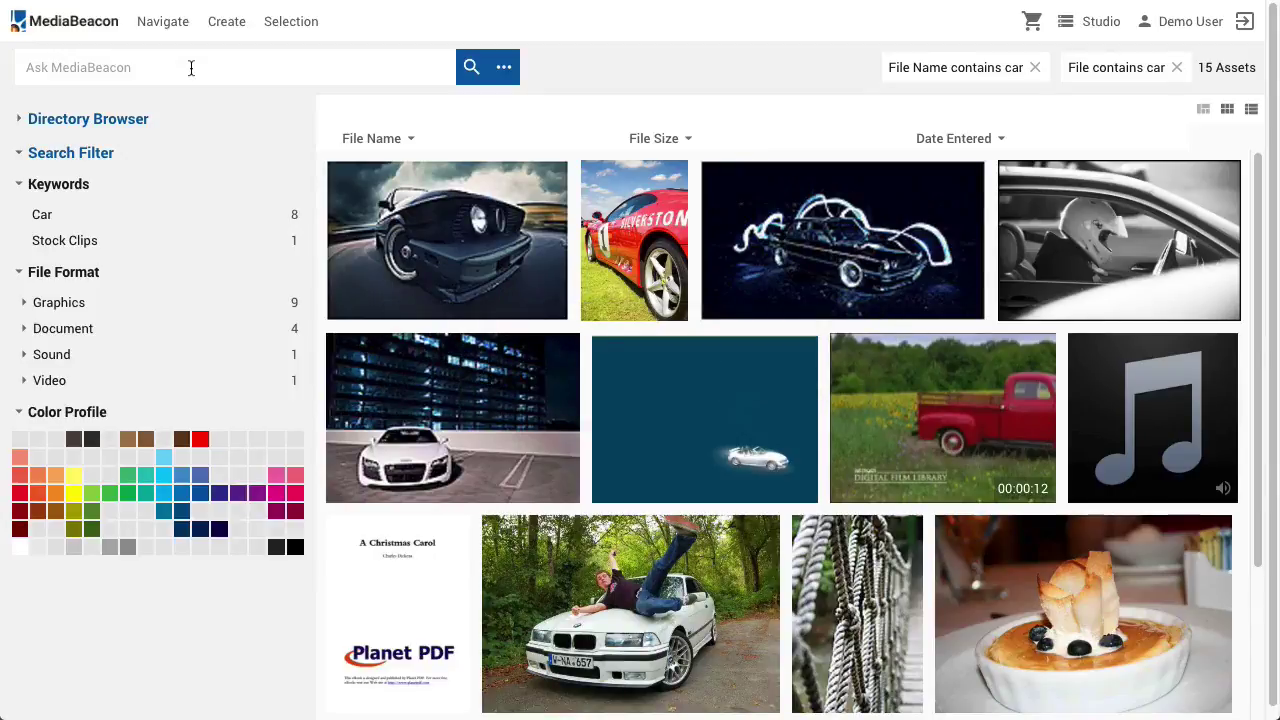
pyautogui.hotkey('ctrl', 'a')
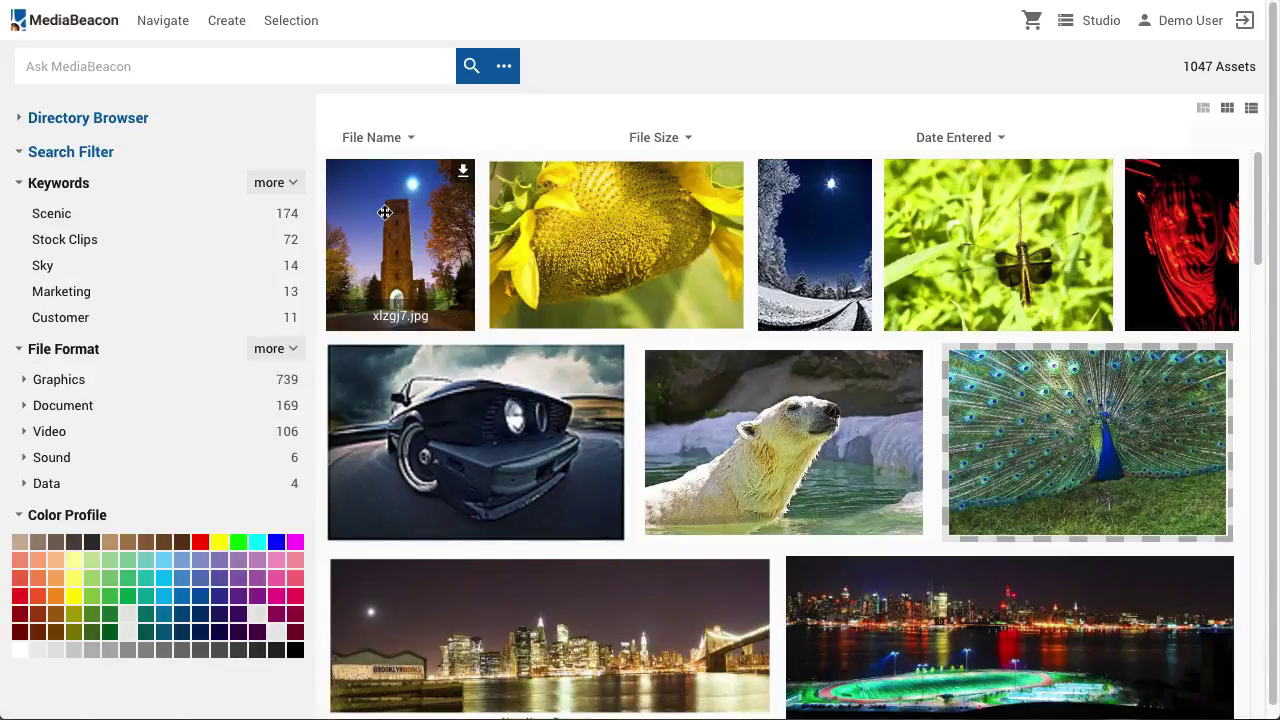
pyautogui.click(385, 212)
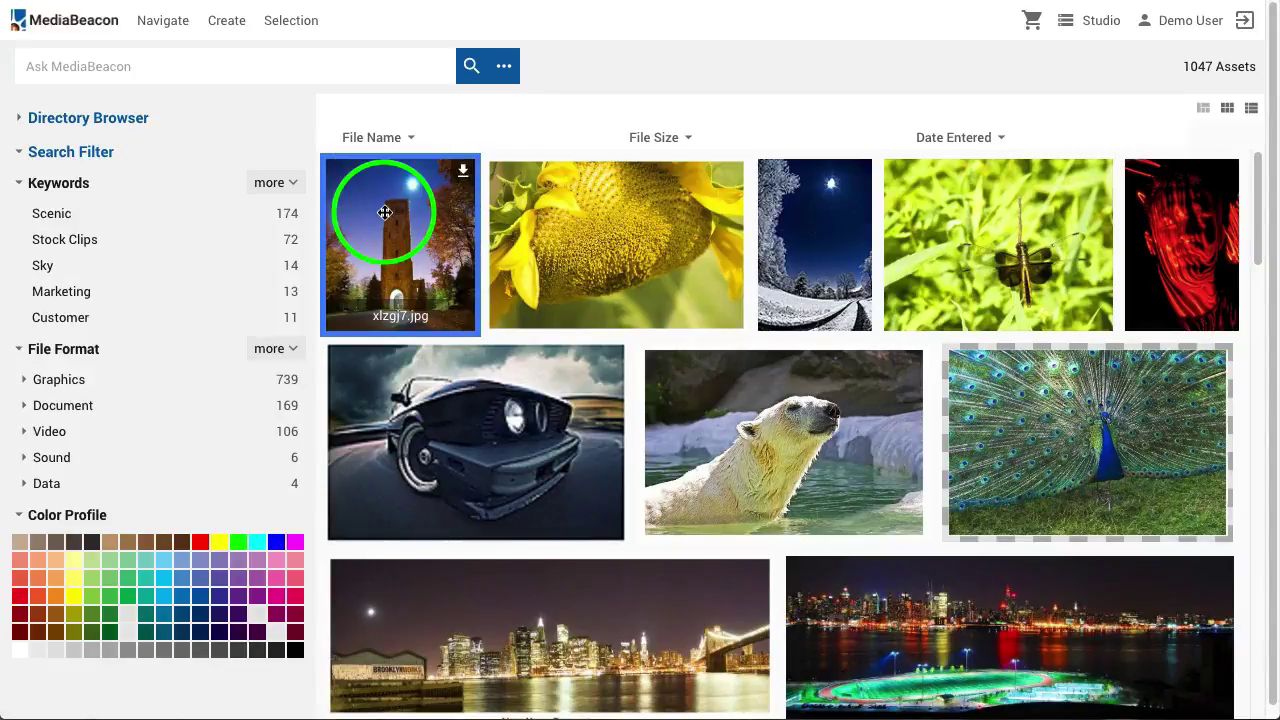
pyautogui.keyDown('shift'); pyautogui.click(571, 251); pyautogui.keyUp('shift')
pyautogui.keyDown('shift'); pyautogui.click(743, 427); pyautogui.keyUp('shift')
pyautogui.keyDown('shift'); pyautogui.click(900, 588); pyautogui.keyUp('shift')
pyautogui.click(346, 170)
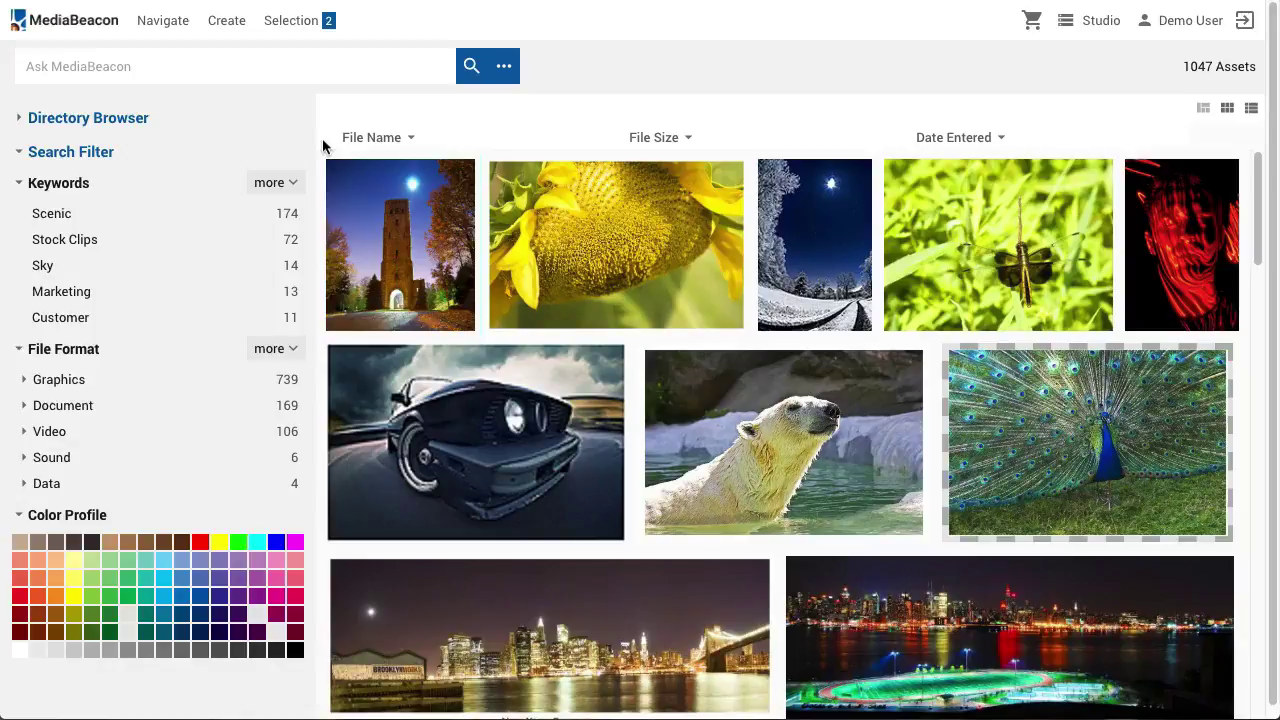
pyautogui.moveTo(322, 146)
pyautogui.mouseDown()
pyautogui.moveTo(563, 257)
pyautogui.moveTo(1045, 621)
pyautogui.mouseUp()
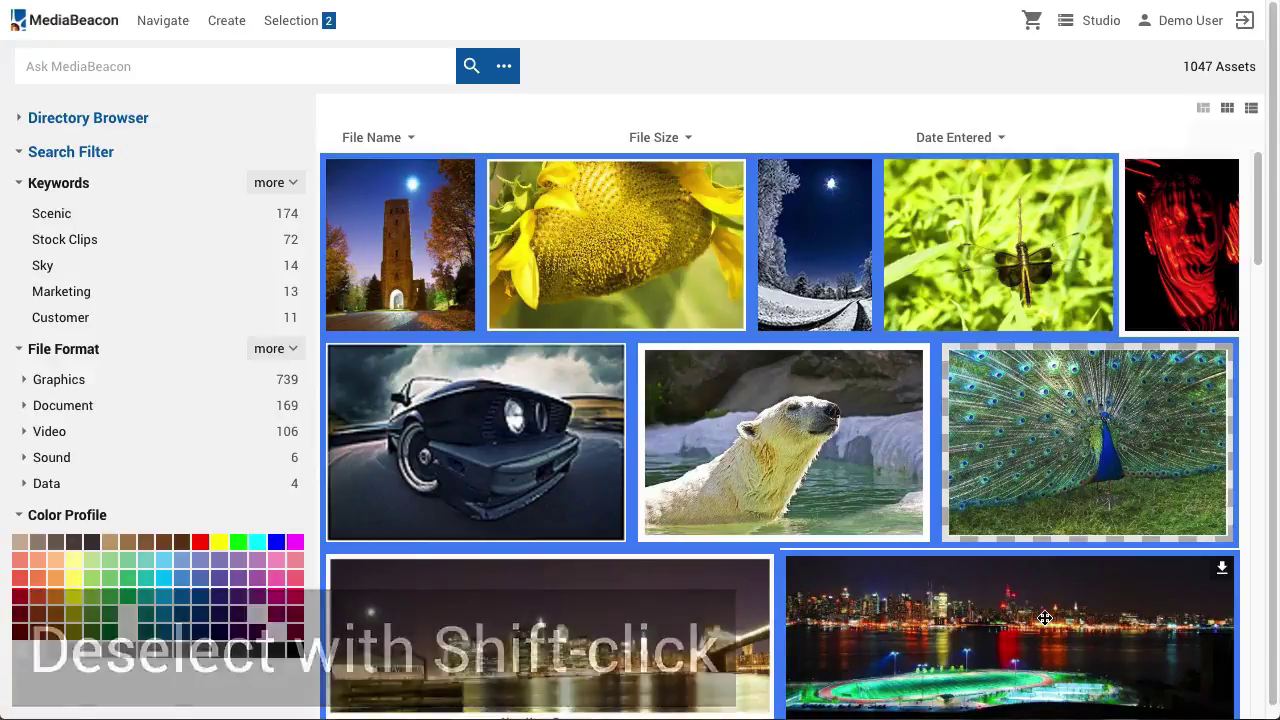
pyautogui.keyDown('shift'); pyautogui.click(845, 434); pyautogui.keyUp('shift')
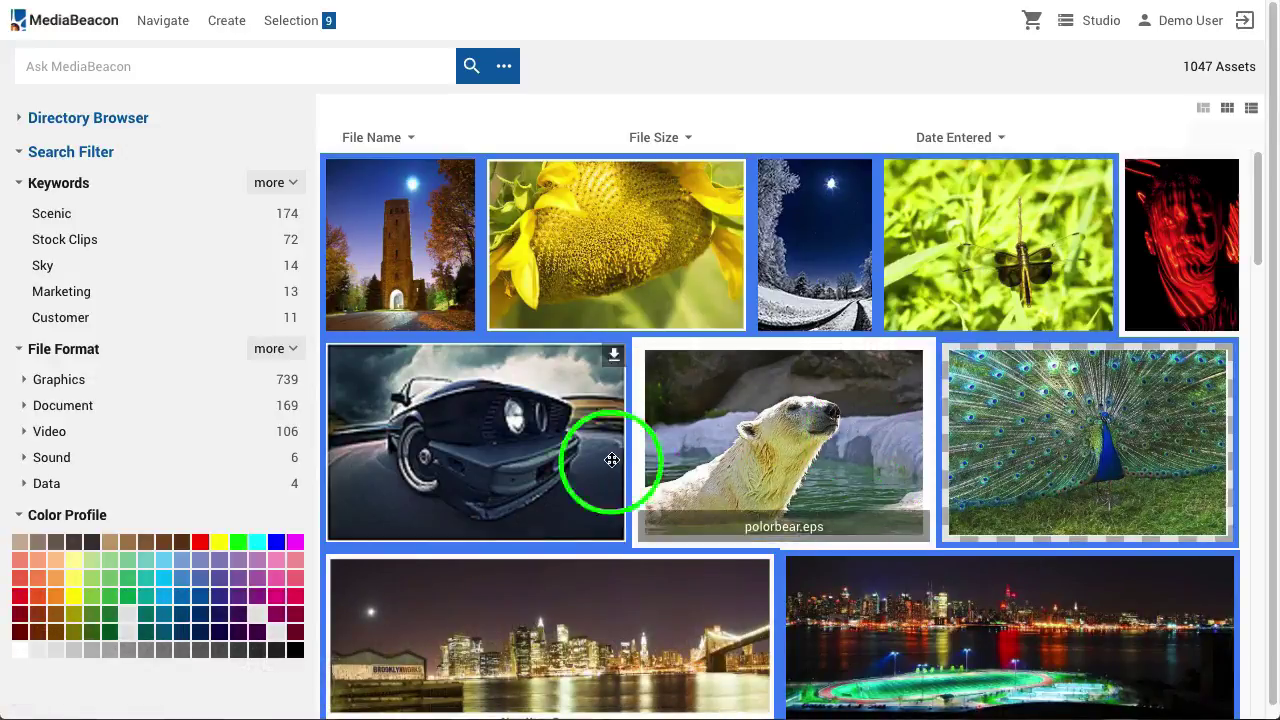
pyautogui.click(565, 617)
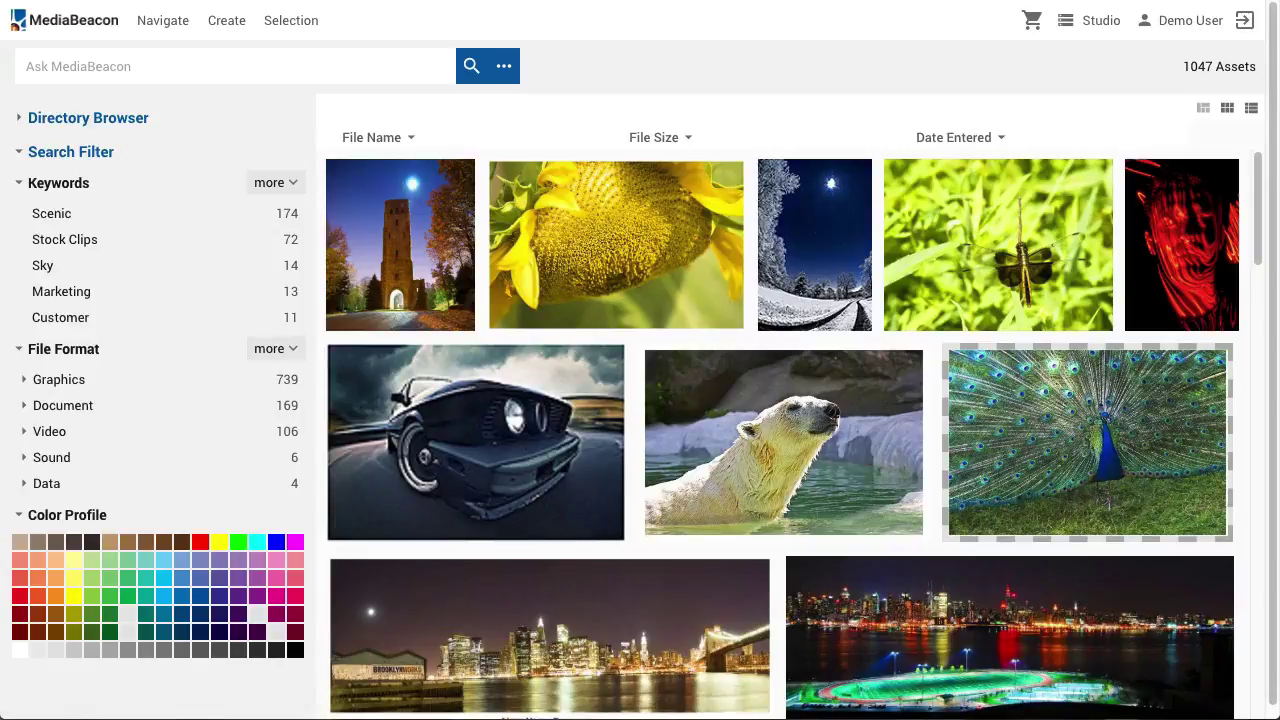
pyautogui.hotkey('ctrl', 'a')
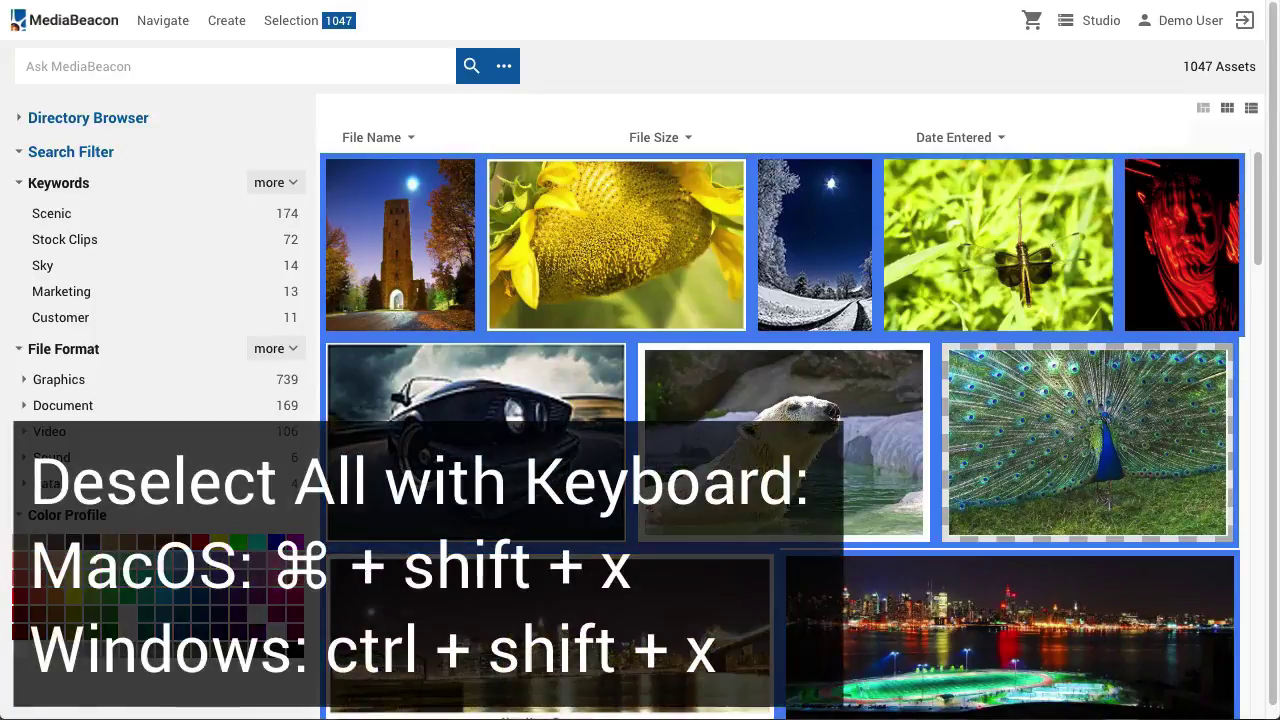
pyautogui.hotkey('ctrl', 'shift', 'x')
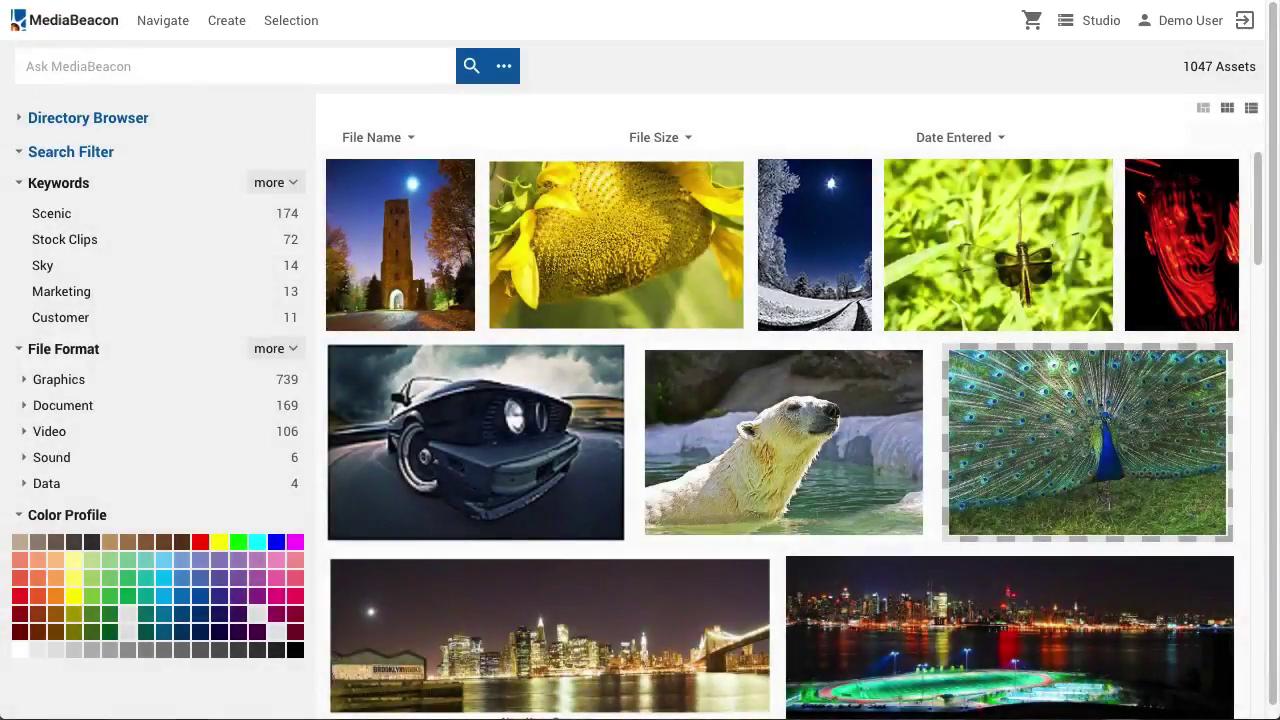
pyautogui.write('sky')
pyautogui.press('Return')
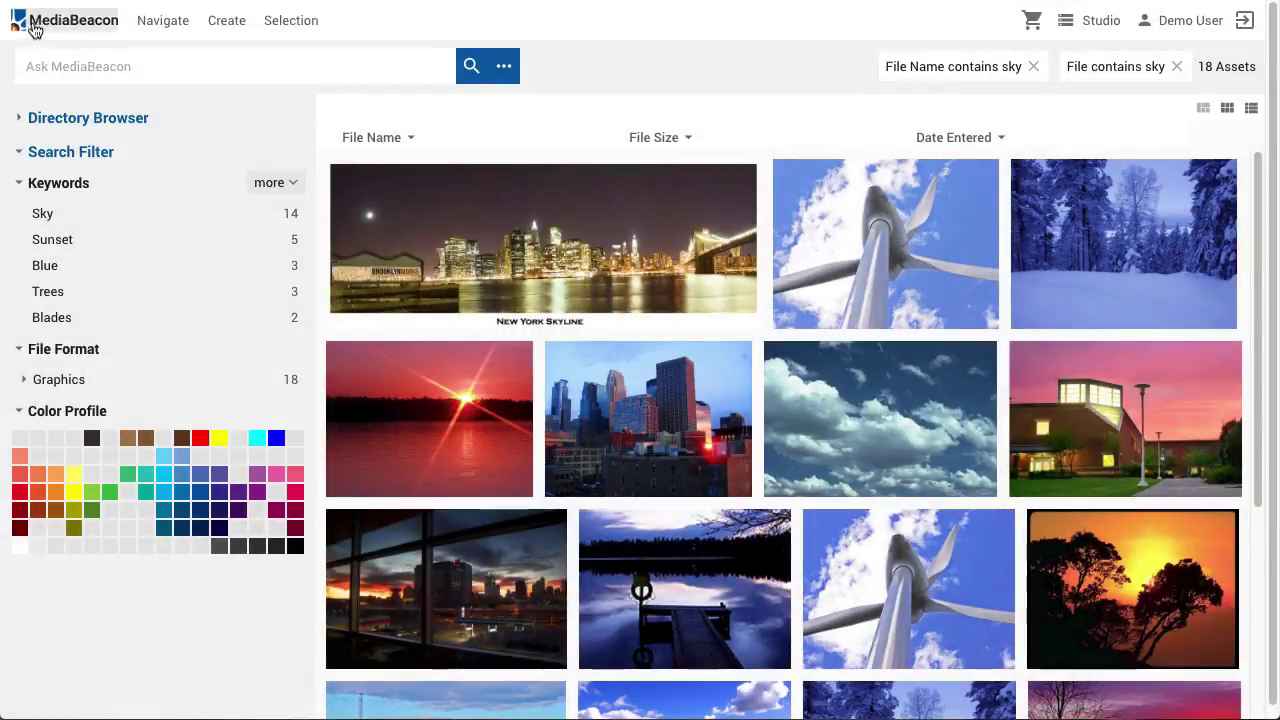
pyautogui.click(33, 28)
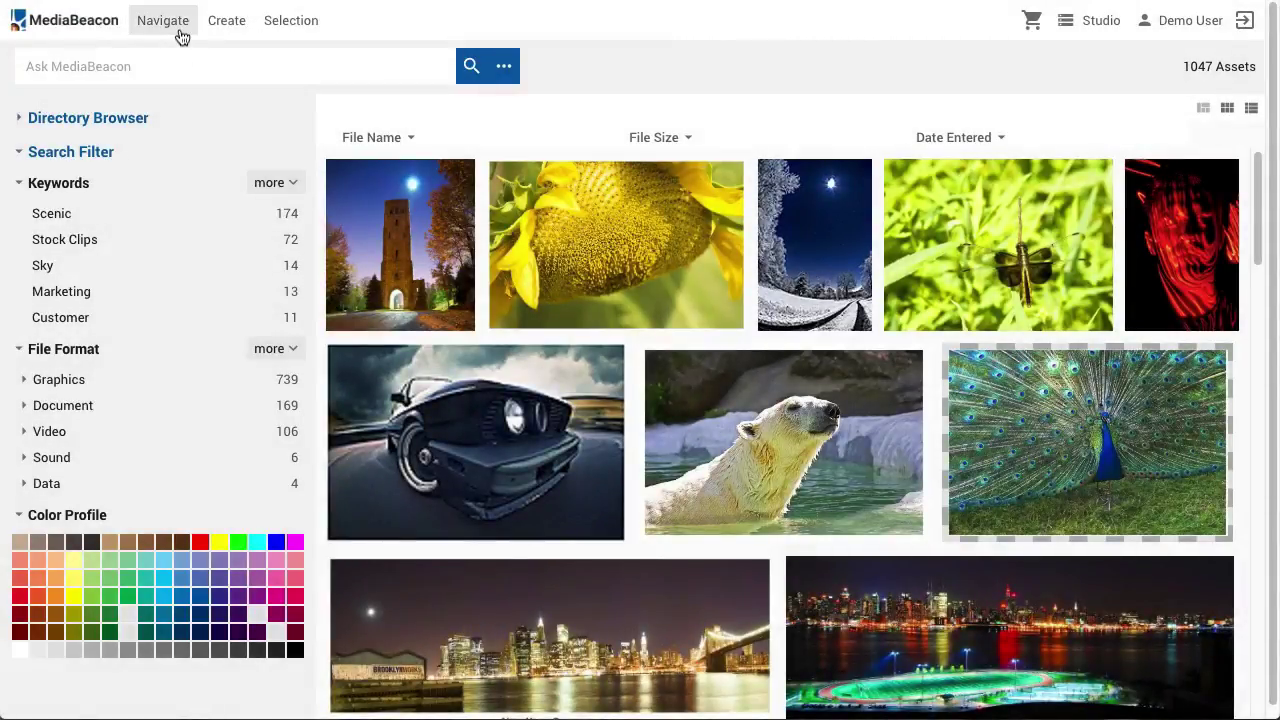
pyautogui.click(180, 35)
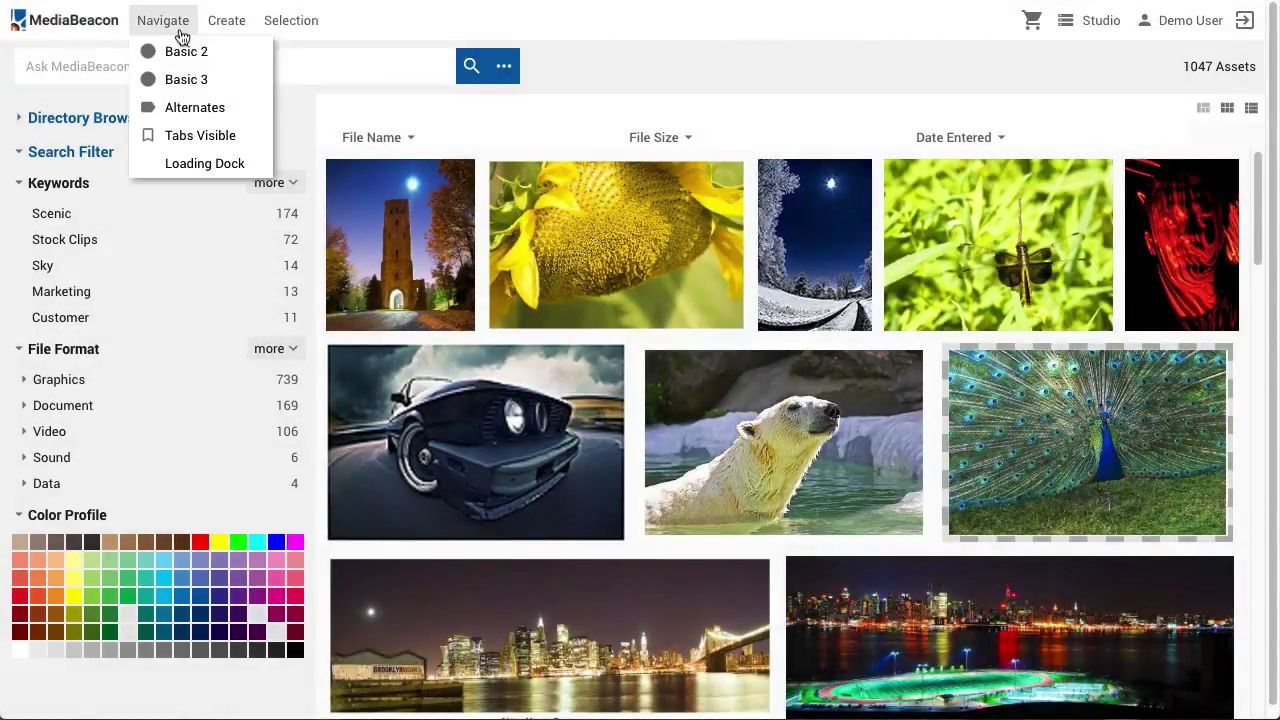
pyautogui.click(198, 133)
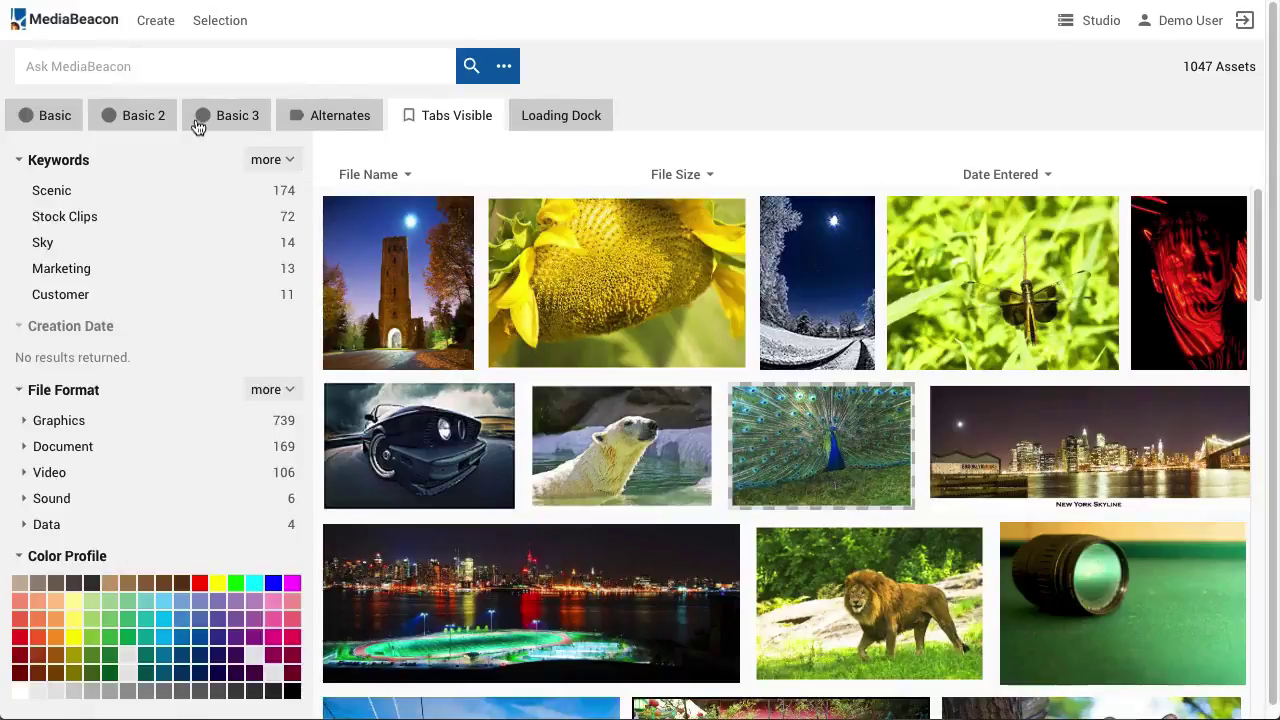
pyautogui.click(68, 125)
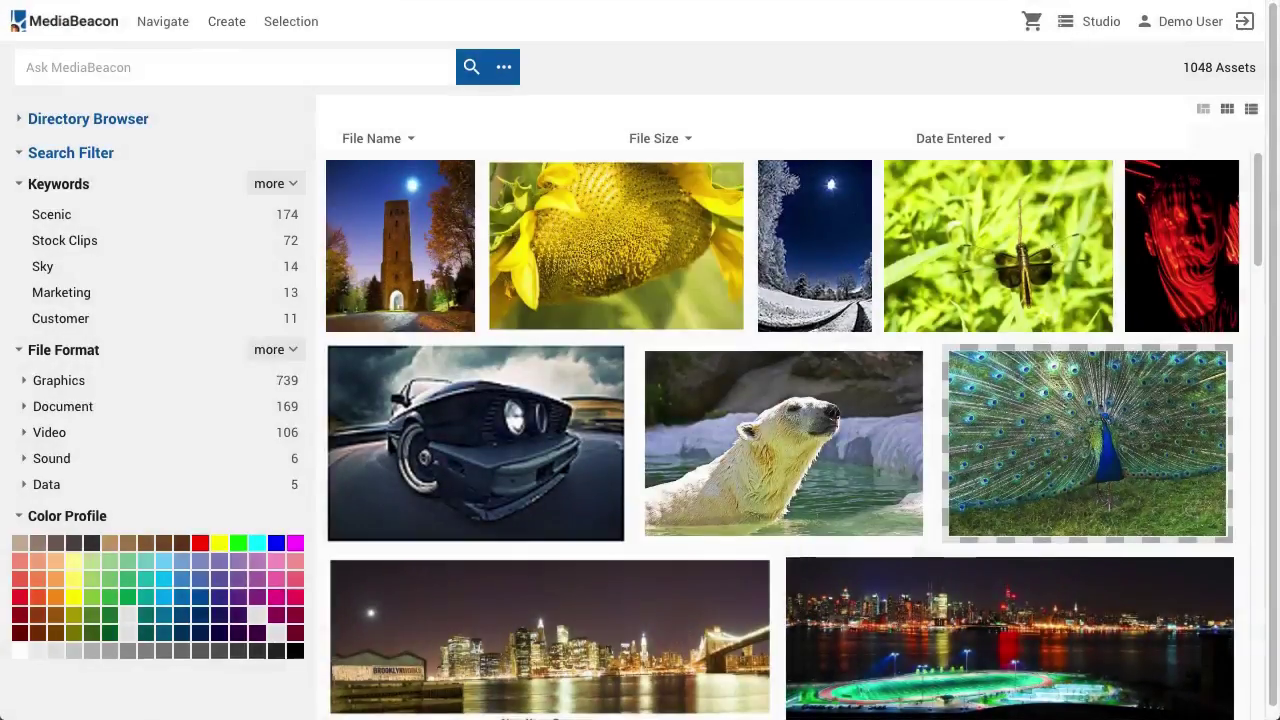
# Upload Platypus.jpg from the To Upload folder through Create > Upload
pyautogui.click(228, 27)
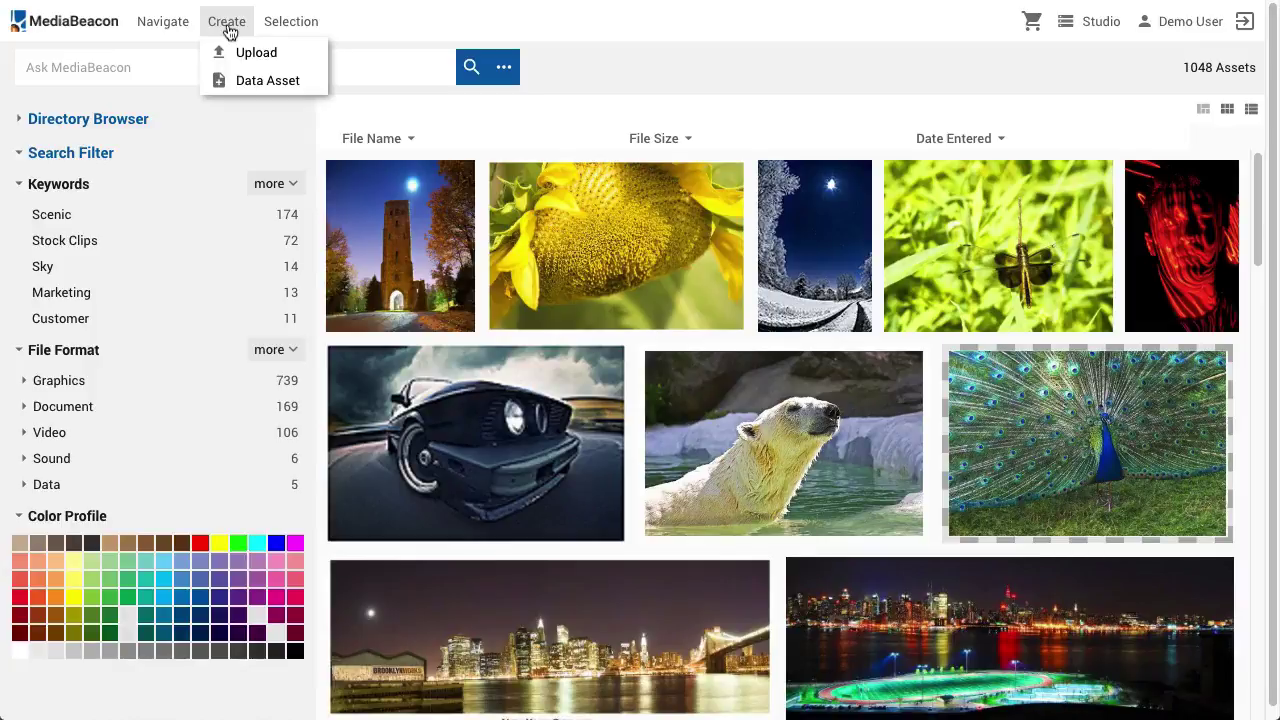
pyautogui.press('Right')
pyautogui.click(227, 24)
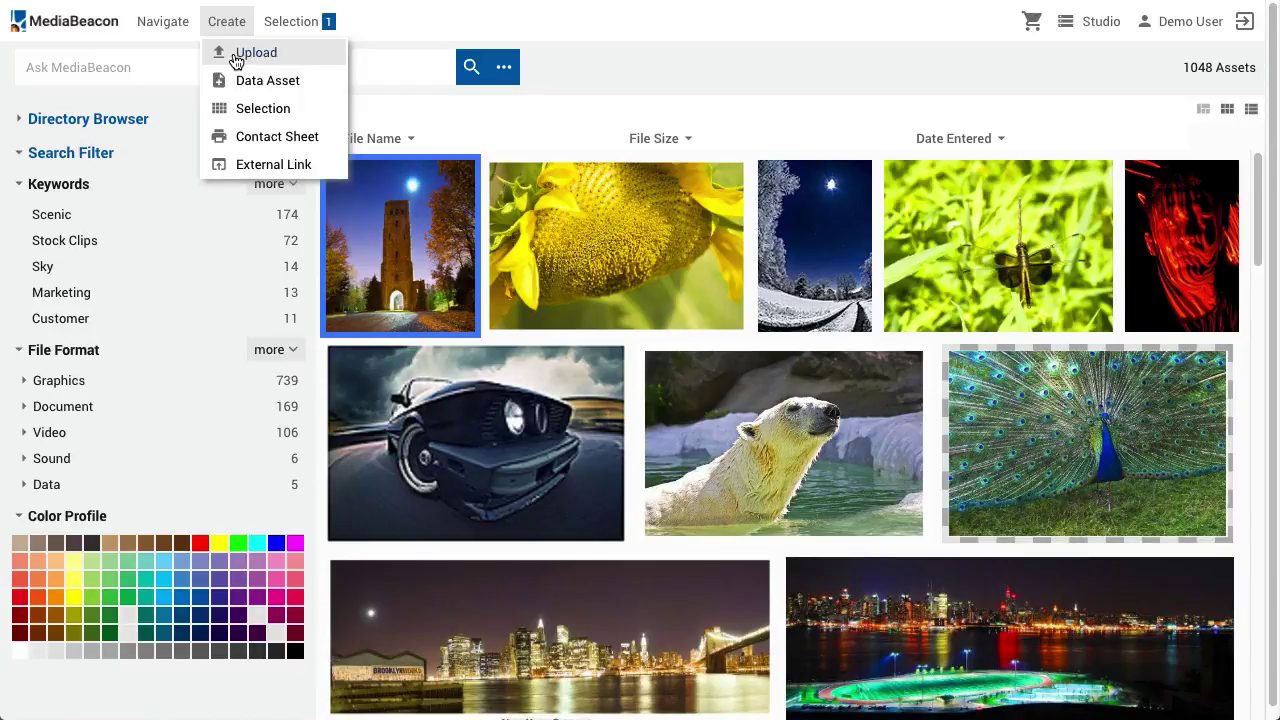
pyautogui.click(237, 62)
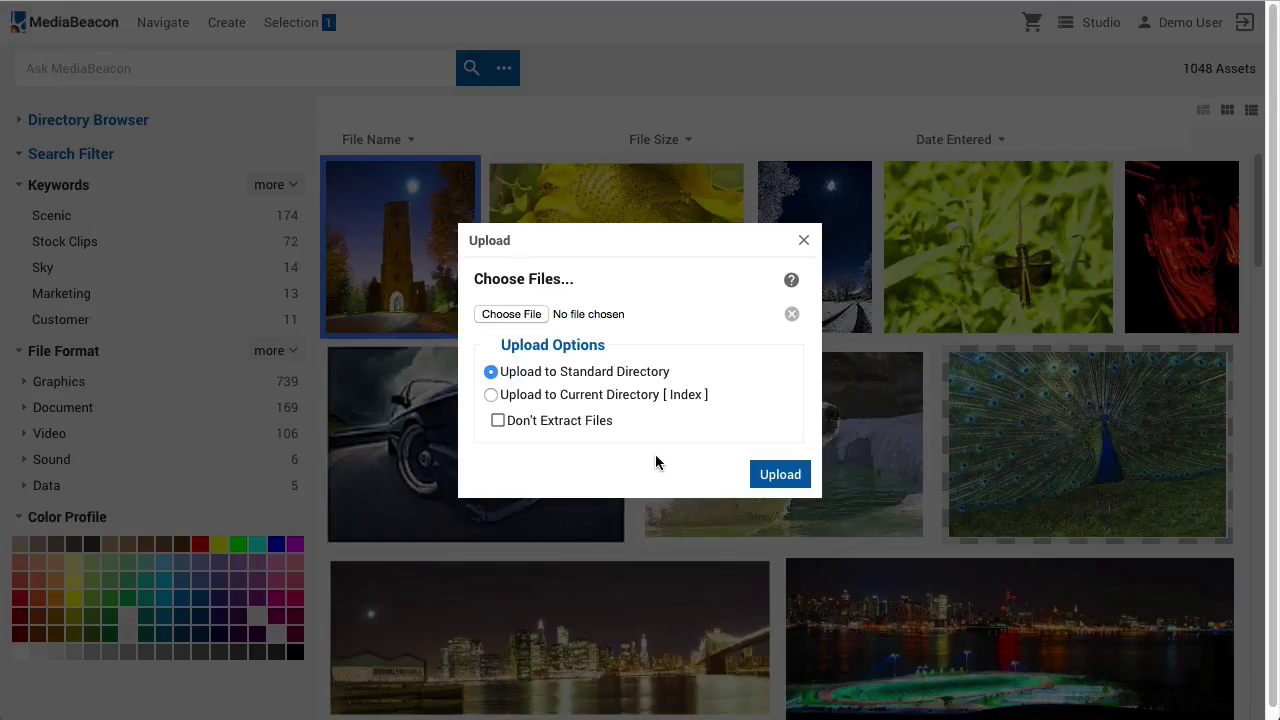
pyautogui.click(537, 318)
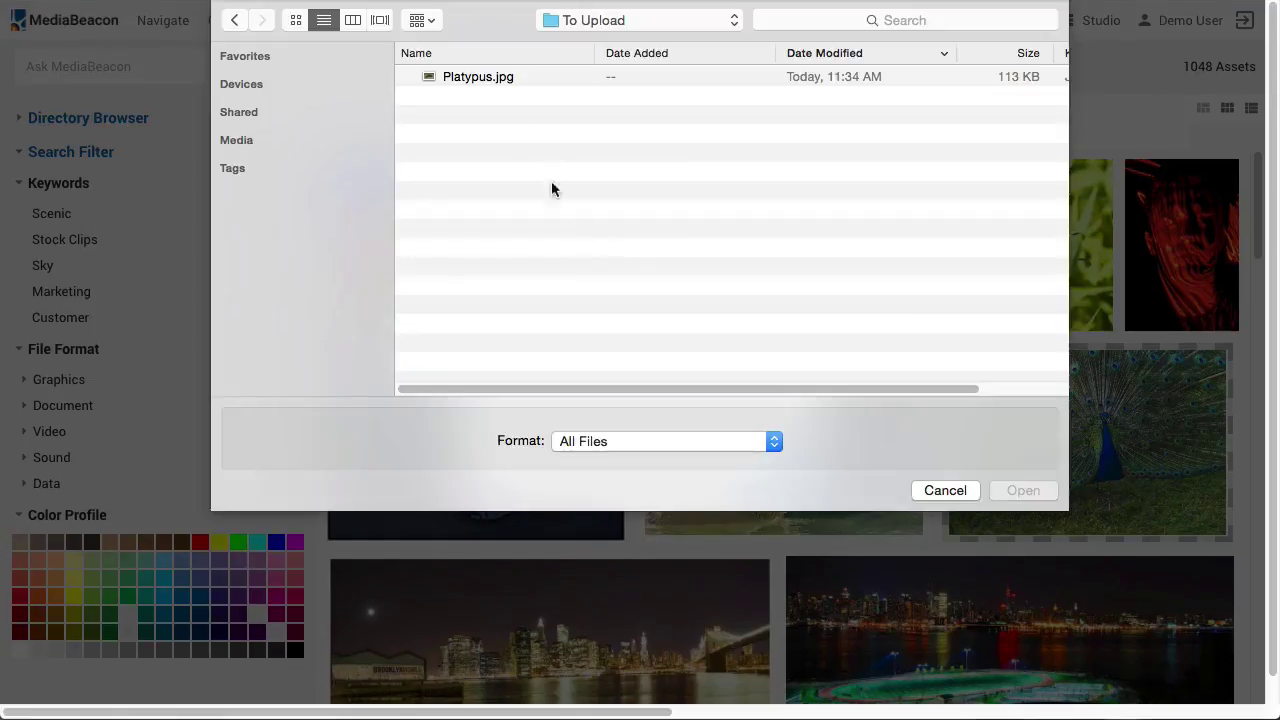
pyautogui.click(529, 80)
pyautogui.click(1010, 488)
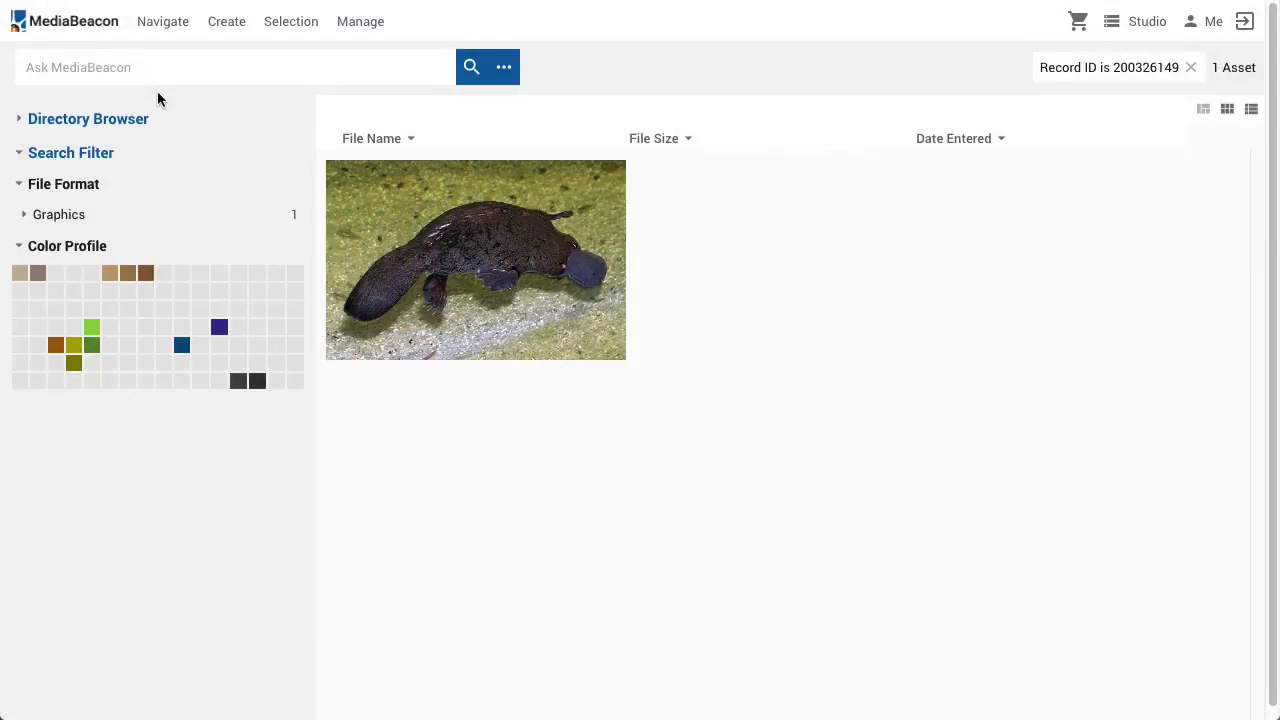
# Expand the Directory Browser's upload folder and its personal subfolder
pyautogui.click(134, 122)
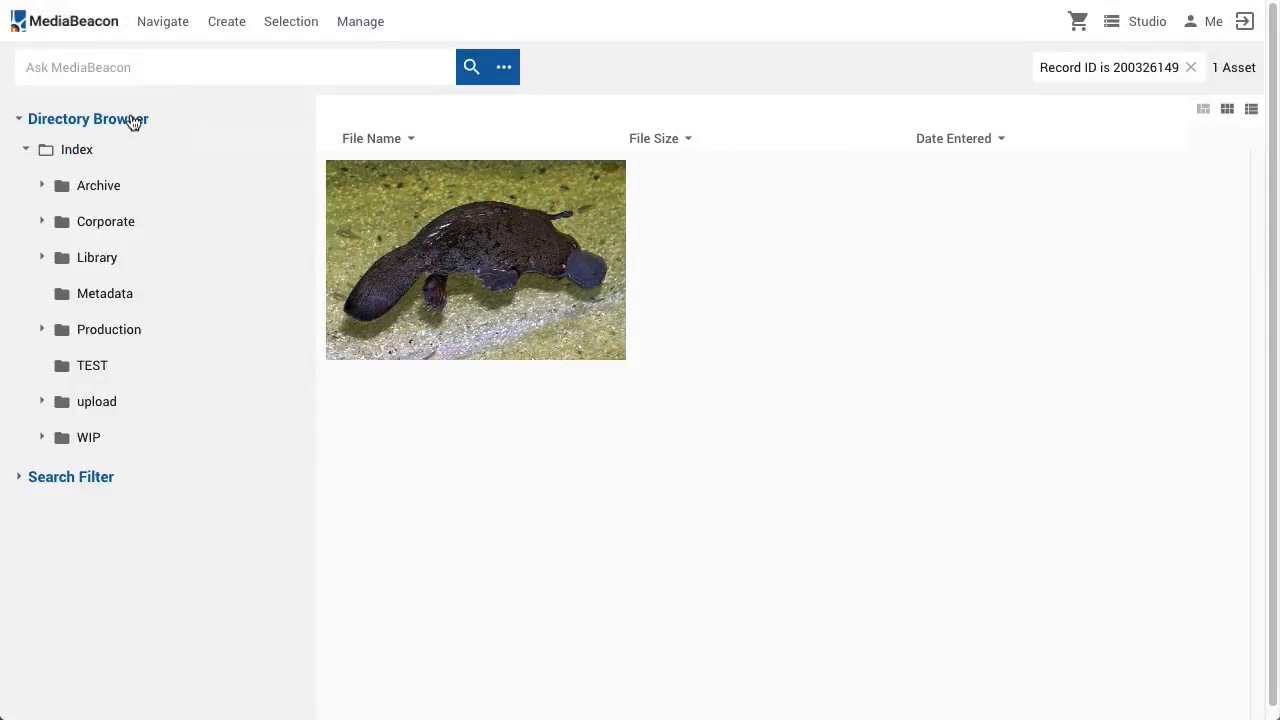
pyautogui.click(42, 401)
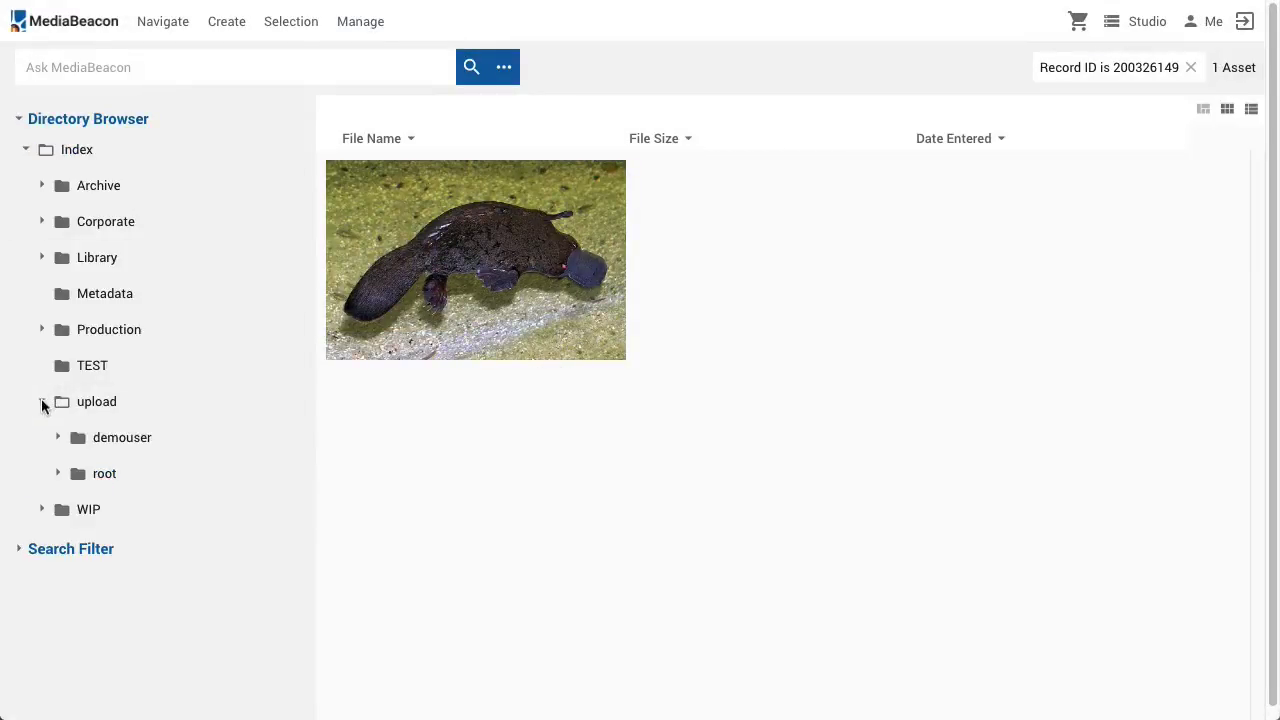
pyautogui.click(57, 437)
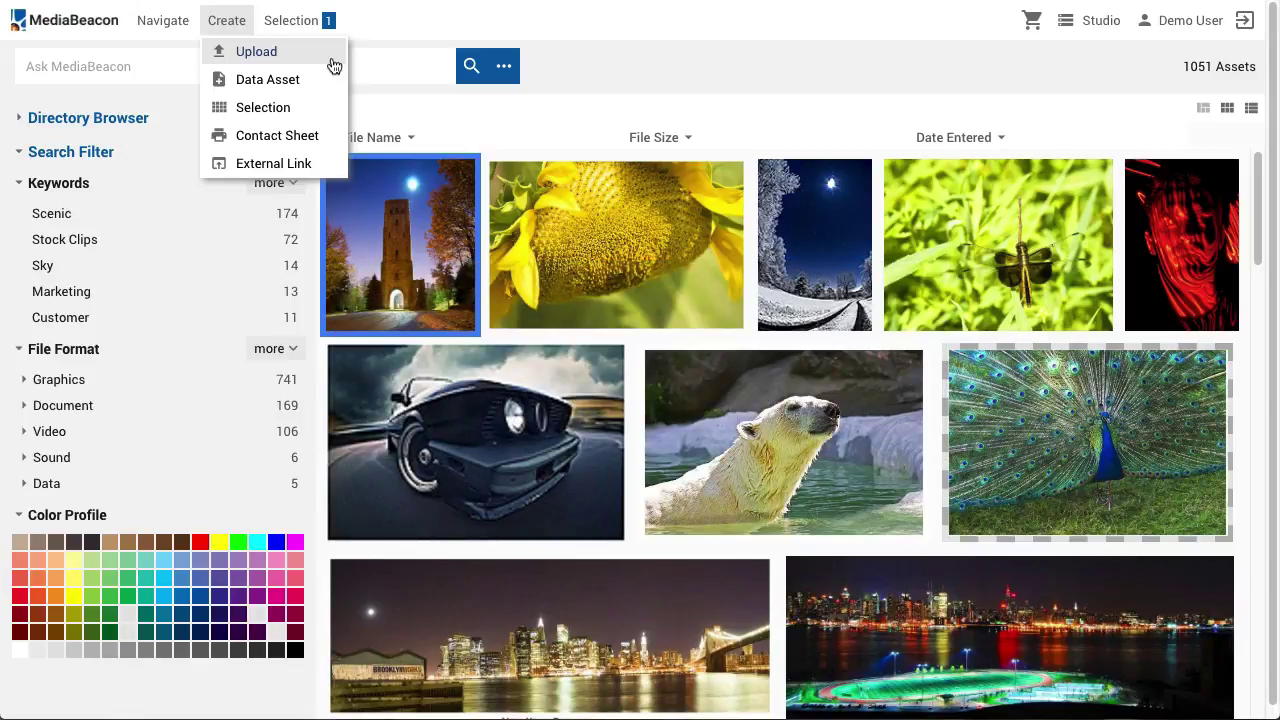
# Create a new XMP data asset named 'New Data Asset'
pyautogui.click(329, 97)
pyautogui.write('New Data Asset')
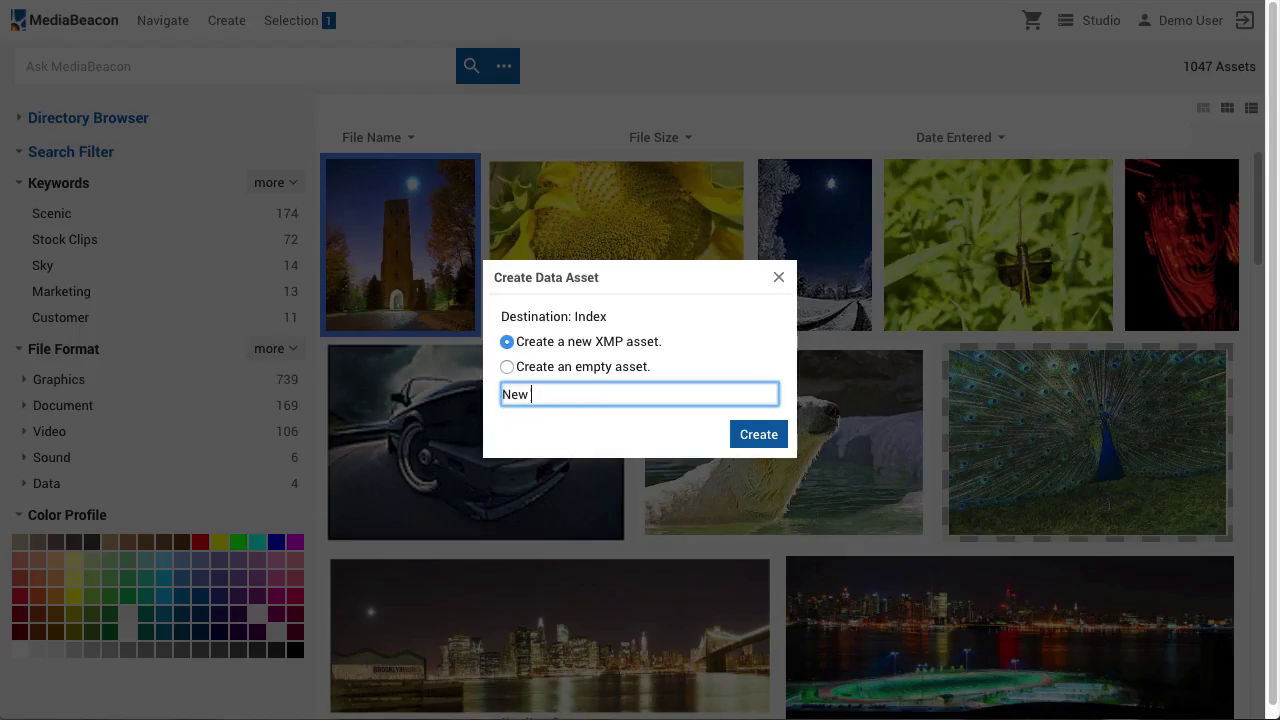
pyautogui.press('Return')
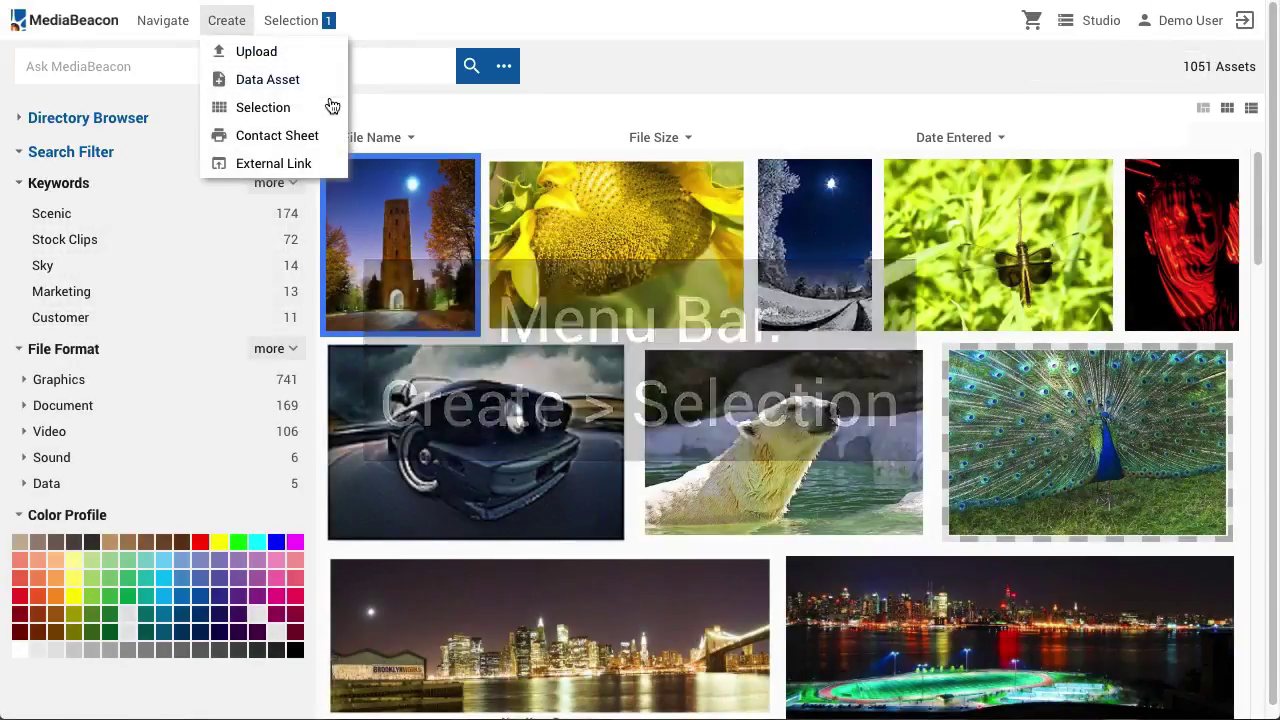
# Save the tower photo as 'Selection 1', shared with specific users or groups
pyautogui.click(329, 108)
pyautogui.write('Sele')
pyautogui.write('ction ')
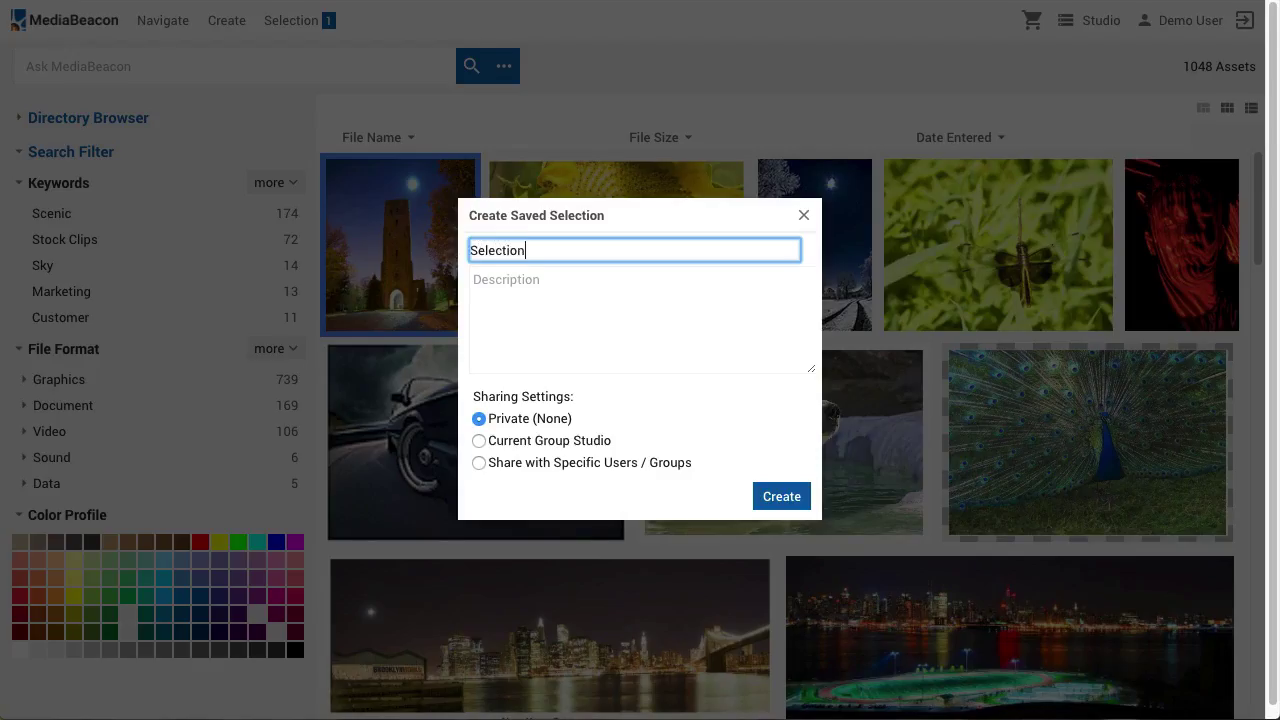
pyautogui.write('1')
pyautogui.click(479, 440)
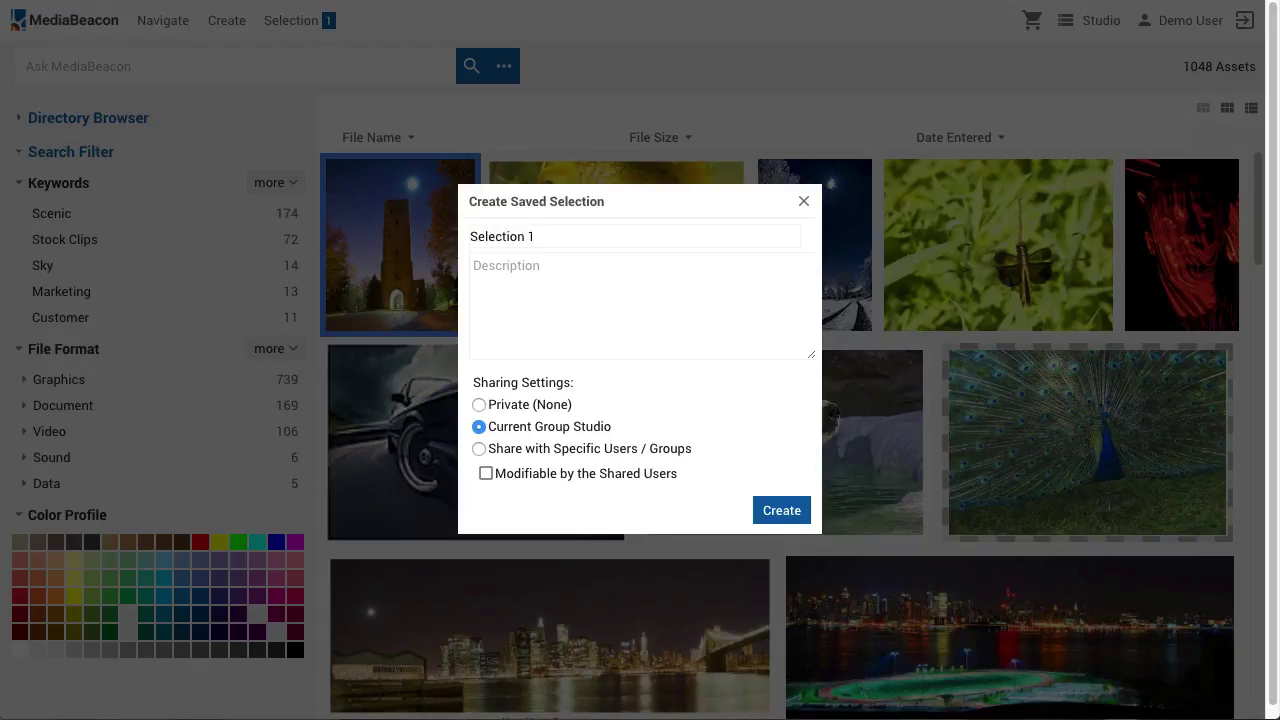
pyautogui.click(479, 448)
pyautogui.click(782, 608)
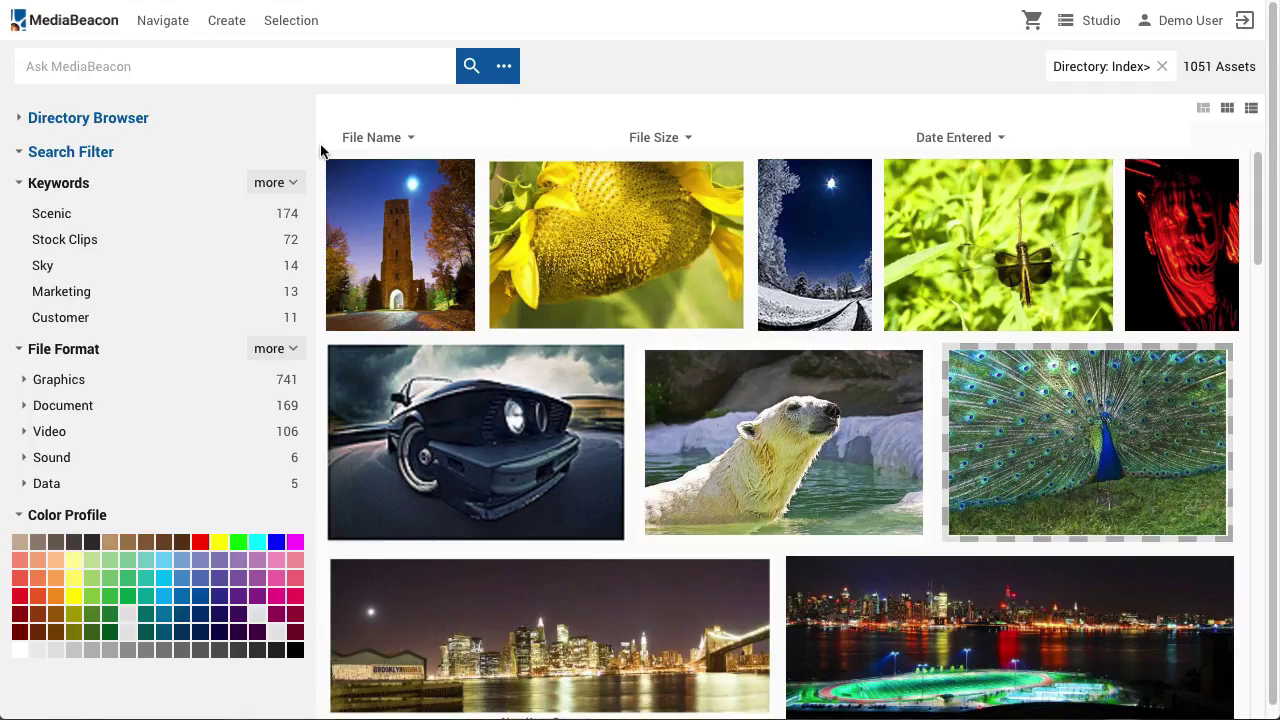
# Select ten photos, generate a contact sheet of them, and agree to the download terms
pyautogui.moveTo(394, 217); pyautogui.dragTo(1101, 578)
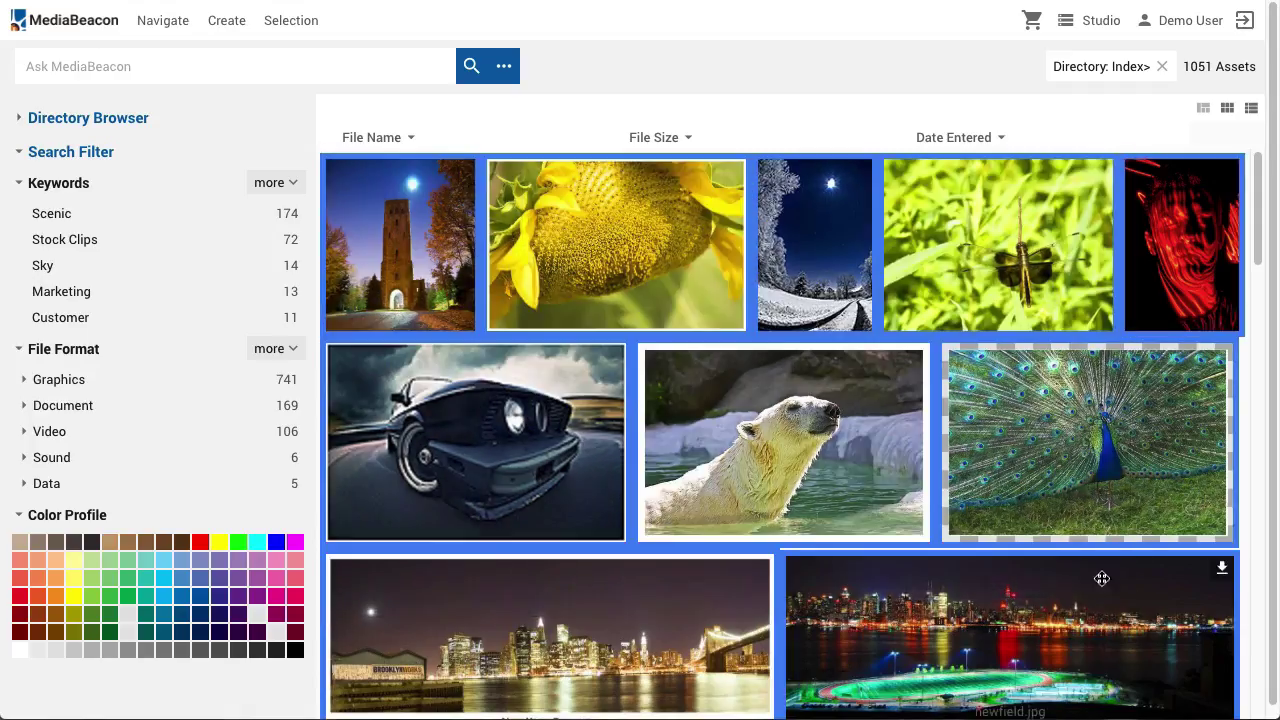
pyautogui.click(224, 22)
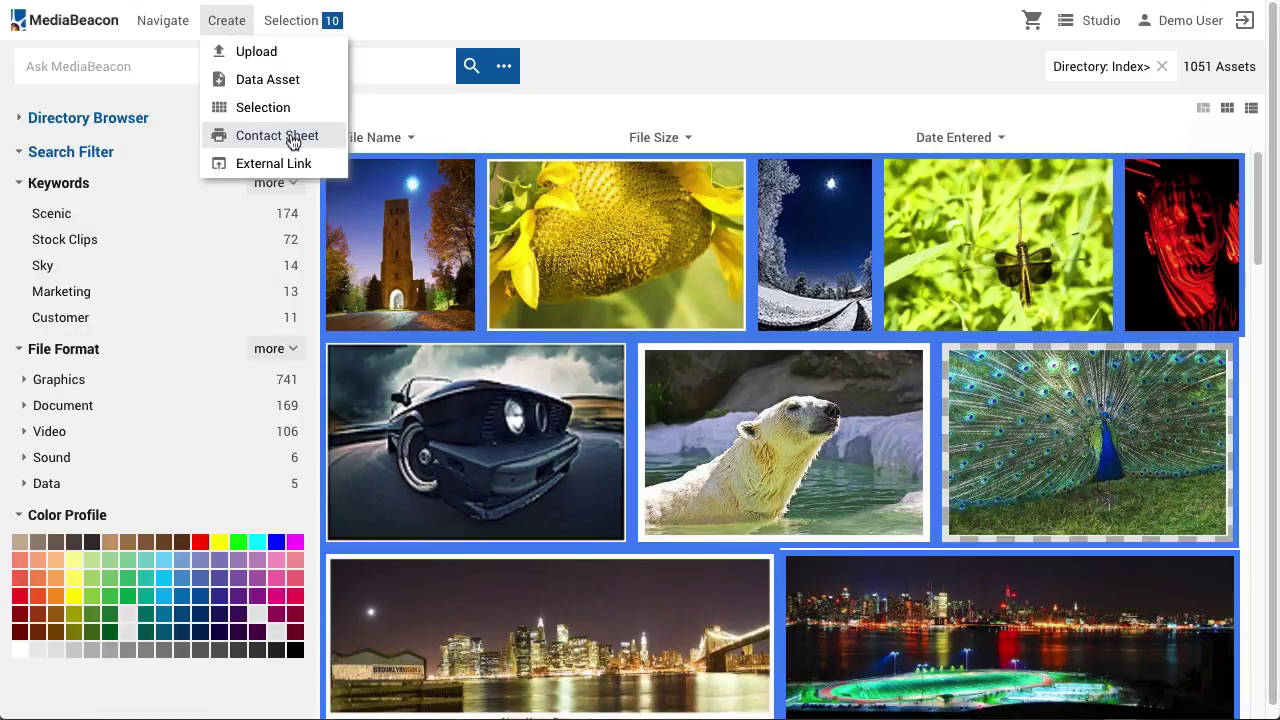
pyautogui.click(292, 137)
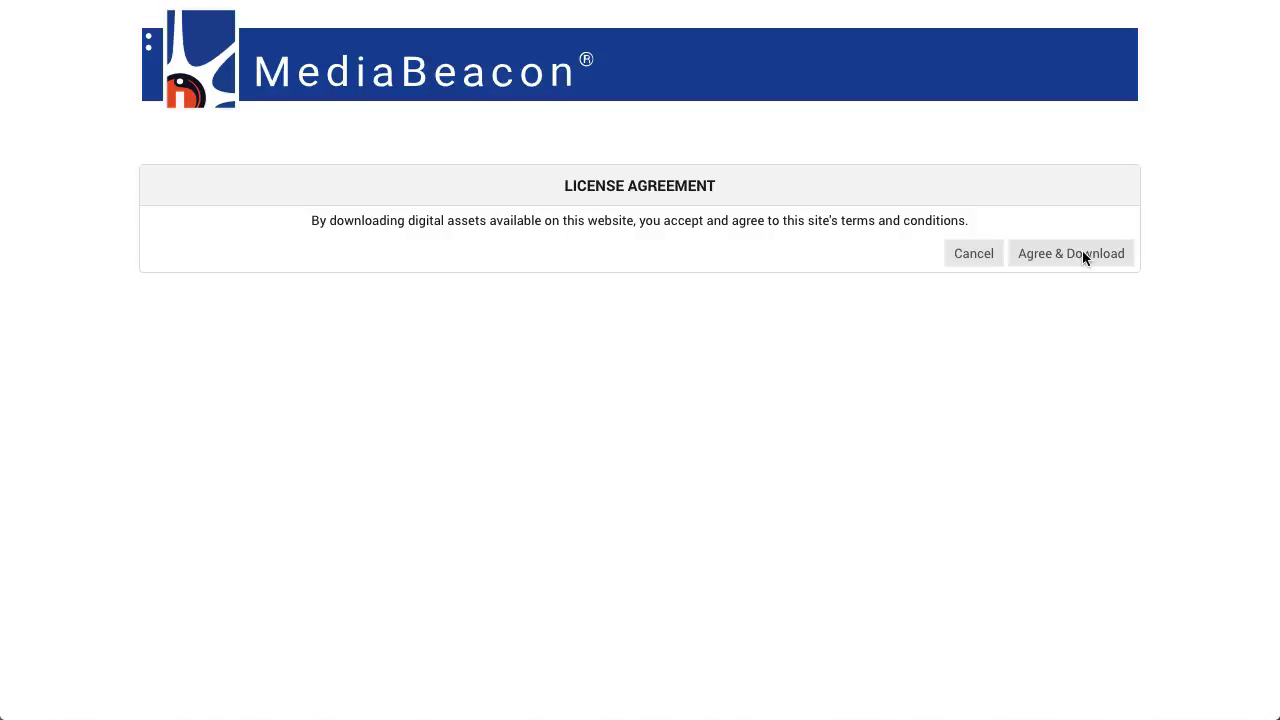
pyautogui.click(1080, 255)
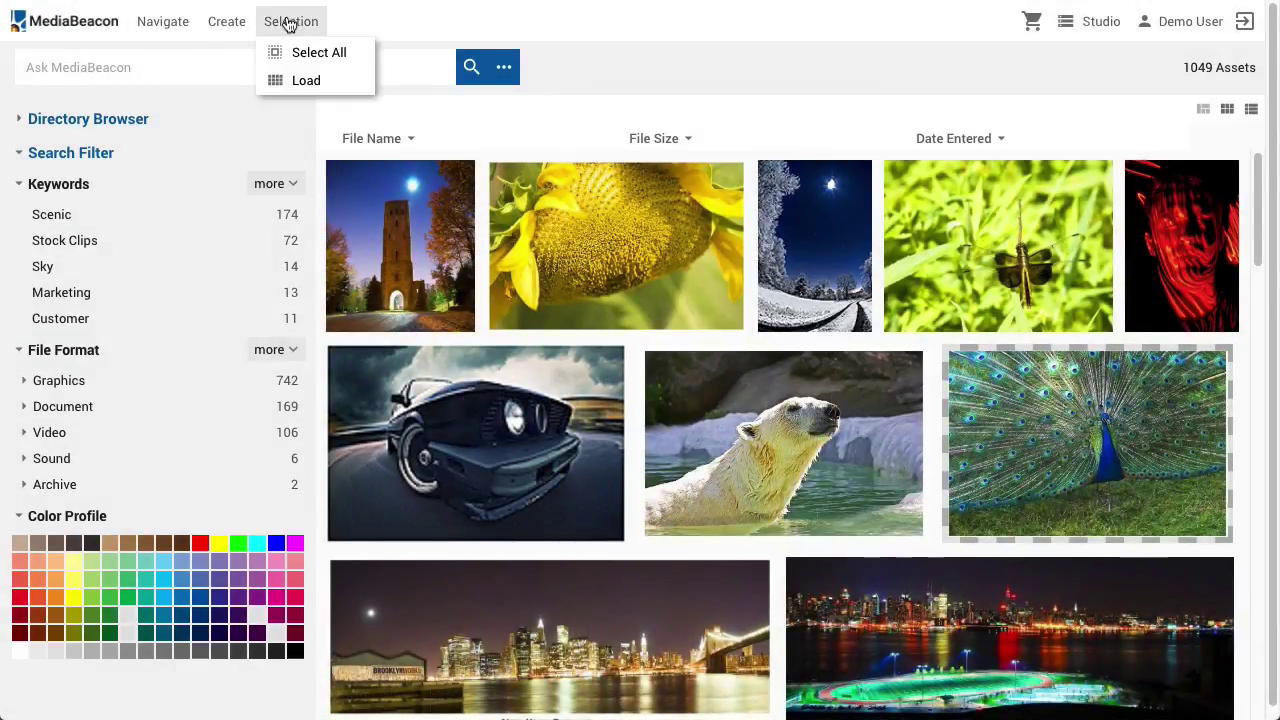
# Select the tower photo and the sunflower photo together
pyautogui.click(408, 231)
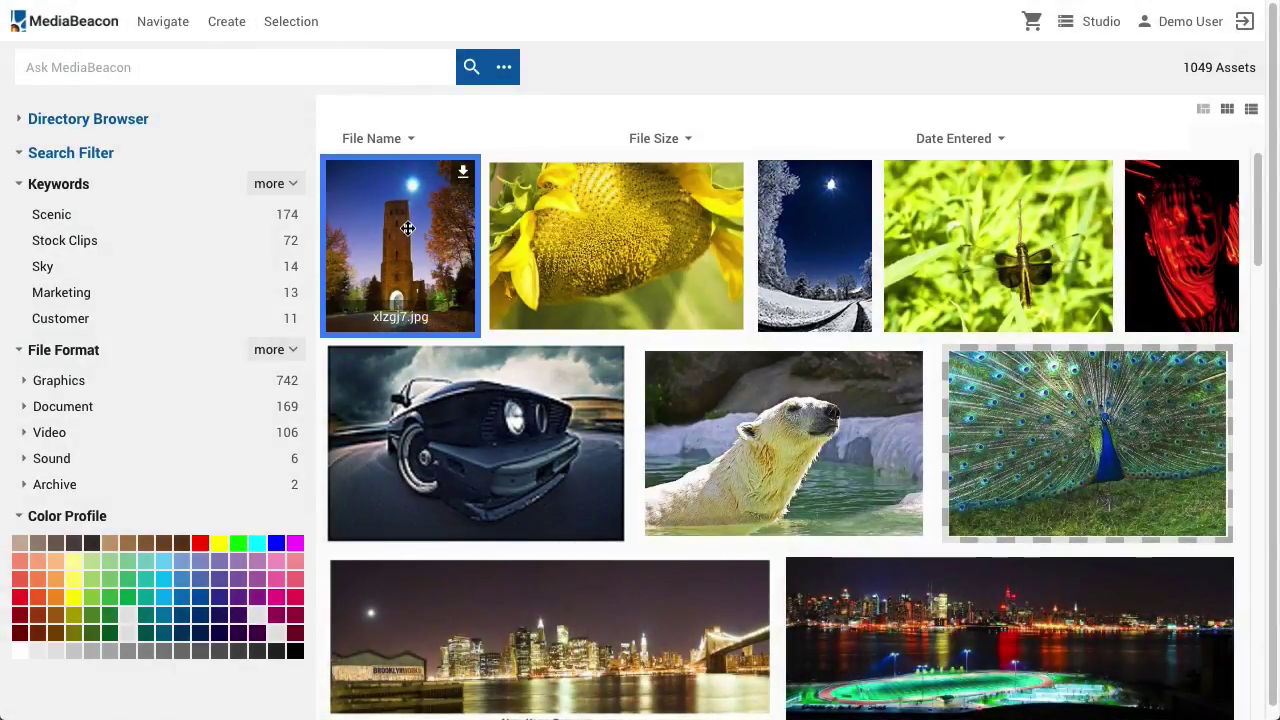
pyautogui.moveTo(284, 37)
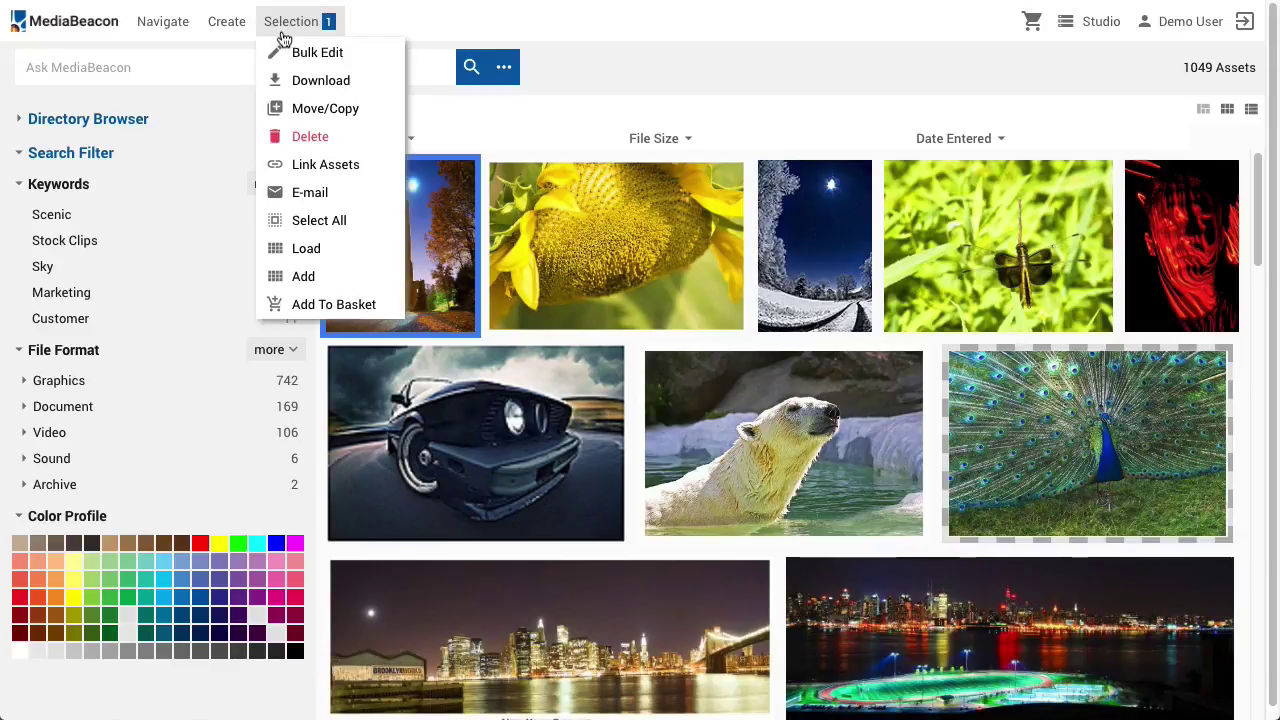
pyautogui.click(501, 119)
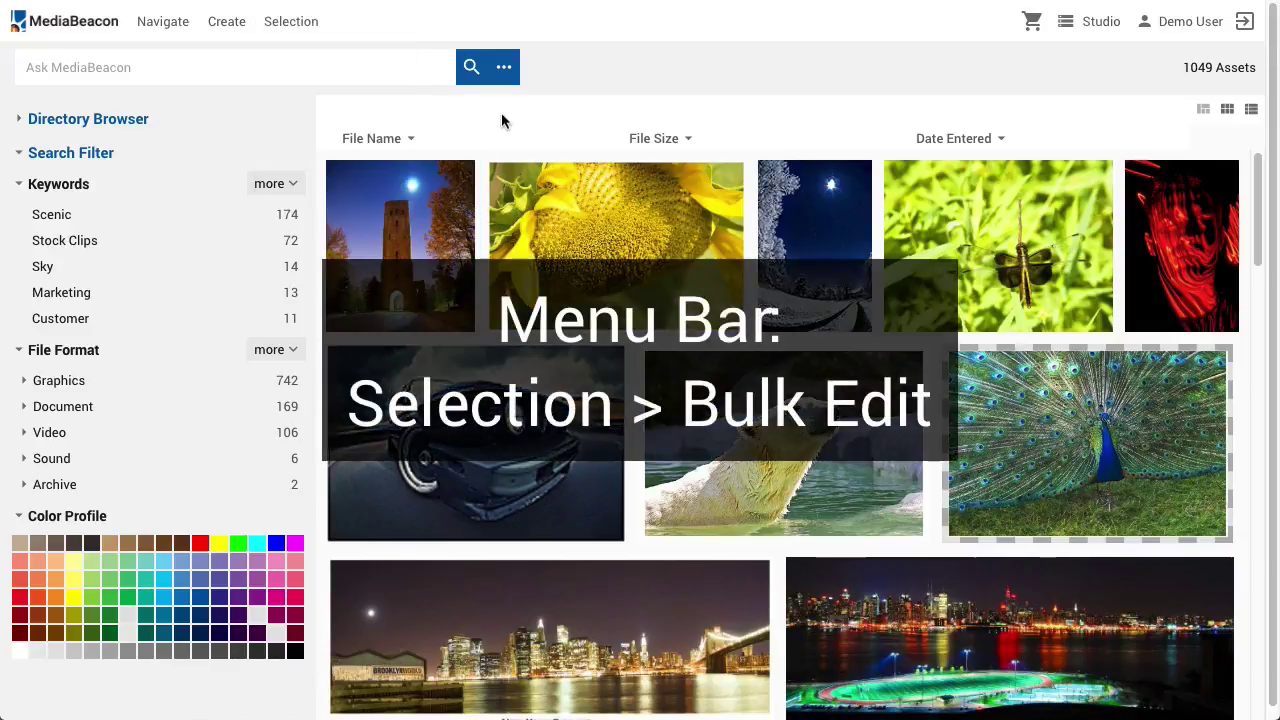
pyautogui.click(440, 197)
pyautogui.keyDown('shift'); pyautogui.click(616, 240); pyautogui.keyUp('shift')
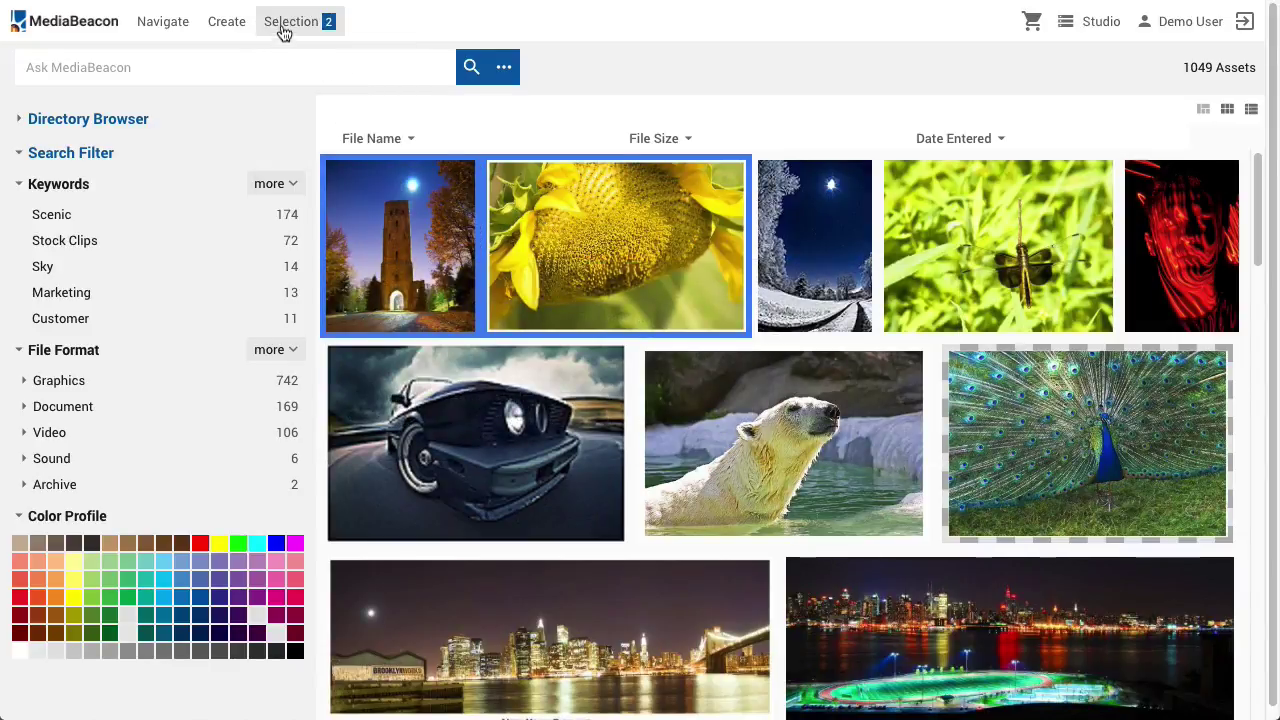
# Bulk-write the keyword 'Test Keyword' to both photos and open the tower photo's preview
pyautogui.moveTo(289, 34)
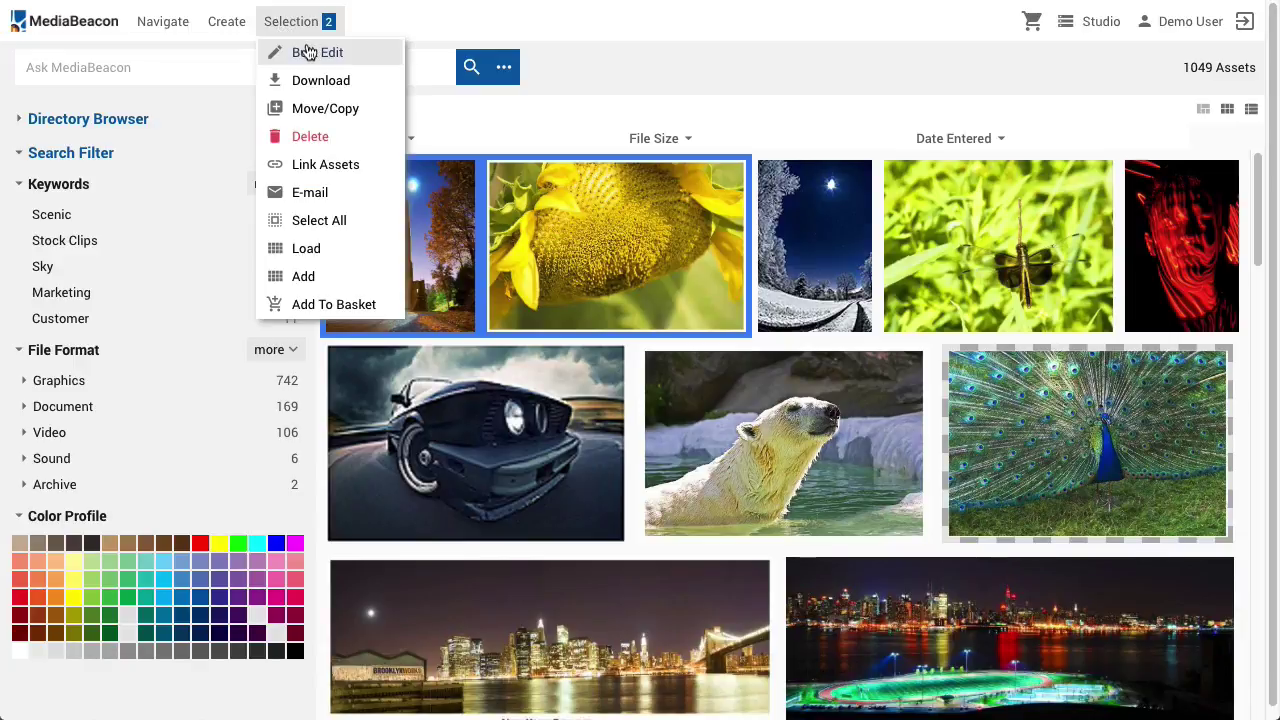
pyautogui.click(308, 52)
pyautogui.write('Test Keyword')
pyautogui.press('Return')
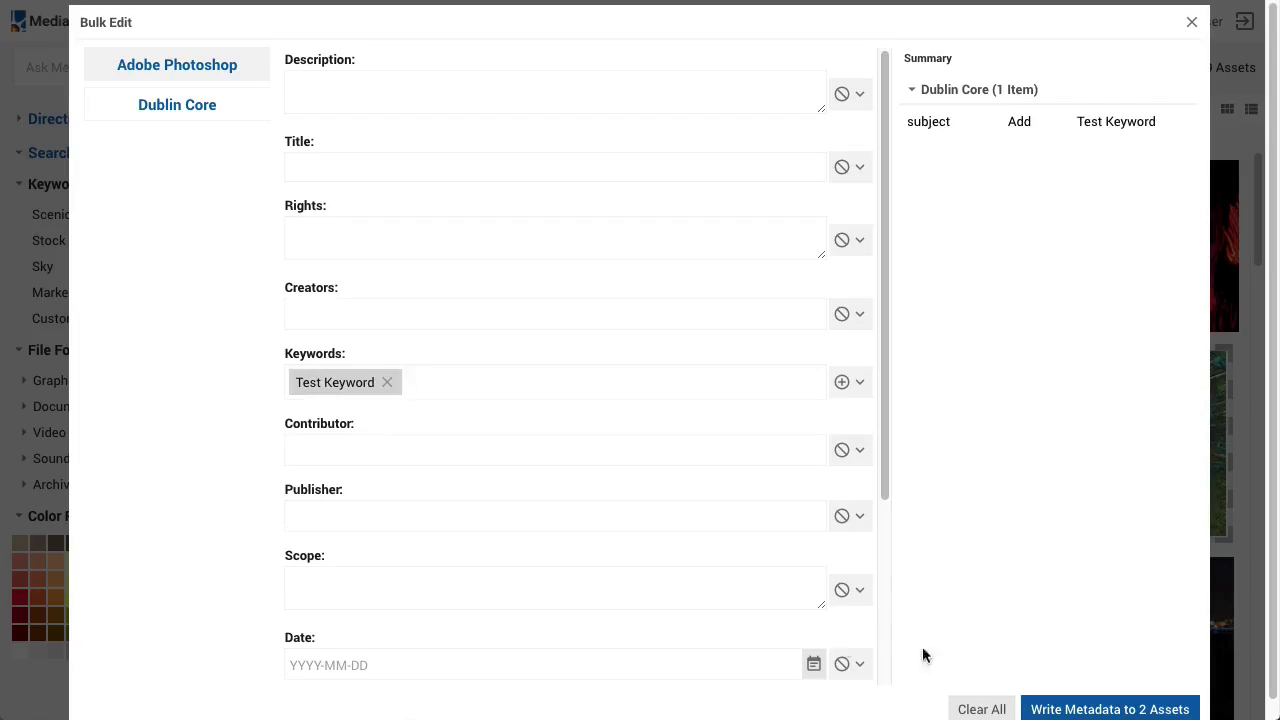
pyautogui.click(1081, 707)
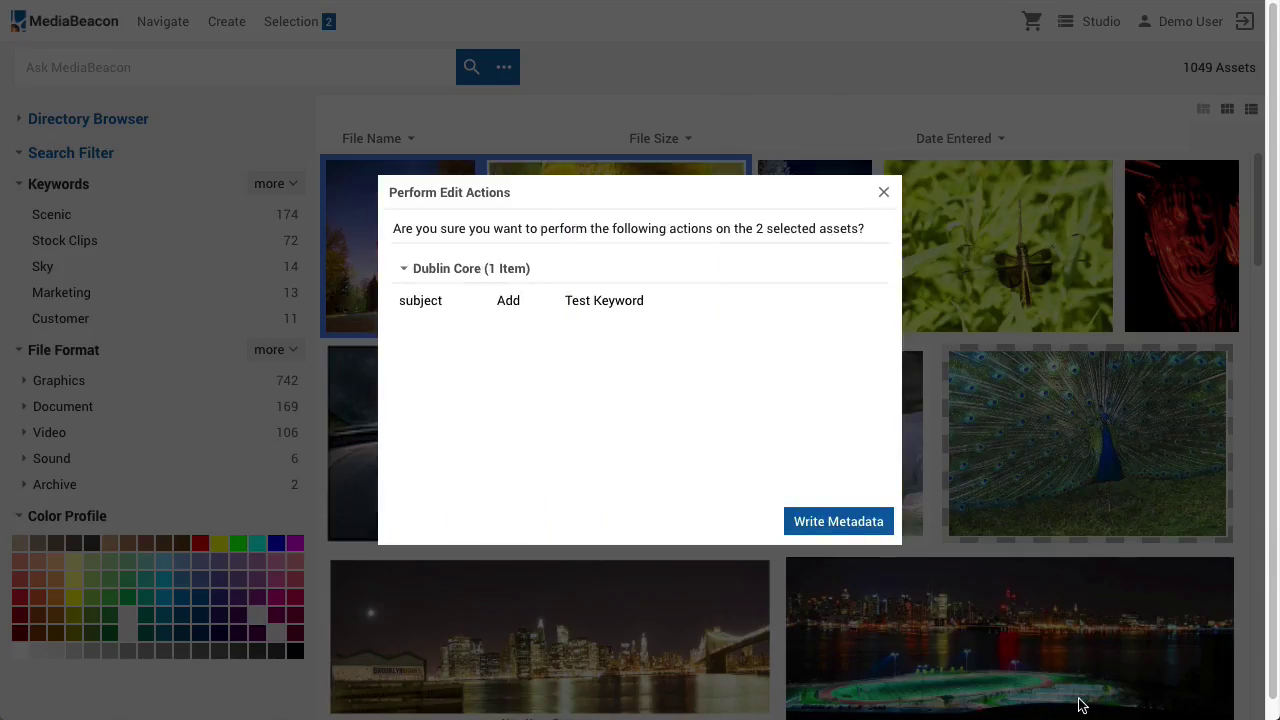
pyautogui.click(846, 522)
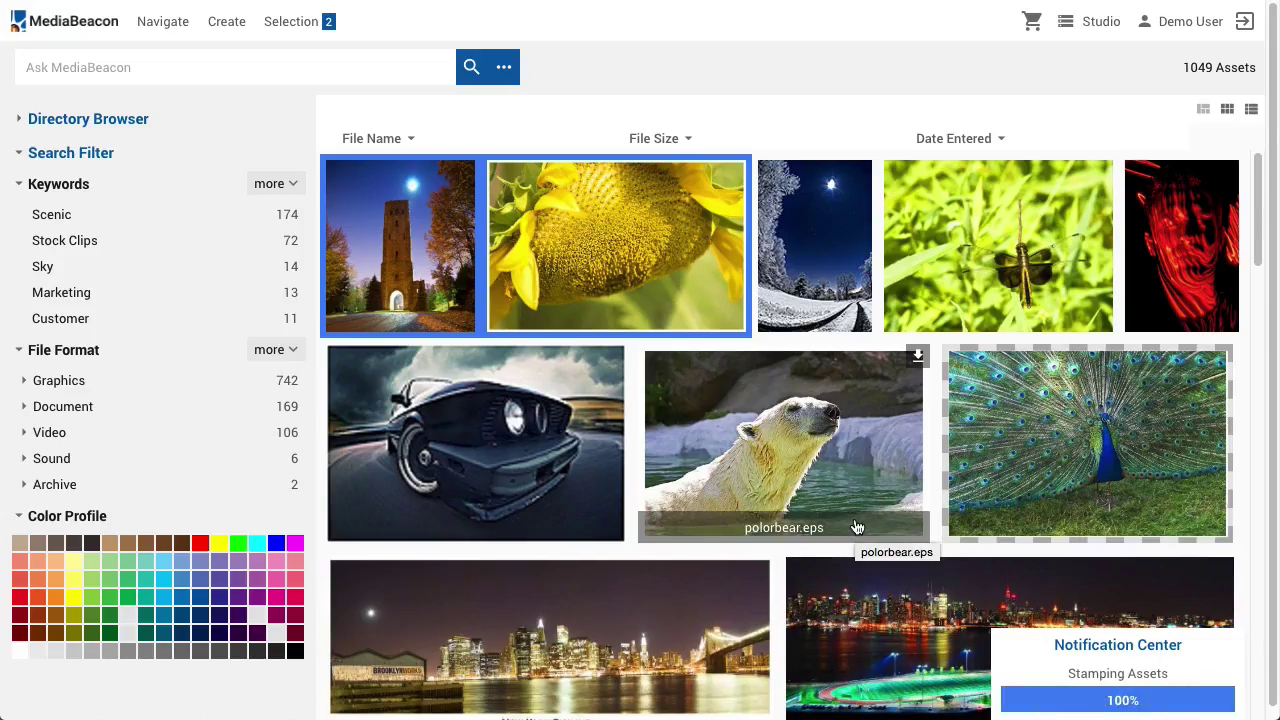
pyautogui.doubleClick(373, 241)
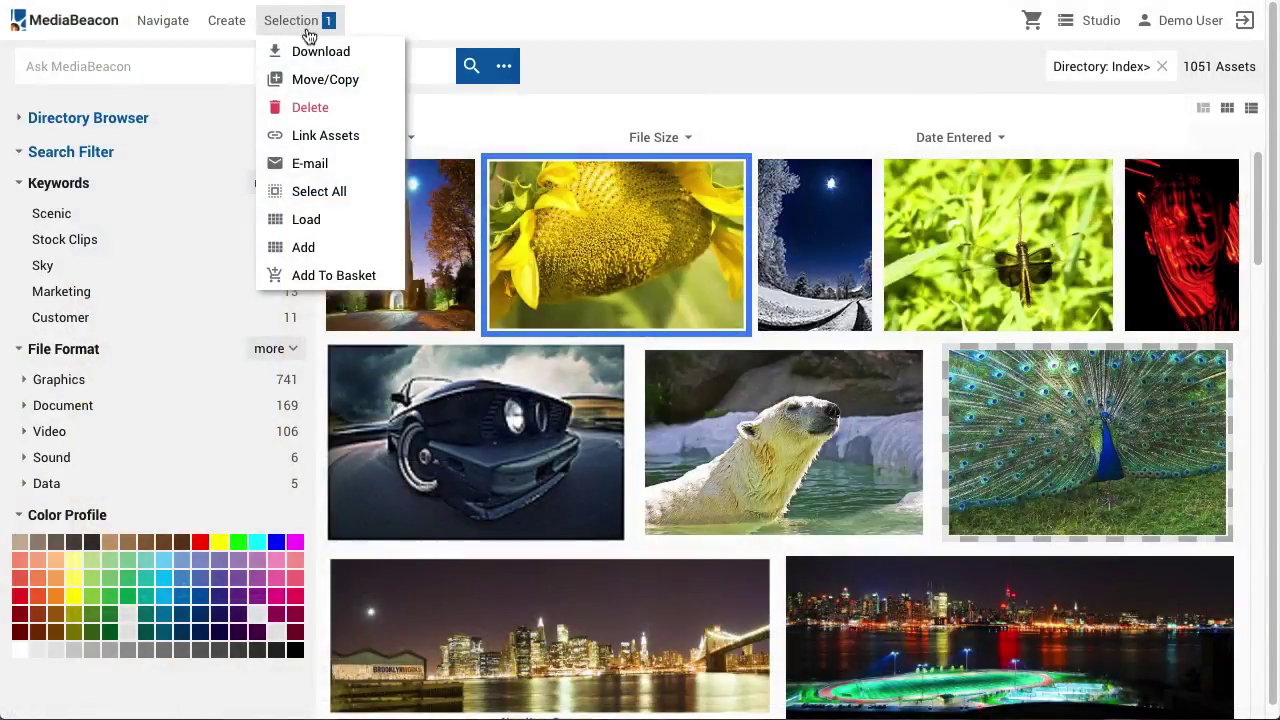
# Set the sunflower download to JPEG at 50% scale, then switch to the No Change preset
pyautogui.click(380, 57)
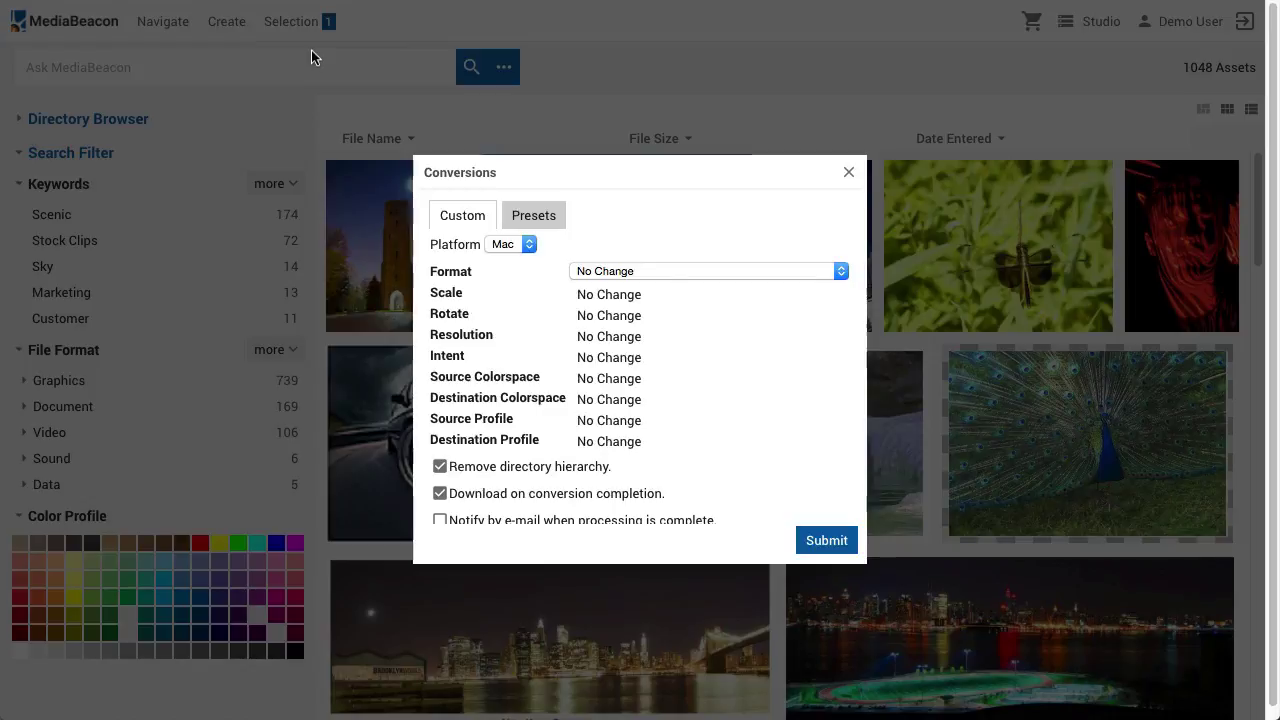
pyautogui.click(703, 272)
pyautogui.click(701, 284)
pyautogui.click(699, 290)
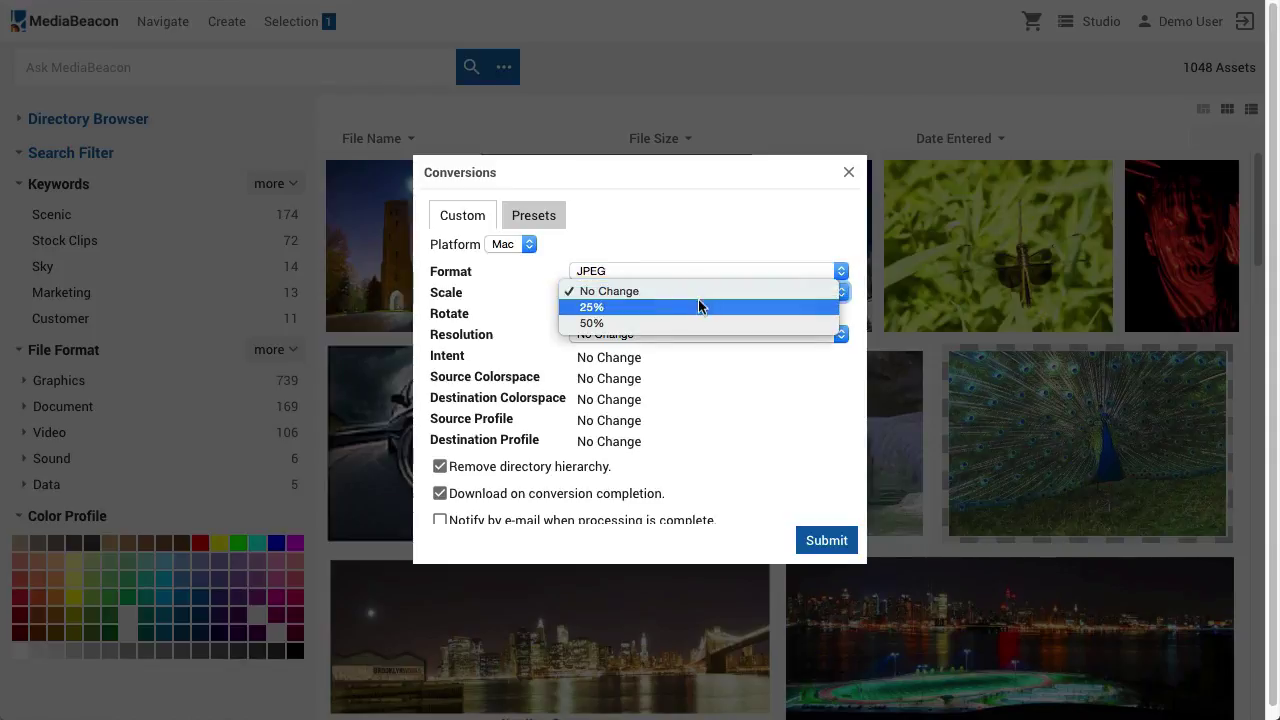
pyautogui.click(697, 319)
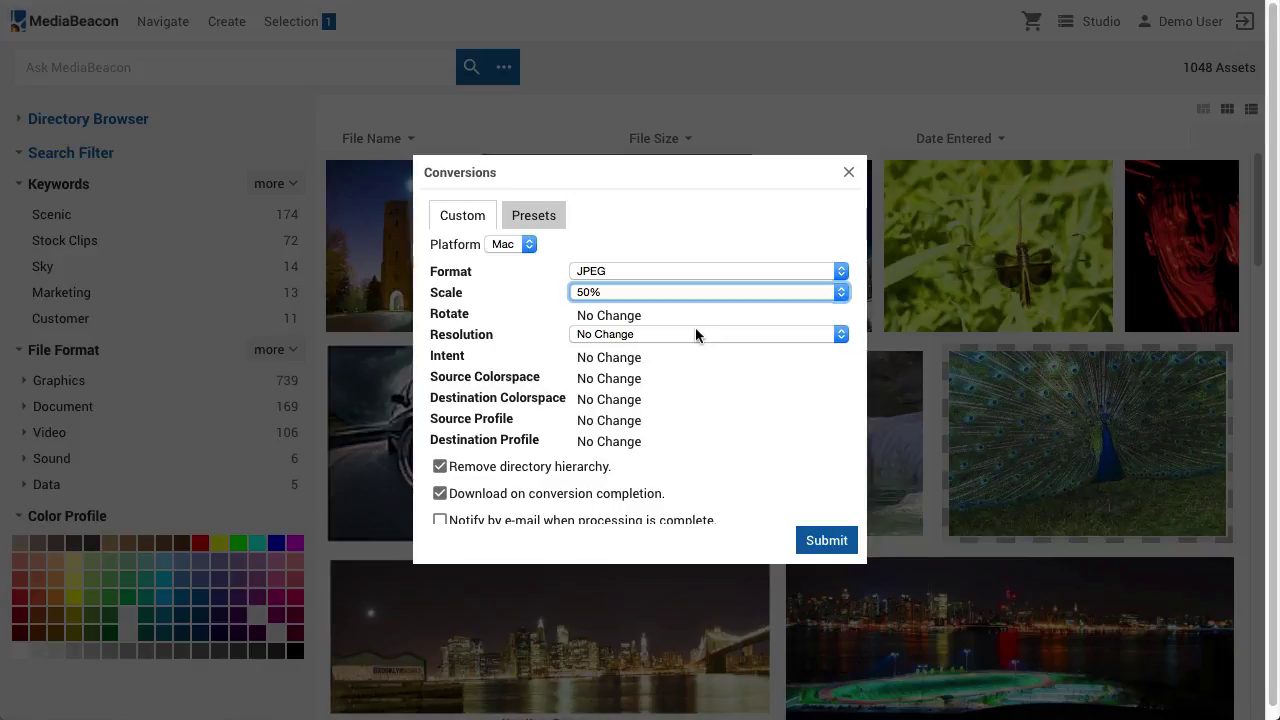
pyautogui.click(533, 215)
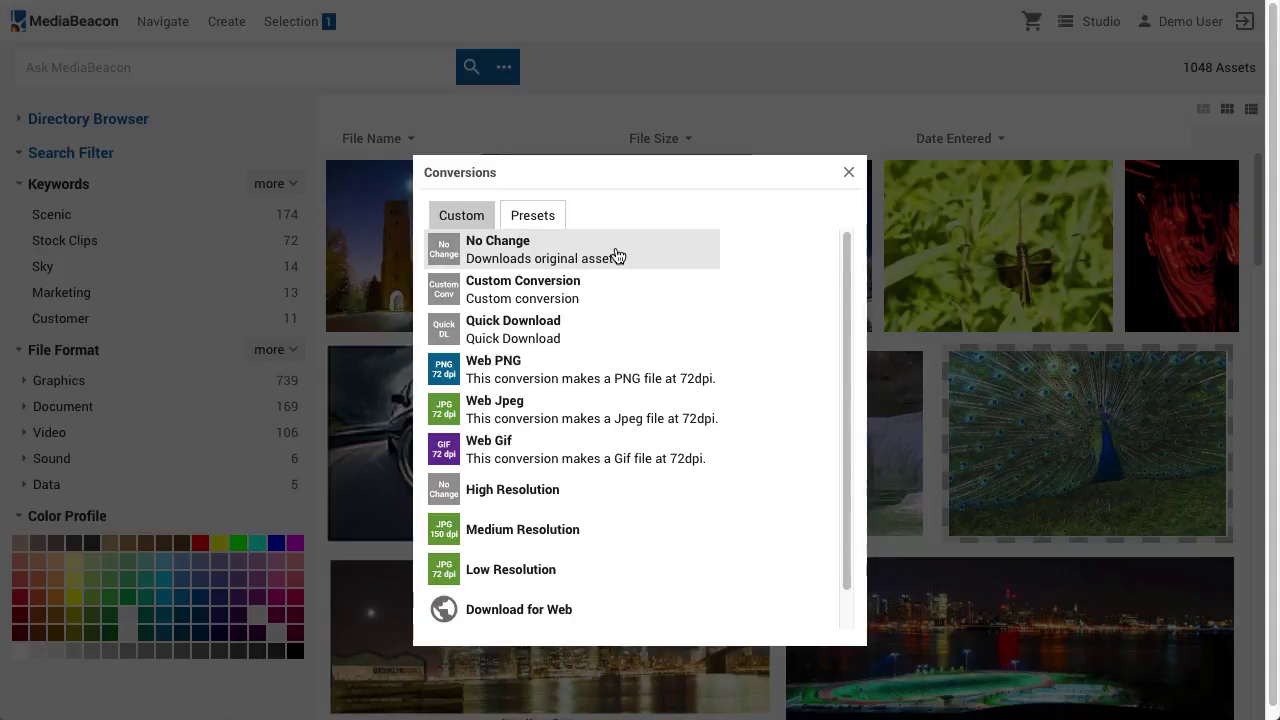
pyautogui.click(616, 252)
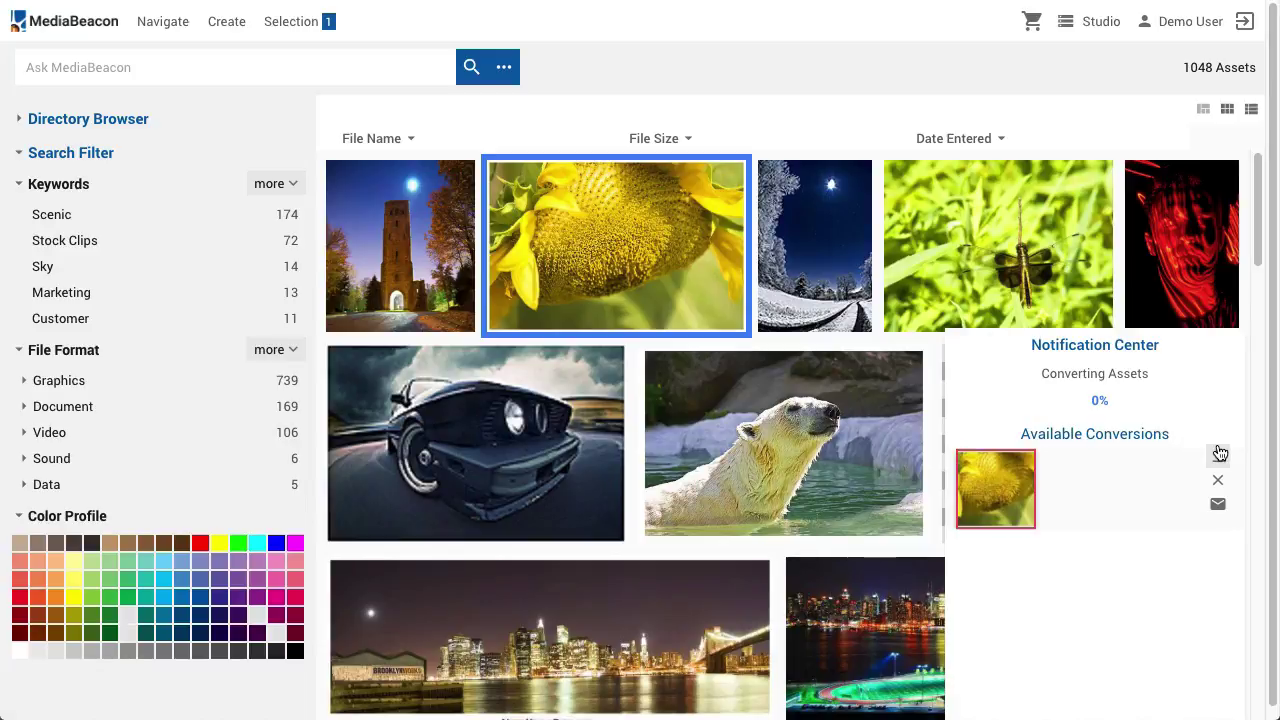
# Download the converted sunflower file, remove all loading-dock items, and try E-mail All
pyautogui.click(1219, 453)
pyautogui.click(1215, 482)
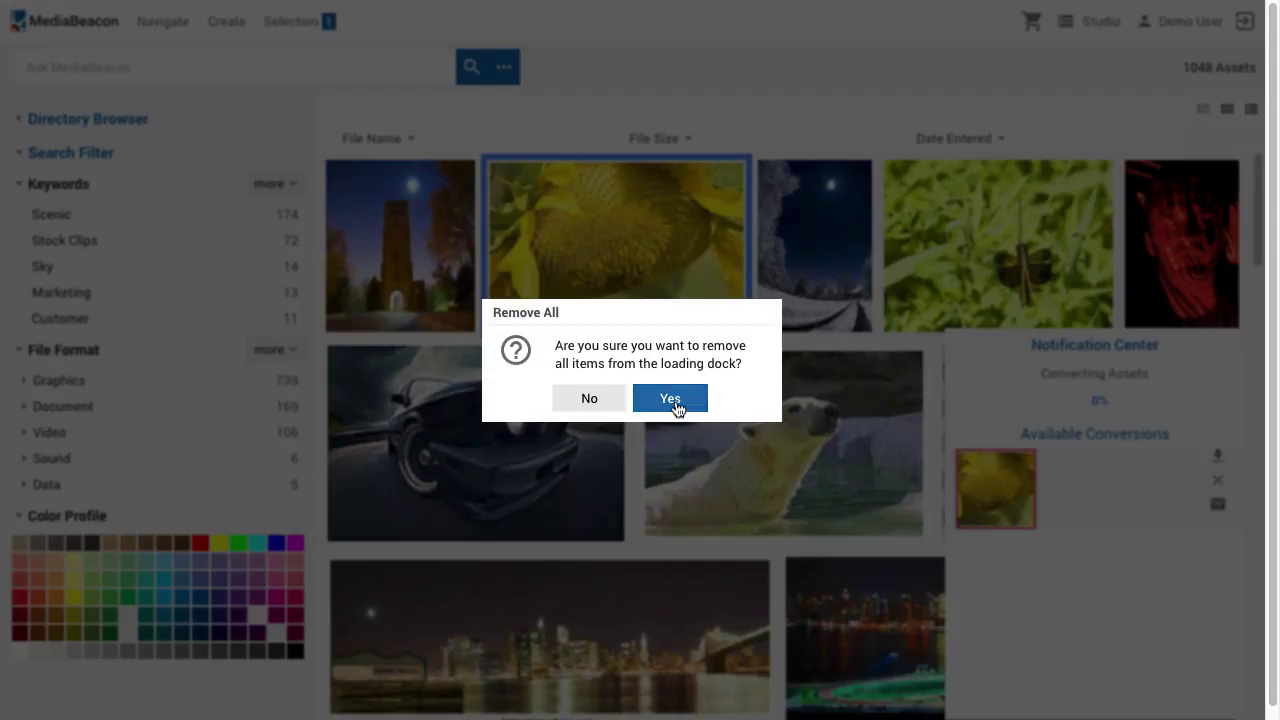
pyautogui.click(672, 399)
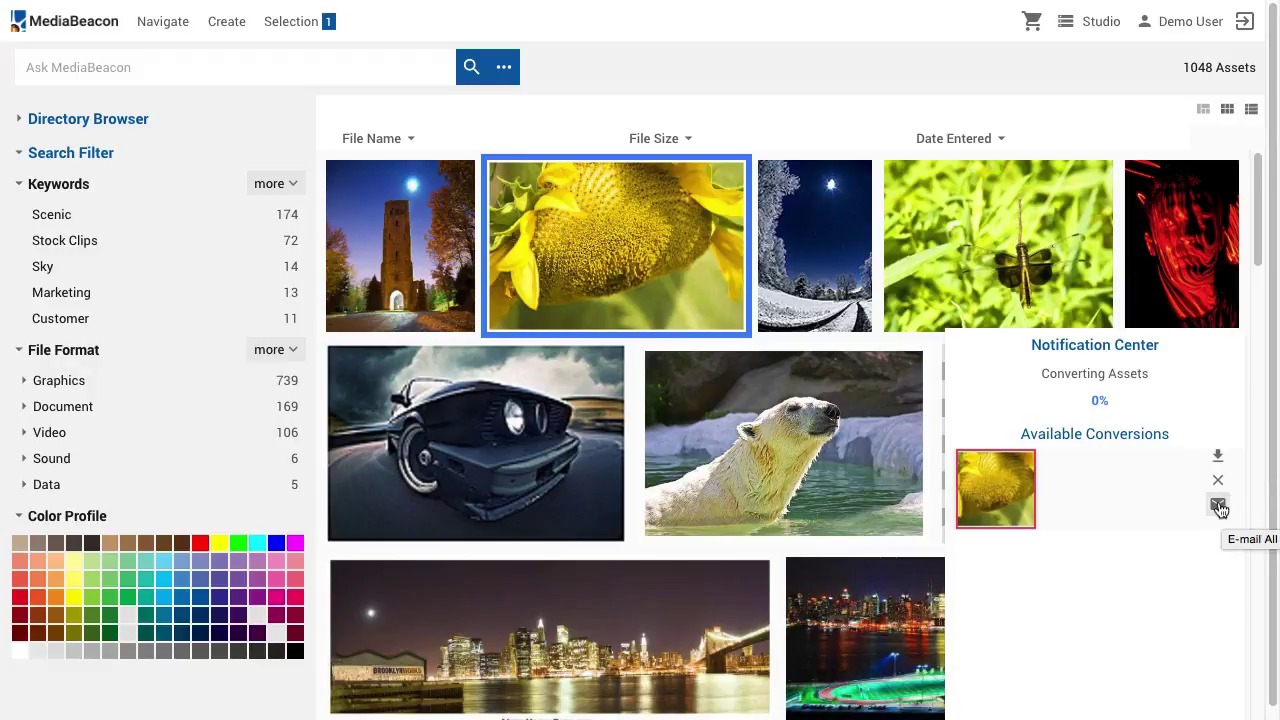
pyautogui.click(1218, 506)
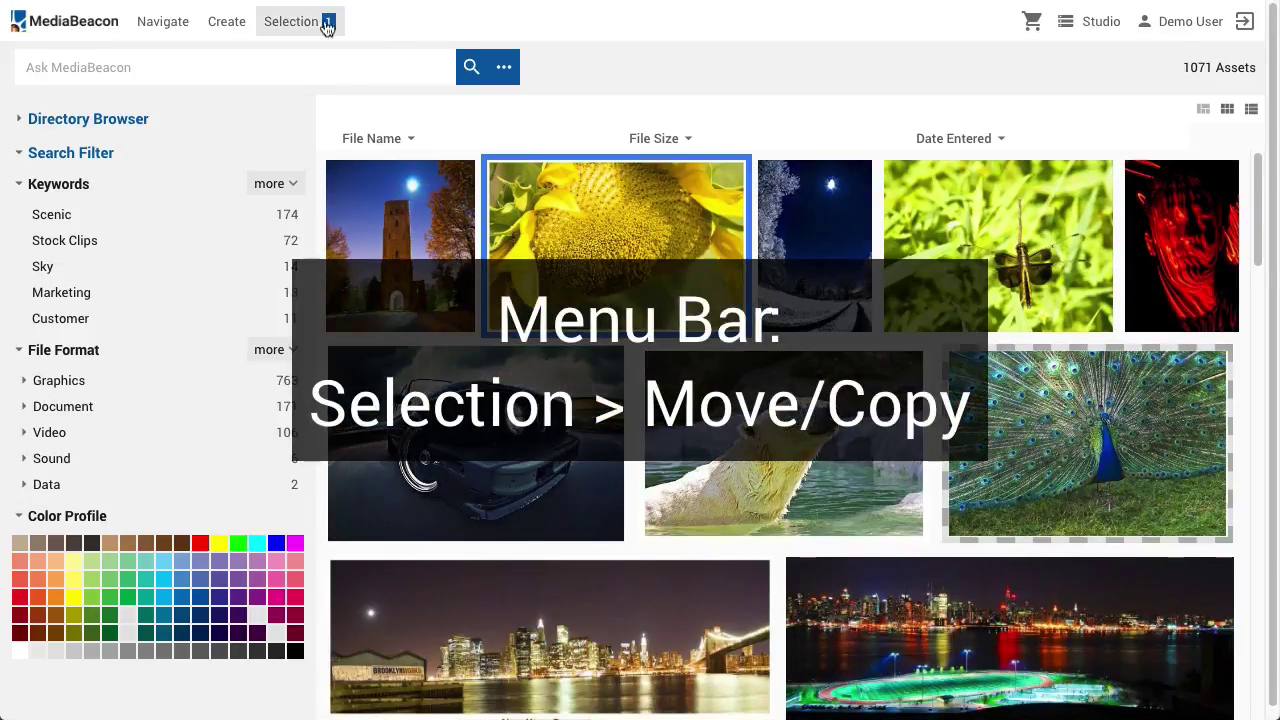
# Copy the sunflower photo into Library > Images > Photography
pyautogui.click(312, 24)
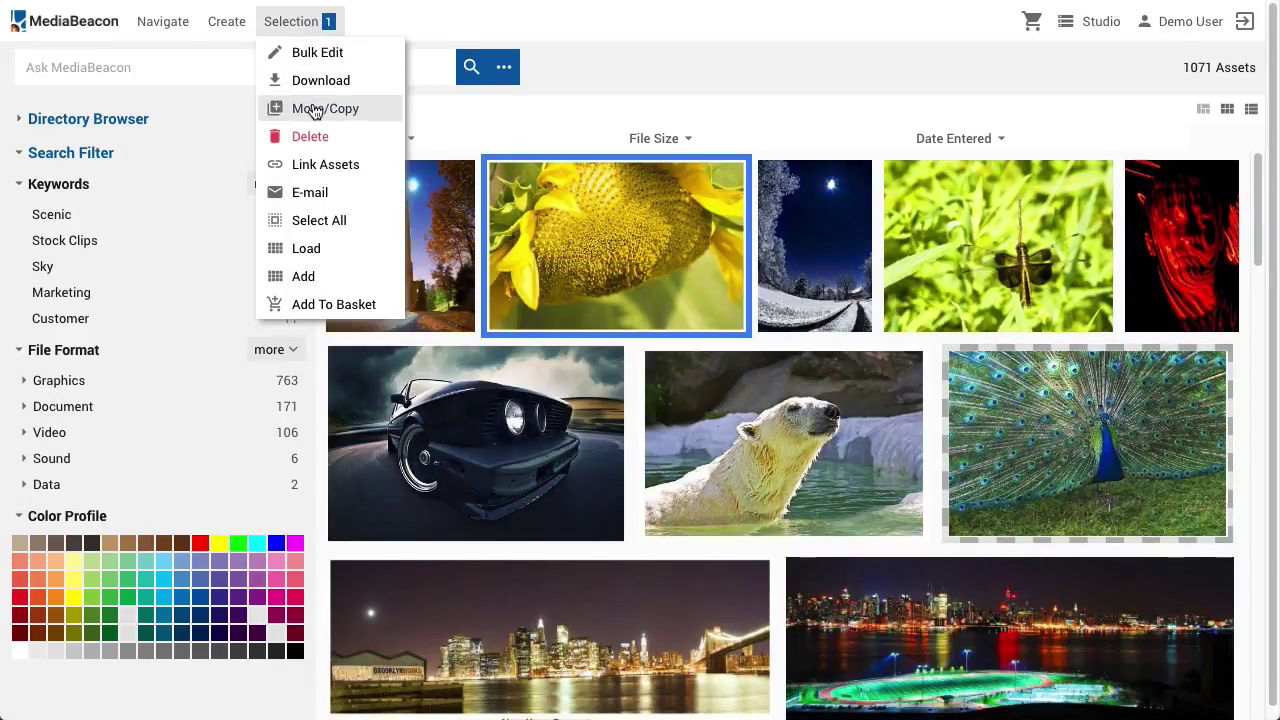
pyautogui.click(312, 104)
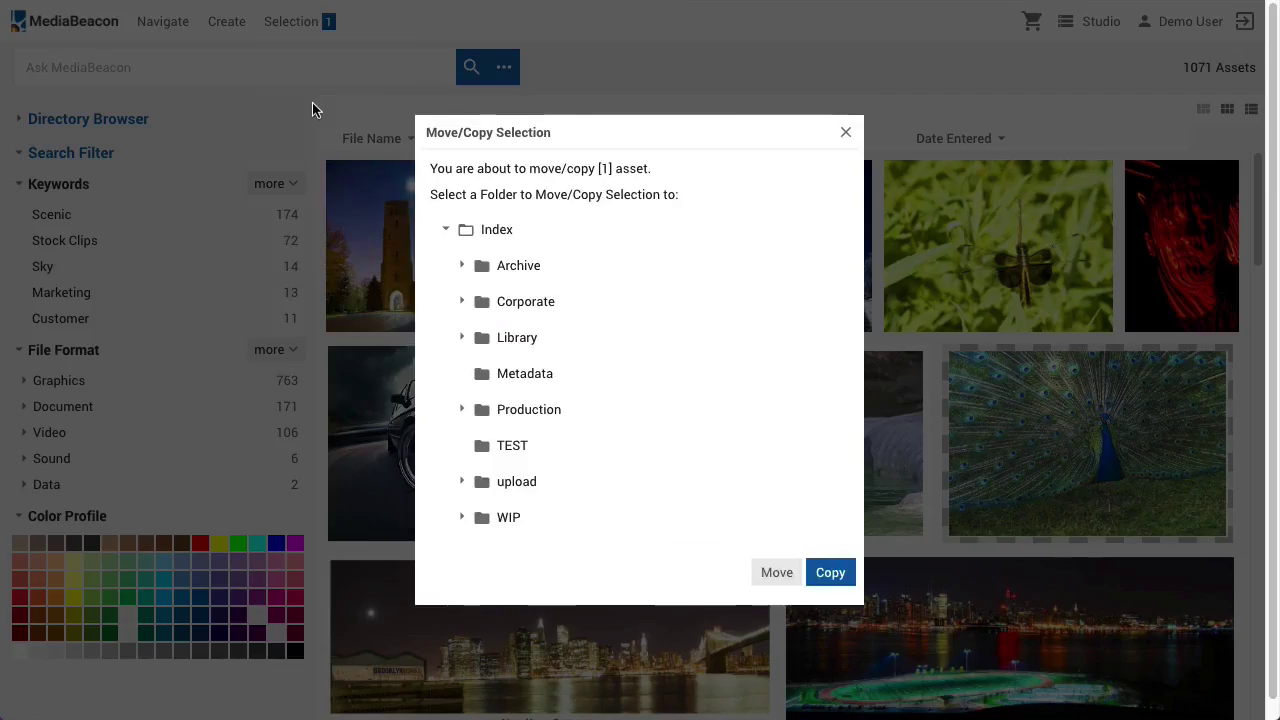
pyautogui.click(462, 337)
pyautogui.click(477, 409)
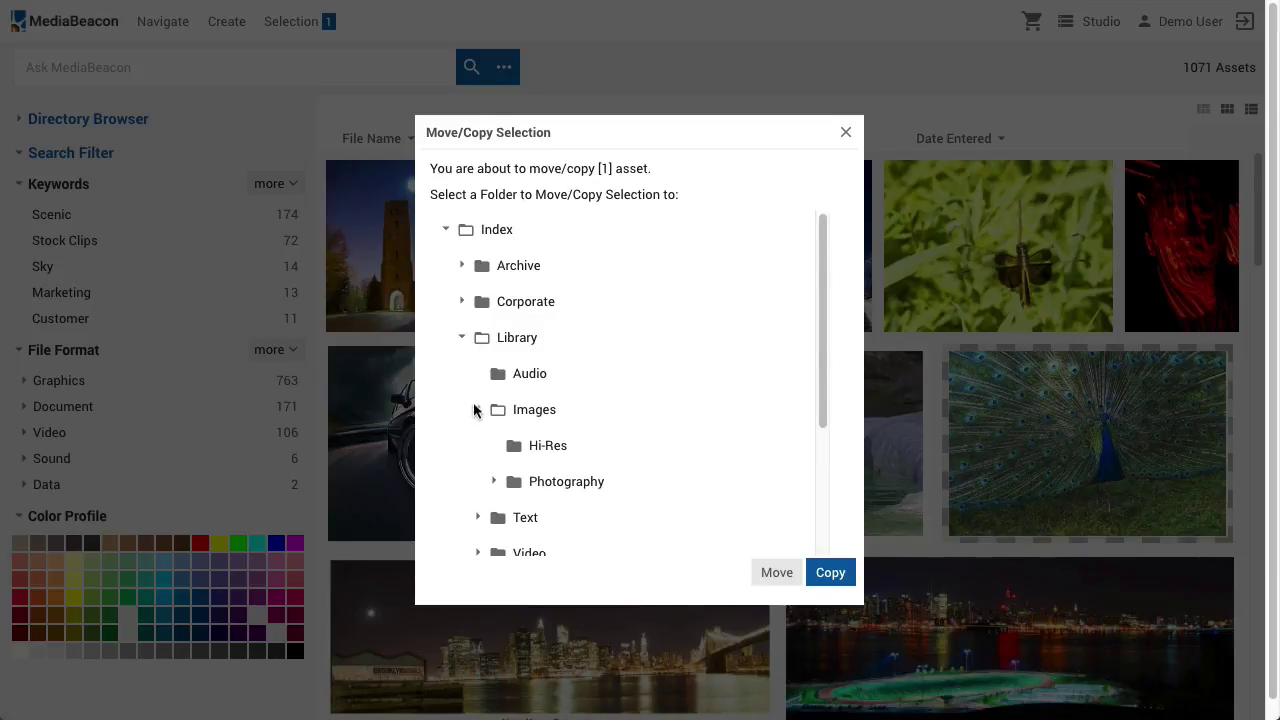
pyautogui.click(531, 483)
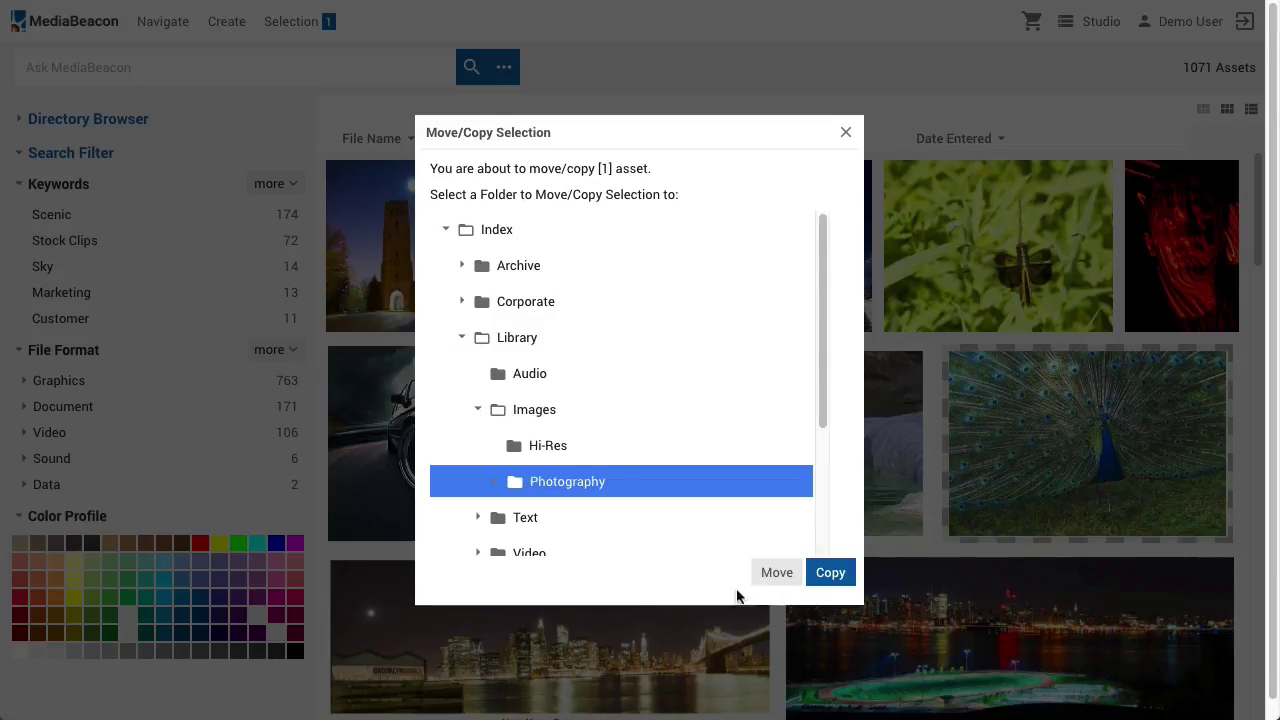
pyautogui.click(831, 573)
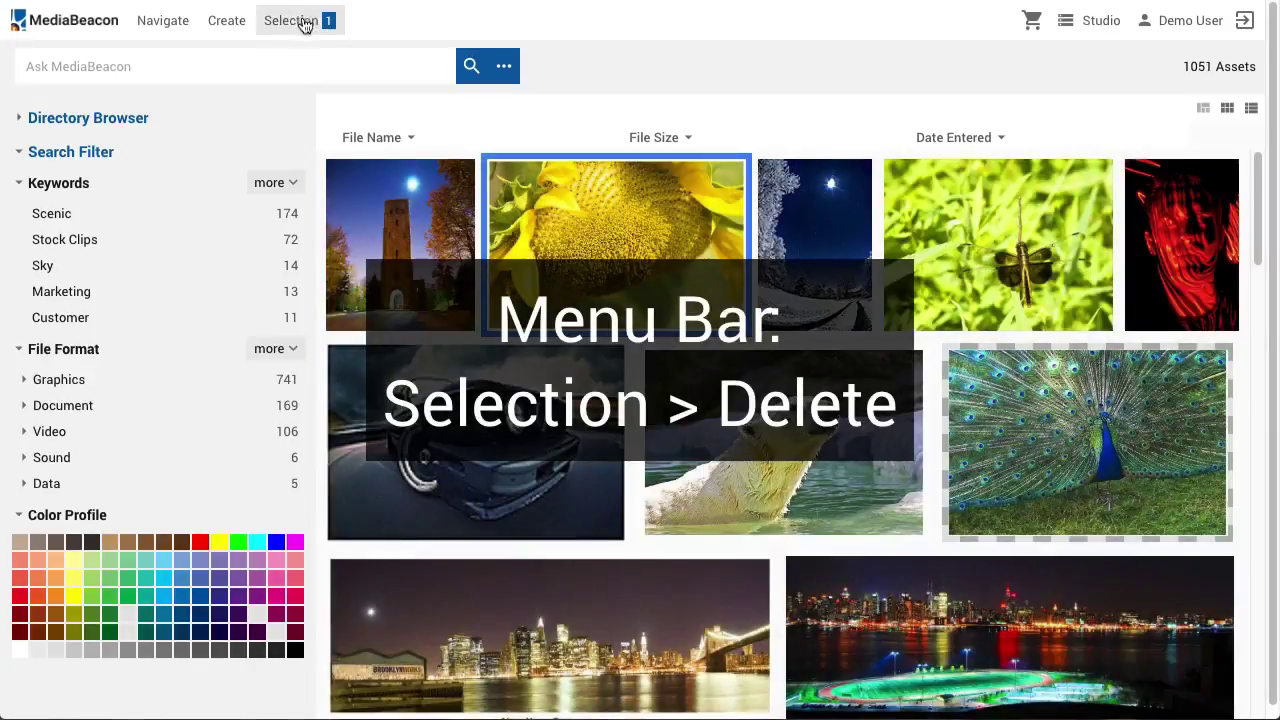
pyautogui.click(300, 21)
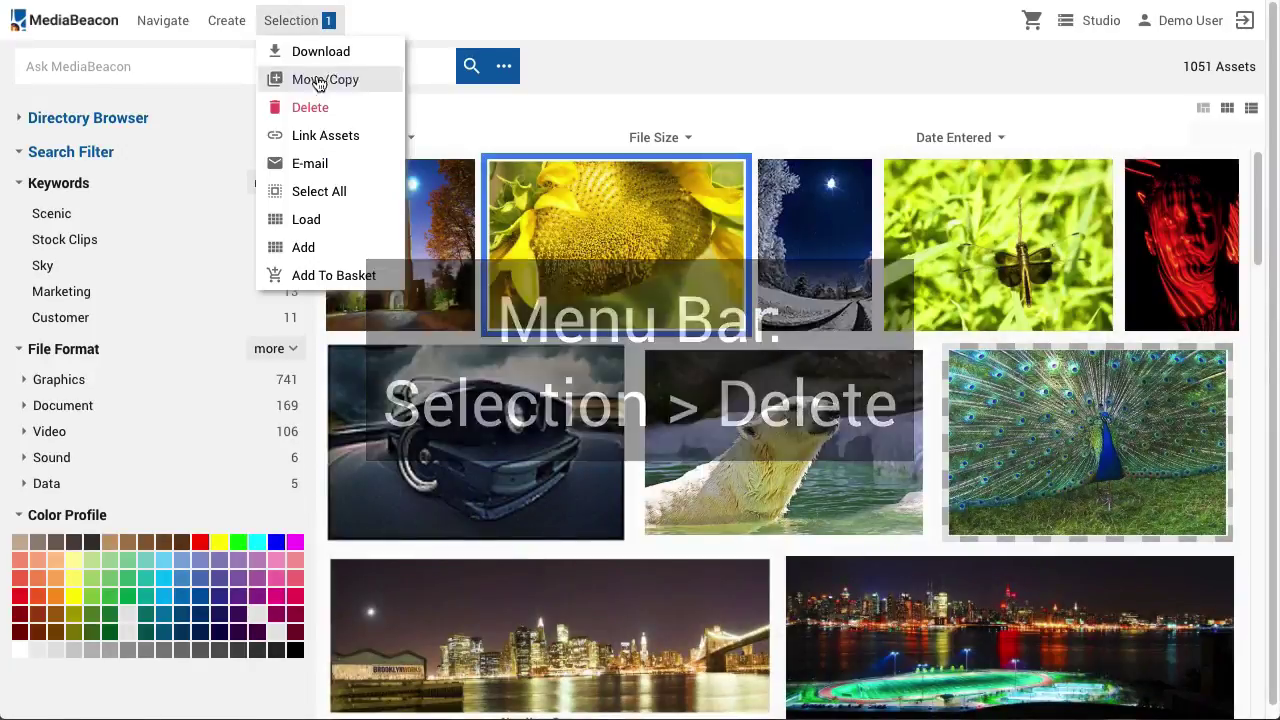
pyautogui.click(321, 109)
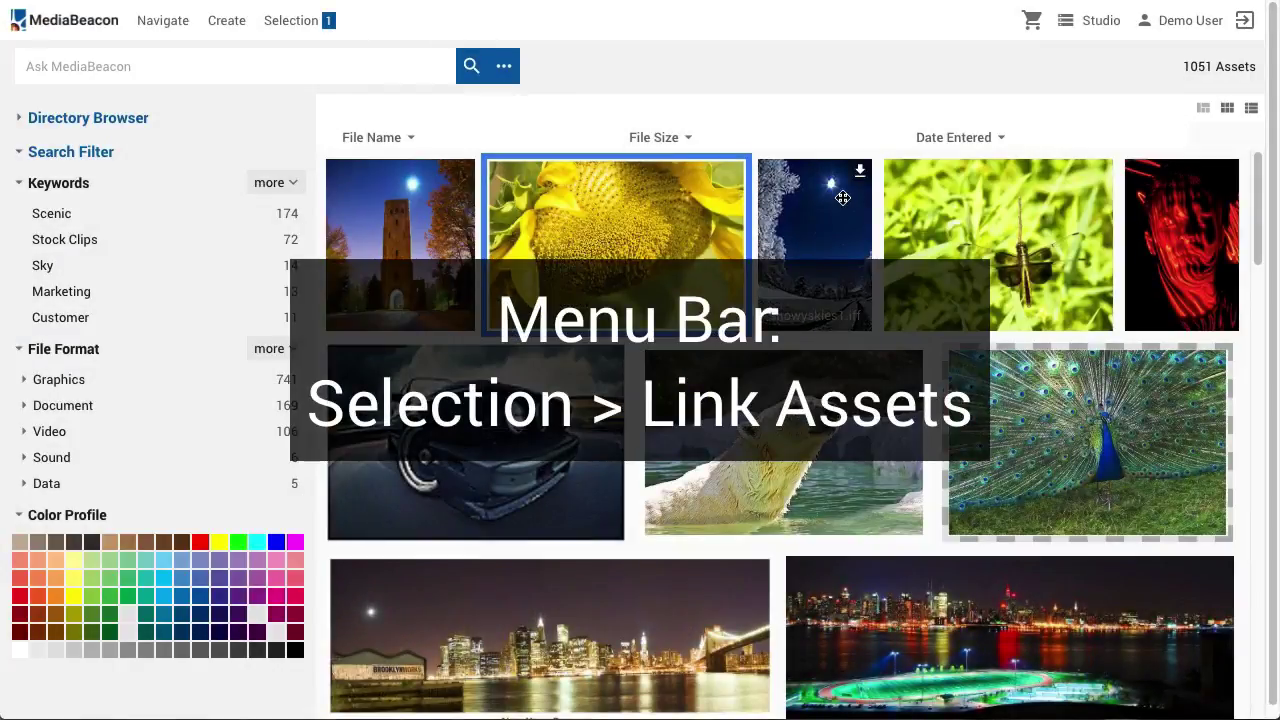
pyautogui.click(297, 28)
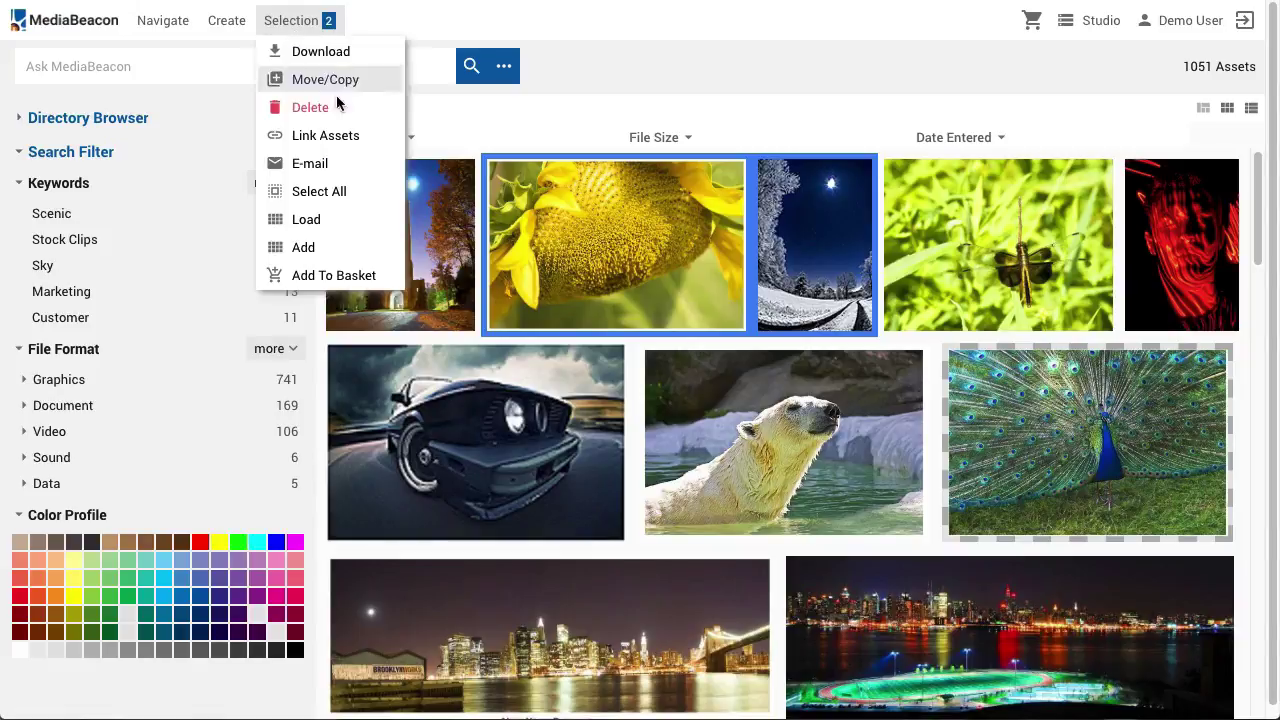
pyautogui.click(338, 140)
pyautogui.click(375, 274)
pyautogui.write('Link')
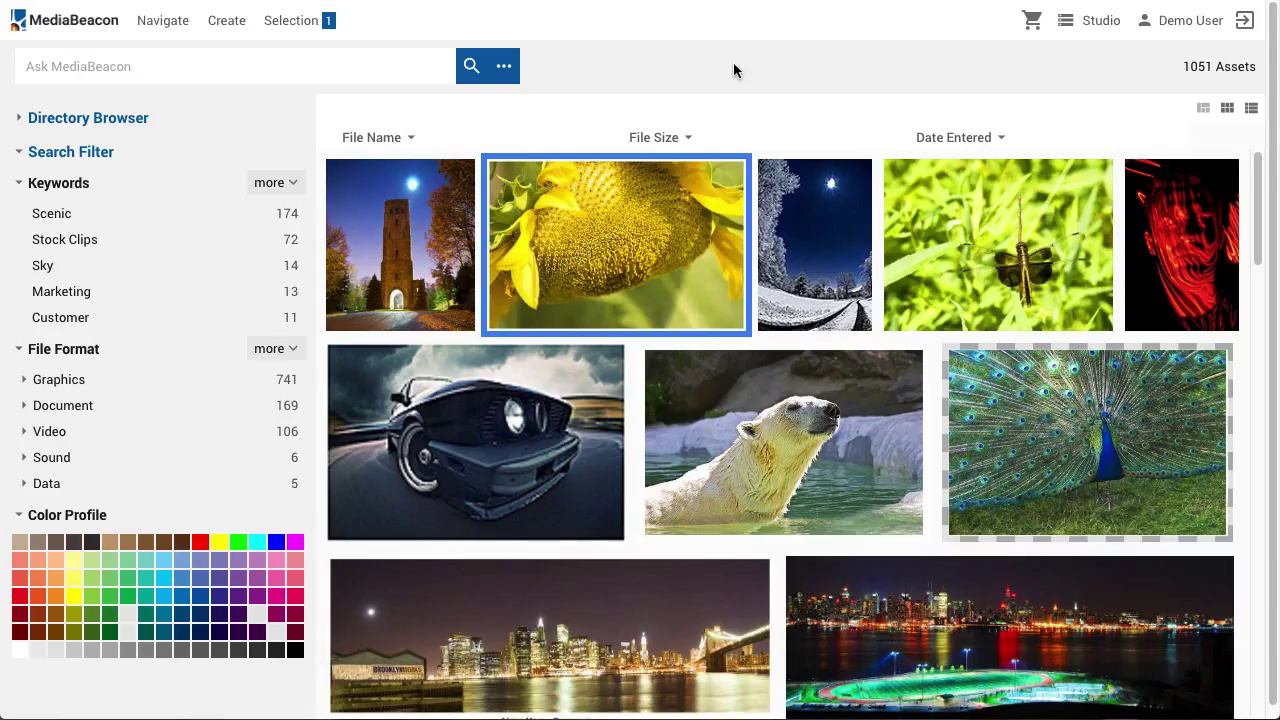
pyautogui.click(268, 18)
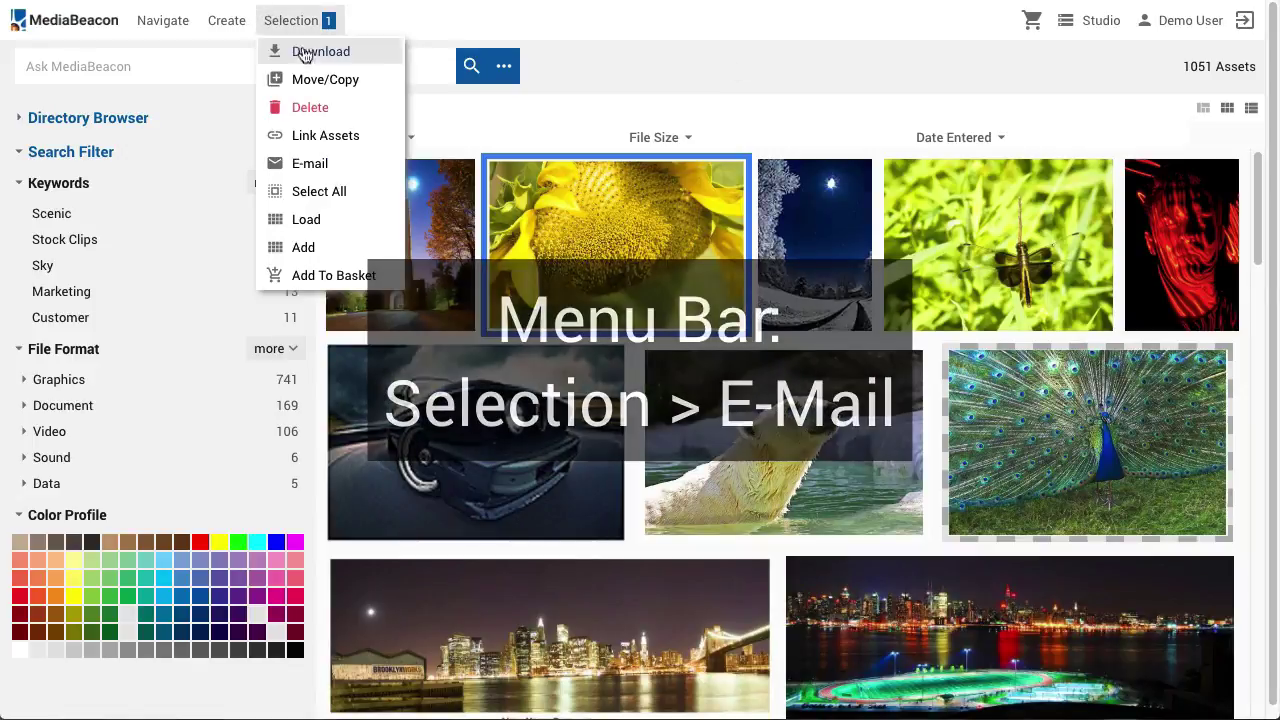
pyautogui.click(313, 163)
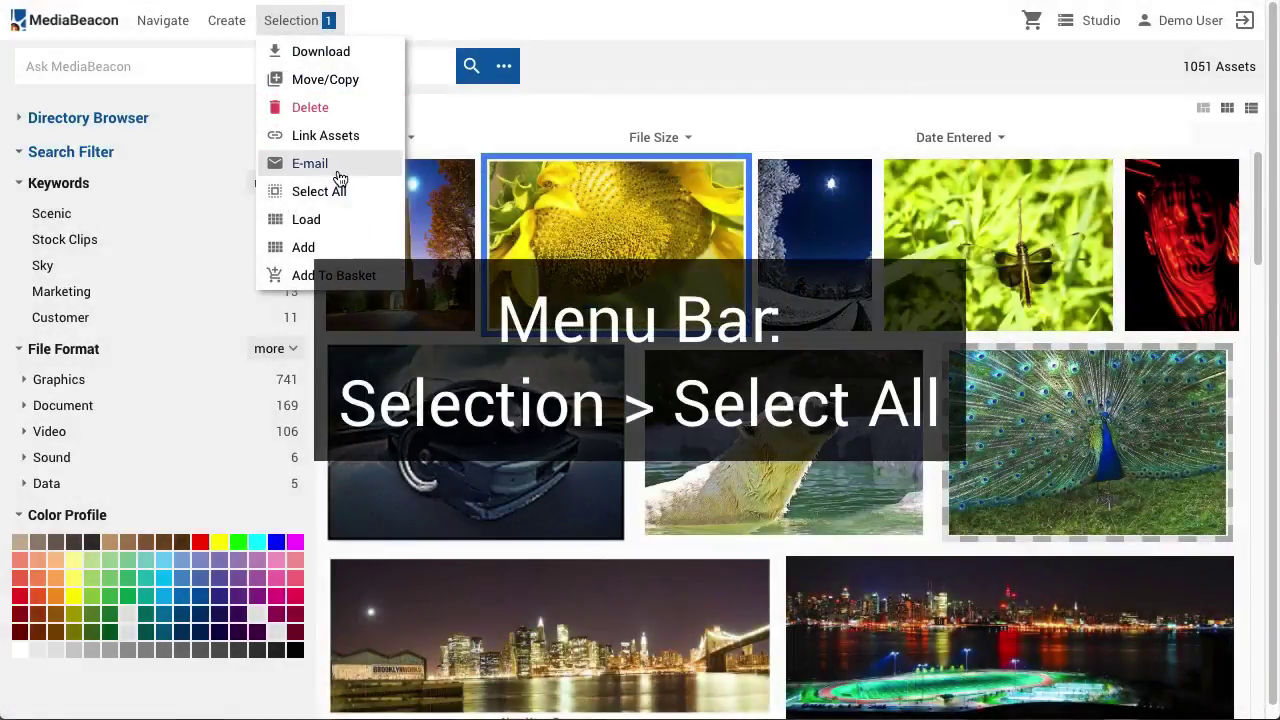
pyautogui.click(331, 222)
pyautogui.moveTo(566, 183)
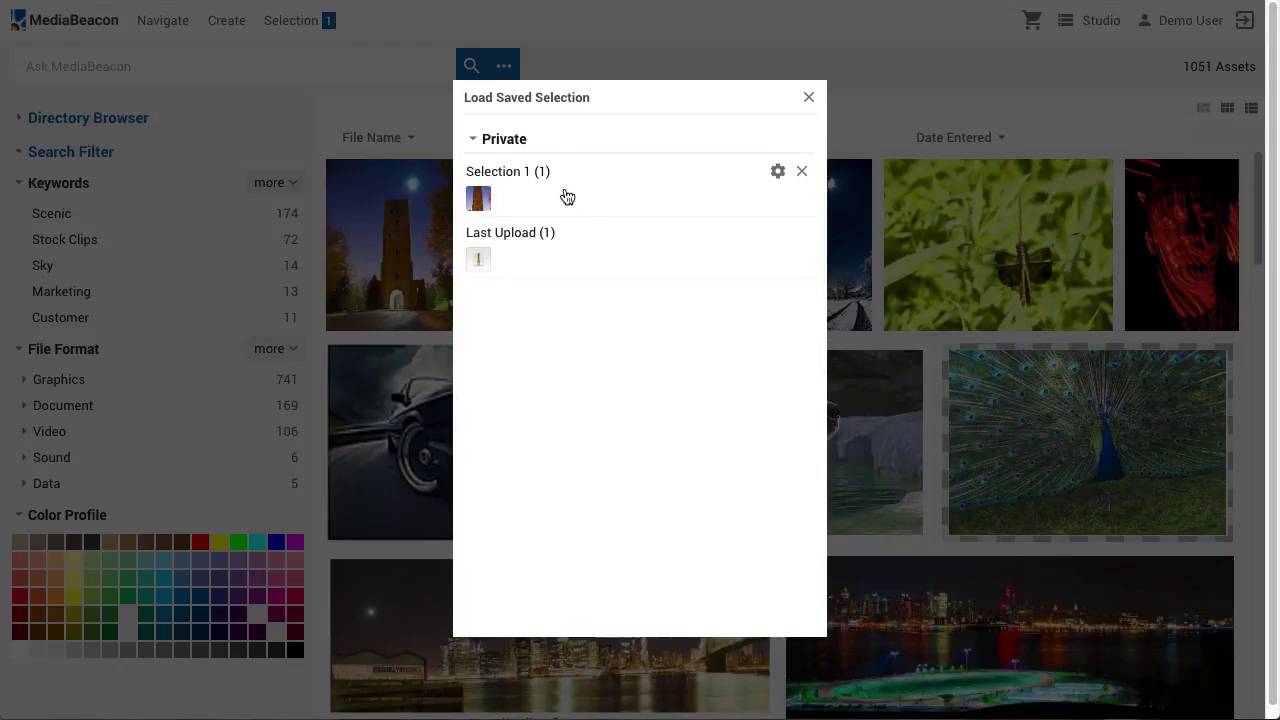
pyautogui.click(566, 196)
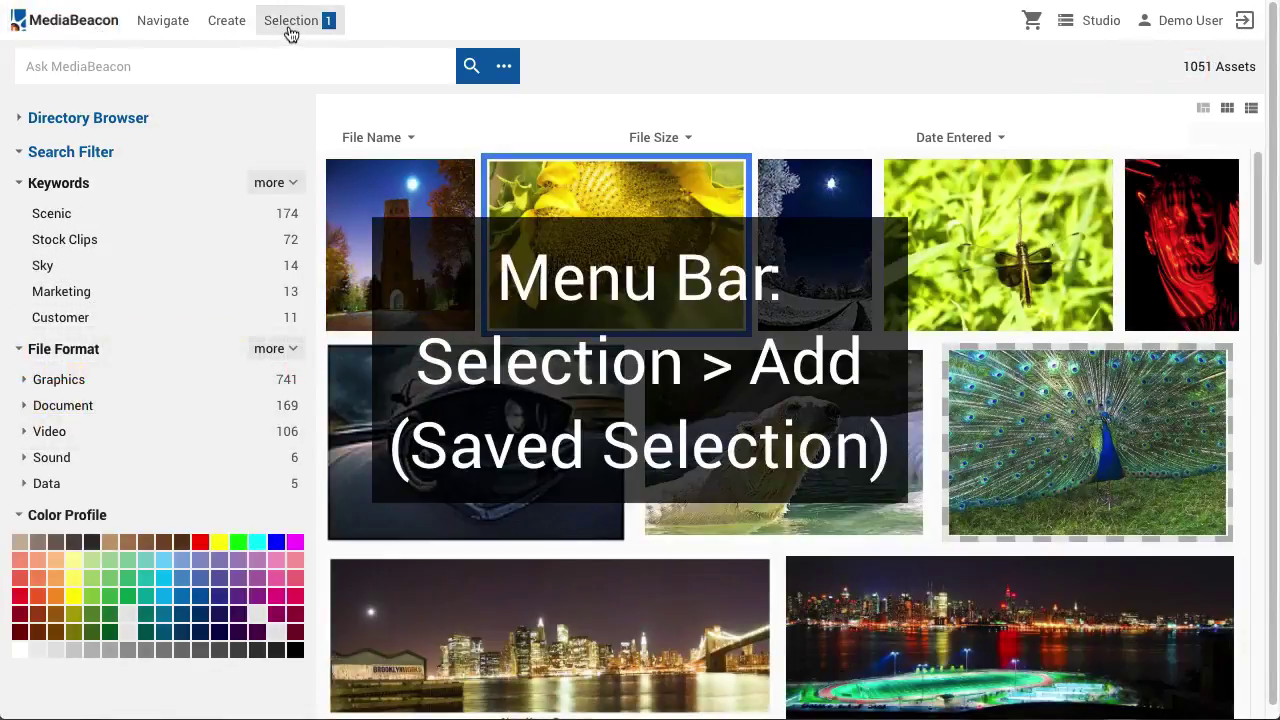
pyautogui.click(290, 22)
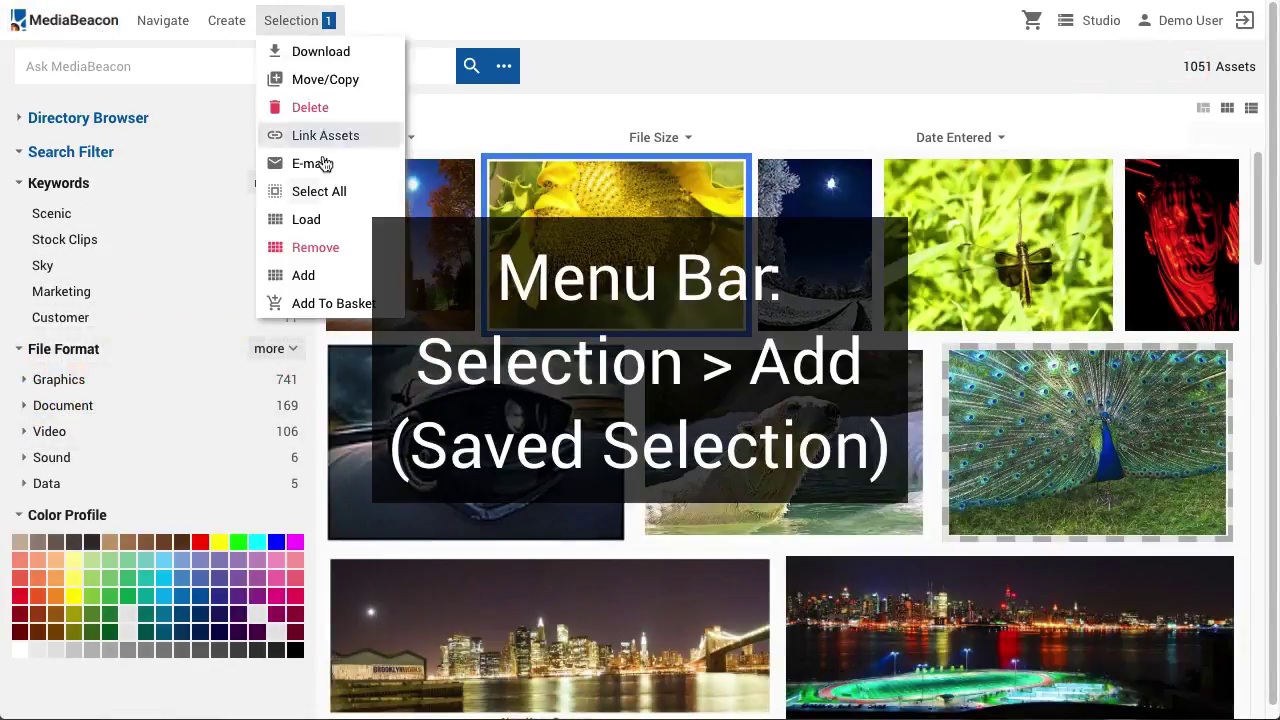
pyautogui.click(326, 275)
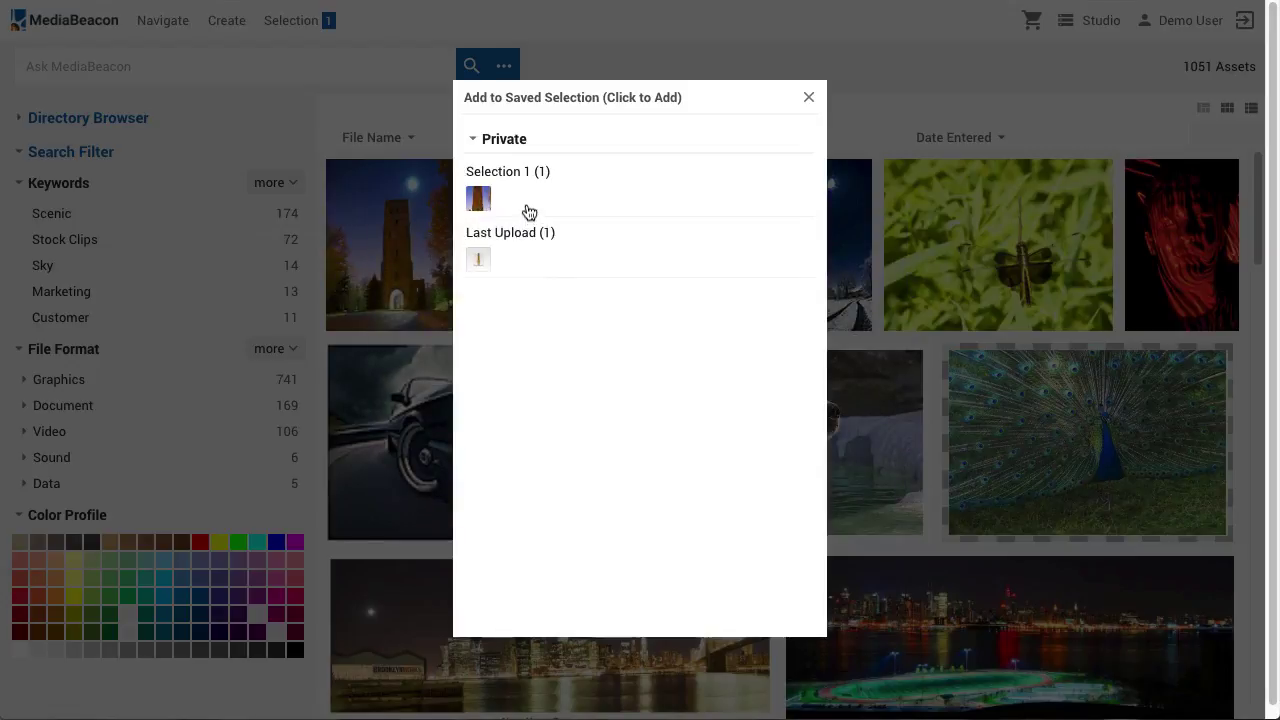
pyautogui.click(529, 207)
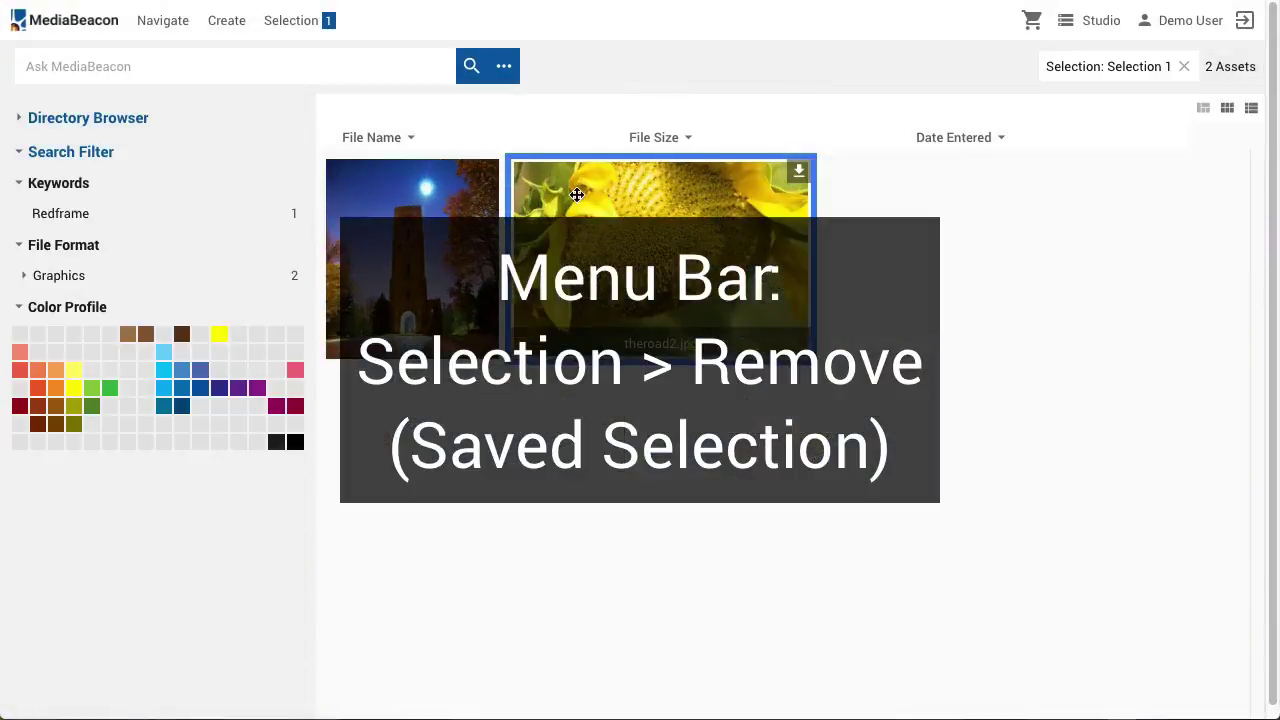
pyautogui.click(287, 22)
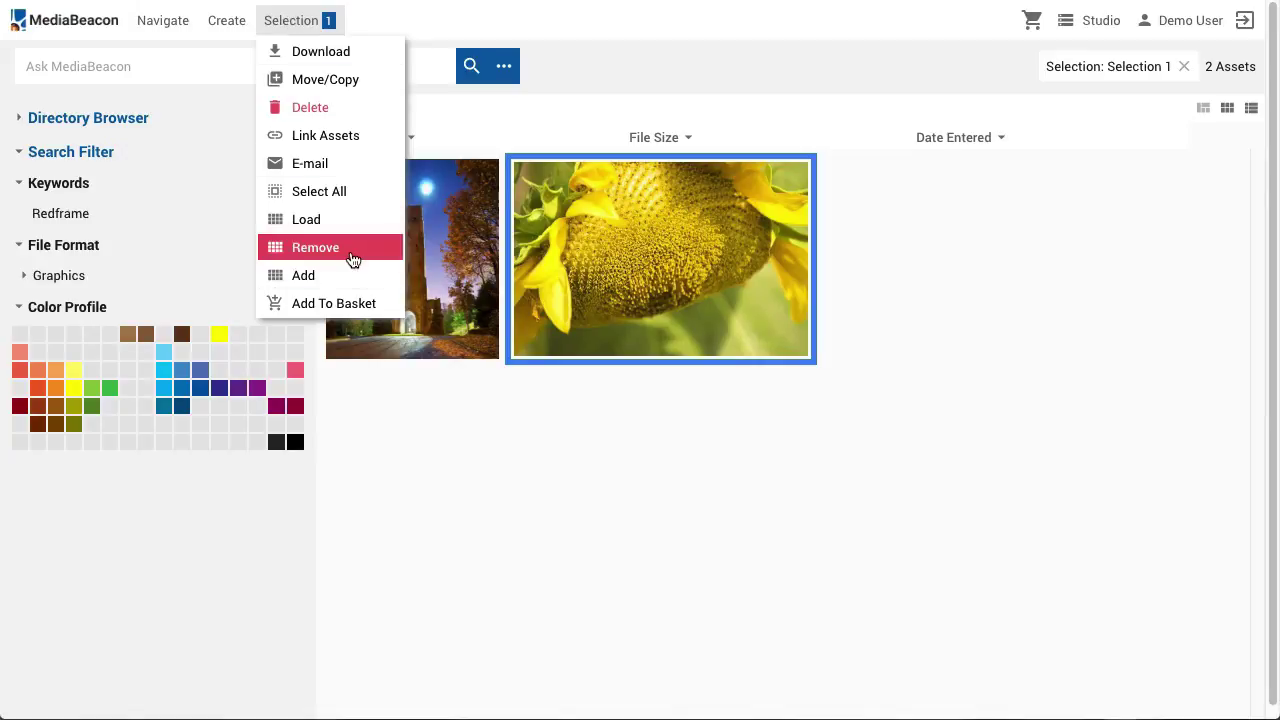
pyautogui.click(351, 250)
pyautogui.click(663, 404)
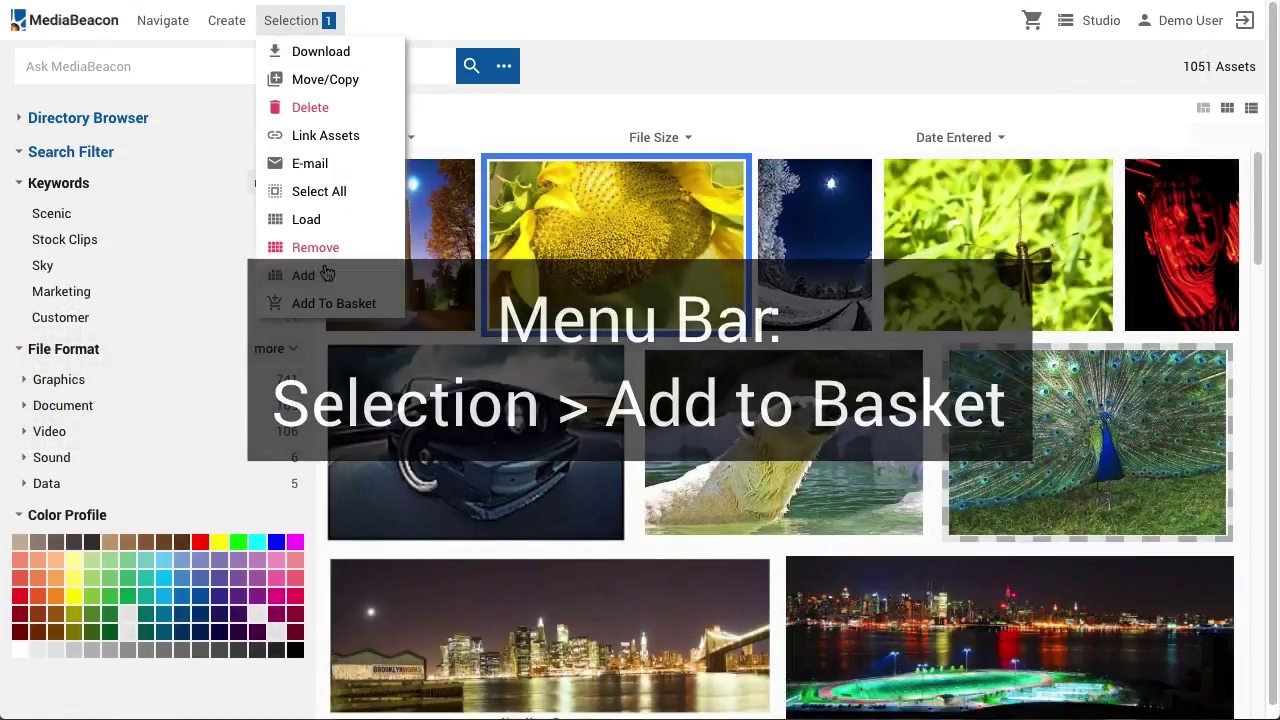
pyautogui.click(323, 312)
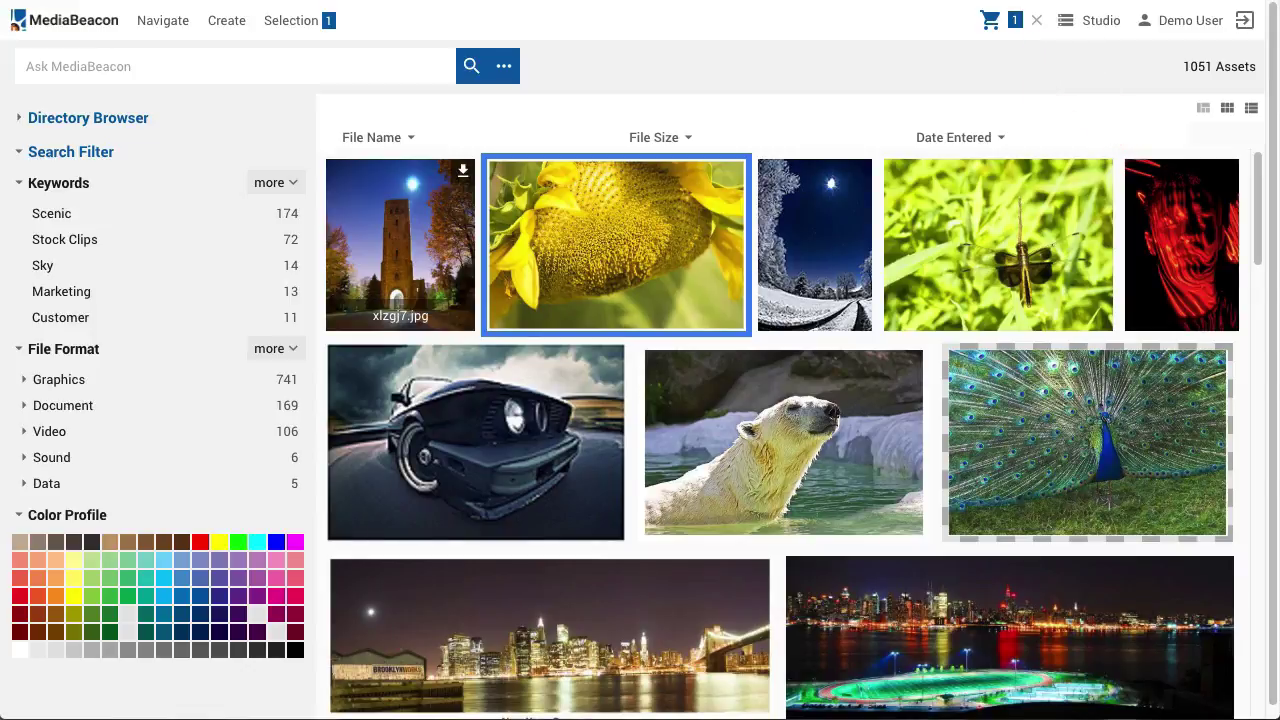
pyautogui.click(997, 25)
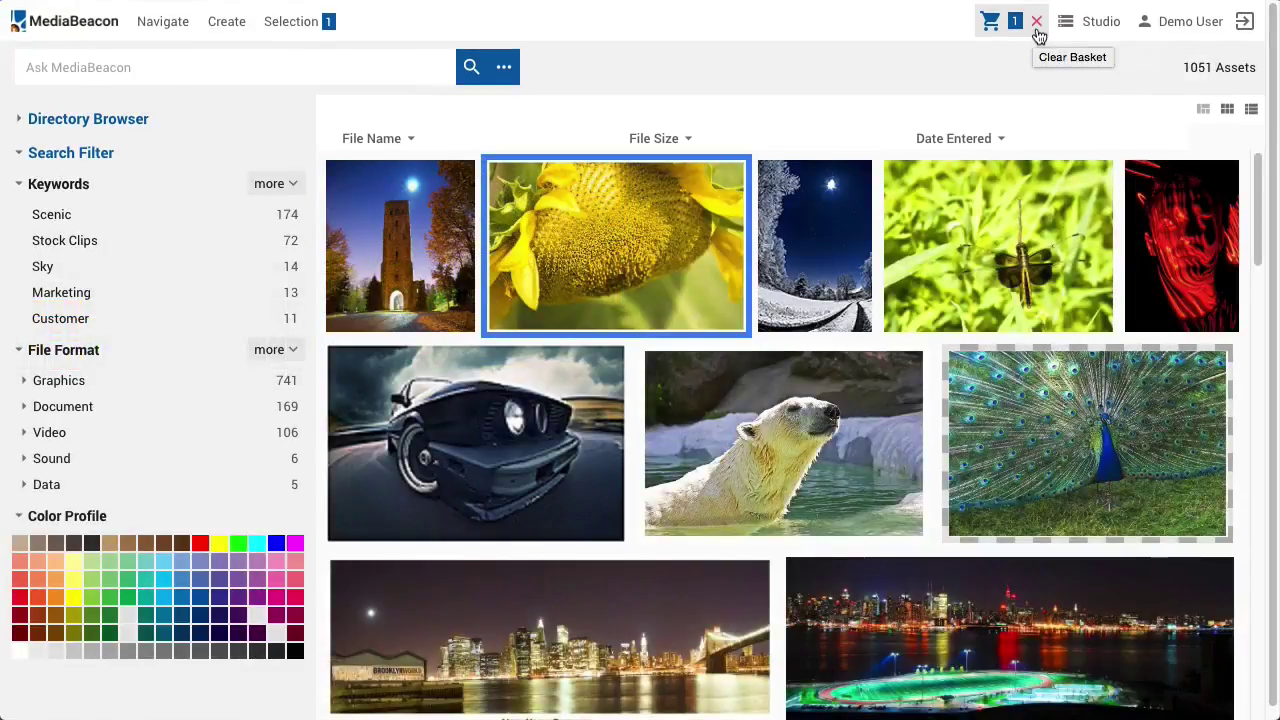
pyautogui.click(1037, 21)
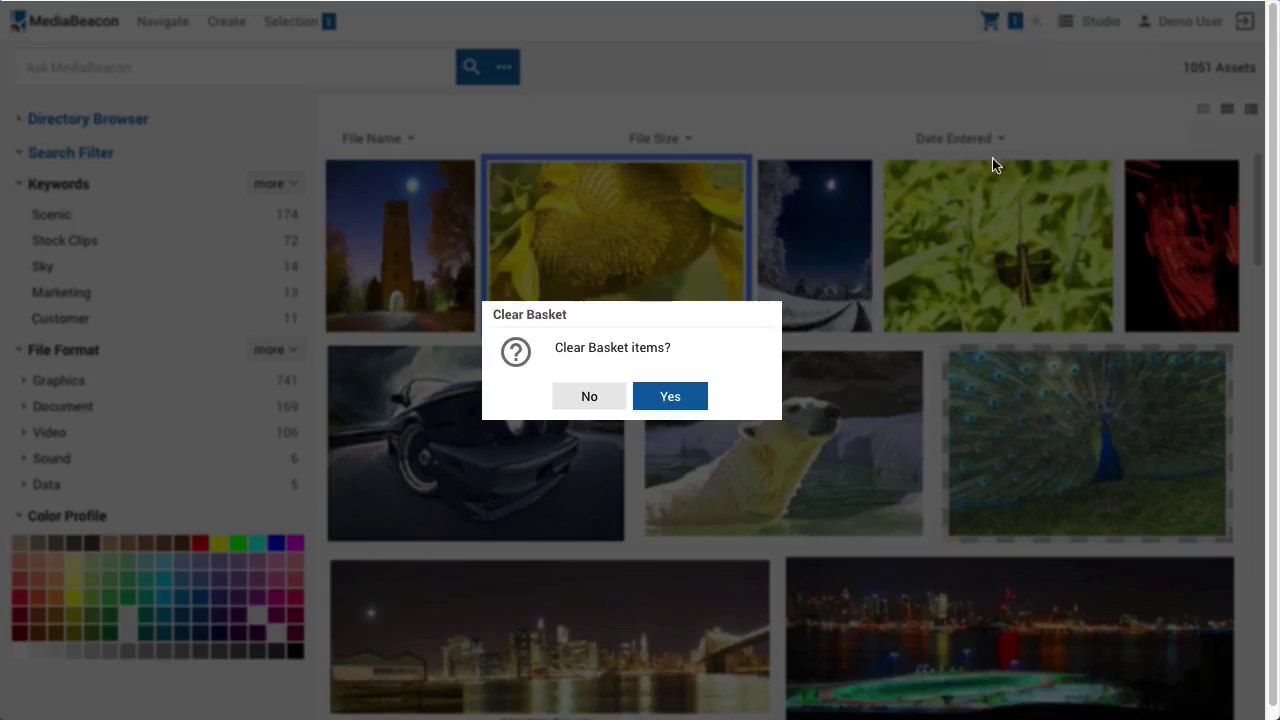
pyautogui.click(670, 396)
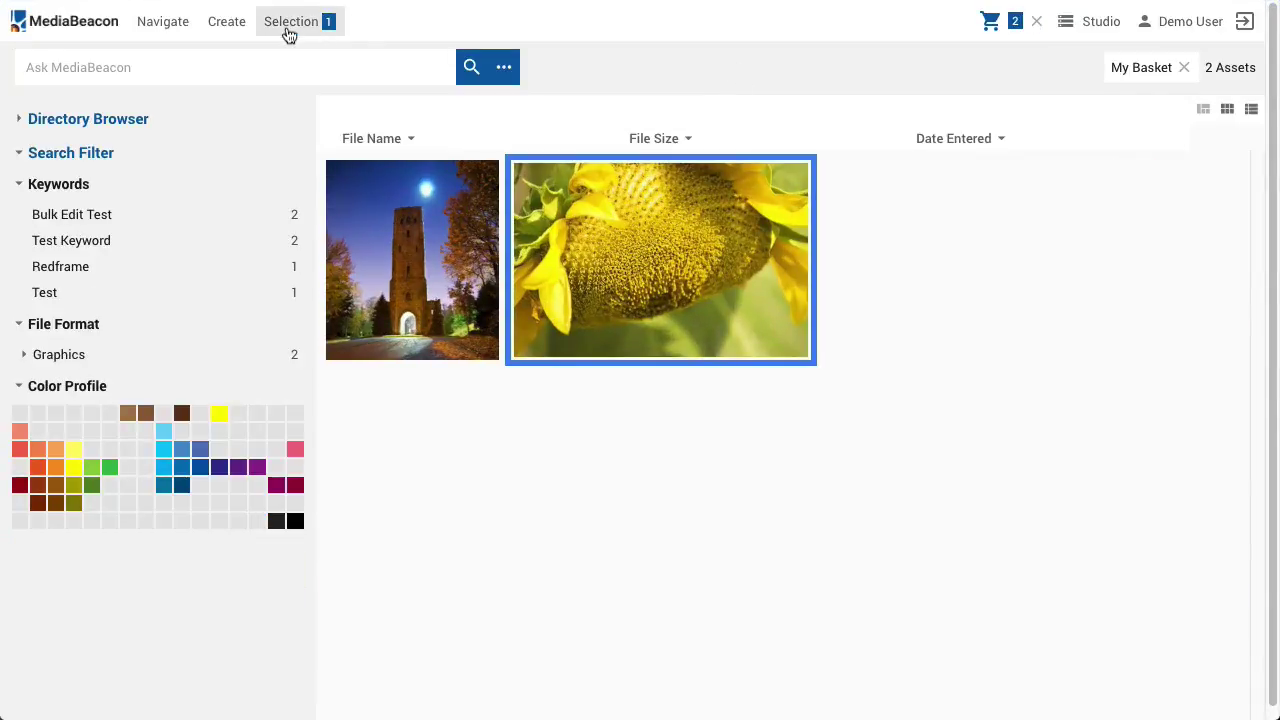
pyautogui.click(288, 30)
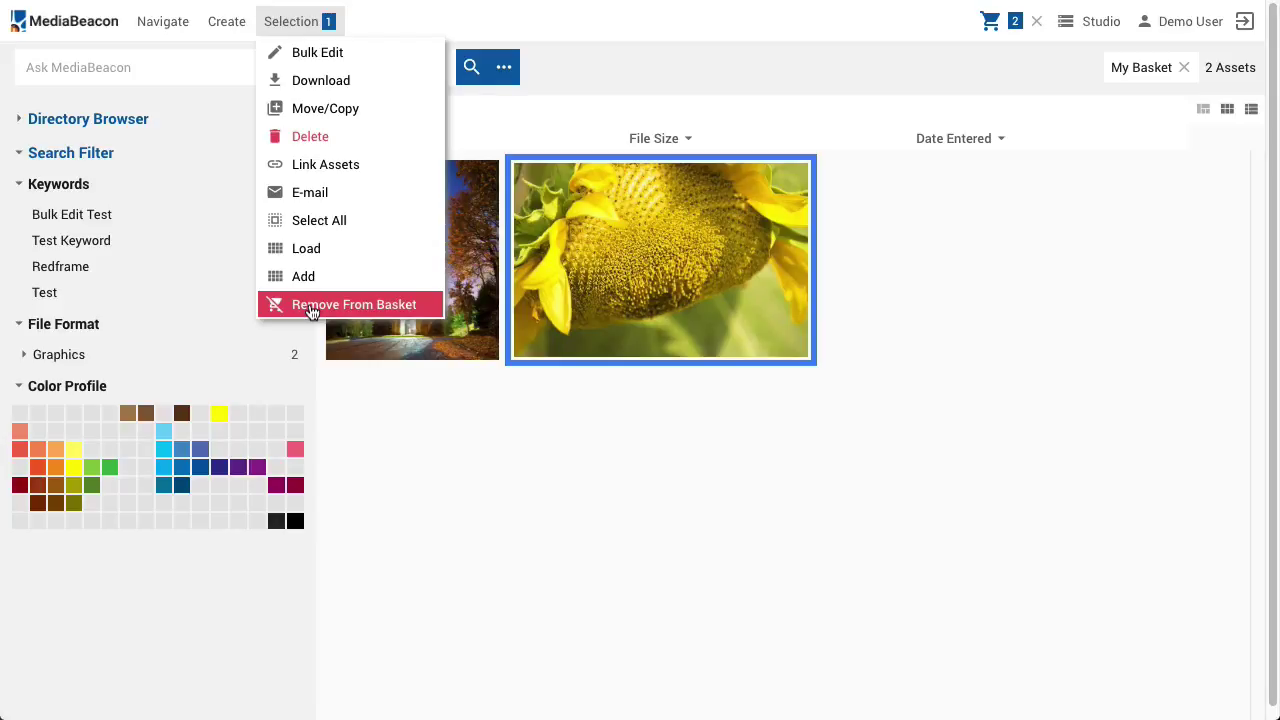
pyautogui.click(310, 308)
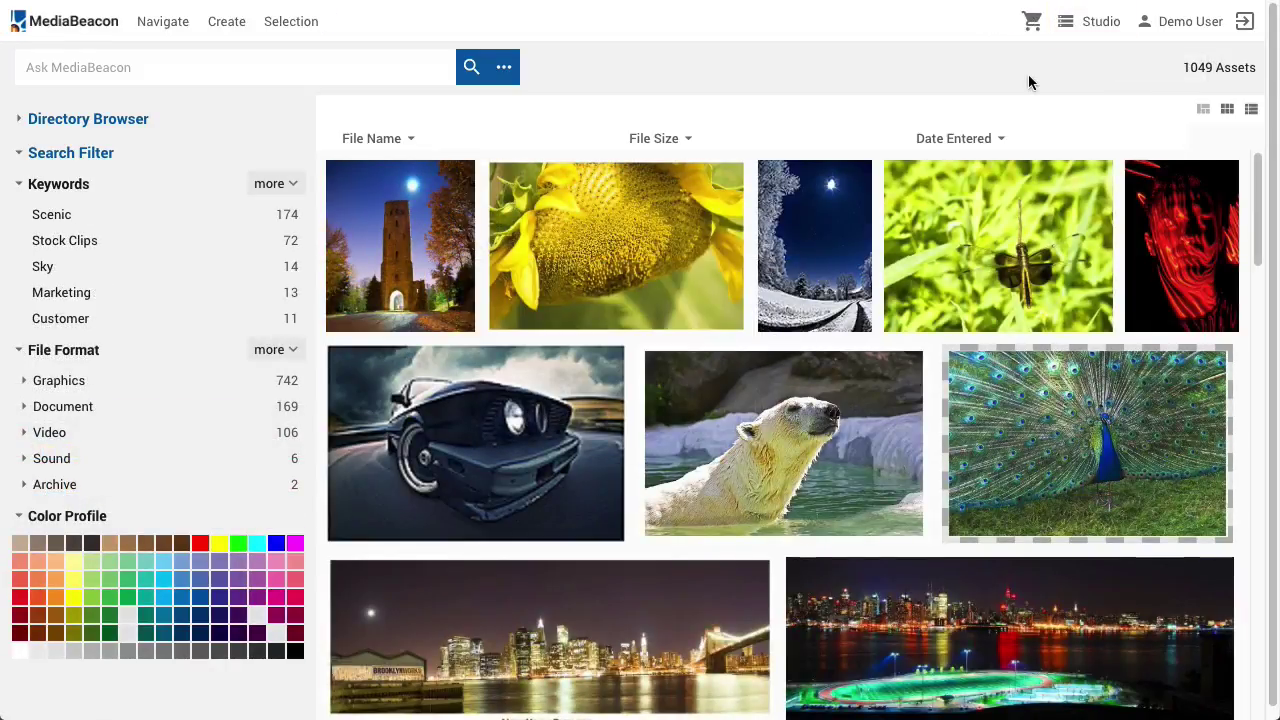
# Switch to the Publishing studio and set the Demo User's icon to the star, then update
pyautogui.click(1077, 24)
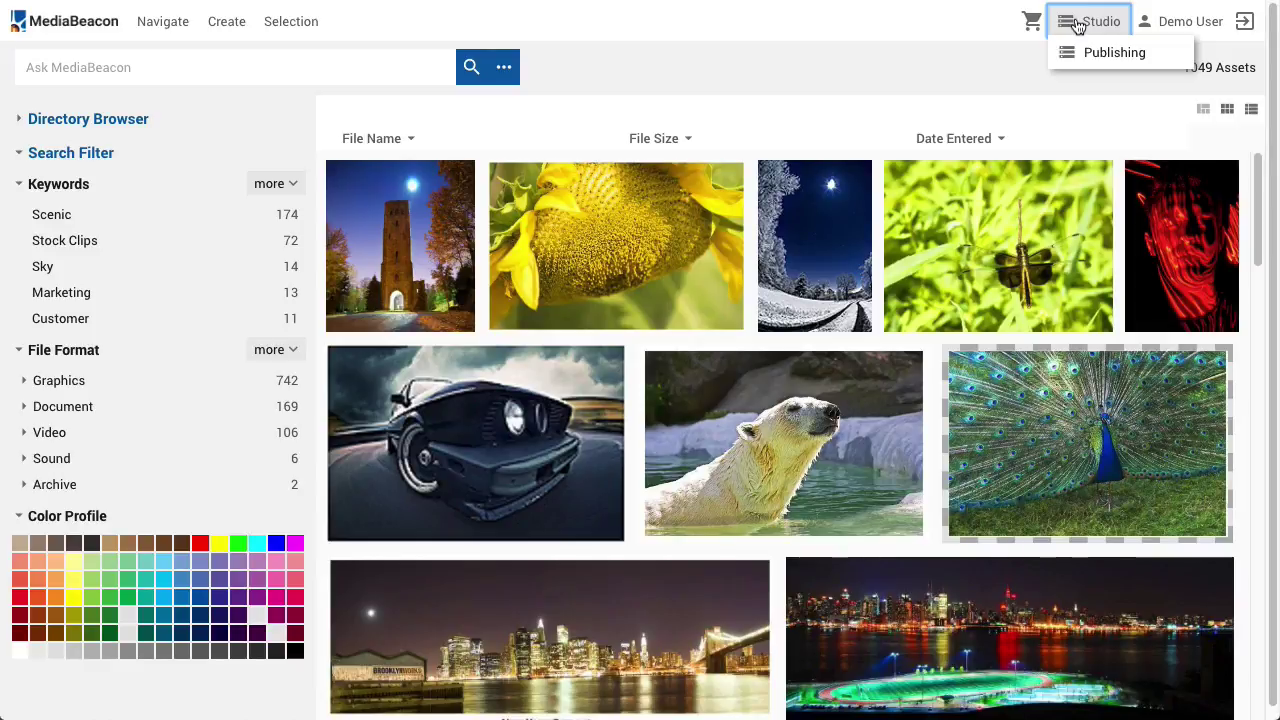
pyautogui.click(1082, 53)
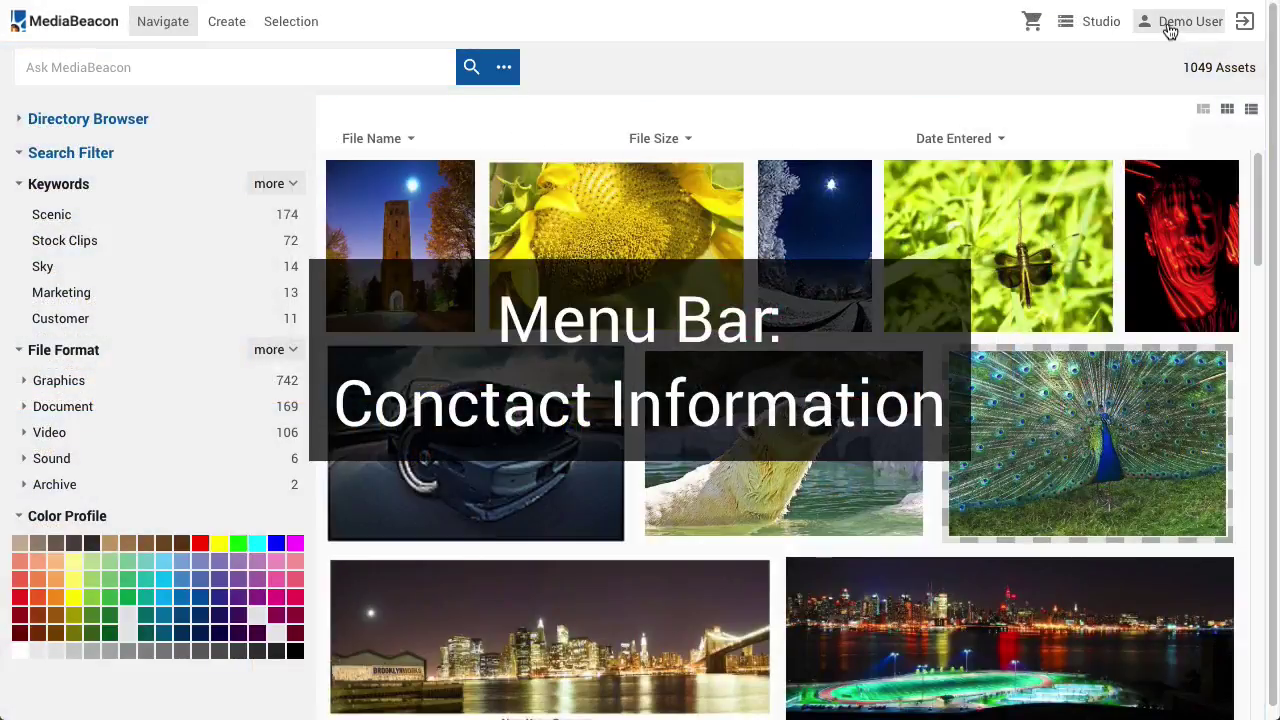
pyautogui.click(1168, 28)
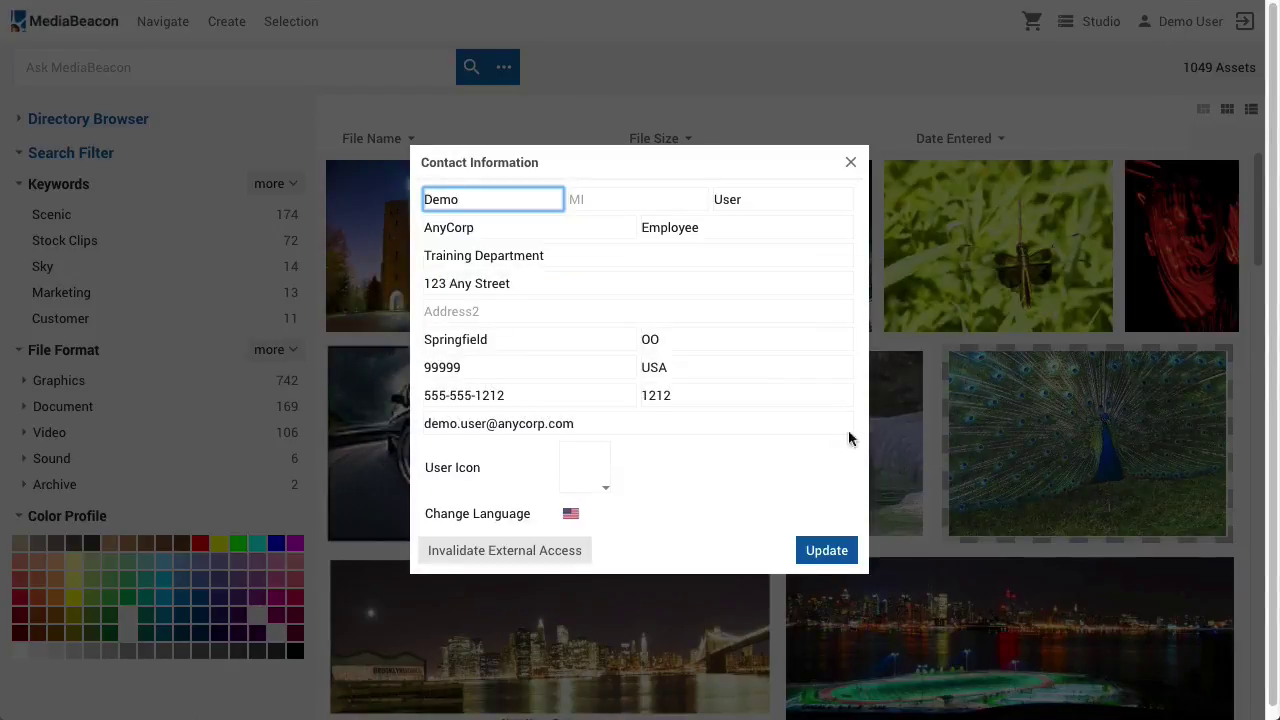
pyautogui.click(580, 480)
pyautogui.moveTo(605, 111); pyautogui.dragTo(620, 272)
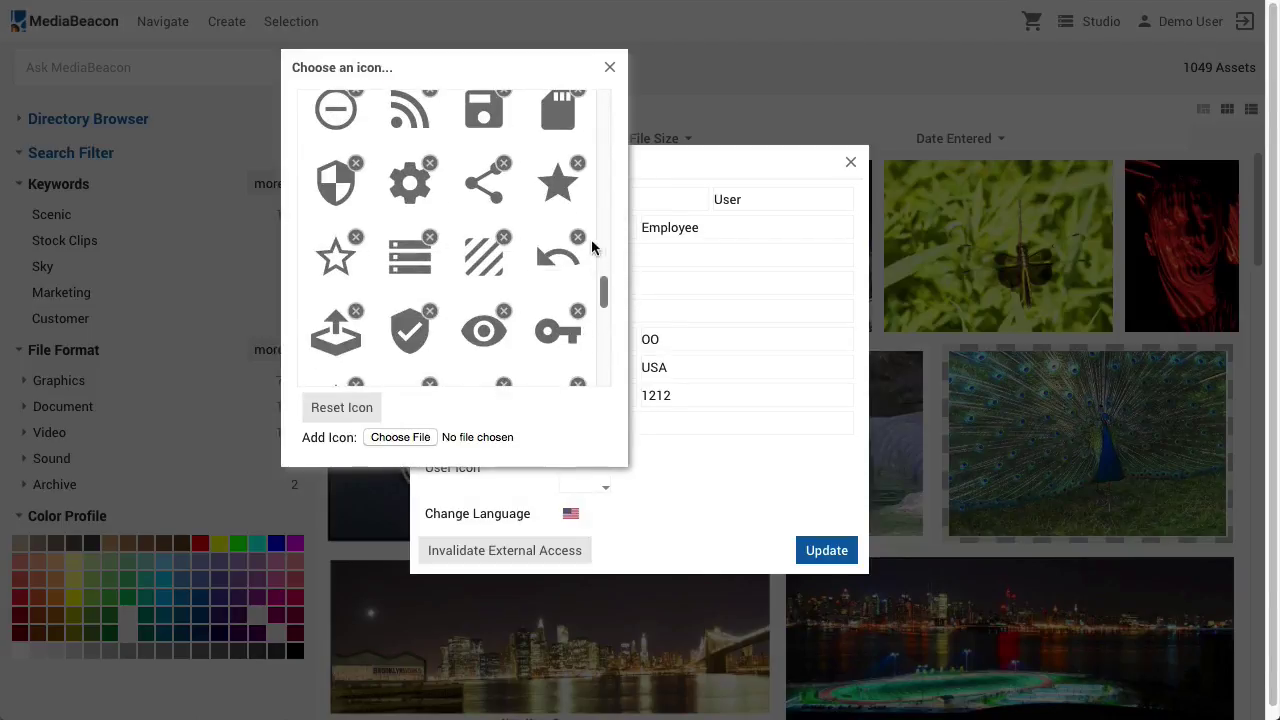
pyautogui.click(570, 192)
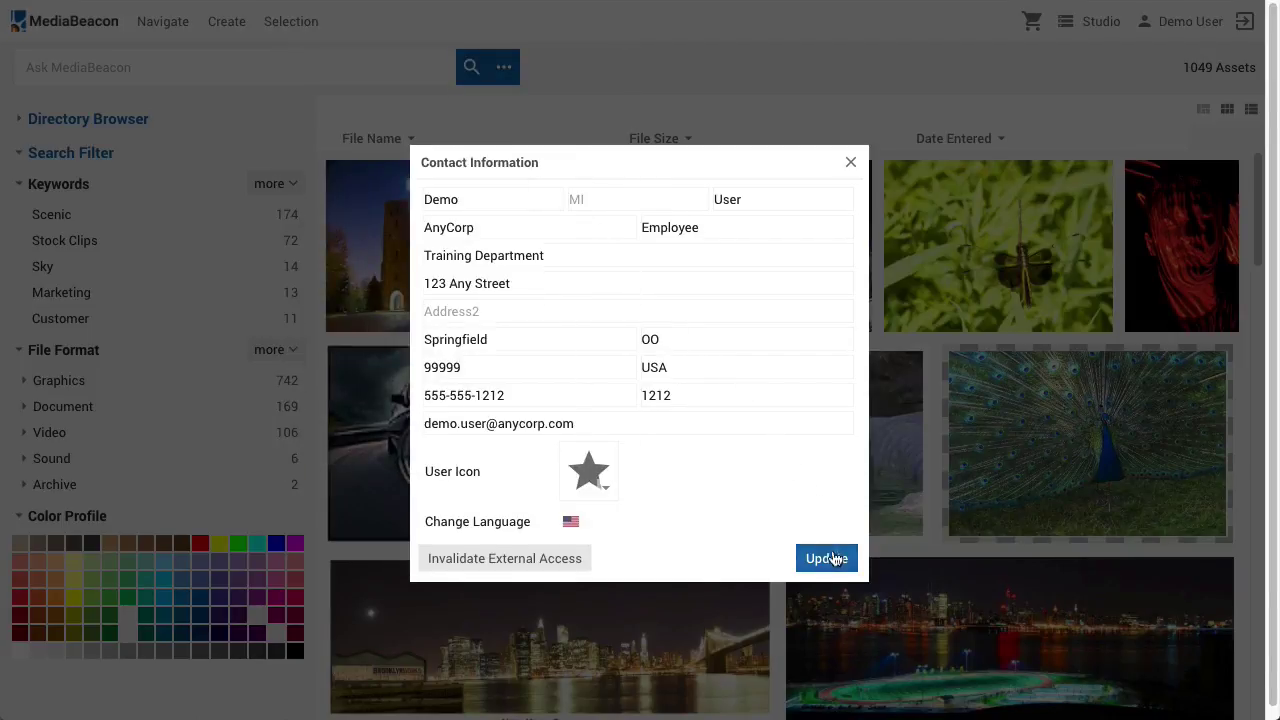
pyautogui.click(830, 557)
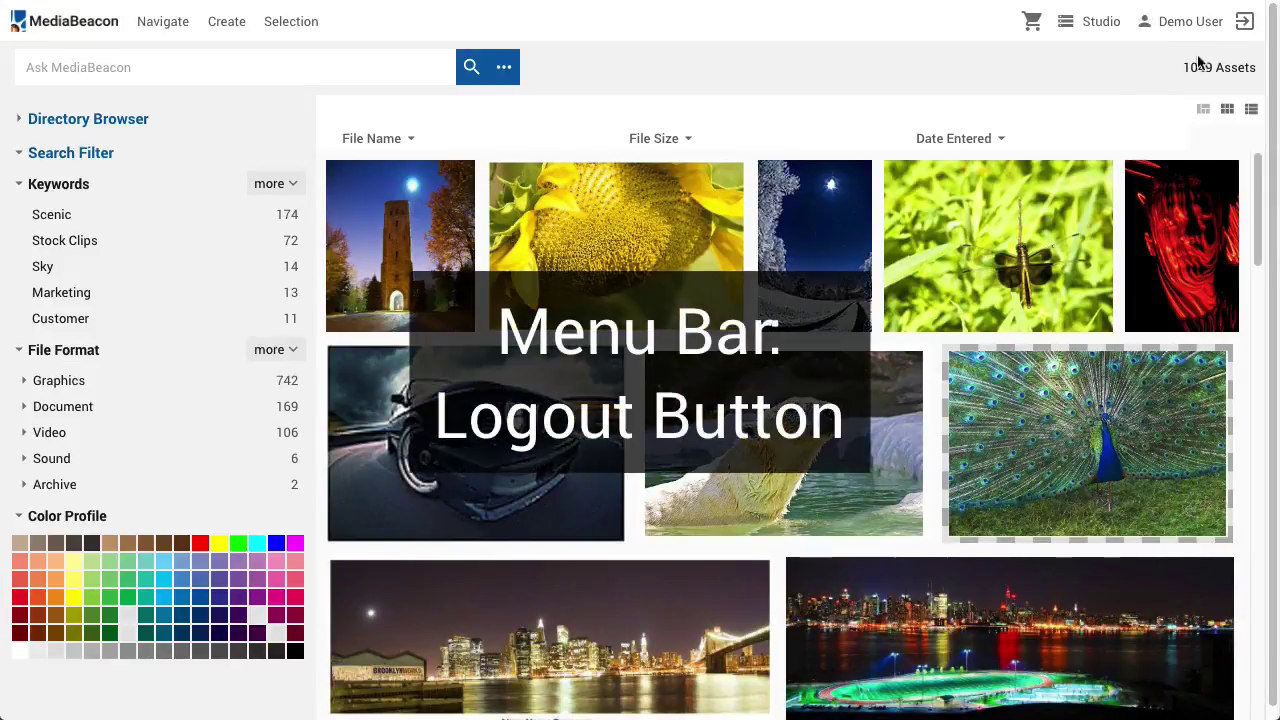
# Log out, sign back in, and select the tower photo in the asset grid
pyautogui.click(1242, 22)
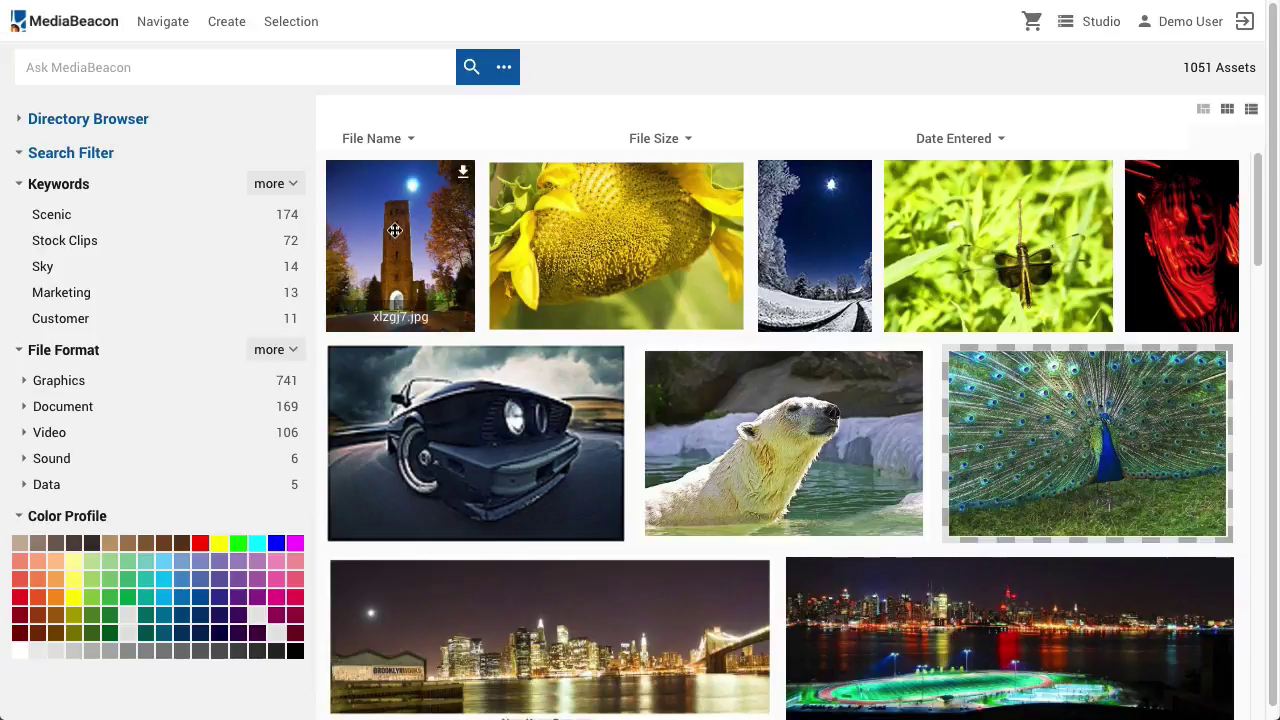
pyautogui.click(392, 231)
# Open the tower photo in the full-screen viewer and widen its General details panel
pyautogui.doubleClick(392, 231)
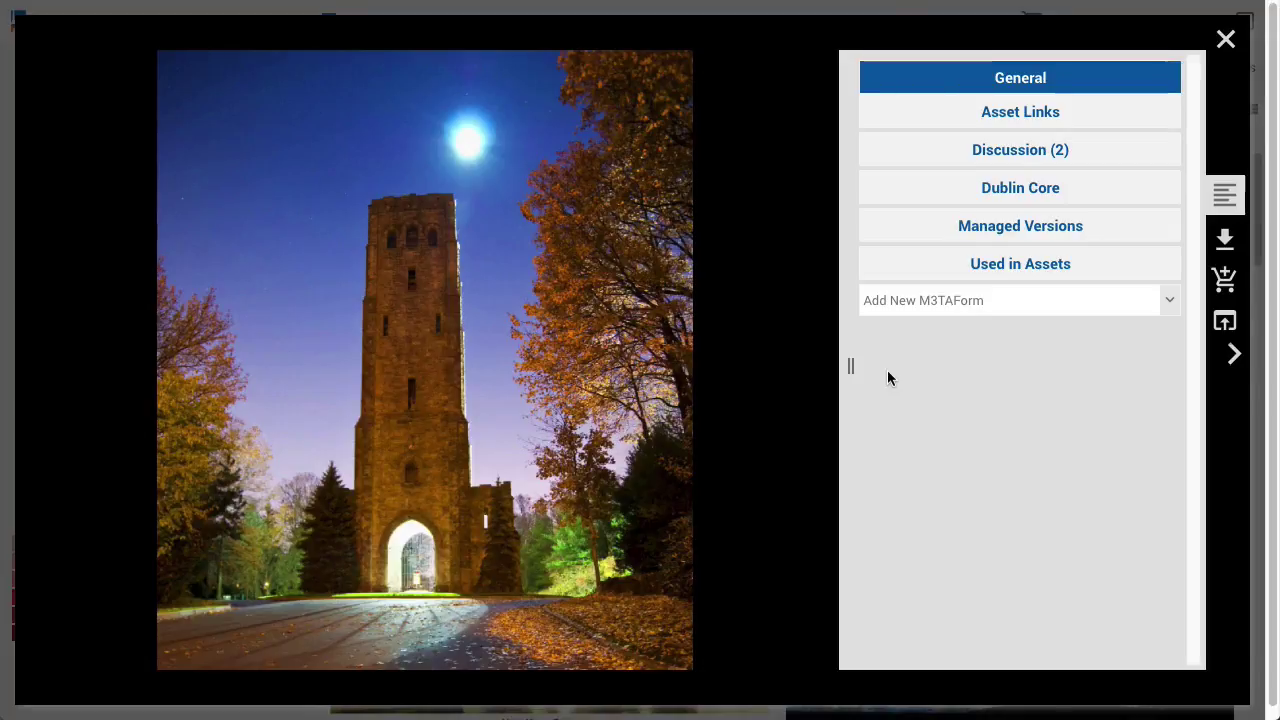
pyautogui.moveTo(849, 366); pyautogui.dragTo(373, 386)
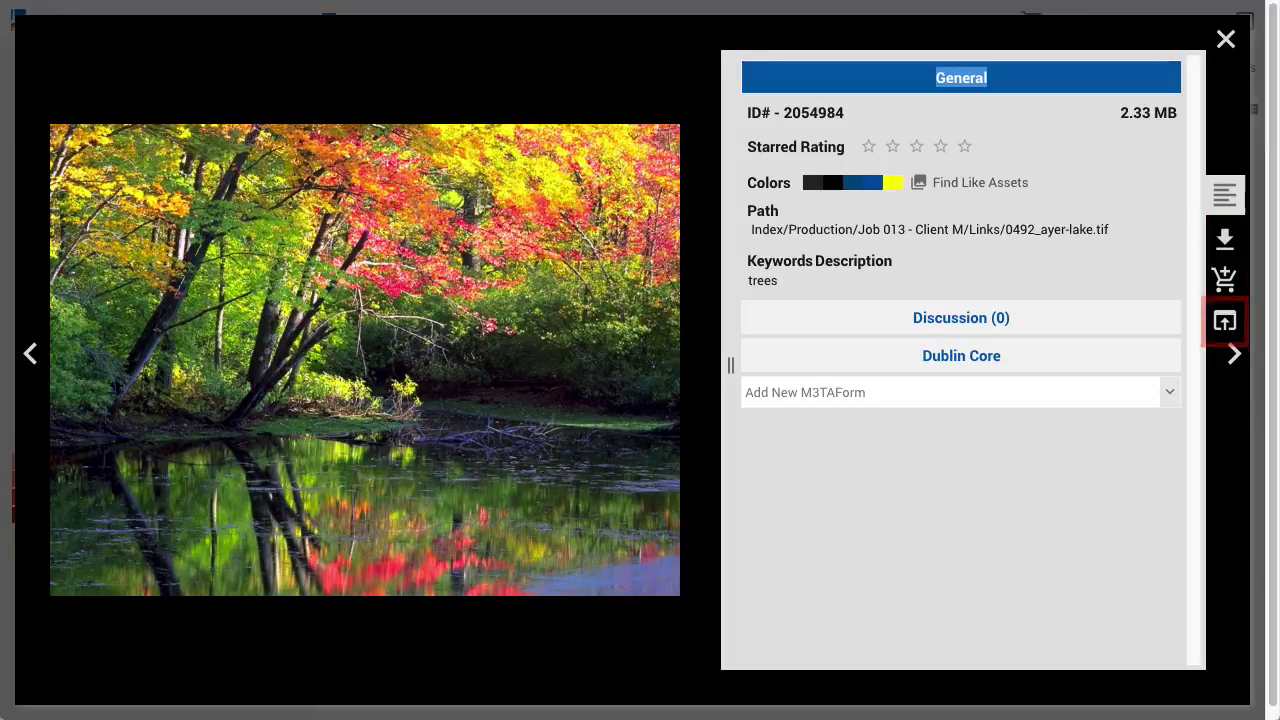
# Hide and restore the details panel, then open and reopen the 0541_drift.jpg snow image preview
pyautogui.click(1230, 205)
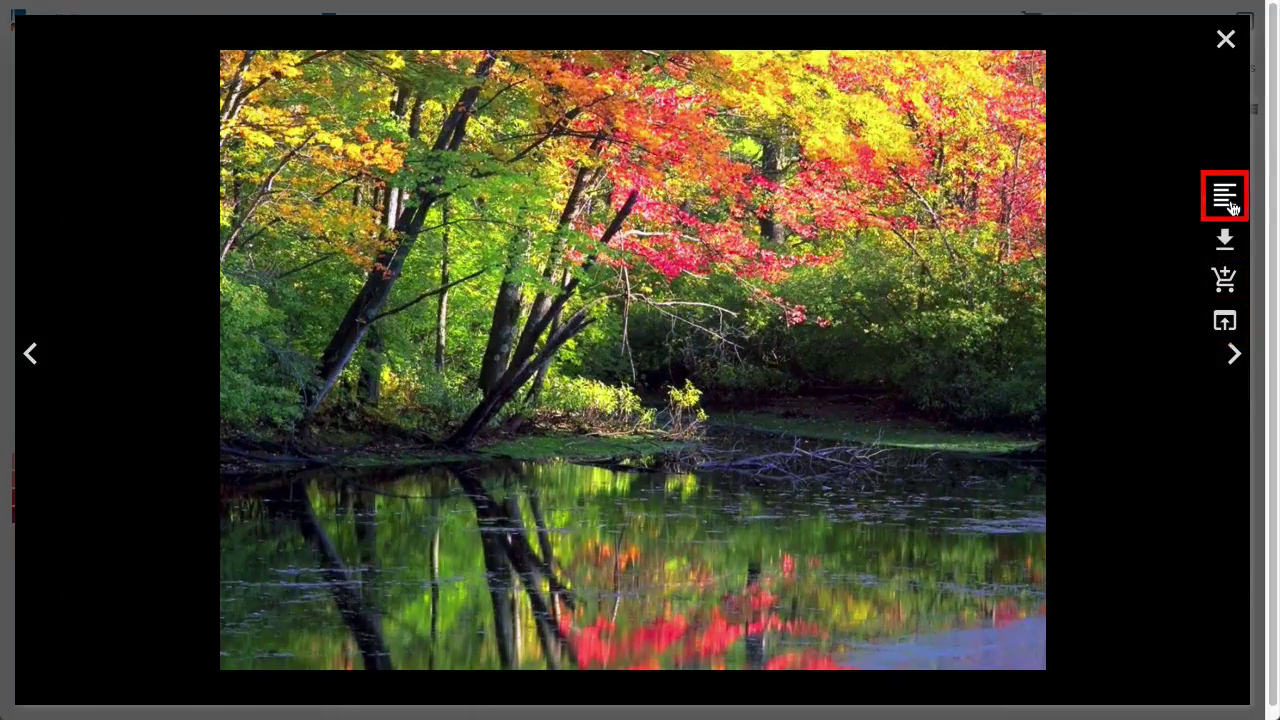
pyautogui.click(1232, 207)
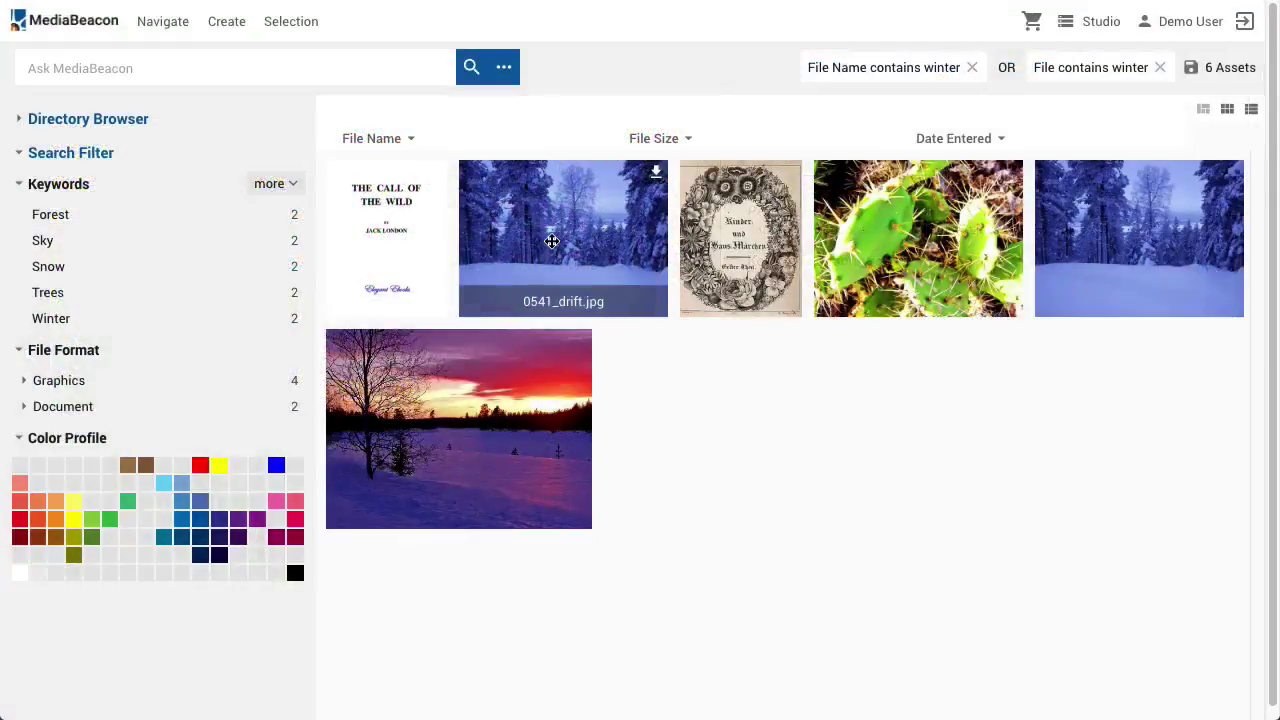
pyautogui.doubleClick(550, 240)
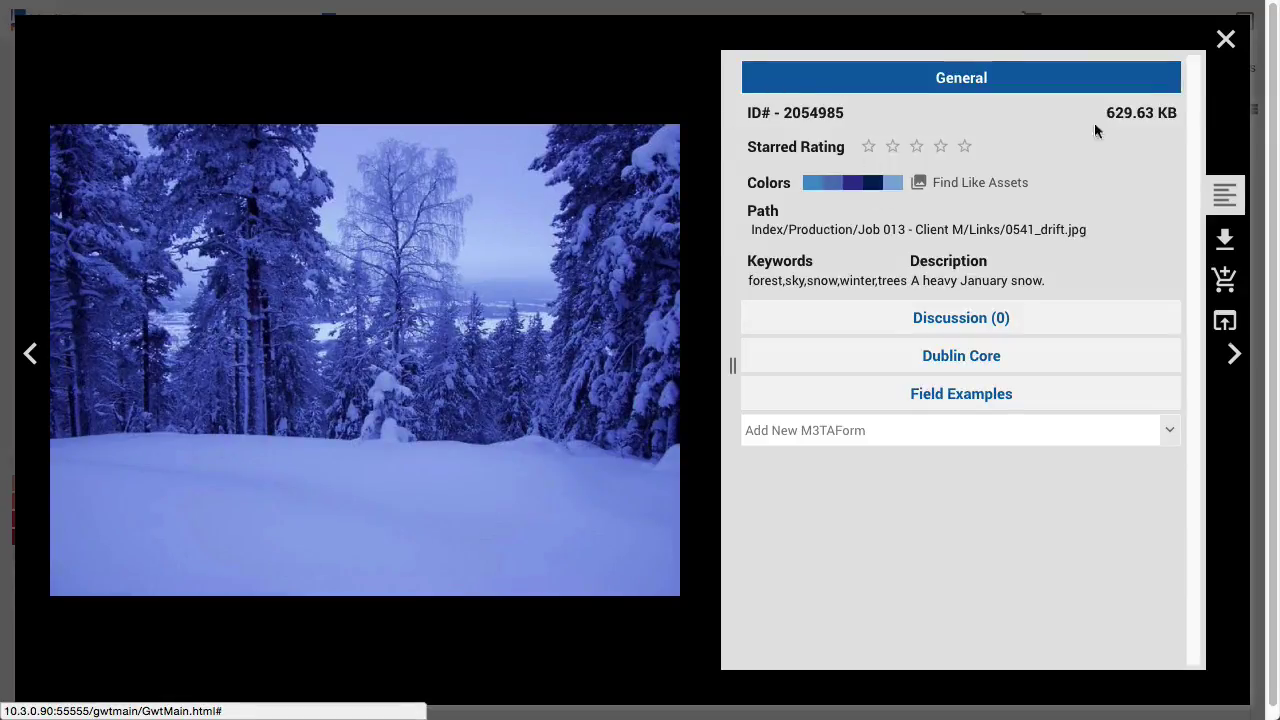
pyautogui.click(1227, 38)
pyautogui.doubleClick(1190, 203)
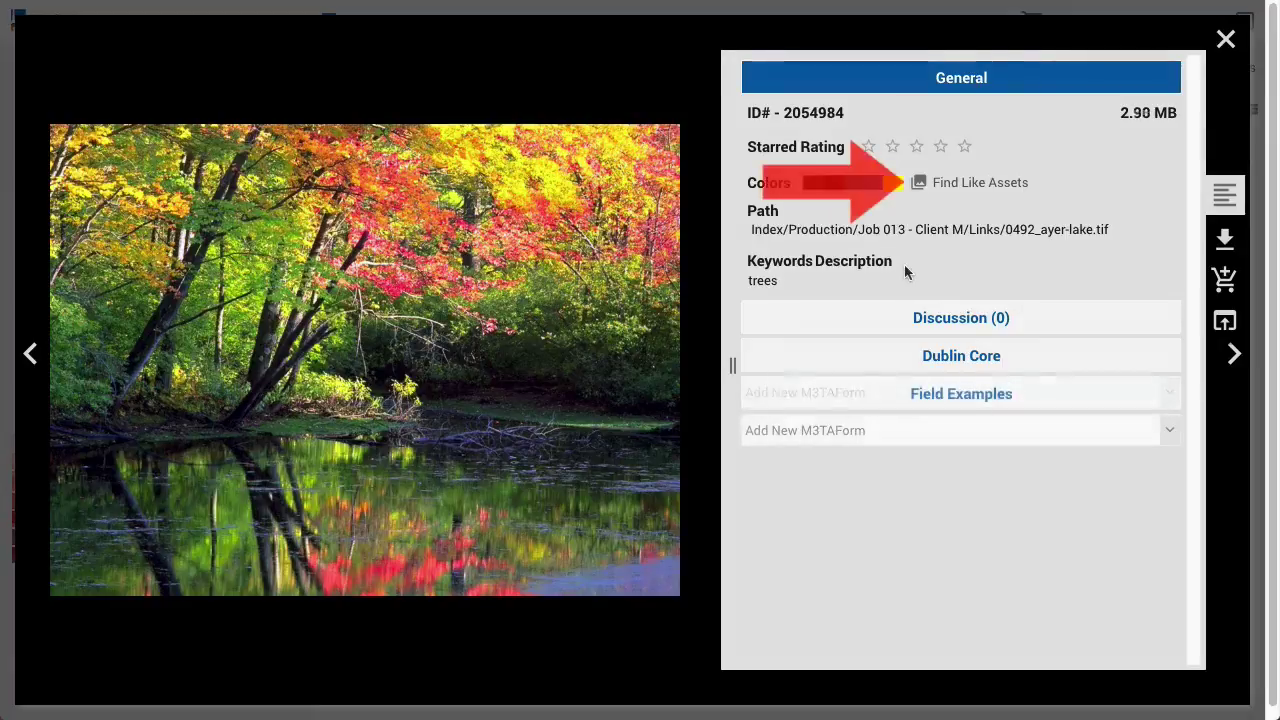
# Show colour-matched assets, filter to yellow, then browse the Production folder
pyautogui.click(959, 183)
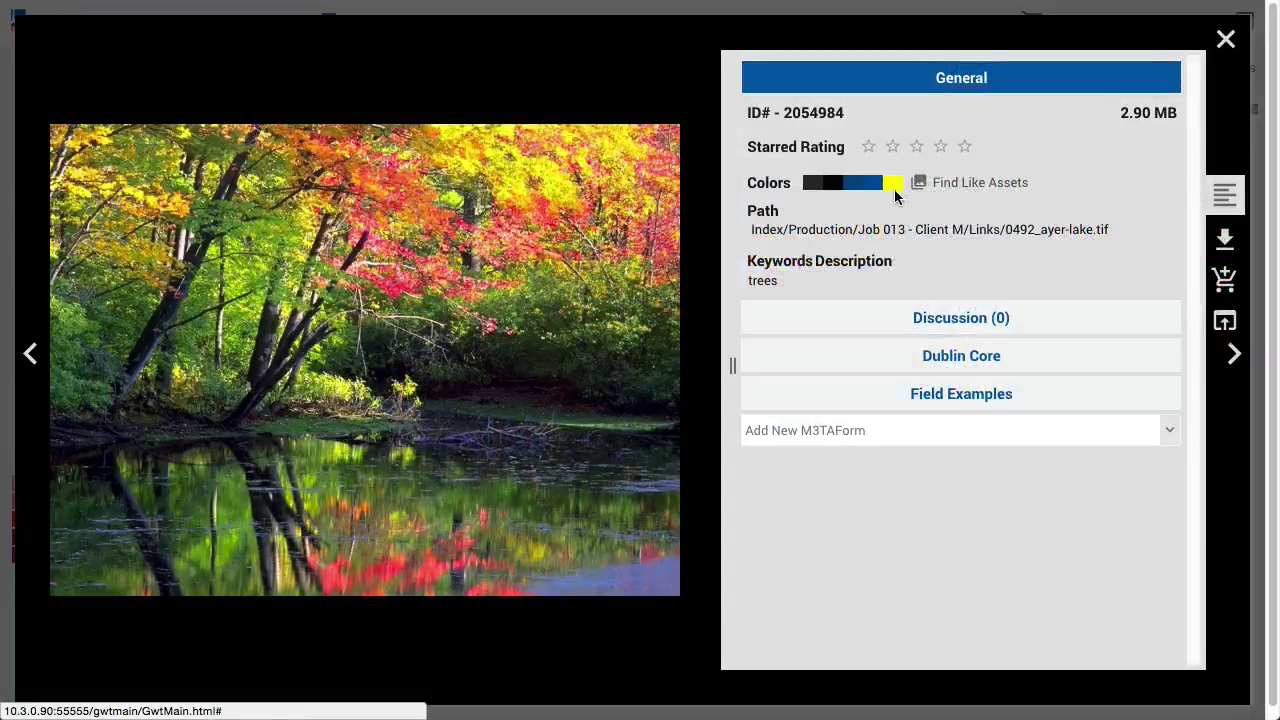
pyautogui.click(893, 185)
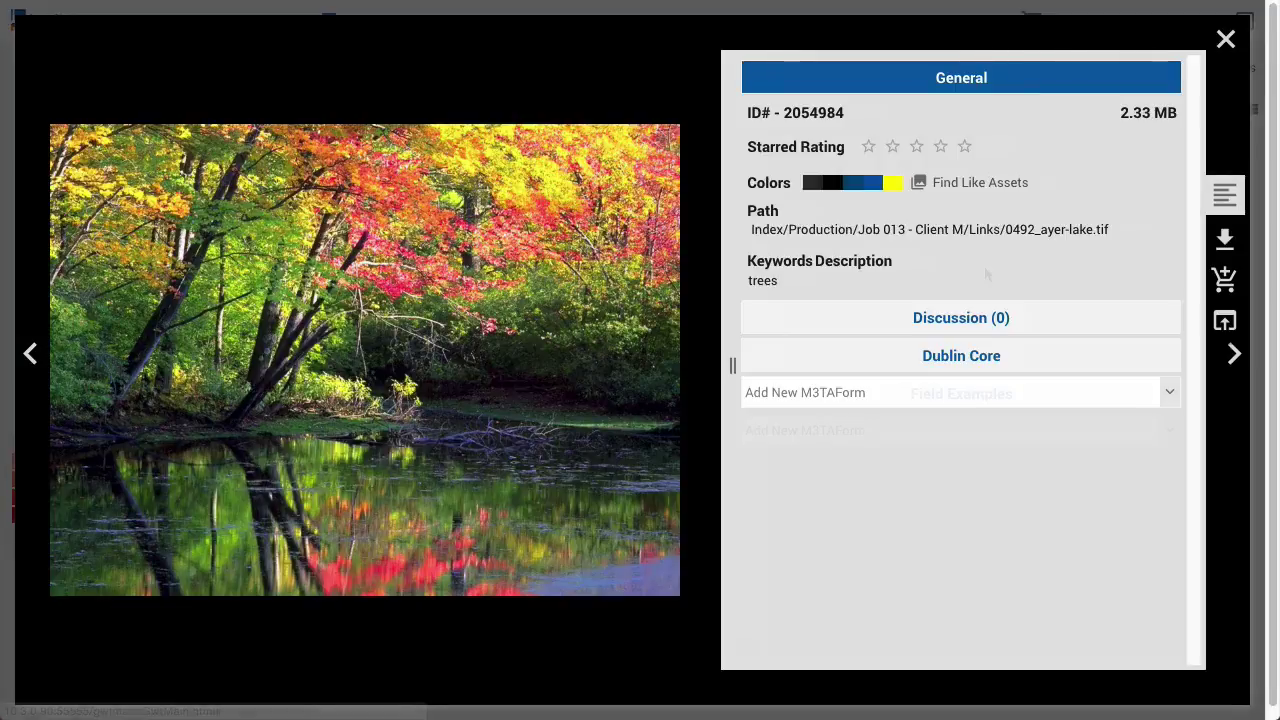
pyautogui.click(835, 240)
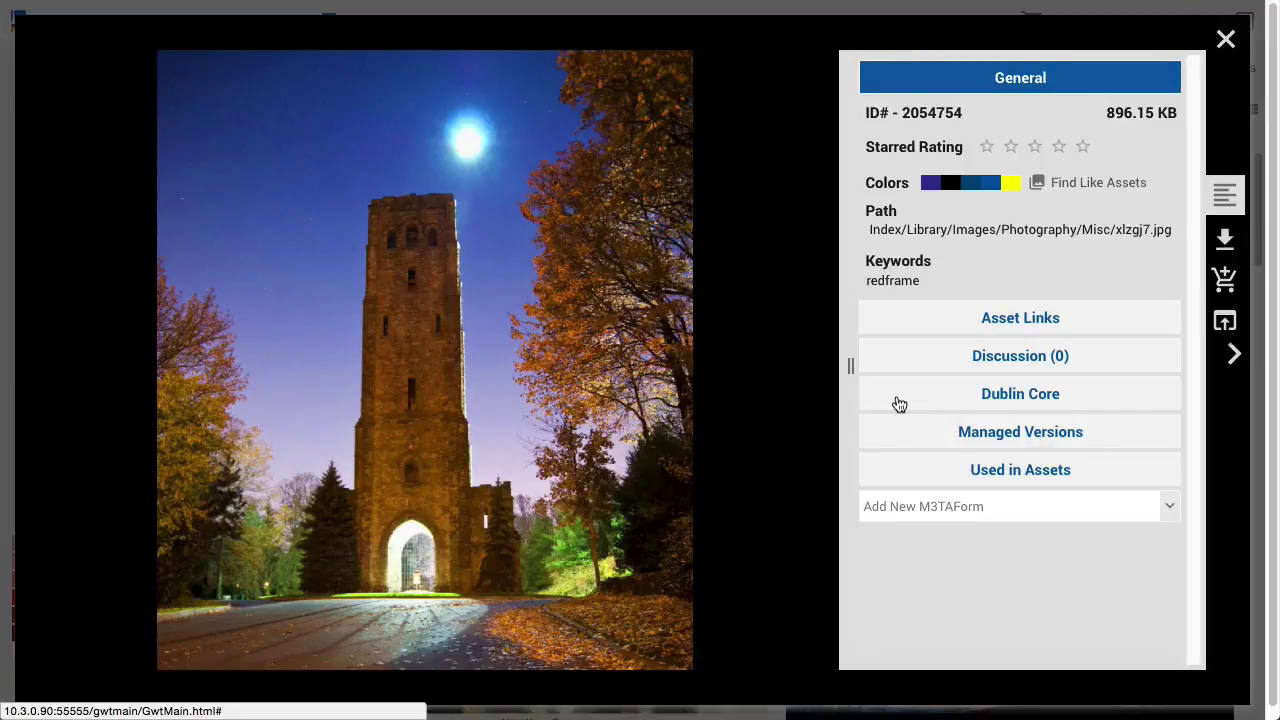
# Expand Dublin Core, reveal its empty fields, and enter the description 'Test'
pyautogui.click(894, 403)
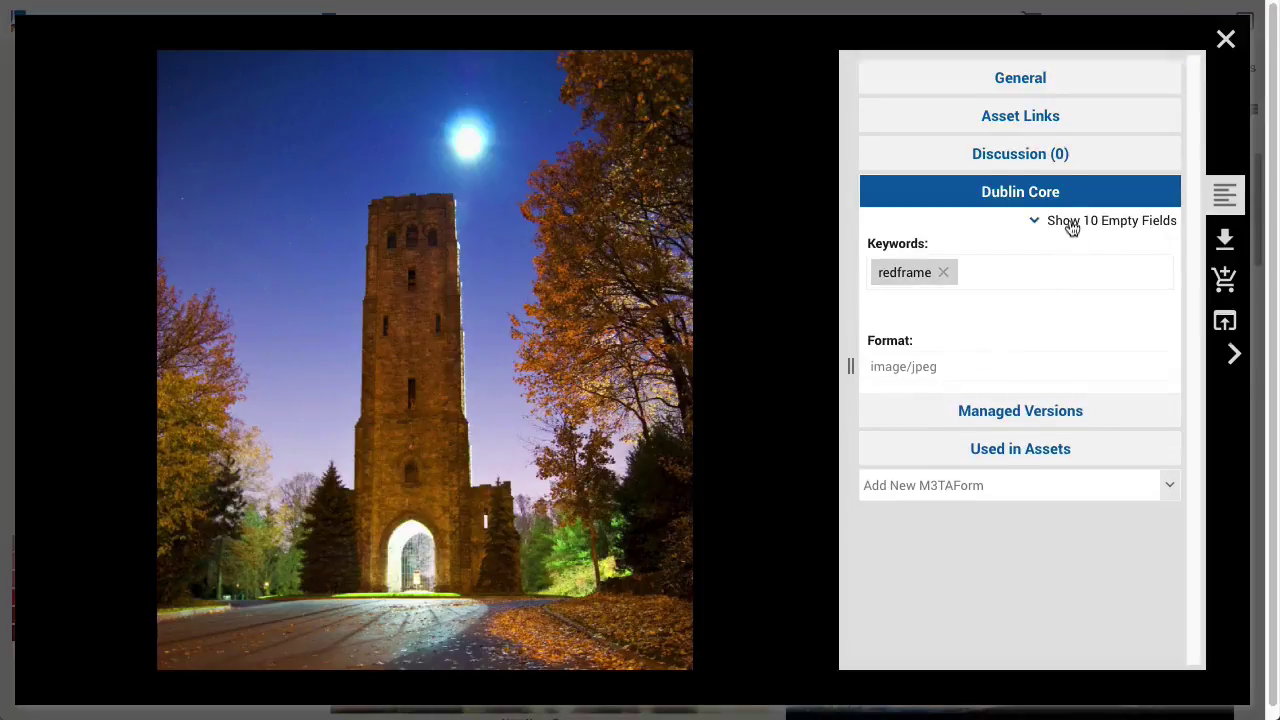
pyautogui.click(1070, 222)
pyautogui.scroll(-1, 1101, 399)
pyautogui.scroll(-3, 1100, 396)
pyautogui.scroll(5, 1100, 396)
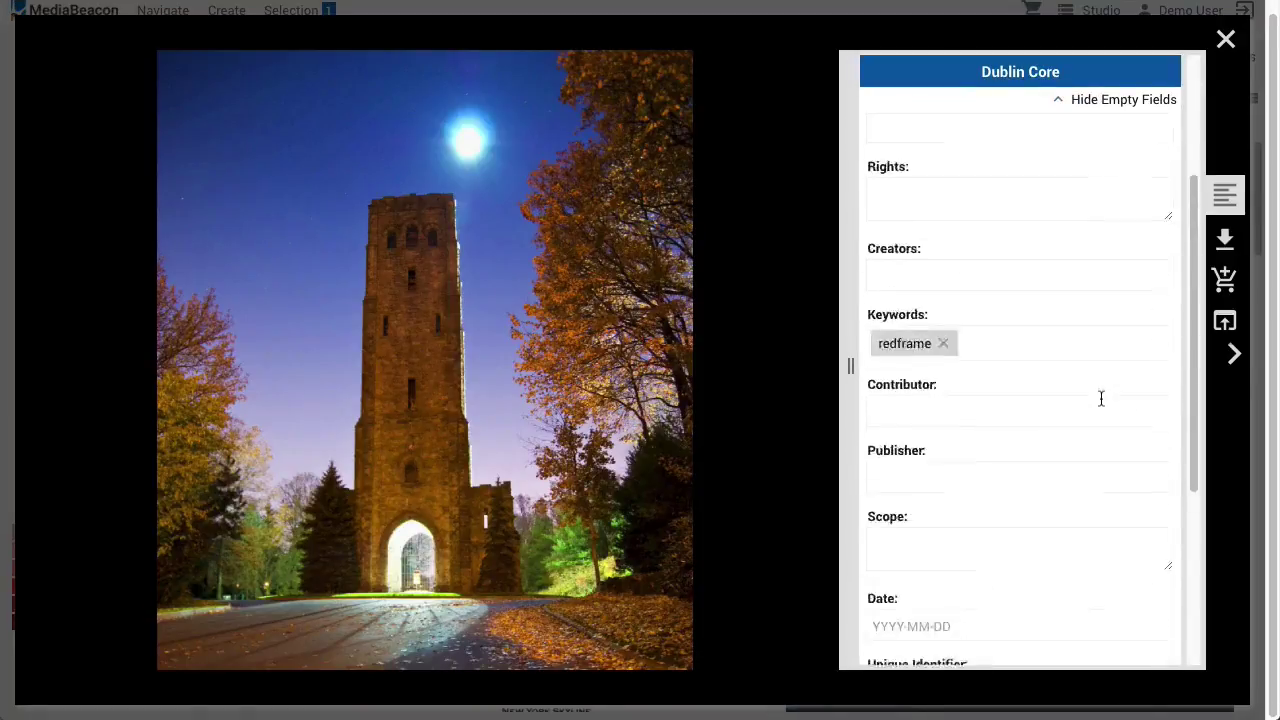
pyautogui.click(1010, 276)
pyautogui.write('Test')
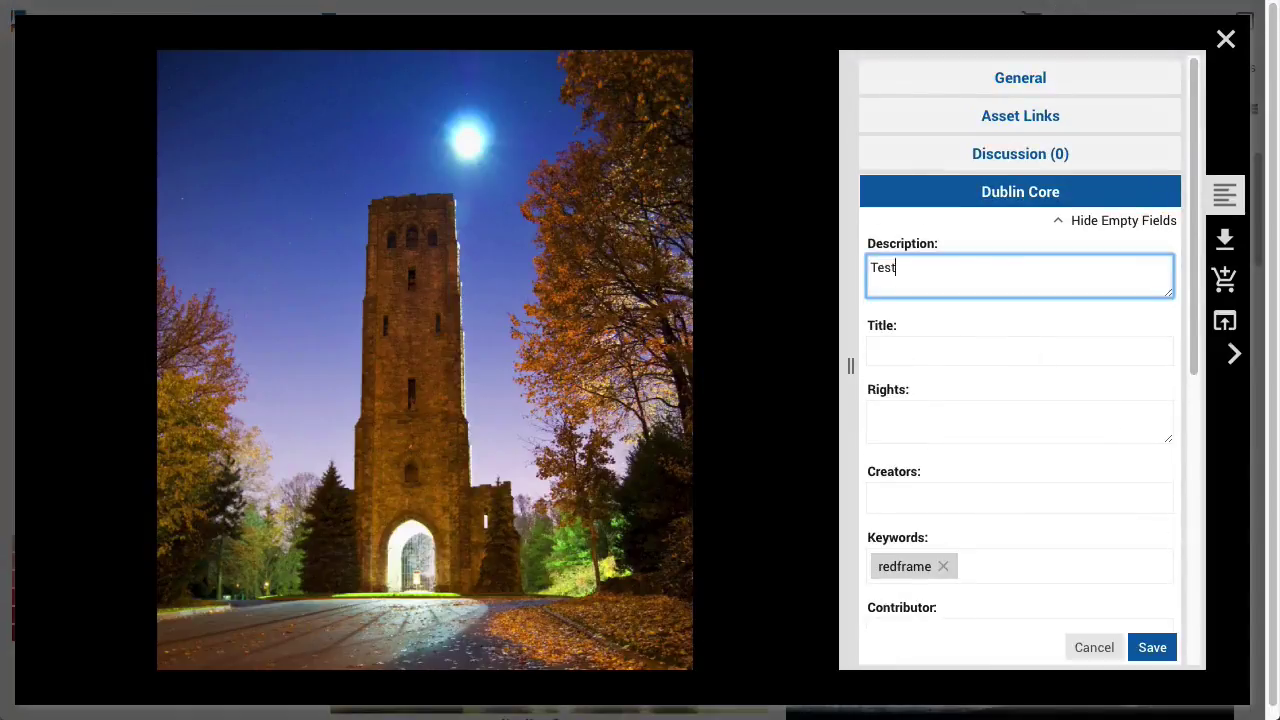
# Add the keyword 'test', save the metadata, and open the Discussion section
pyautogui.click(990, 561)
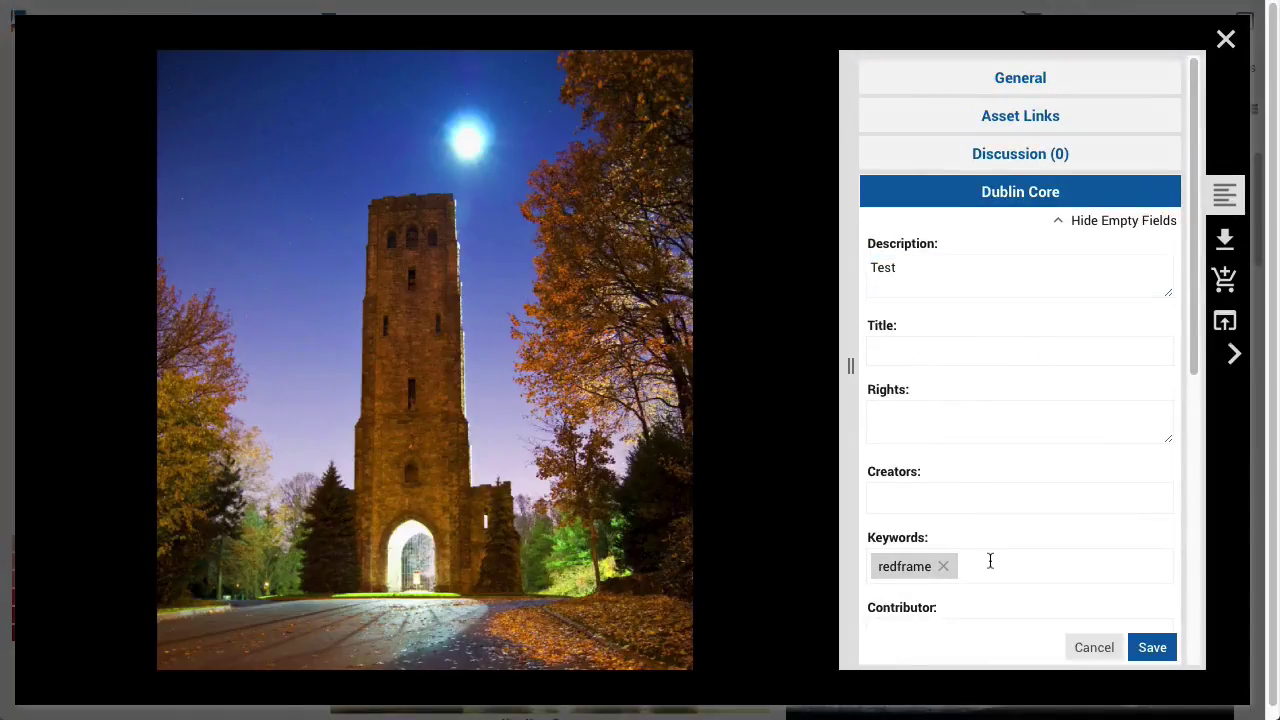
pyautogui.write('test')
pyautogui.press('Return')
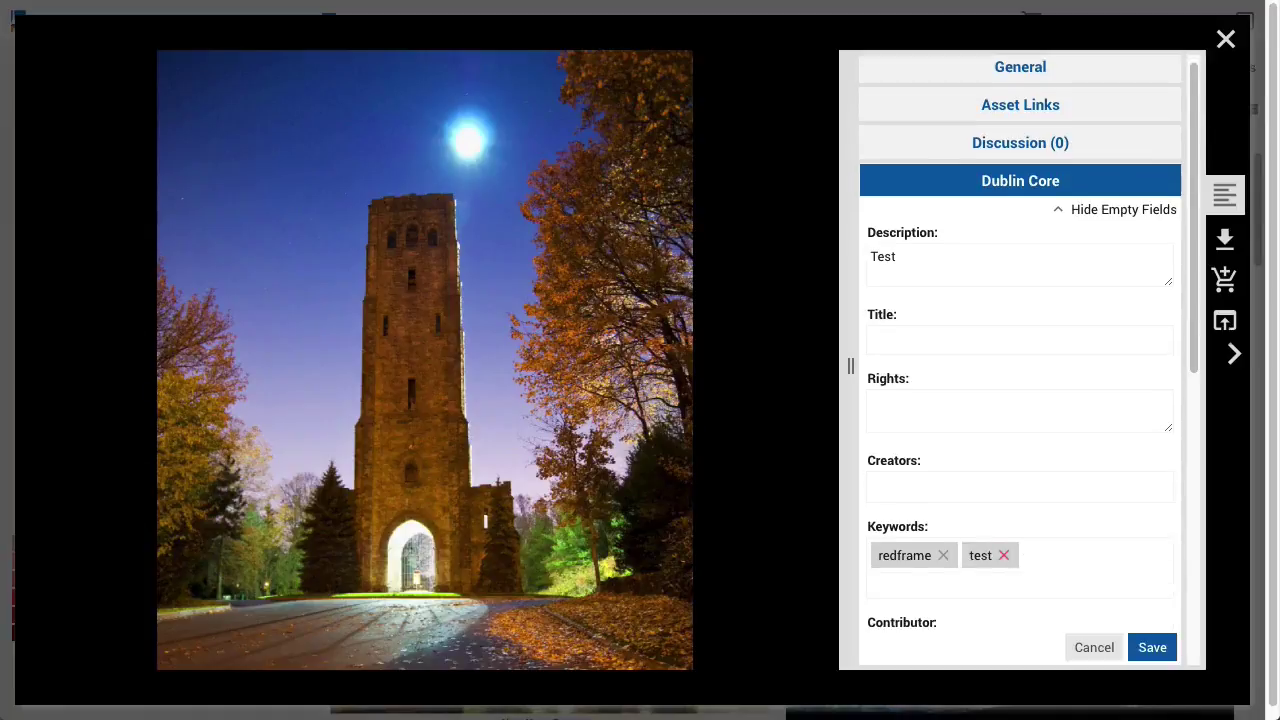
pyautogui.click(1168, 646)
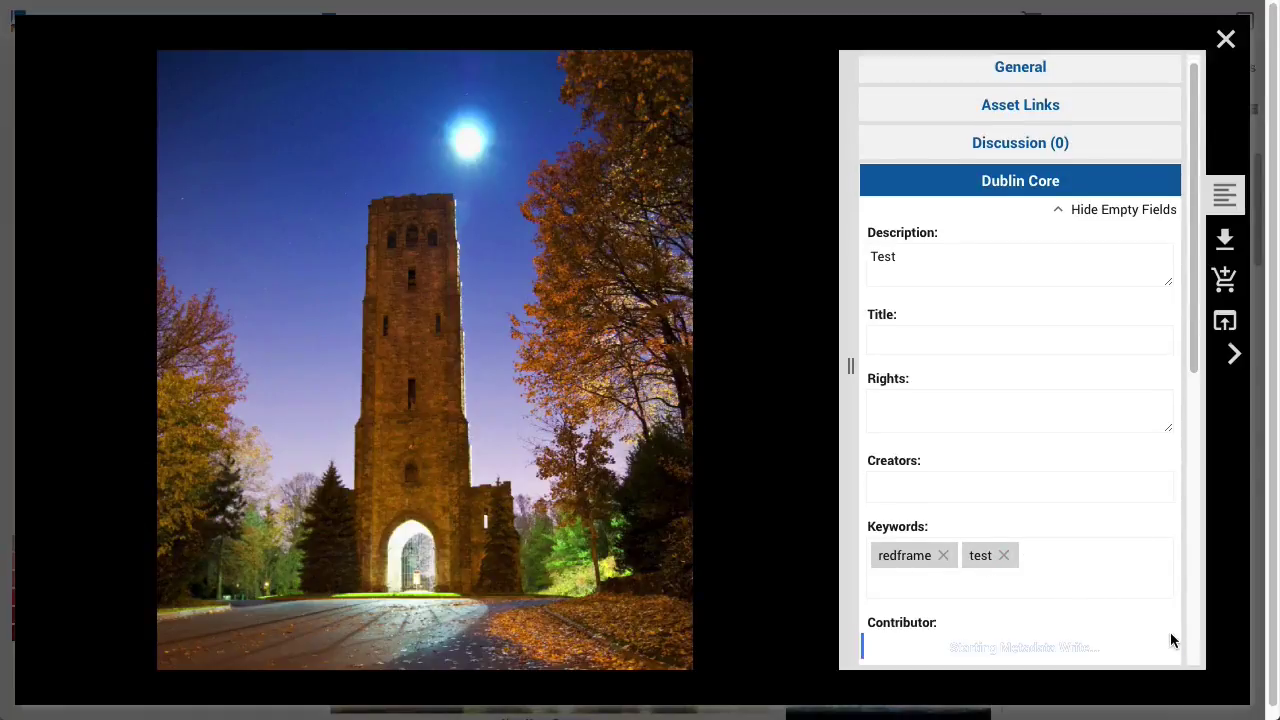
pyautogui.click(1136, 172)
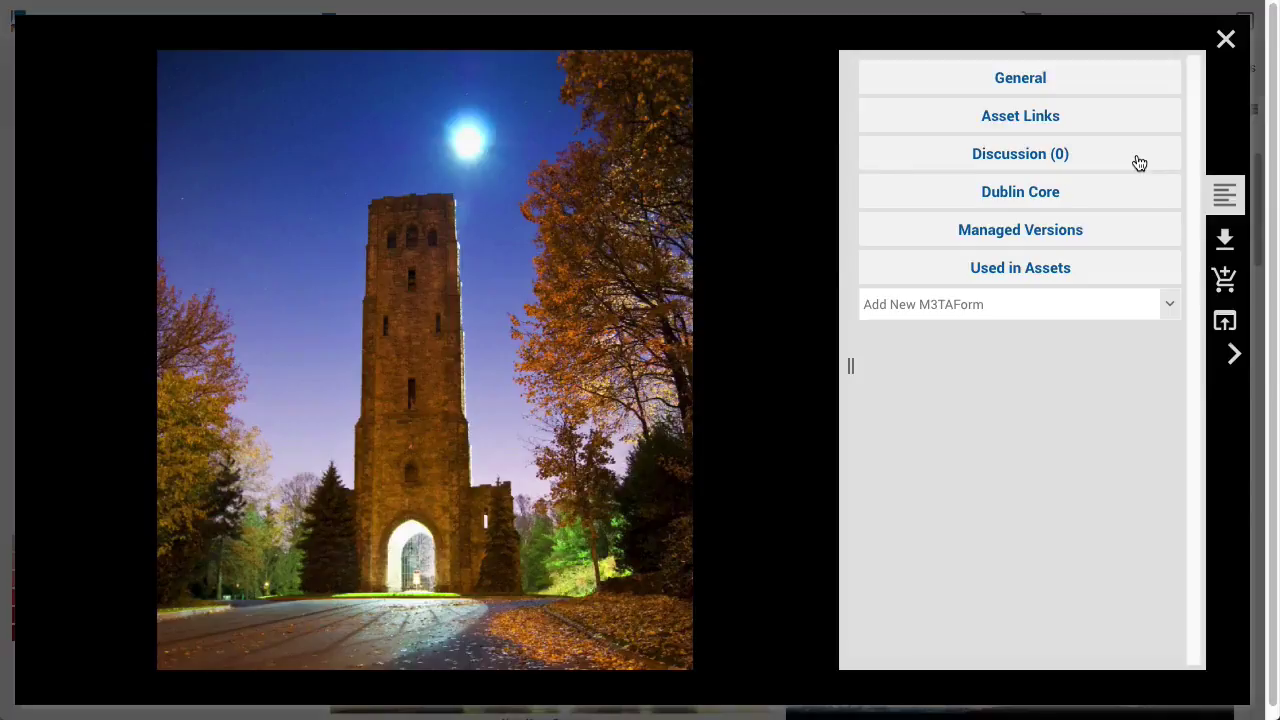
pyautogui.click(1139, 163)
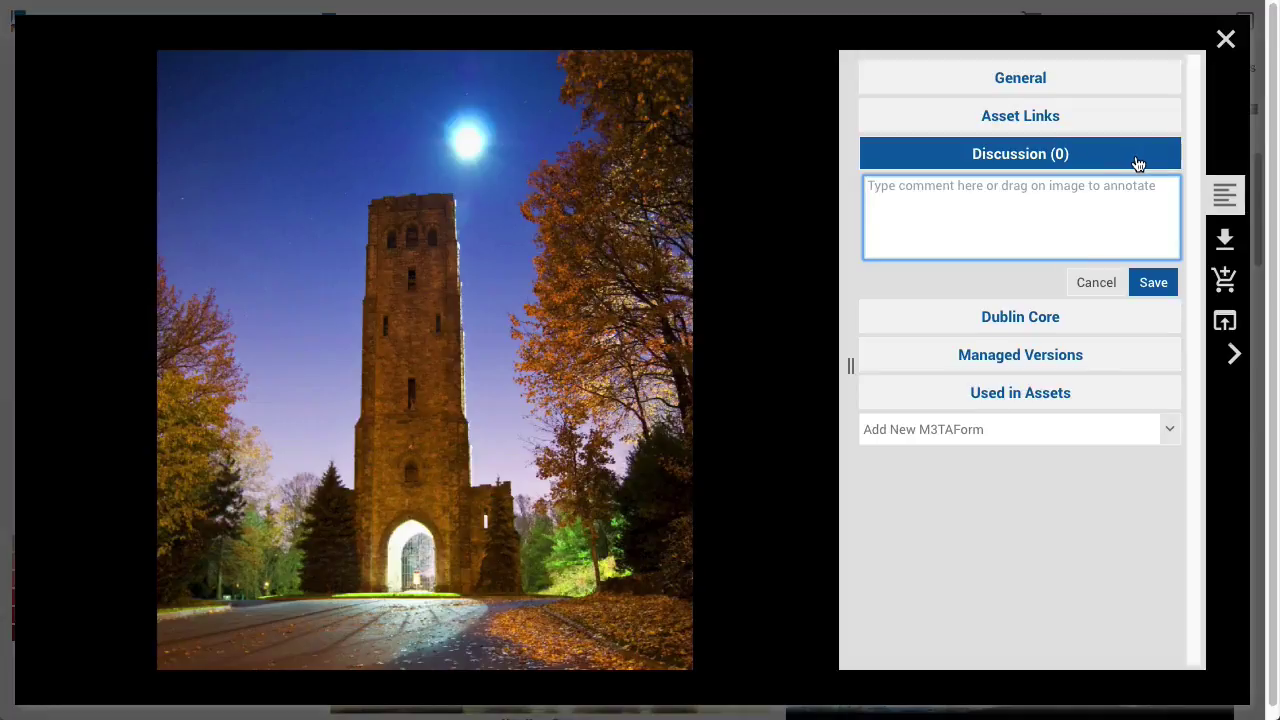
# Post 'This is my night shot.' and a moon annotation 'This moon needs to be cleaned up.'
pyautogui.write('This is my night shot.')
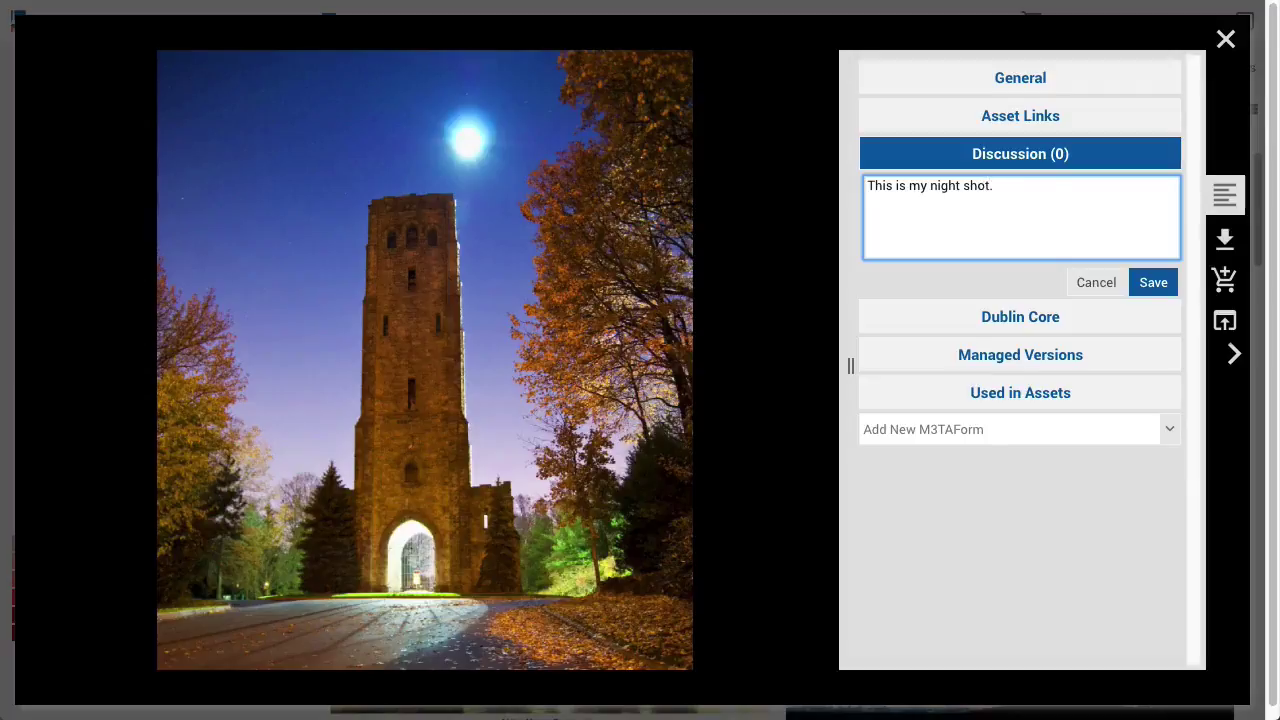
pyautogui.click(1156, 284)
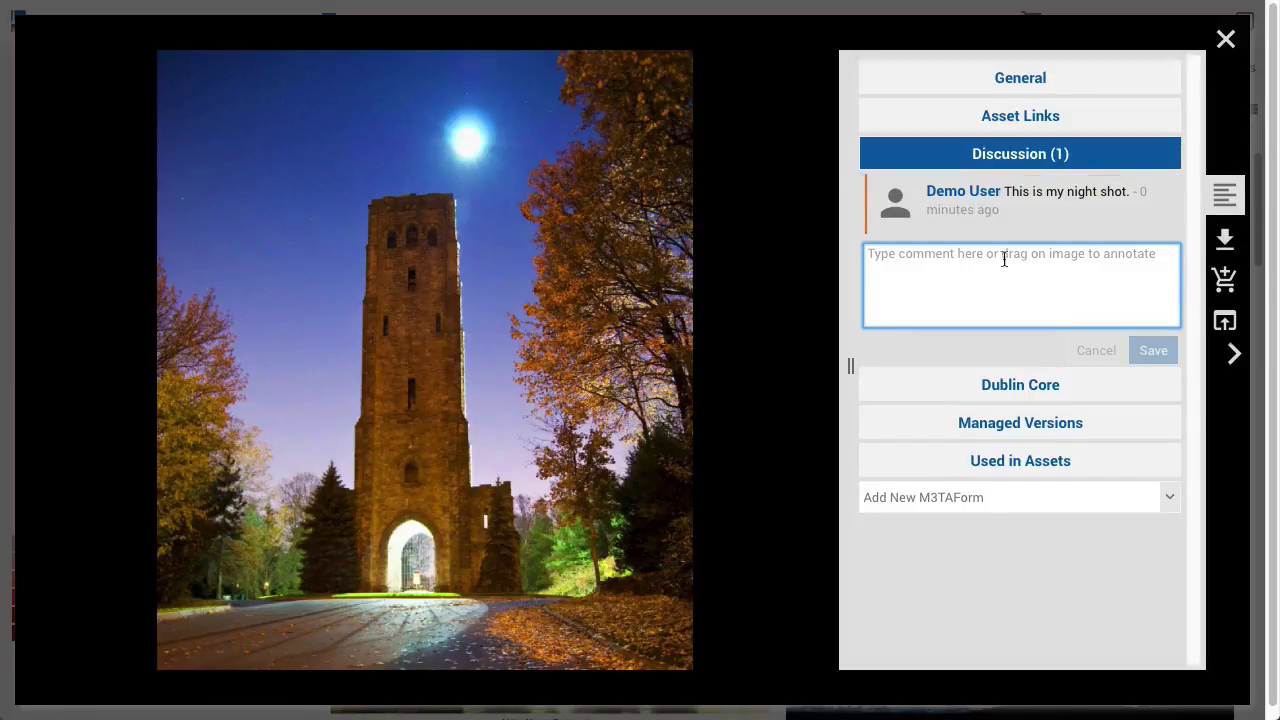
pyautogui.moveTo(407, 82)
pyautogui.mouseDown()
pyautogui.moveTo(511, 188)
pyautogui.moveTo(536, 195)
pyautogui.mouseUp()
pyautogui.click(908, 283)
pyautogui.write('This moon needs to be cleaned up.')
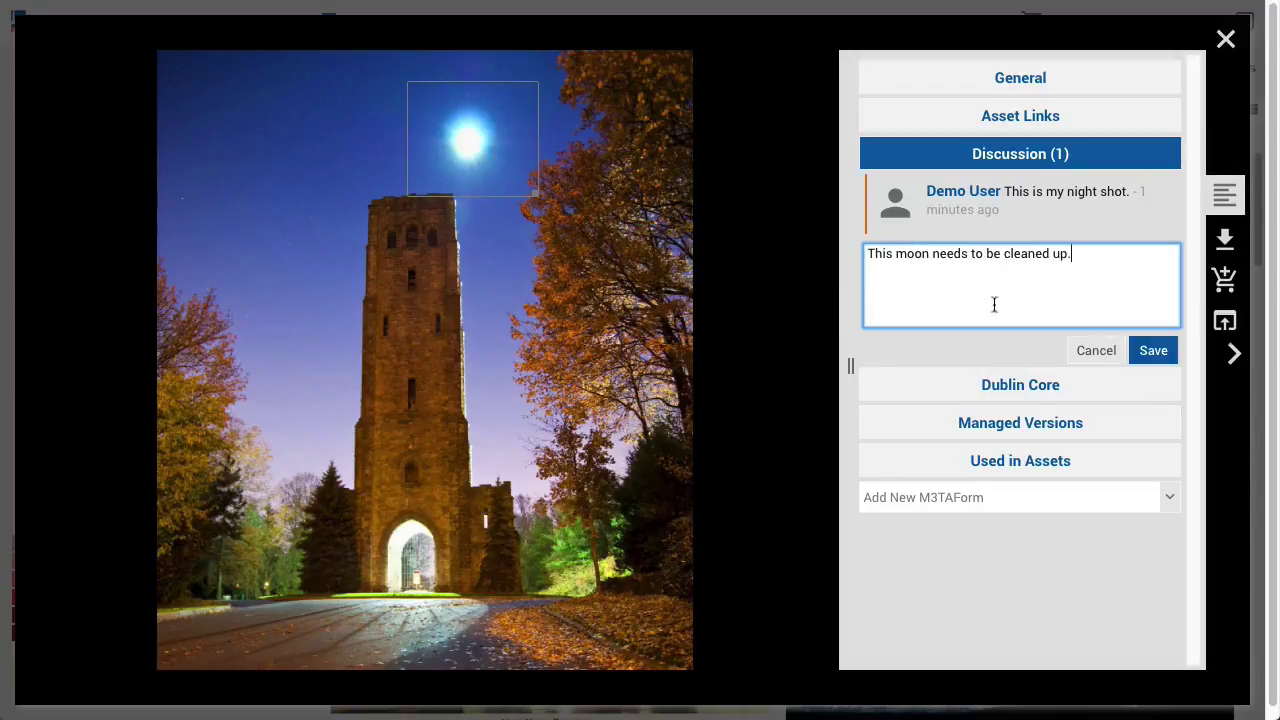
pyautogui.click(1155, 352)
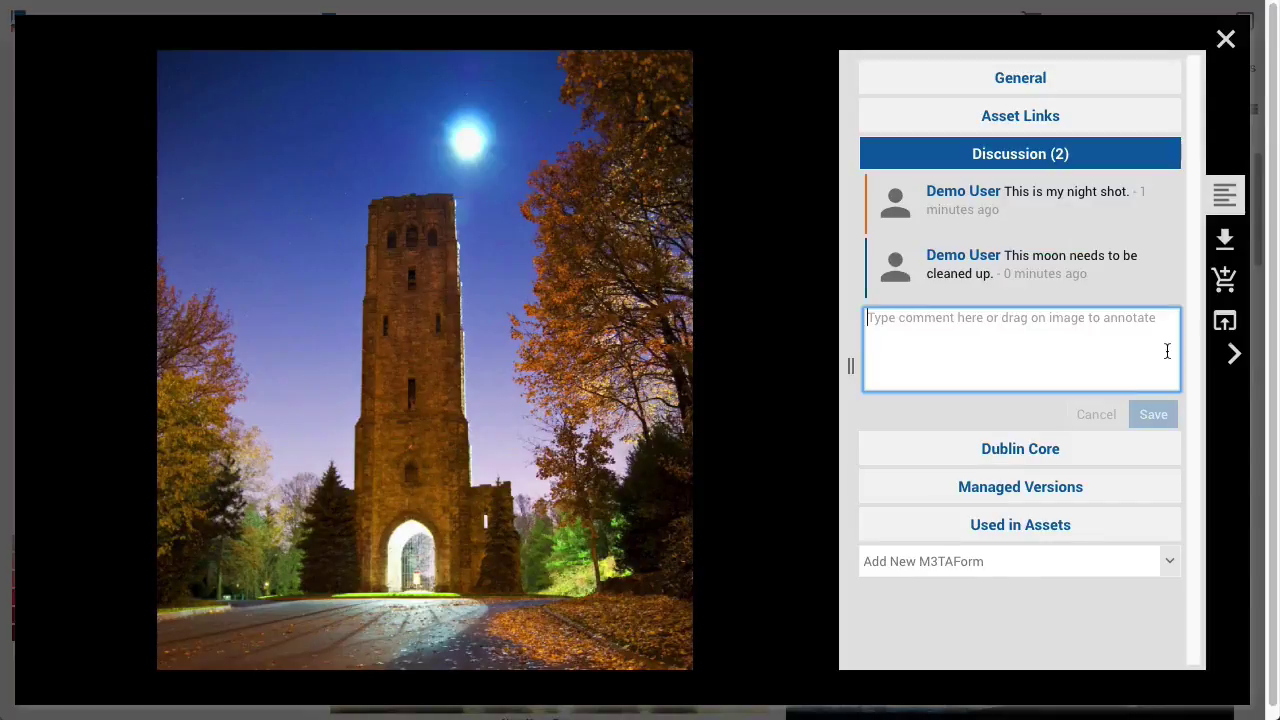
pyautogui.moveTo(1040, 273)
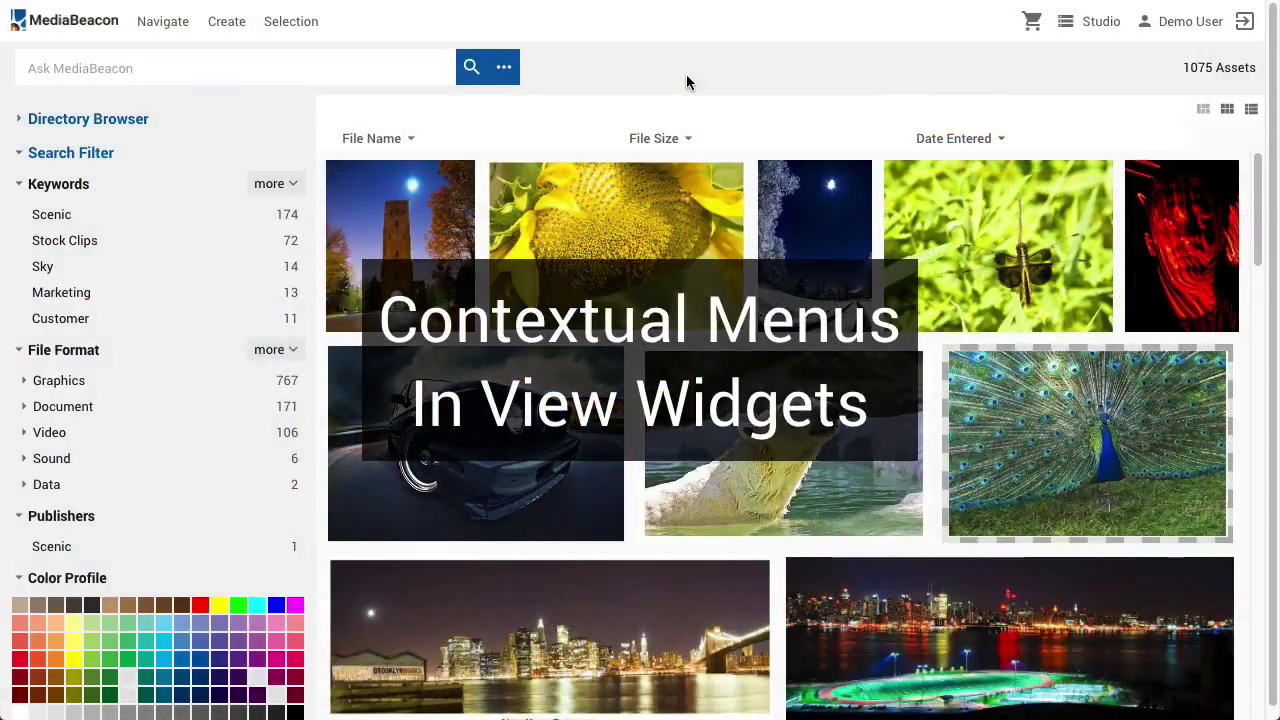
# Review the context and Selection menus for tower plus sunflower, then open the sunflower in a new window
pyautogui.rightClick(655, 233)
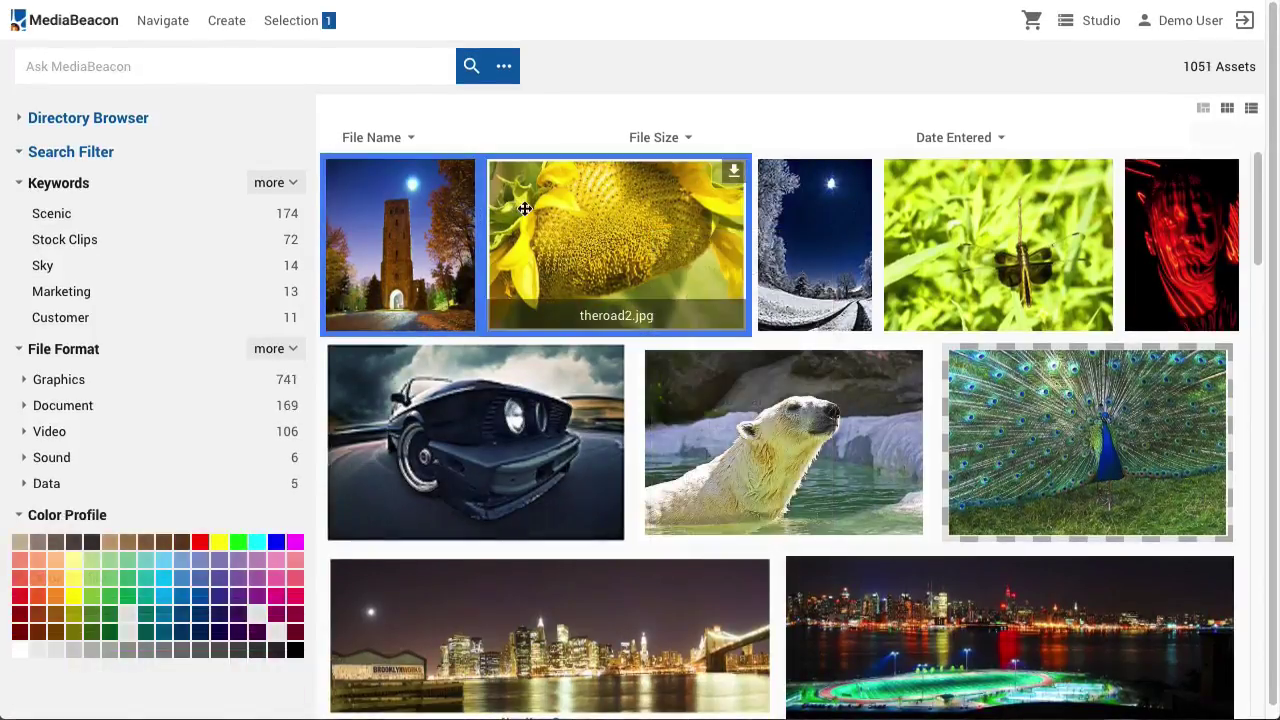
pyautogui.keyDown('ctrl'); pyautogui.click(525, 208); pyautogui.keyUp('ctrl')
pyautogui.rightClick(398, 208)
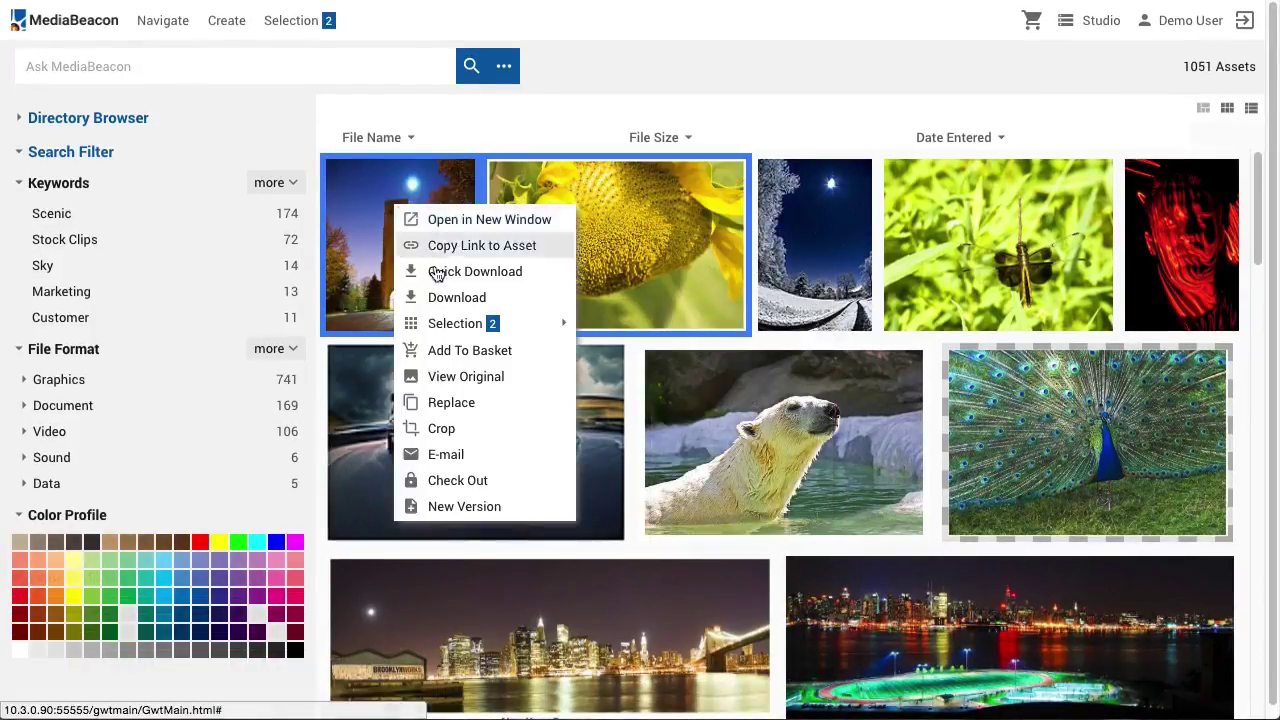
pyautogui.moveTo(455, 330)
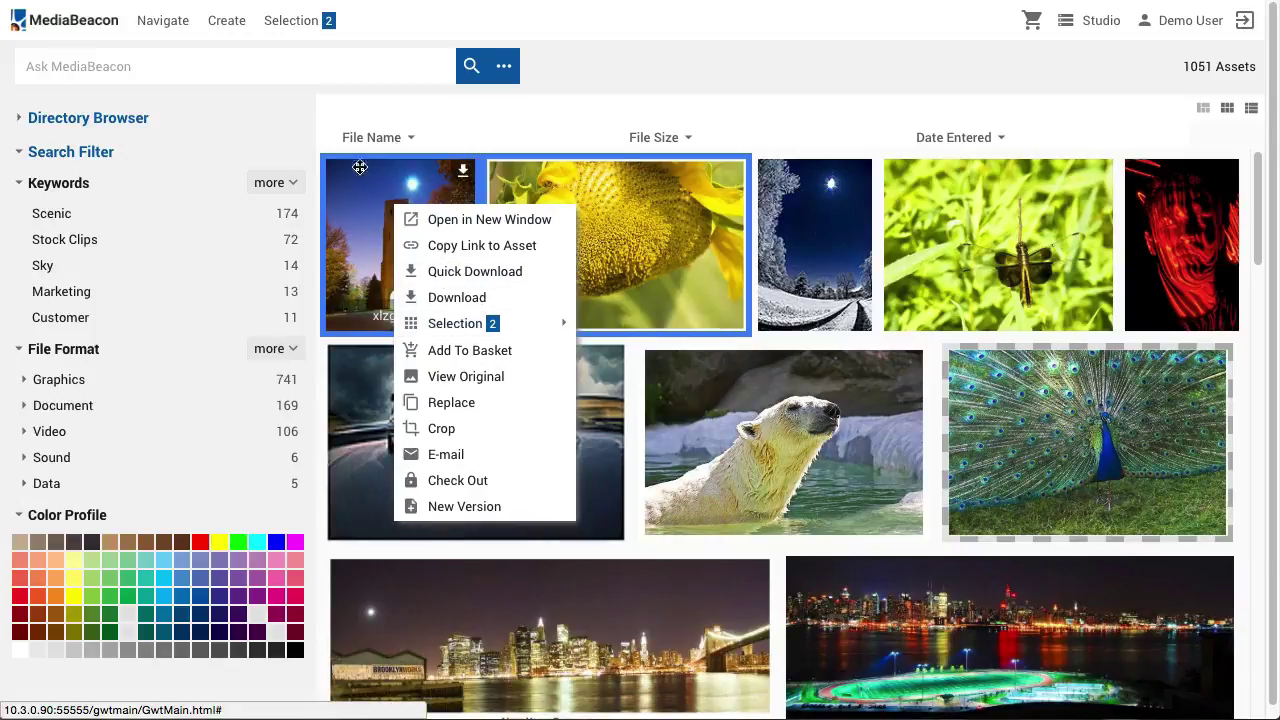
pyautogui.click(281, 20)
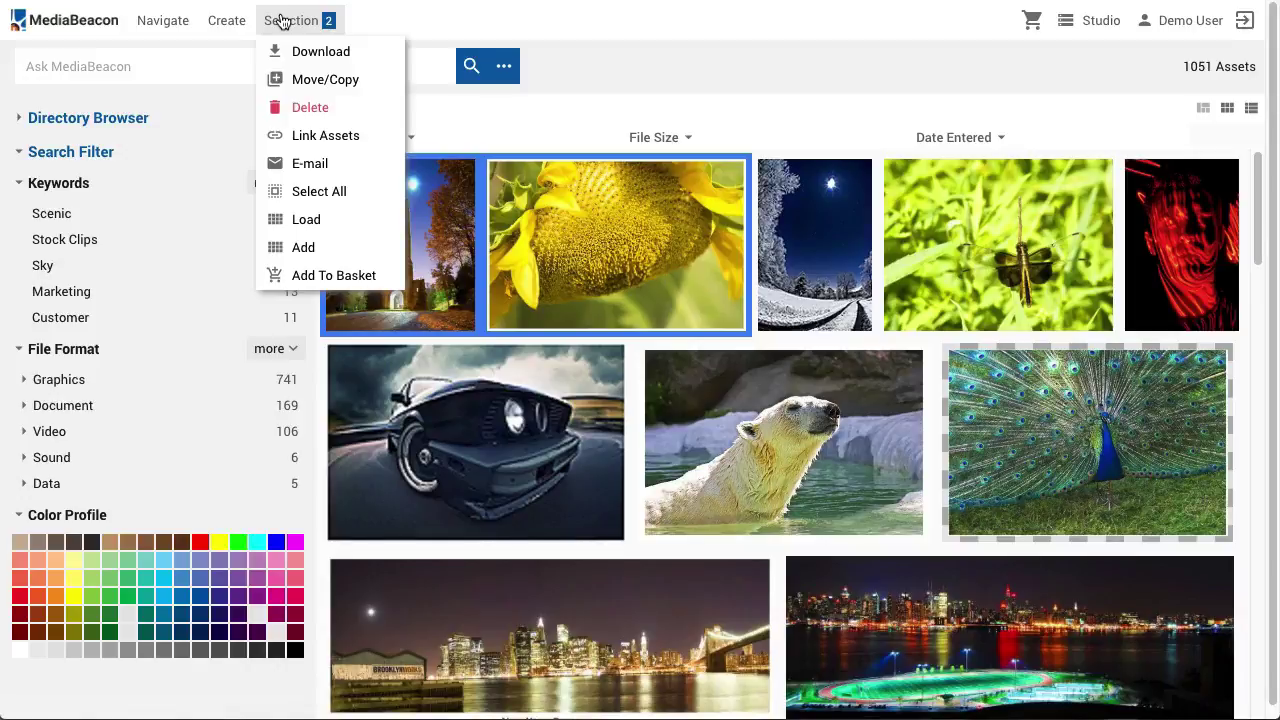
pyautogui.click(281, 20)
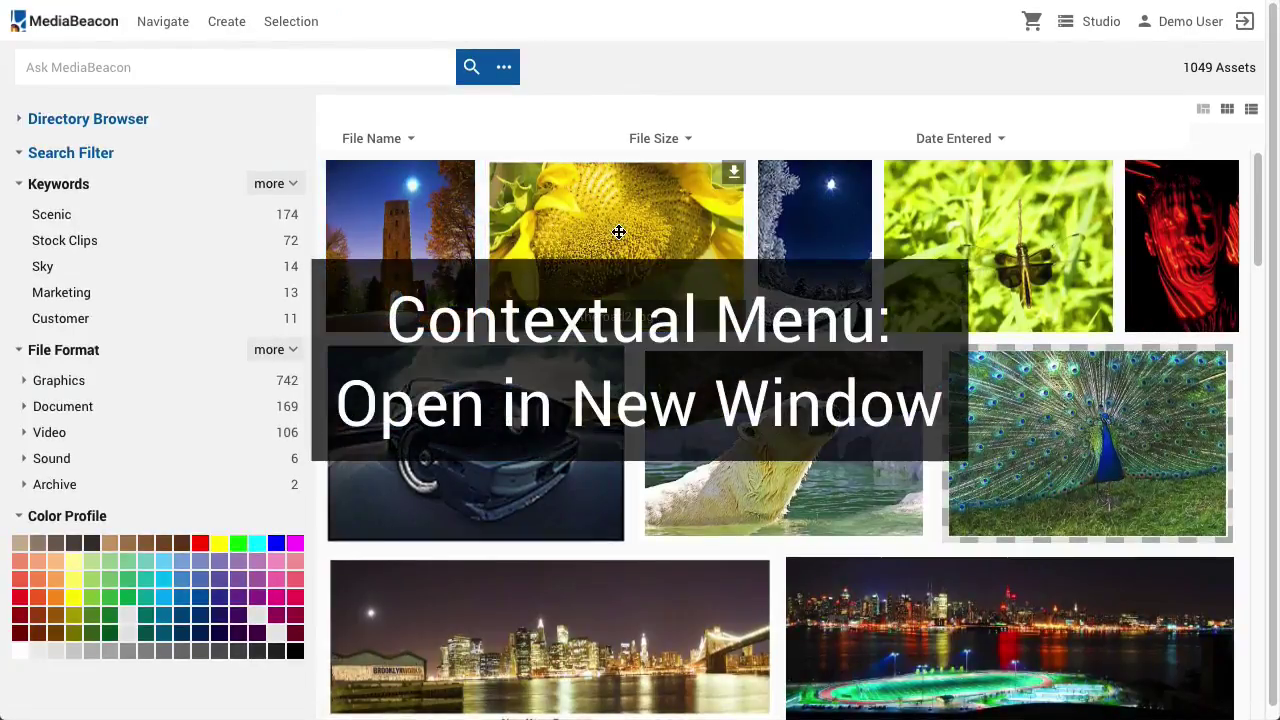
pyautogui.rightClick(619, 232)
pyautogui.click(652, 248)
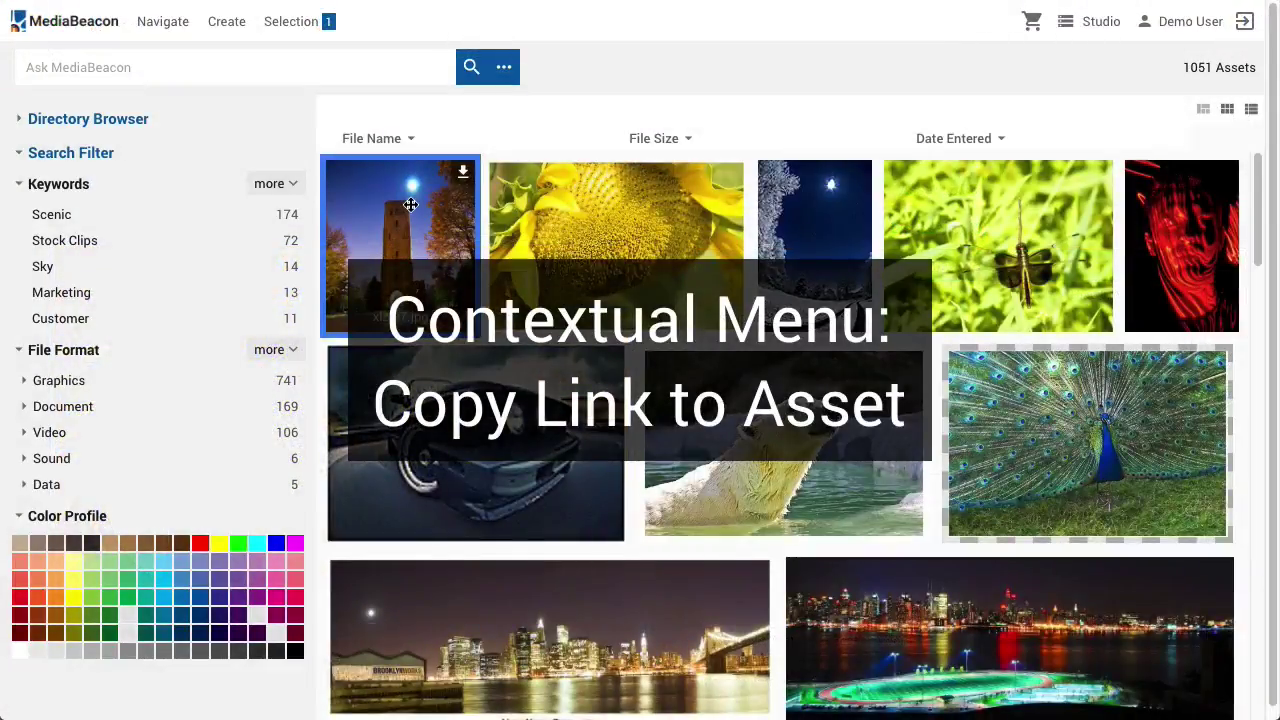
# Copy a link to the tower asset and quick-download the tower photo
pyautogui.rightClick(410, 204)
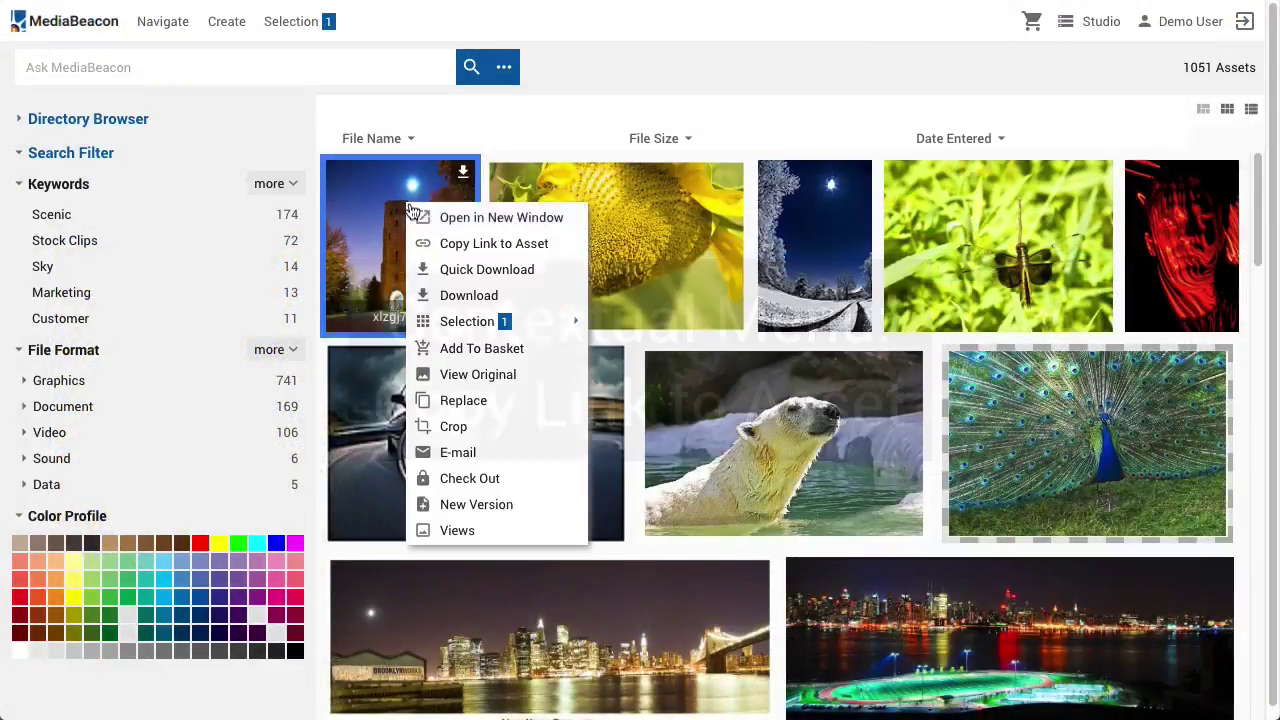
pyautogui.click(470, 244)
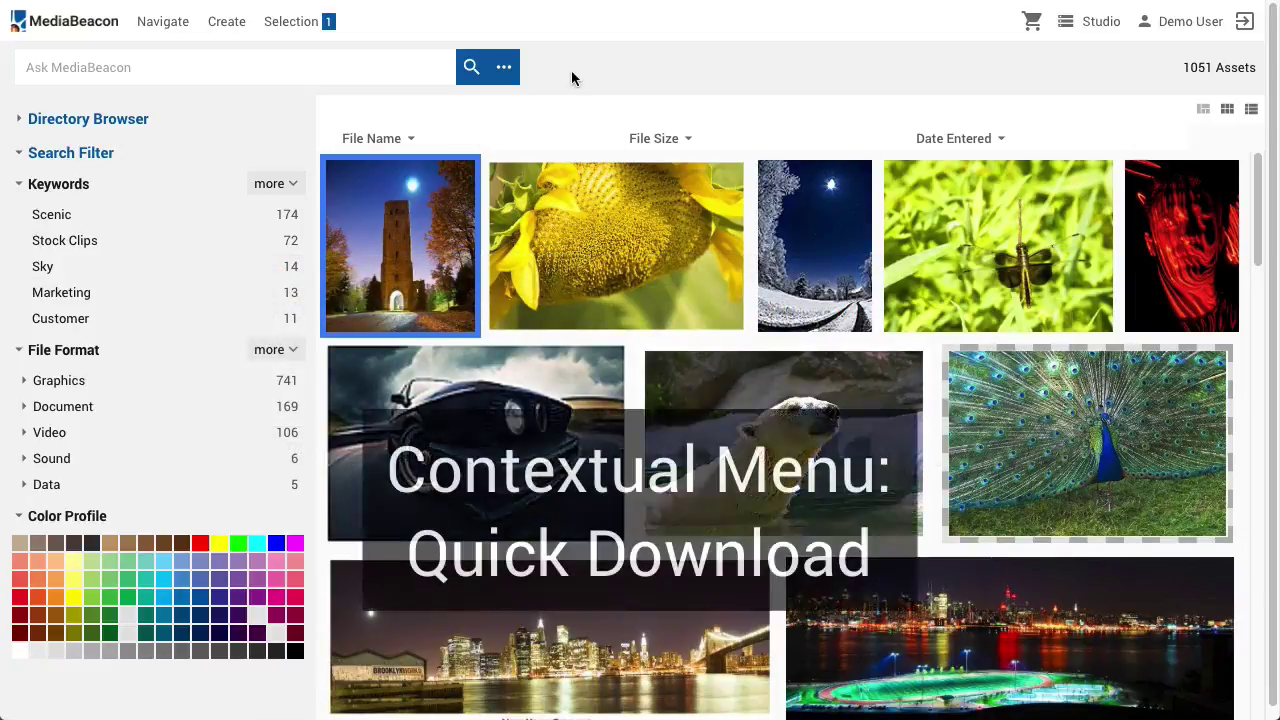
pyautogui.rightClick(410, 202)
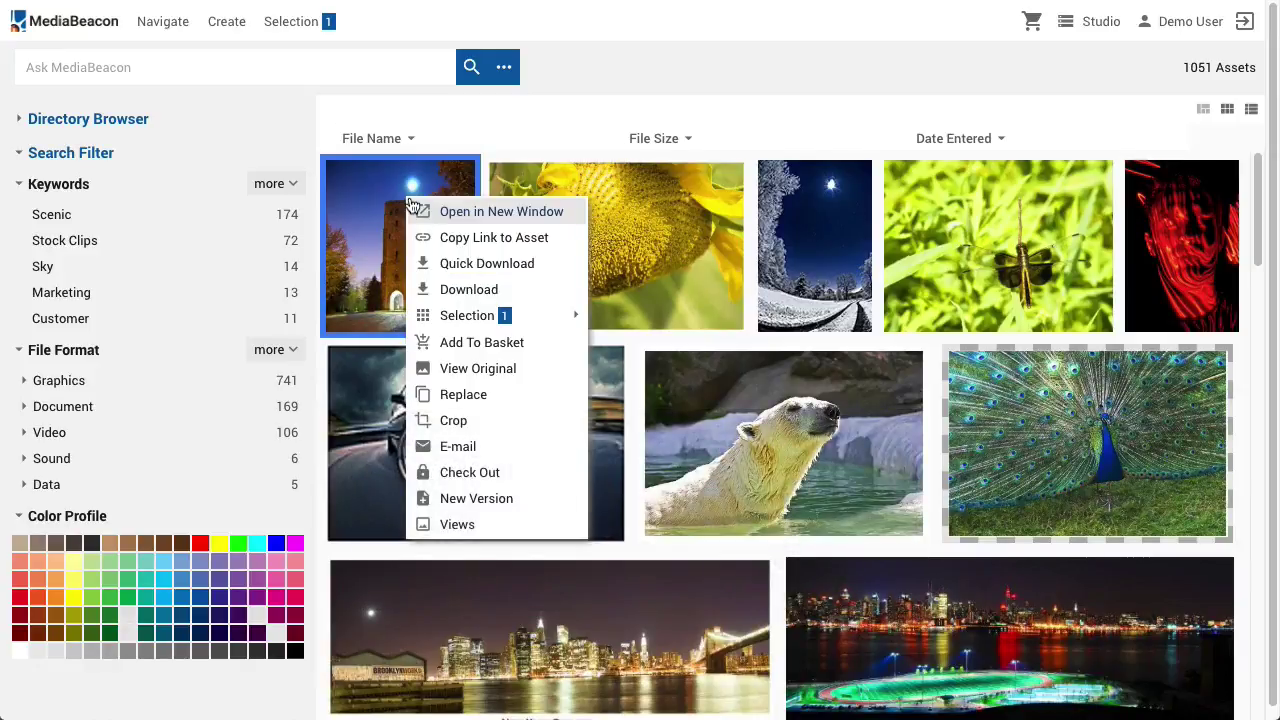
pyautogui.click(446, 265)
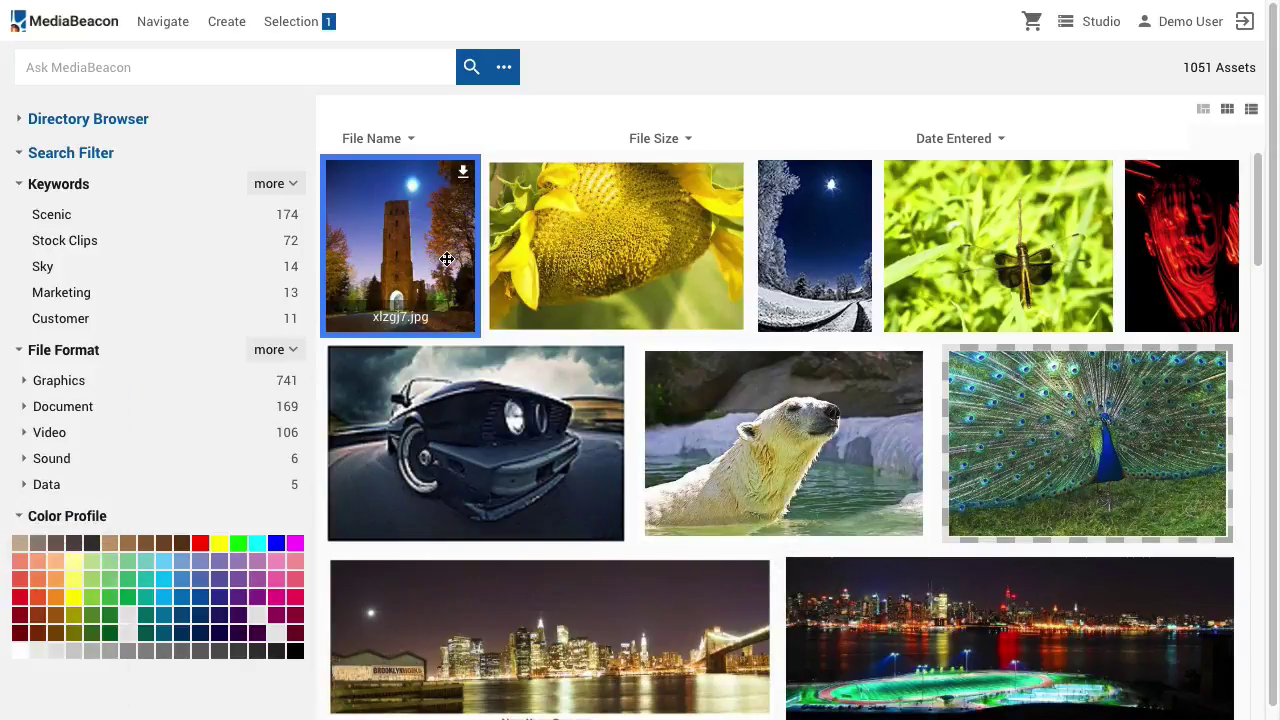
# View the original xlzgj7.jpg tower photo at full size
pyautogui.rightClick(436, 256)
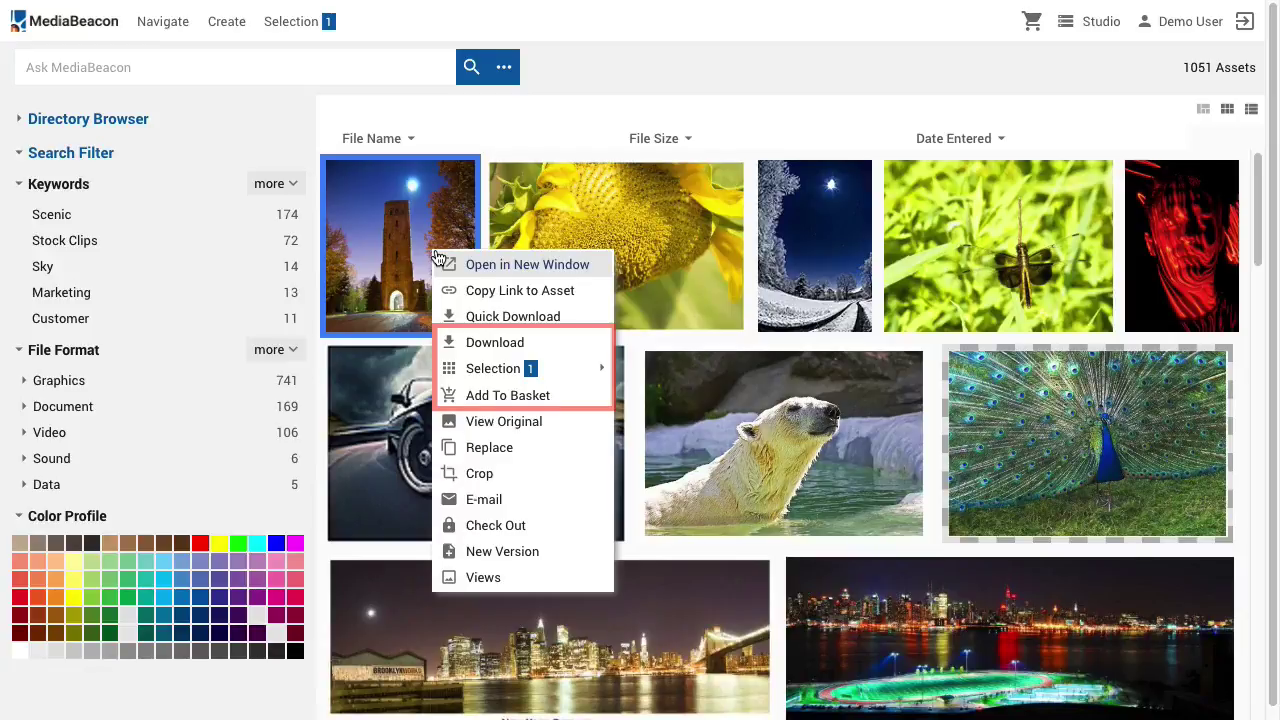
pyautogui.click(352, 212)
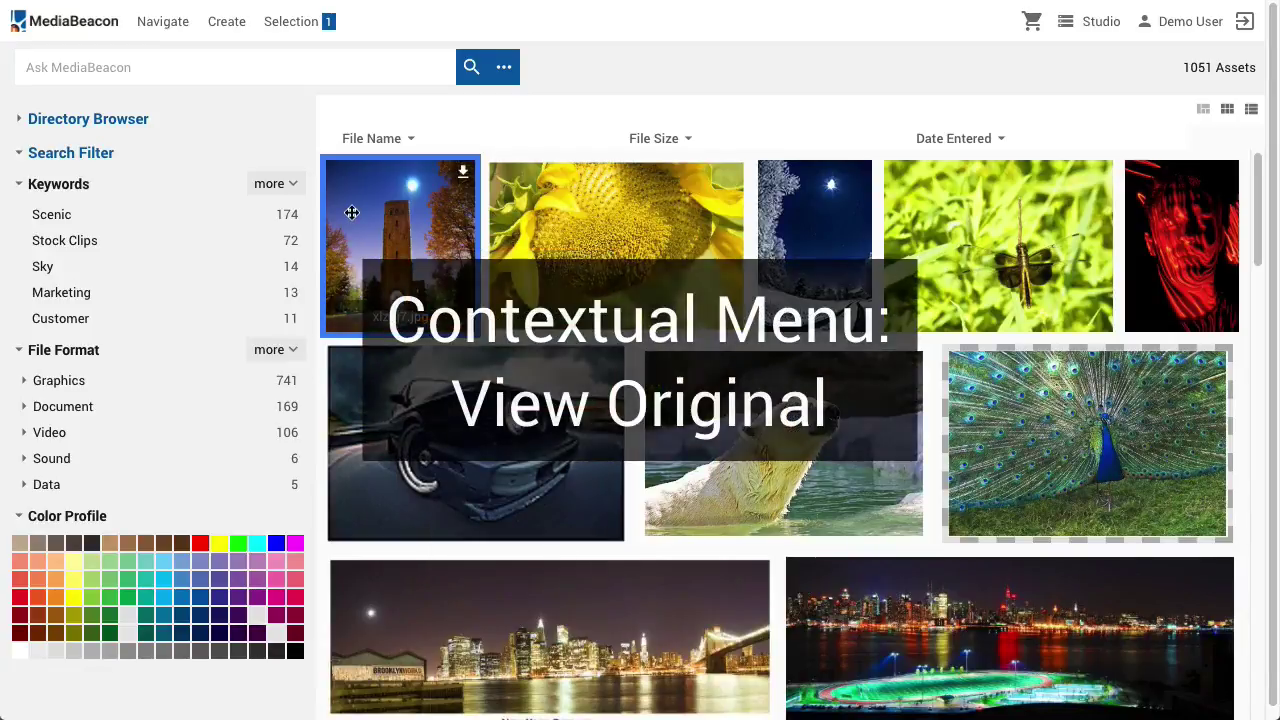
pyautogui.rightClick(352, 212)
pyautogui.click(395, 384)
pyautogui.scroll(1, 549, 499)
pyautogui.scroll(-1, 553, 480)
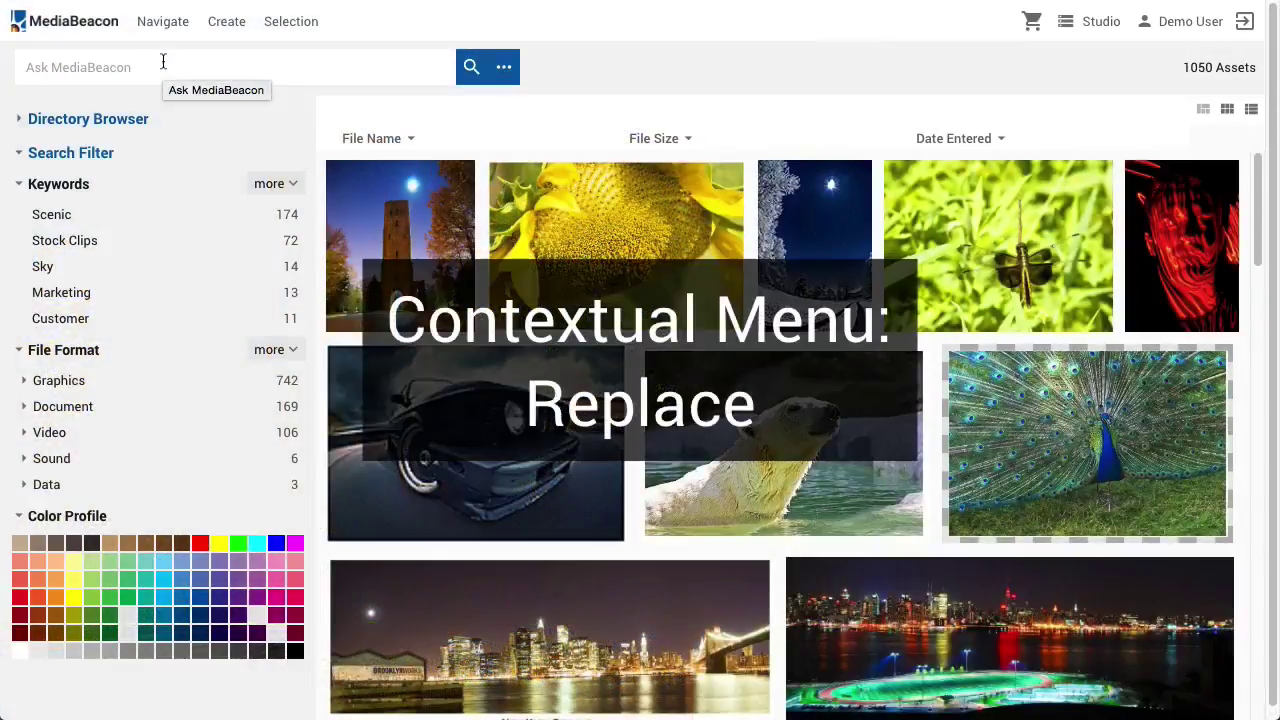
# Search for 'Replace' and open the ReplaceTest asset's preview and metadata
pyautogui.click(163, 60)
pyautogui.write('Re')
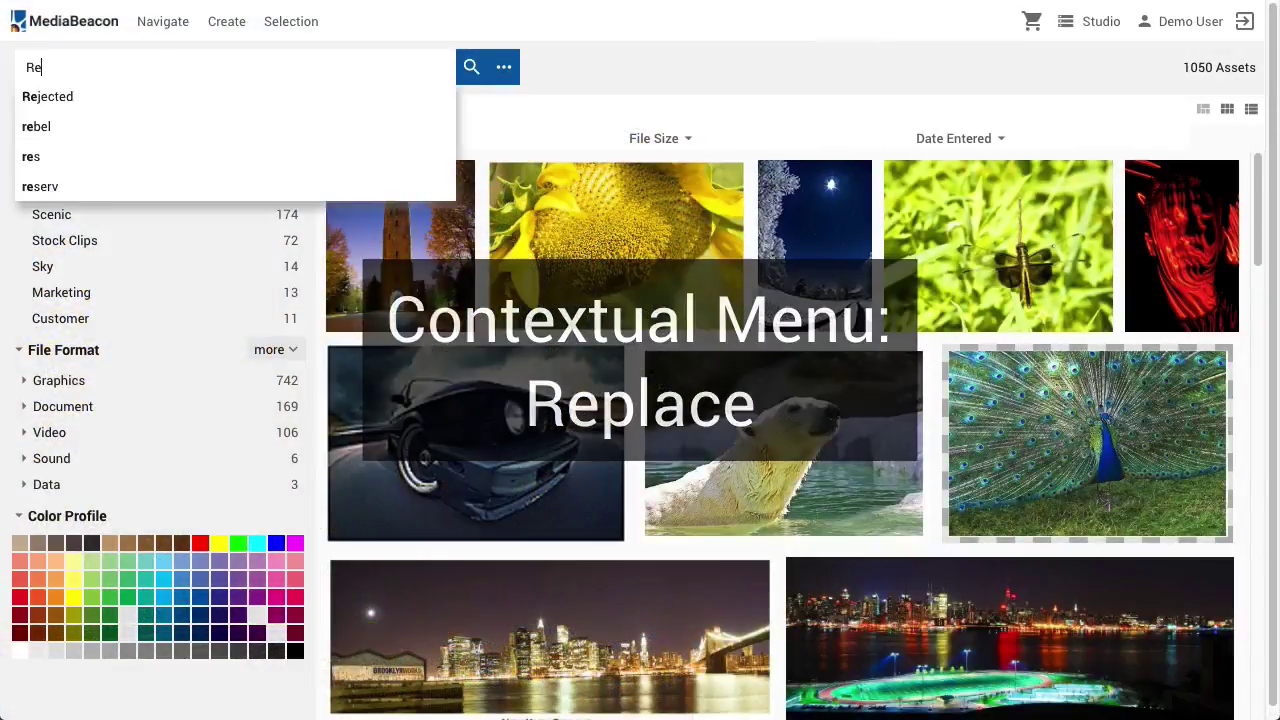
pyautogui.write('placeTest')
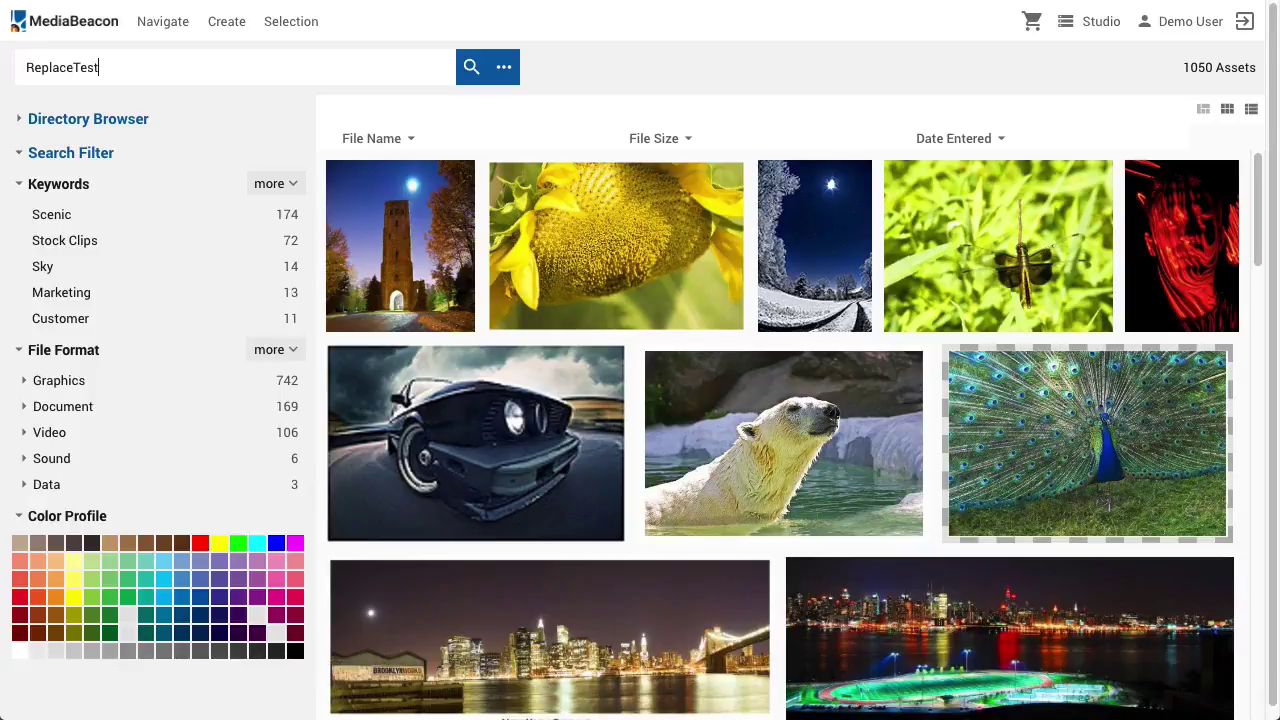
pyautogui.press('Return')
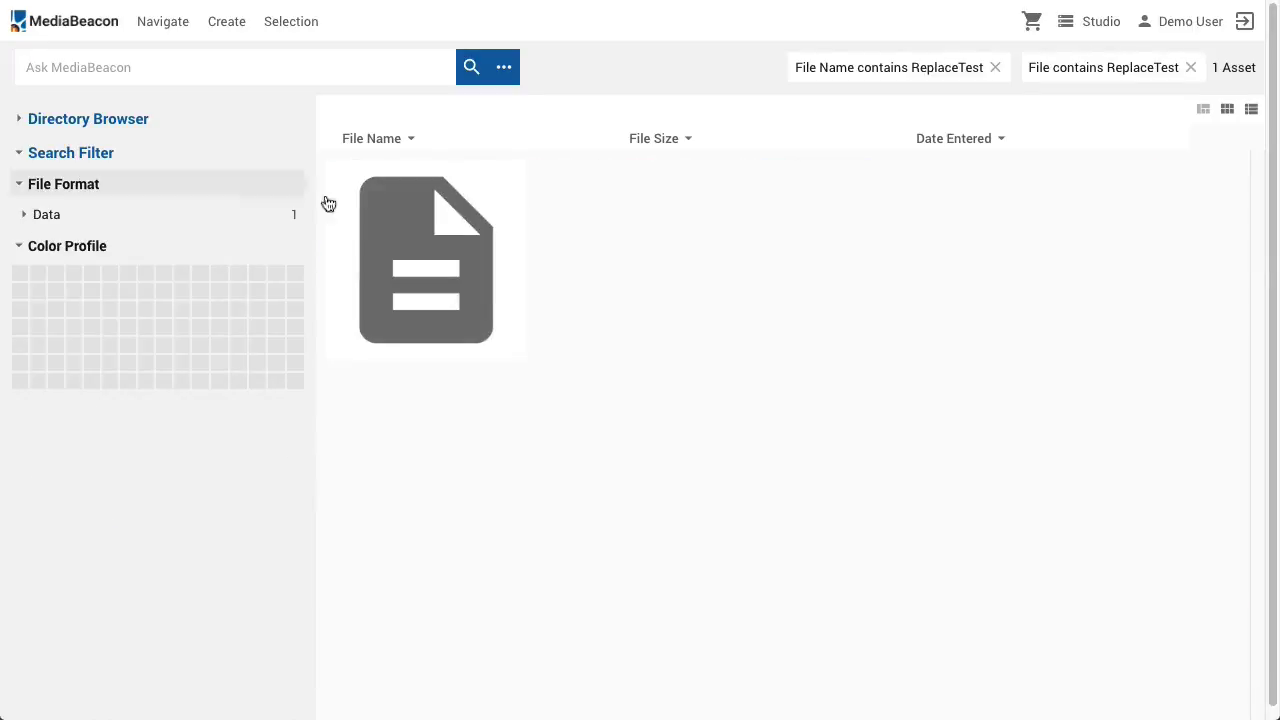
pyautogui.click(463, 244)
pyautogui.doubleClick(464, 243)
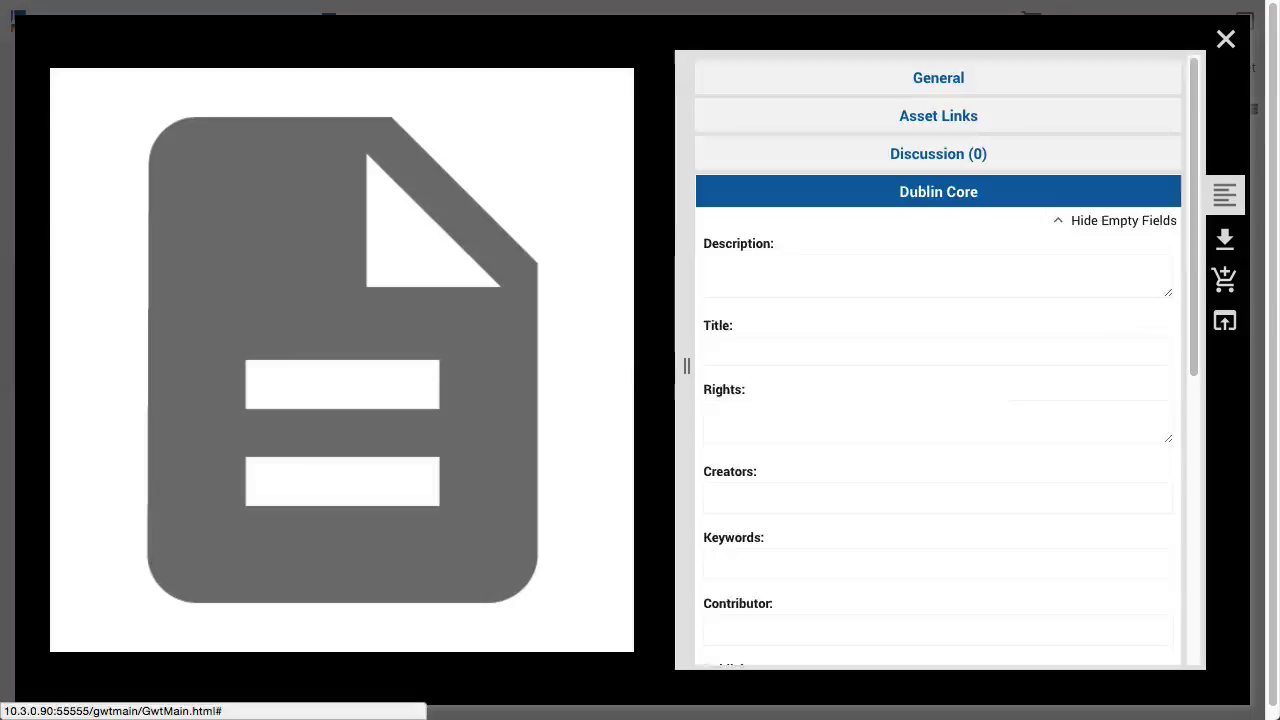
# Add the keyword 'Metadata to keep', close the preview, and bring up the asset's actions
pyautogui.click(726, 555)
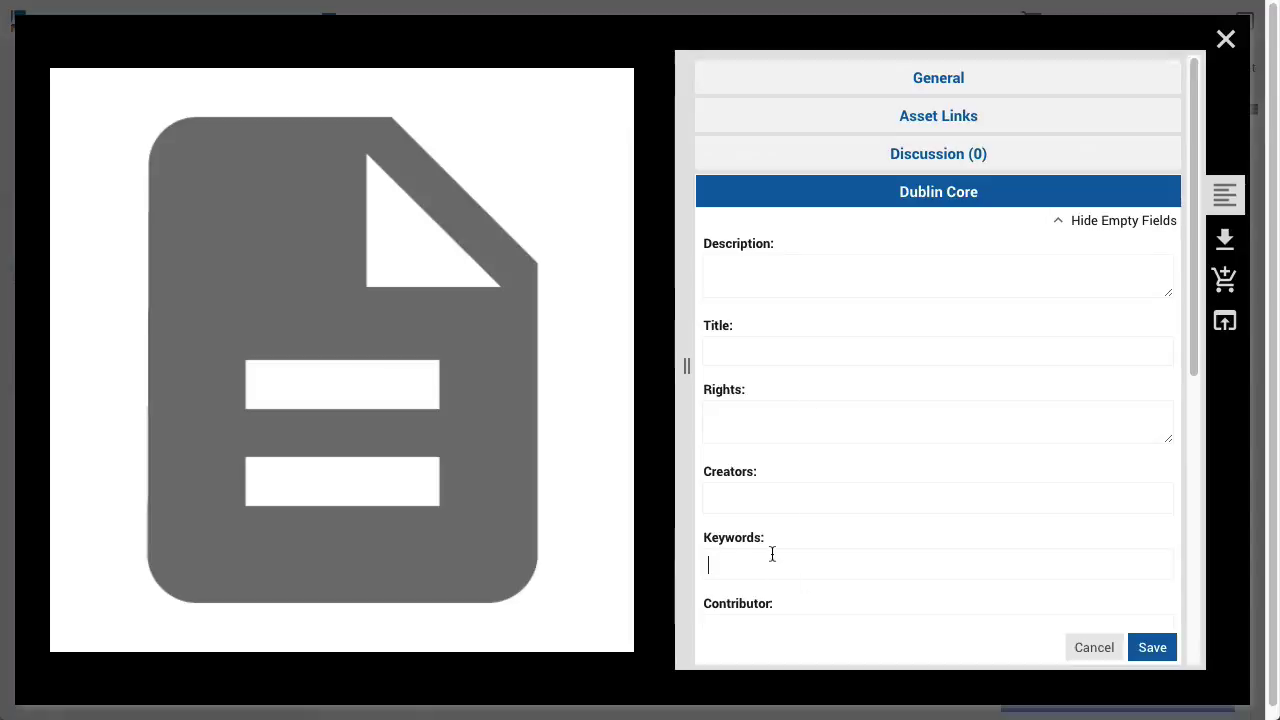
pyautogui.write('Metadata ')
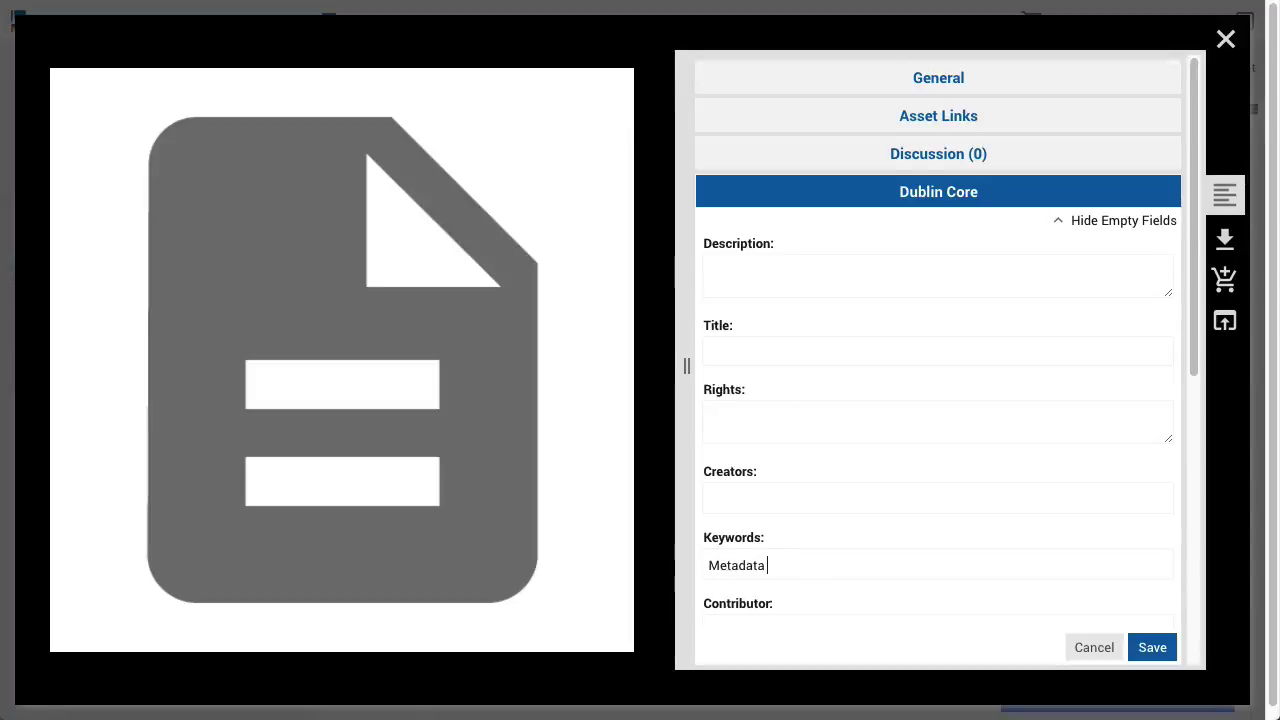
pyautogui.write('to keep')
pyautogui.press('Return')
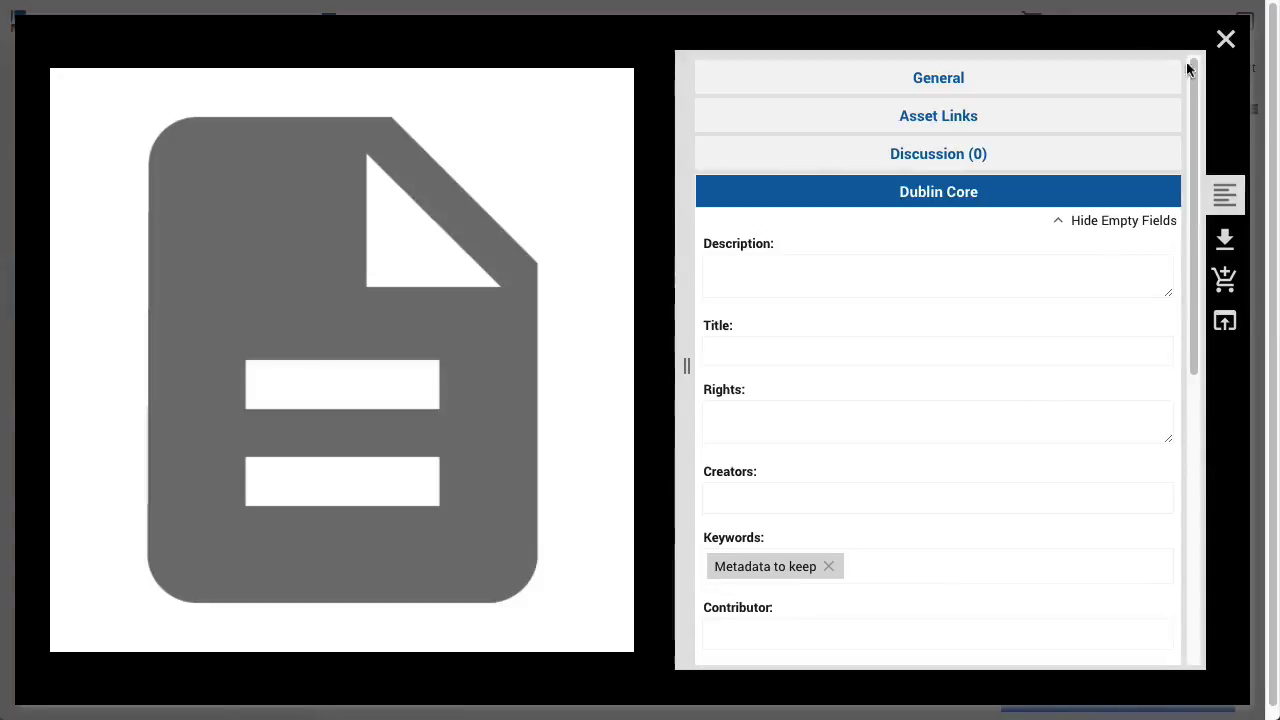
pyautogui.click(1224, 40)
pyautogui.rightClick(388, 226)
# Replace the ReplaceTest asset's file with Wild_Platypus_4.jpg and upload it
pyautogui.click(410, 422)
pyautogui.click(538, 420)
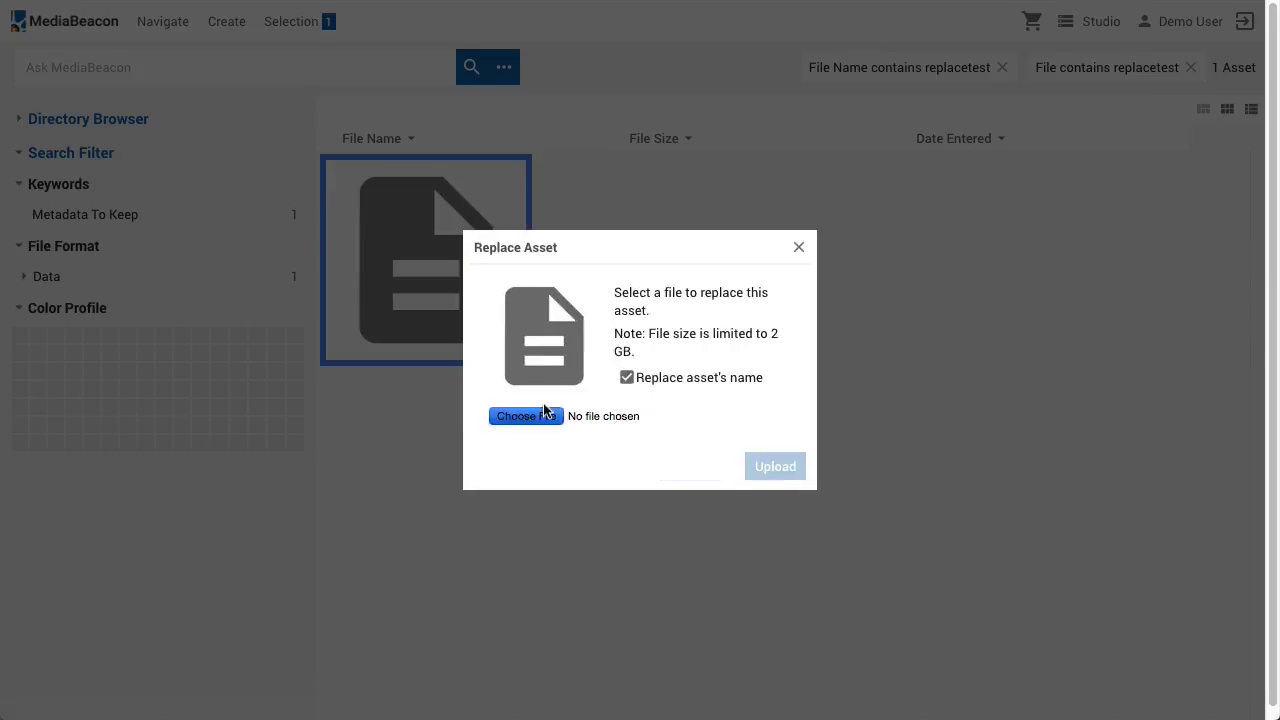
pyautogui.click(500, 96)
pyautogui.click(1040, 482)
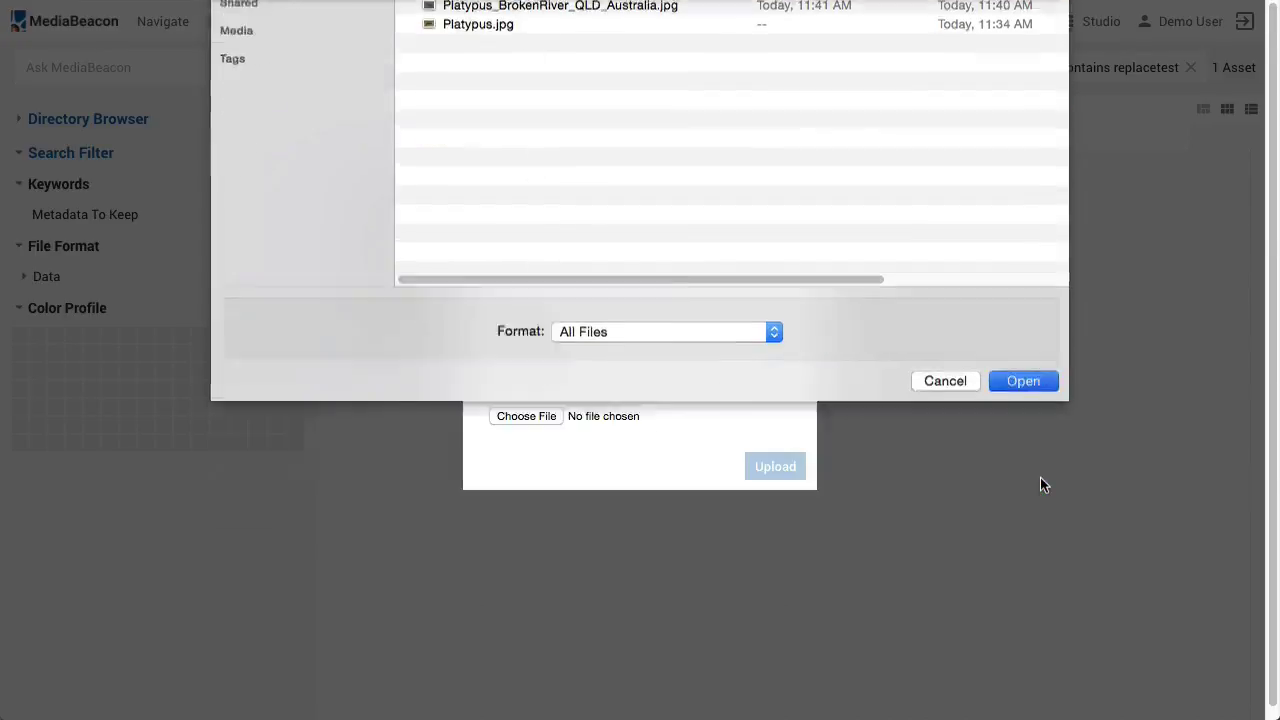
pyautogui.click(766, 468)
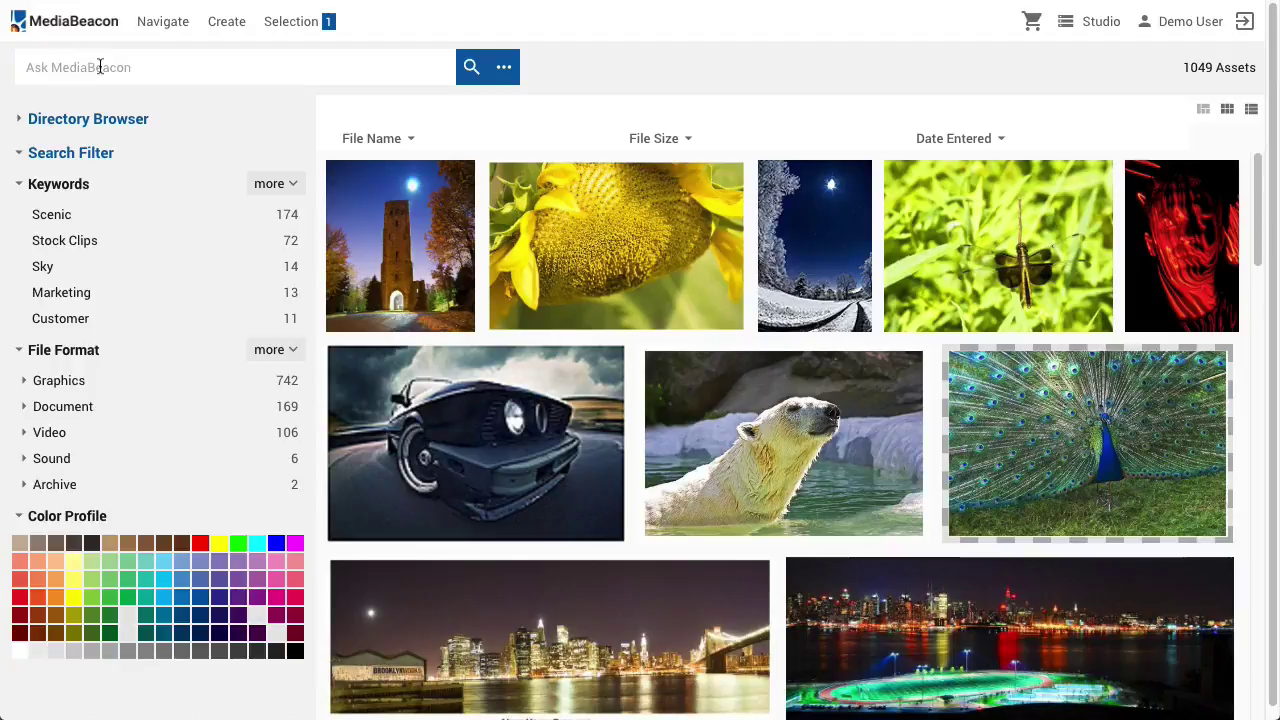
# Search for 'Wild_pl' and open the platypus asset's preview
pyautogui.click(100, 64)
pyautogui.write('Wild_pl')
pyautogui.press('Return')
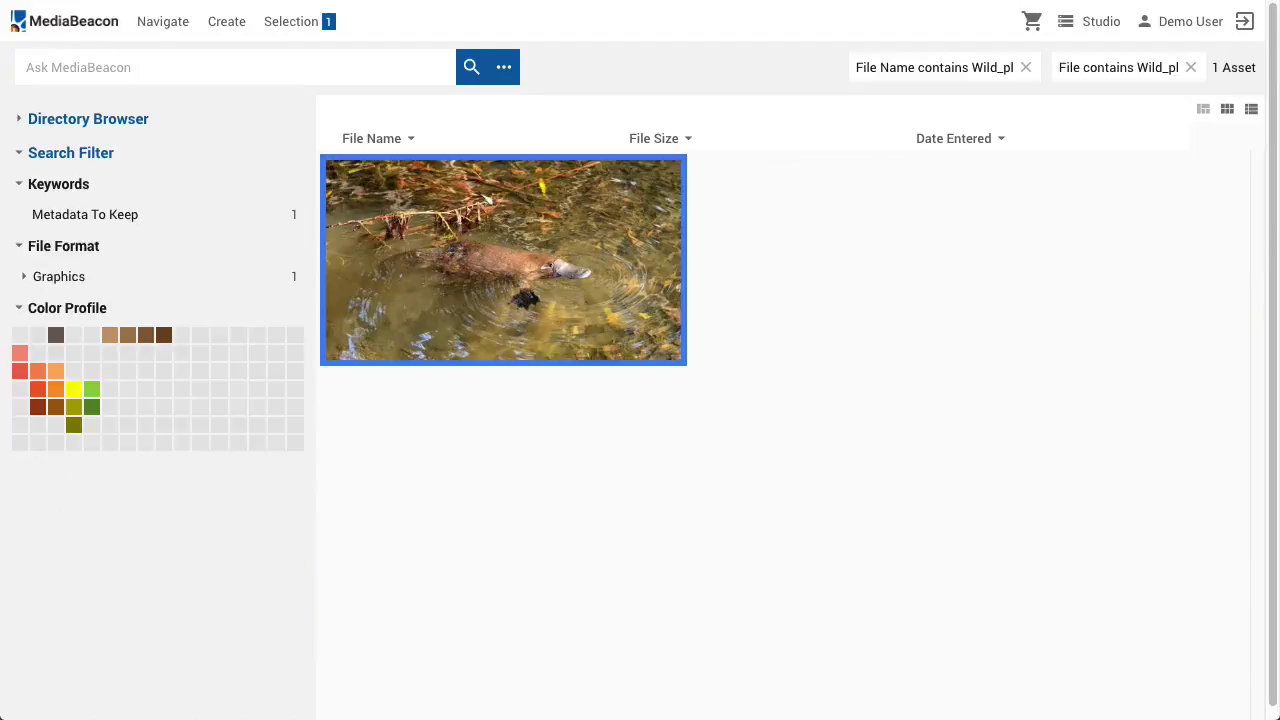
pyautogui.doubleClick(401, 230)
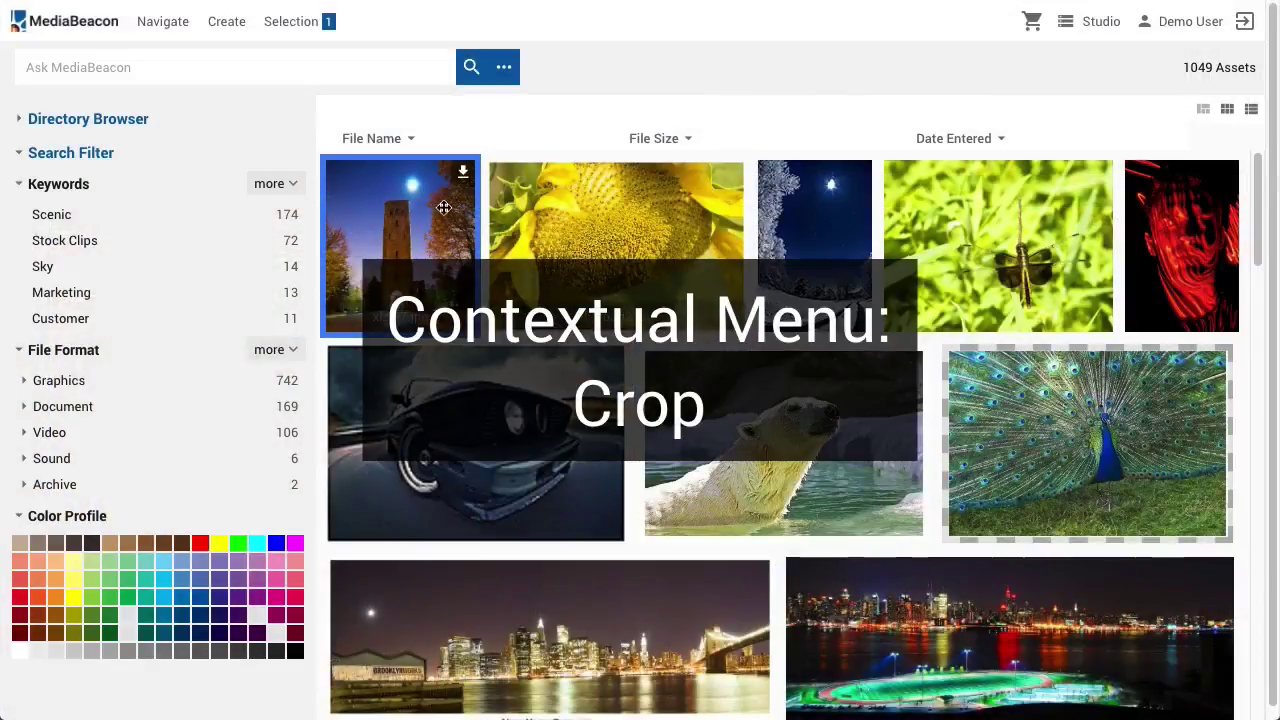
# Crop the night tower photo to a 470×278 region framed on the tower top
pyautogui.rightClick(432, 212)
pyautogui.moveTo(490, 338)
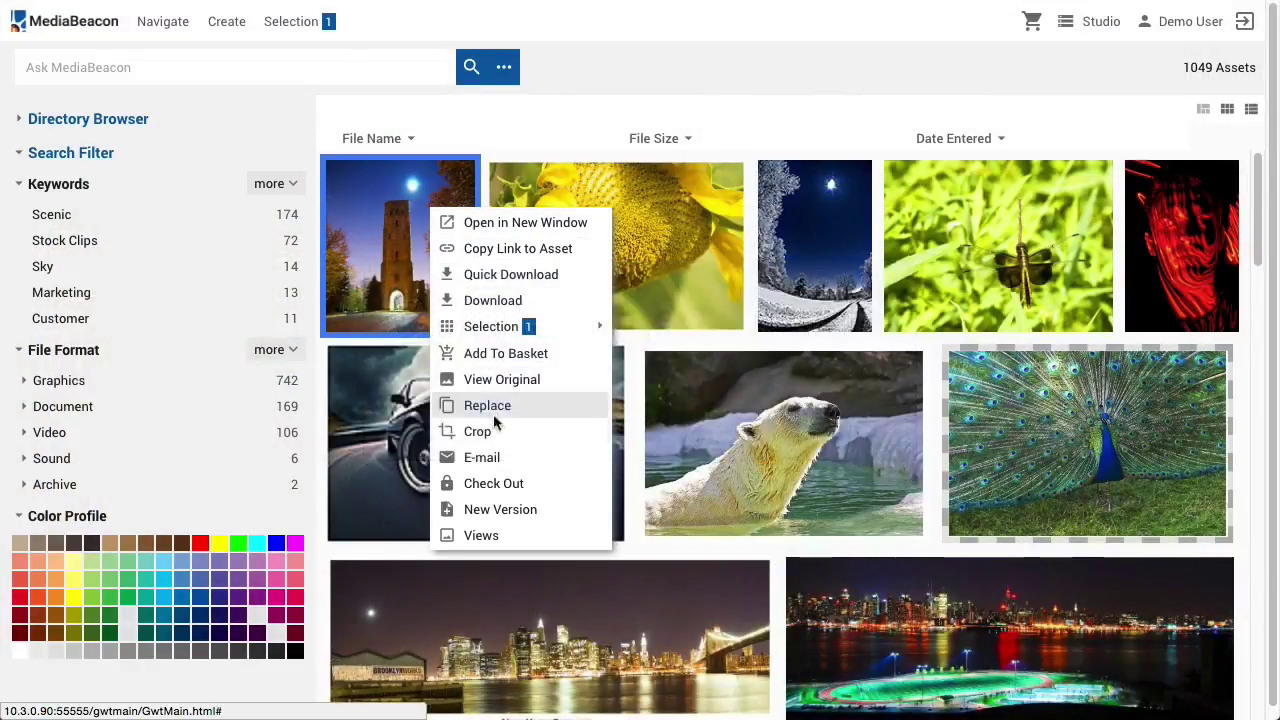
pyautogui.click(500, 432)
pyautogui.moveTo(789, 547); pyautogui.dragTo(748, 290)
pyautogui.moveTo(672, 243); pyautogui.dragTo(801, 268)
pyautogui.click(845, 667)
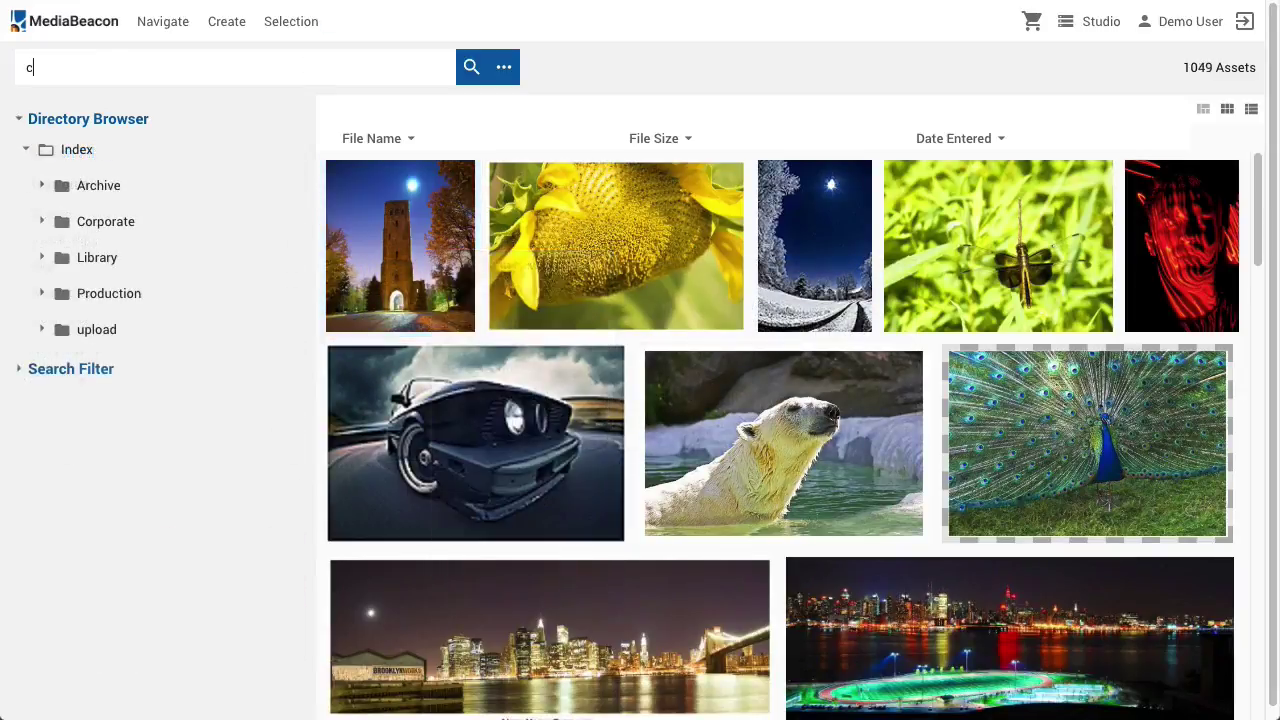
# Search 'check out' and check out the white car photo for editing
pyautogui.write('heck out')
pyautogui.press('Return')
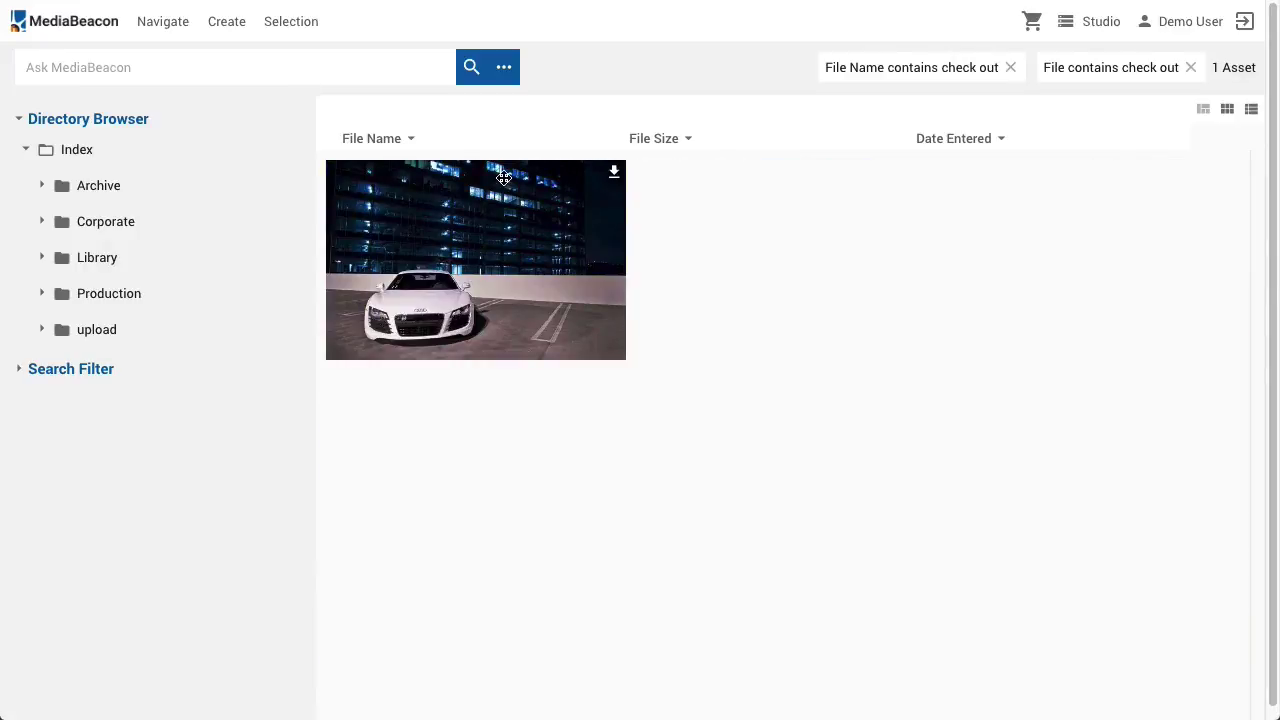
pyautogui.rightClick(530, 205)
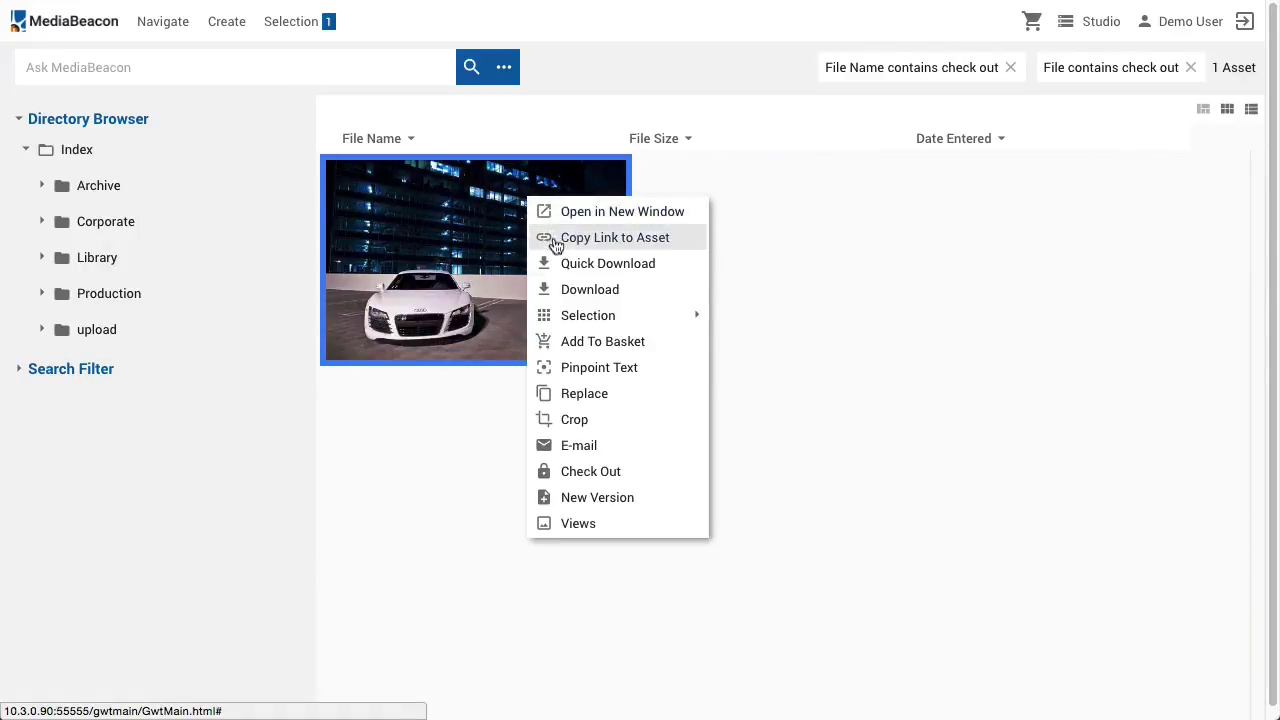
pyautogui.click(592, 474)
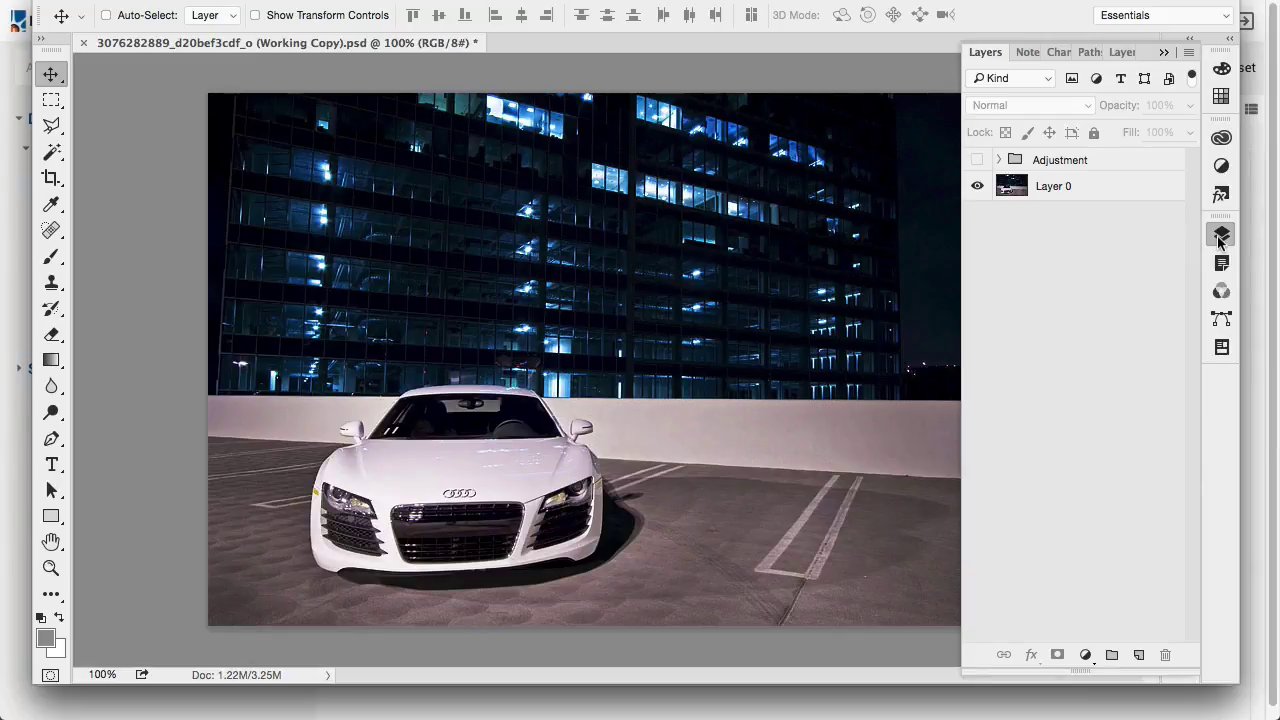
# Make the Adjustment group visible so the white car turns lime green
pyautogui.click(977, 160)
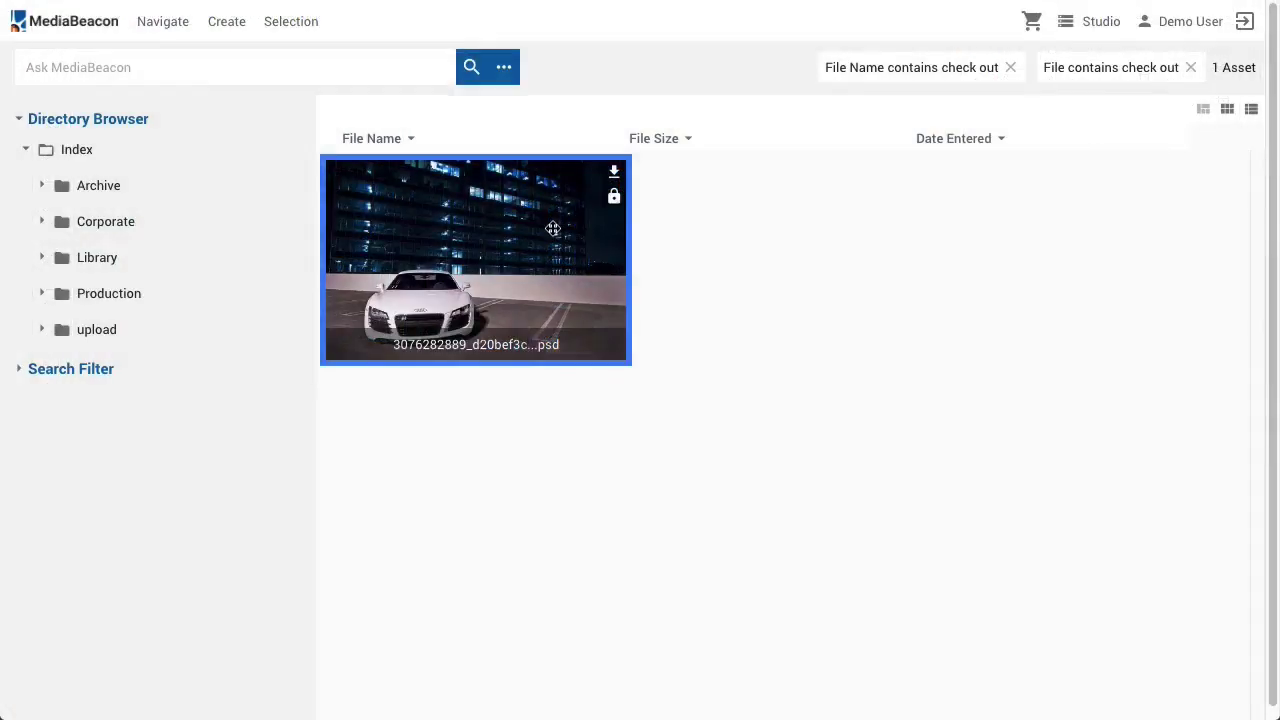
pyautogui.rightClick(550, 230)
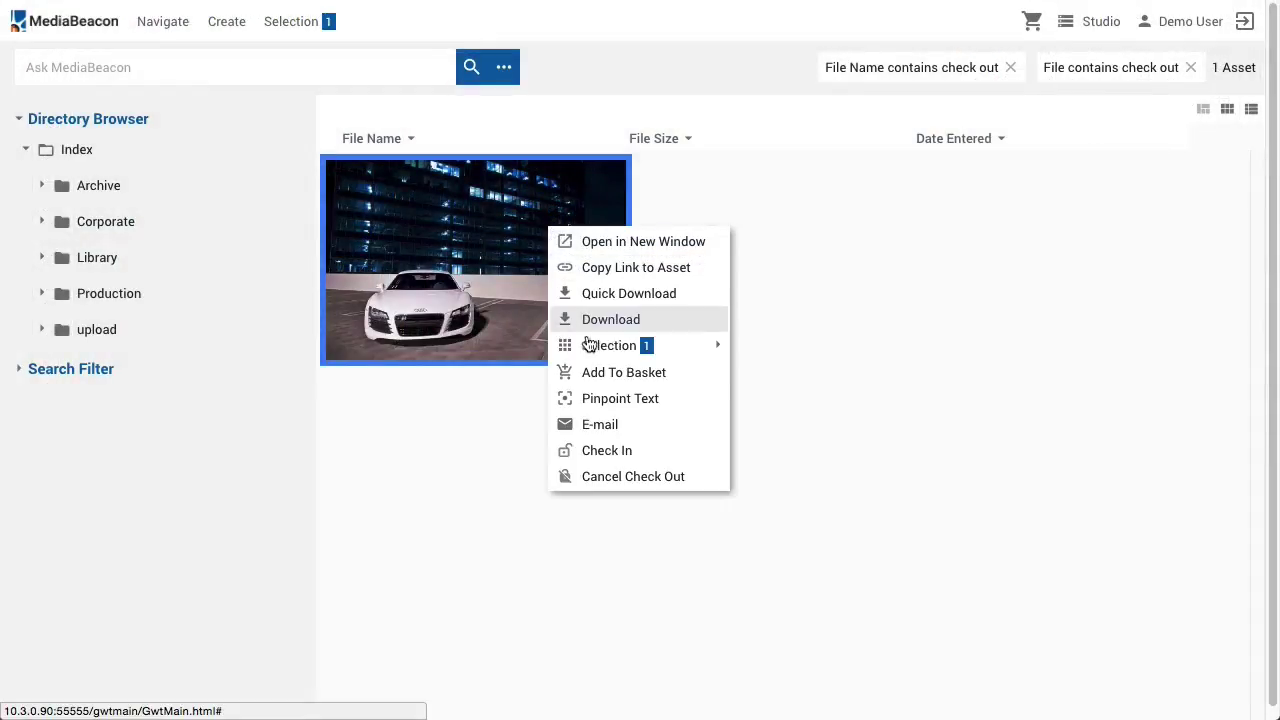
# Check the edited Working Copy PSD back in as the car photo's new version
pyautogui.click(622, 450)
pyautogui.click(455, 320)
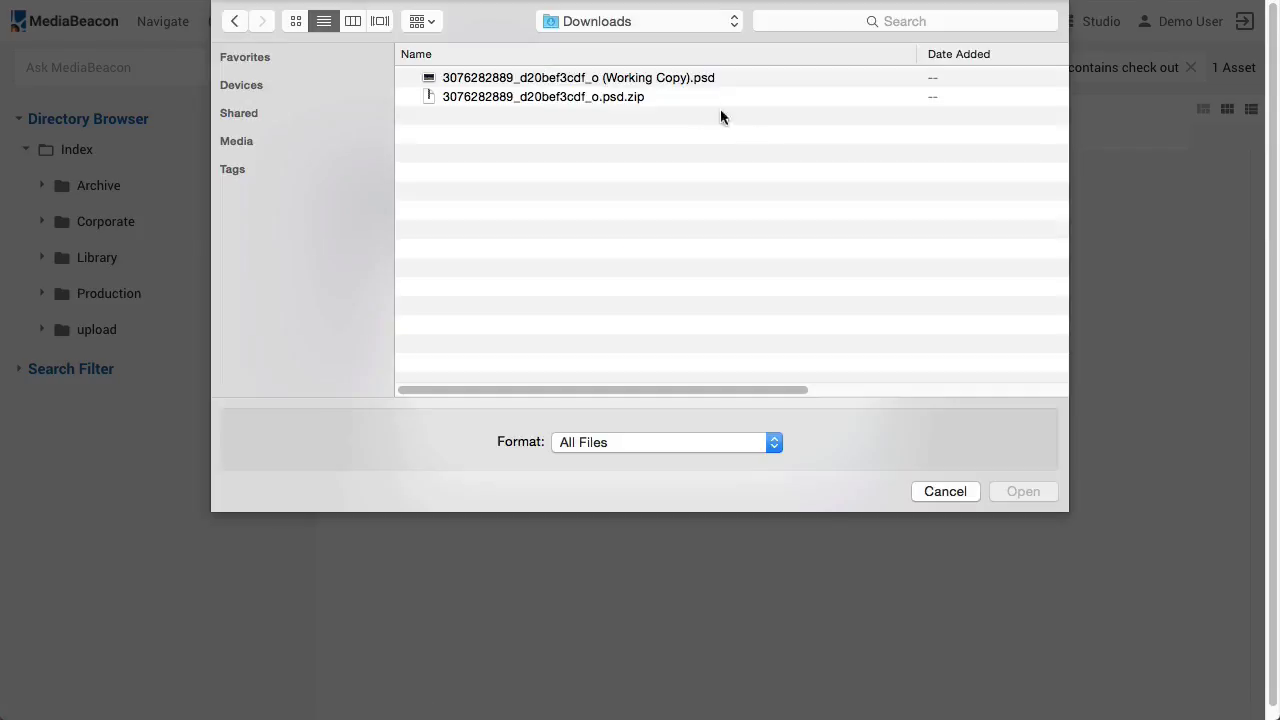
pyautogui.click(680, 79)
pyautogui.click(1022, 490)
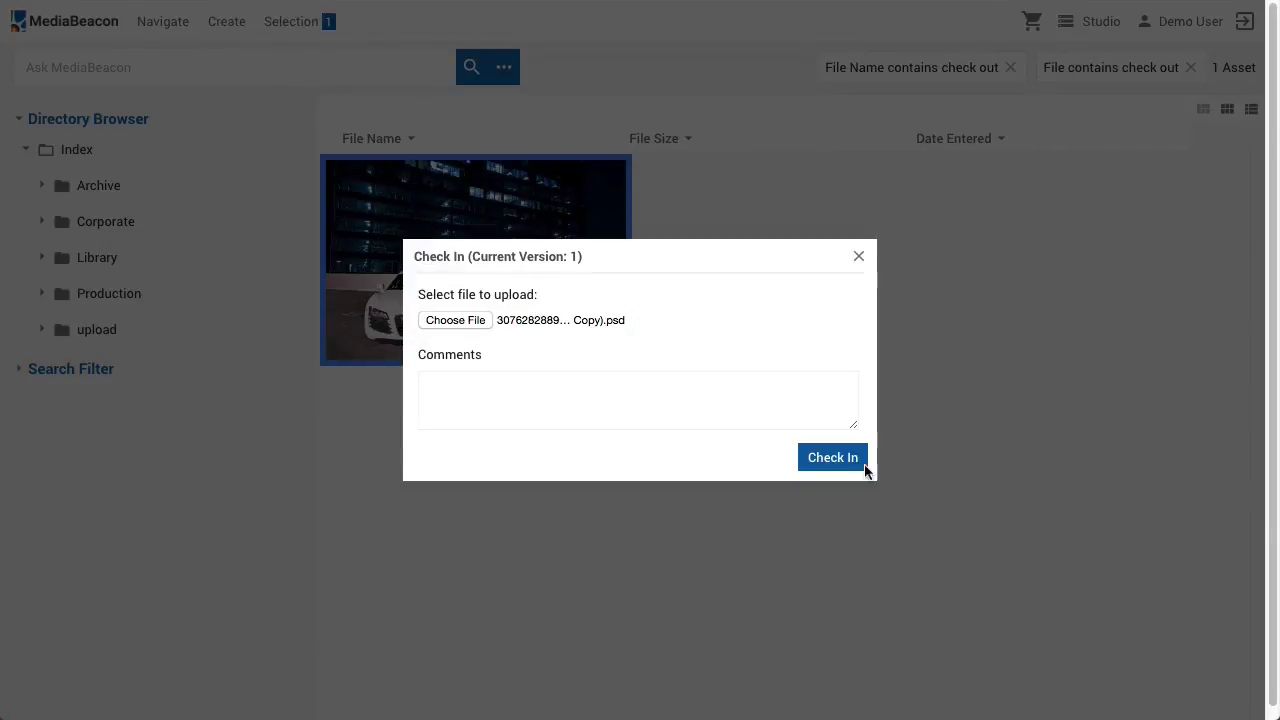
pyautogui.click(828, 458)
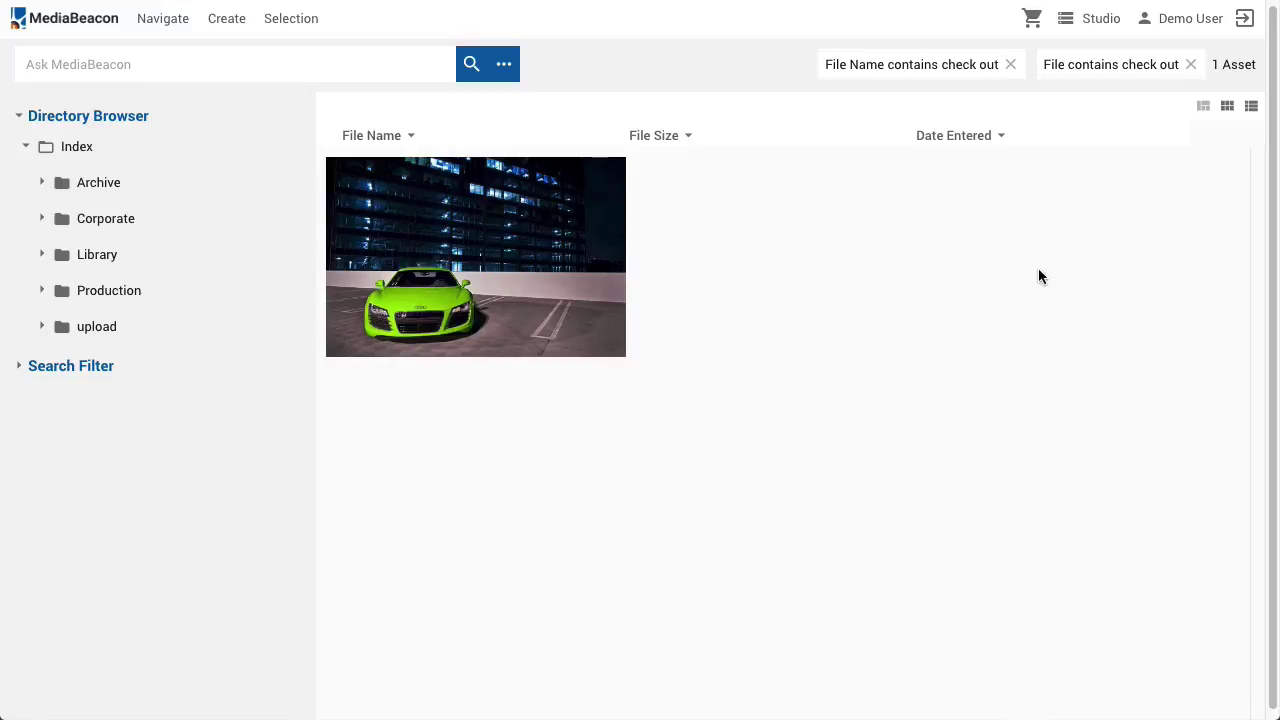
pyautogui.rightClick(553, 233)
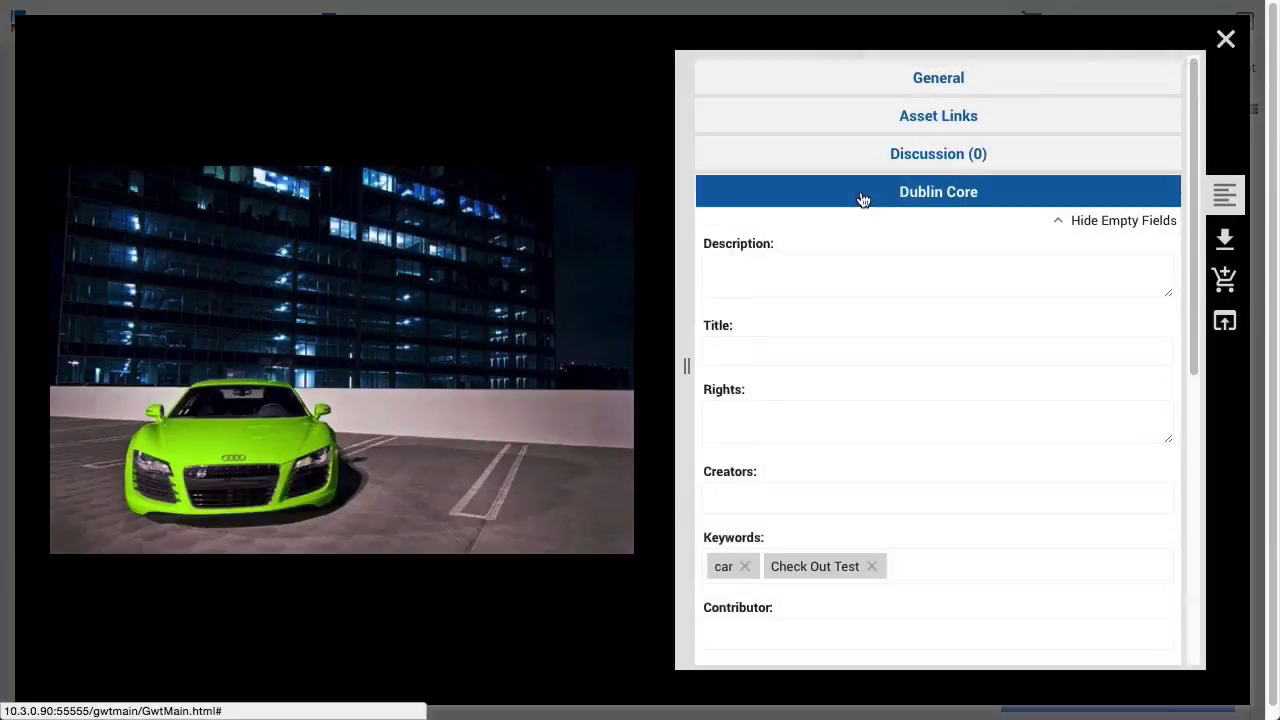
# Collapse Dublin Core and expand Managed Versions to reveal the earlier white-car version
pyautogui.click(862, 200)
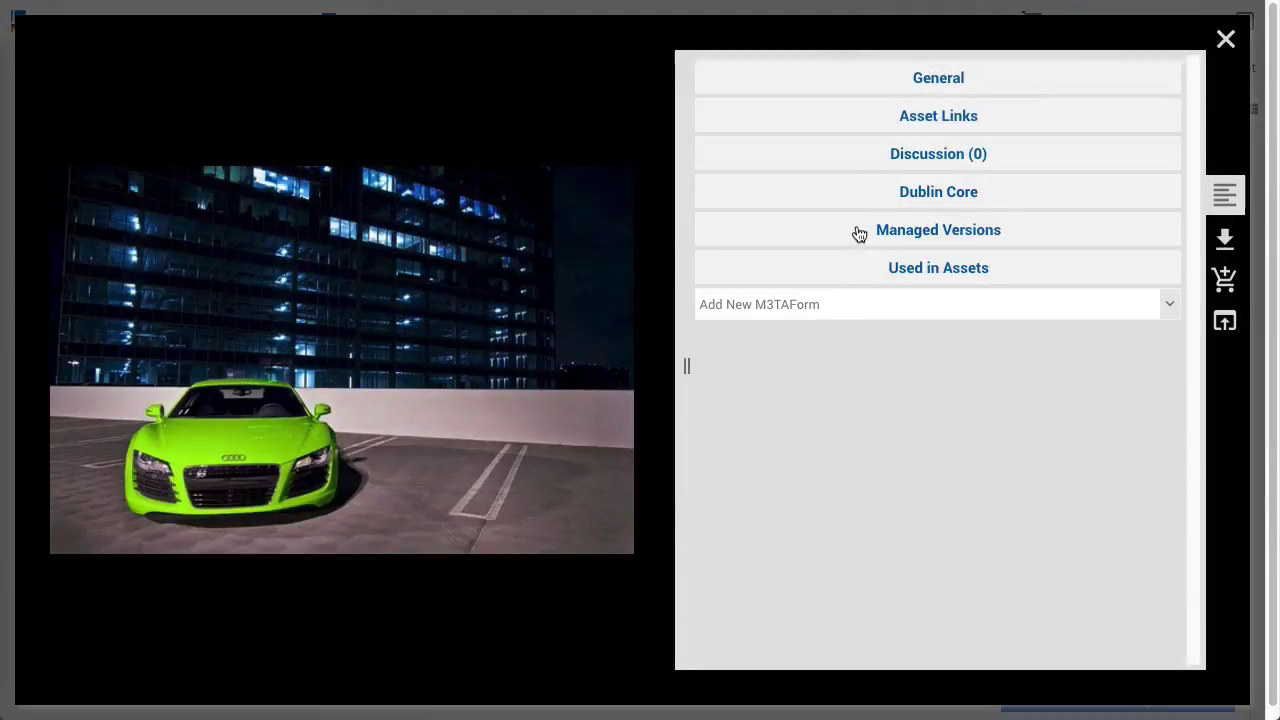
pyautogui.click(857, 232)
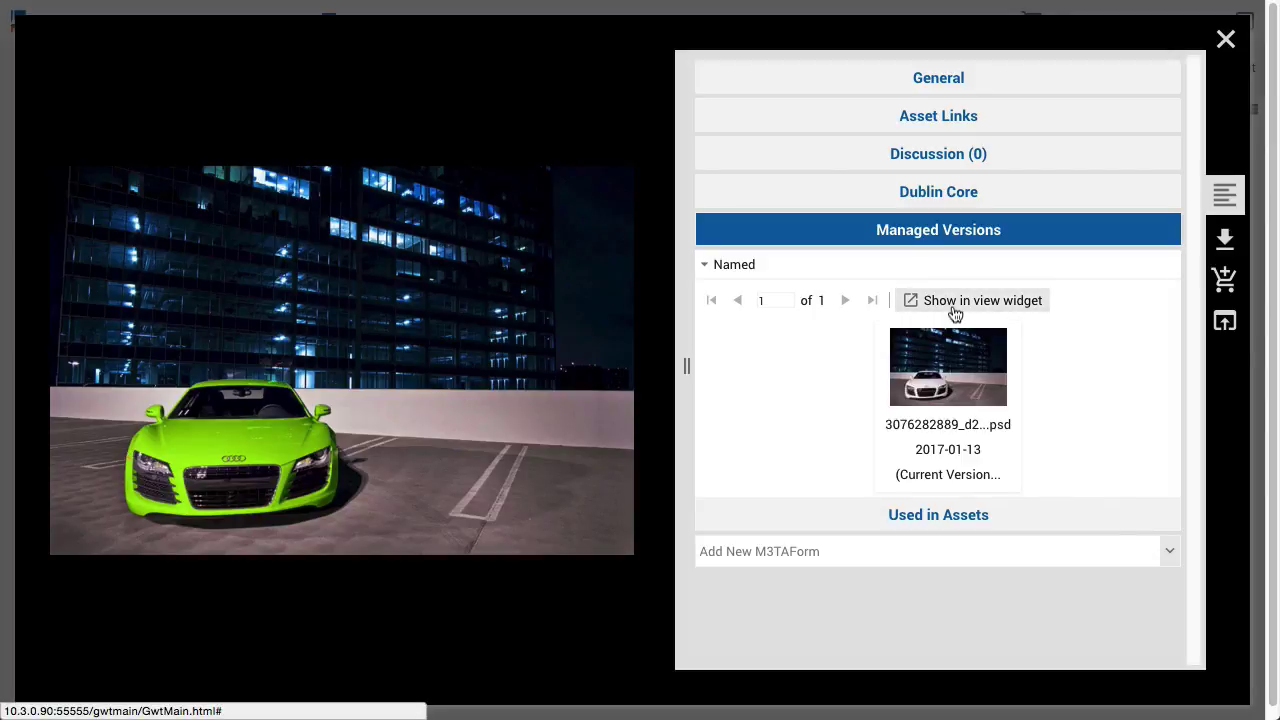
pyautogui.click(955, 312)
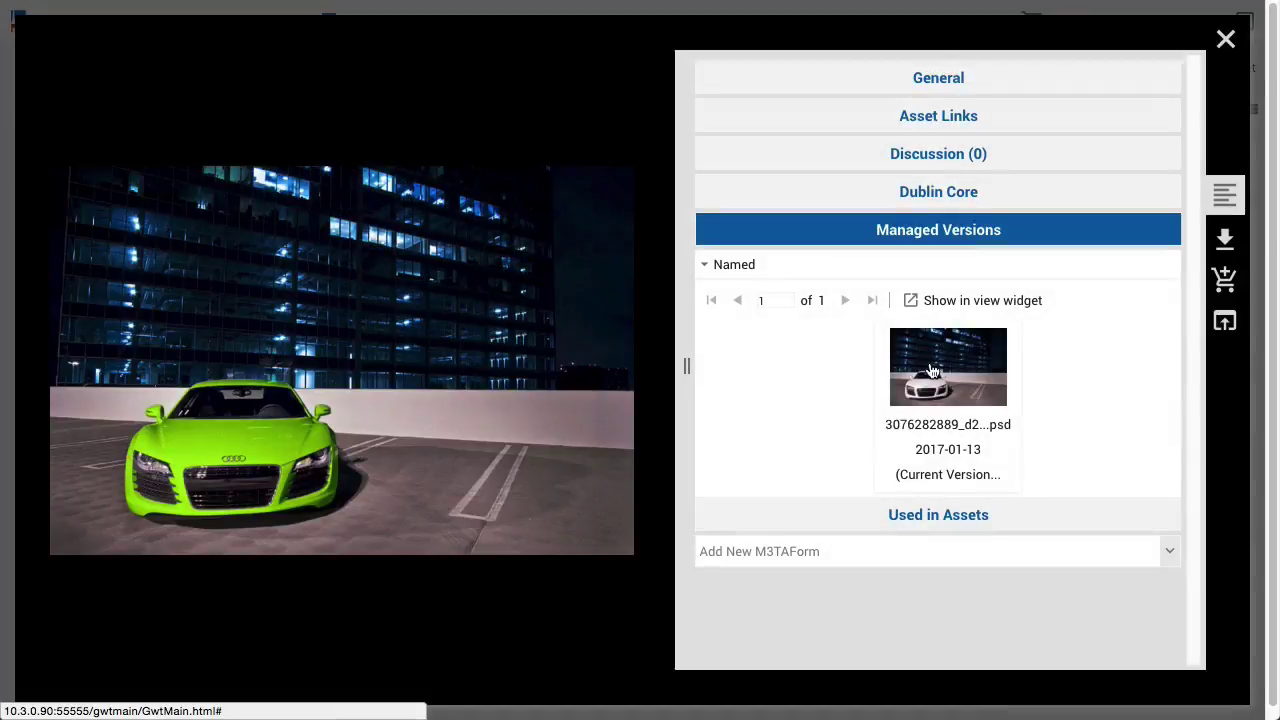
pyautogui.moveTo(927, 371)
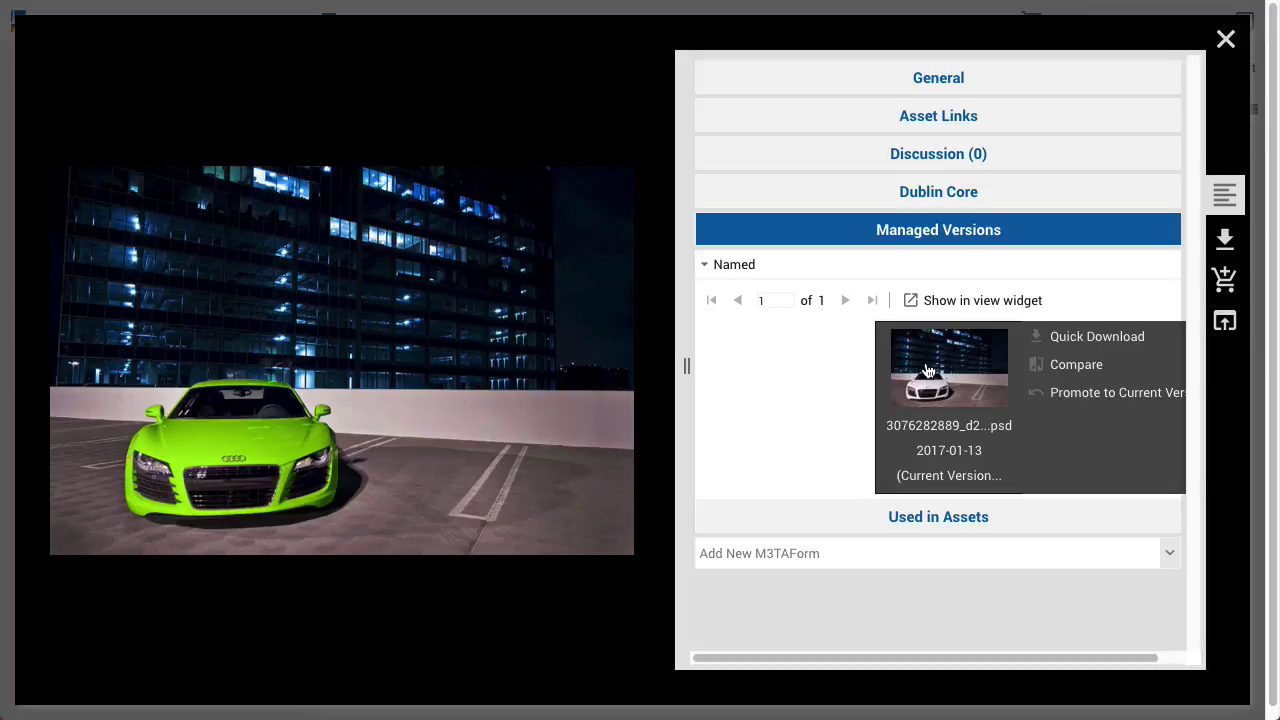
# Compare the earlier white-car version with the current green car, then close the comparison
pyautogui.click(1081, 370)
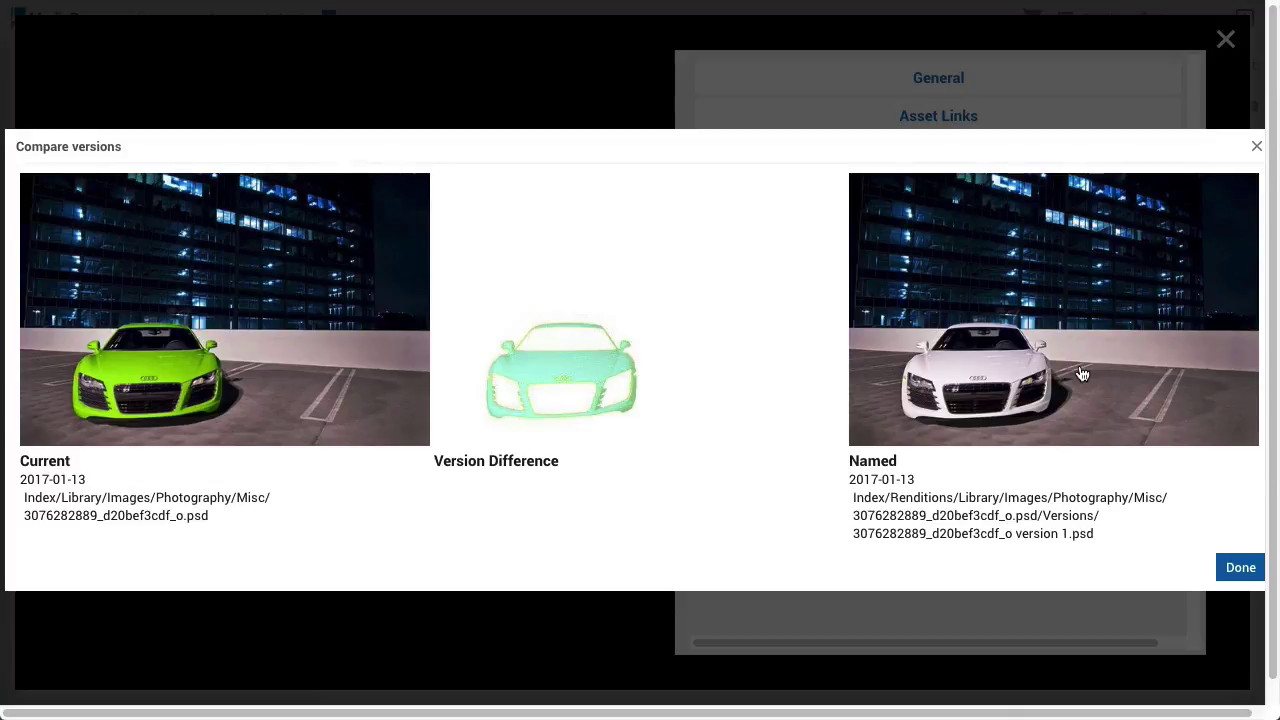
pyautogui.press('Escape')
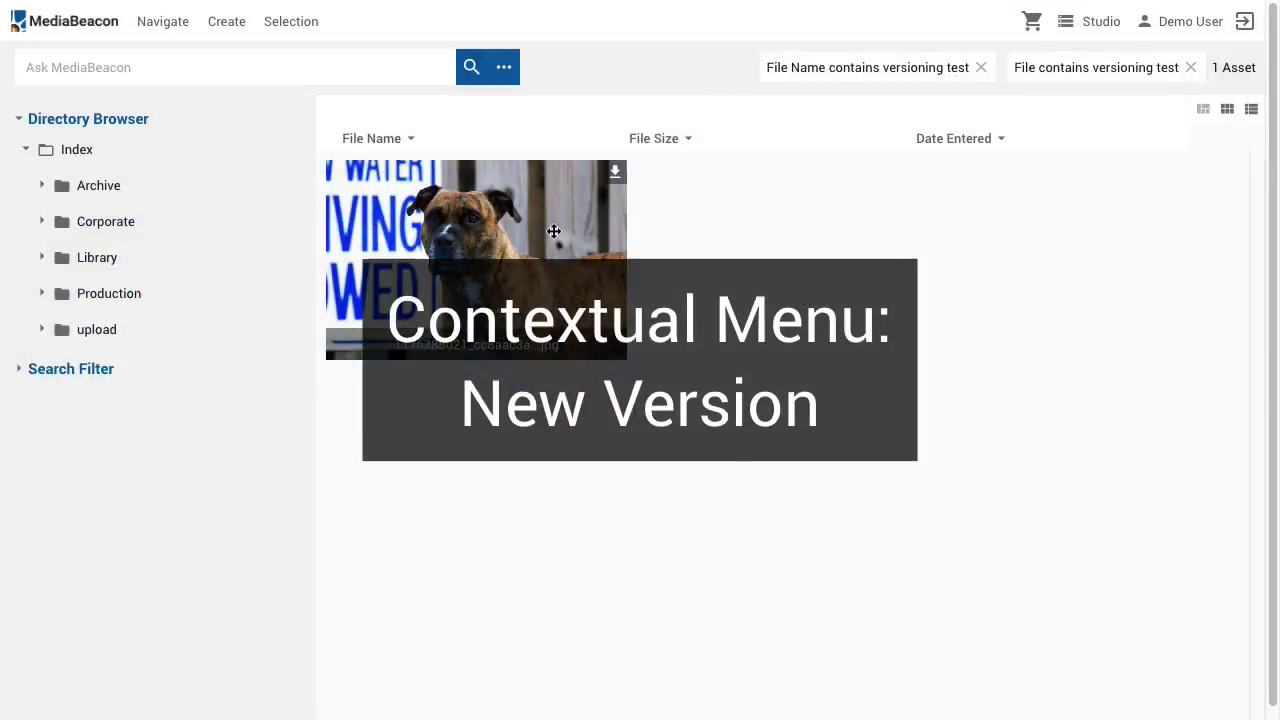
pyautogui.rightClick(550, 230)
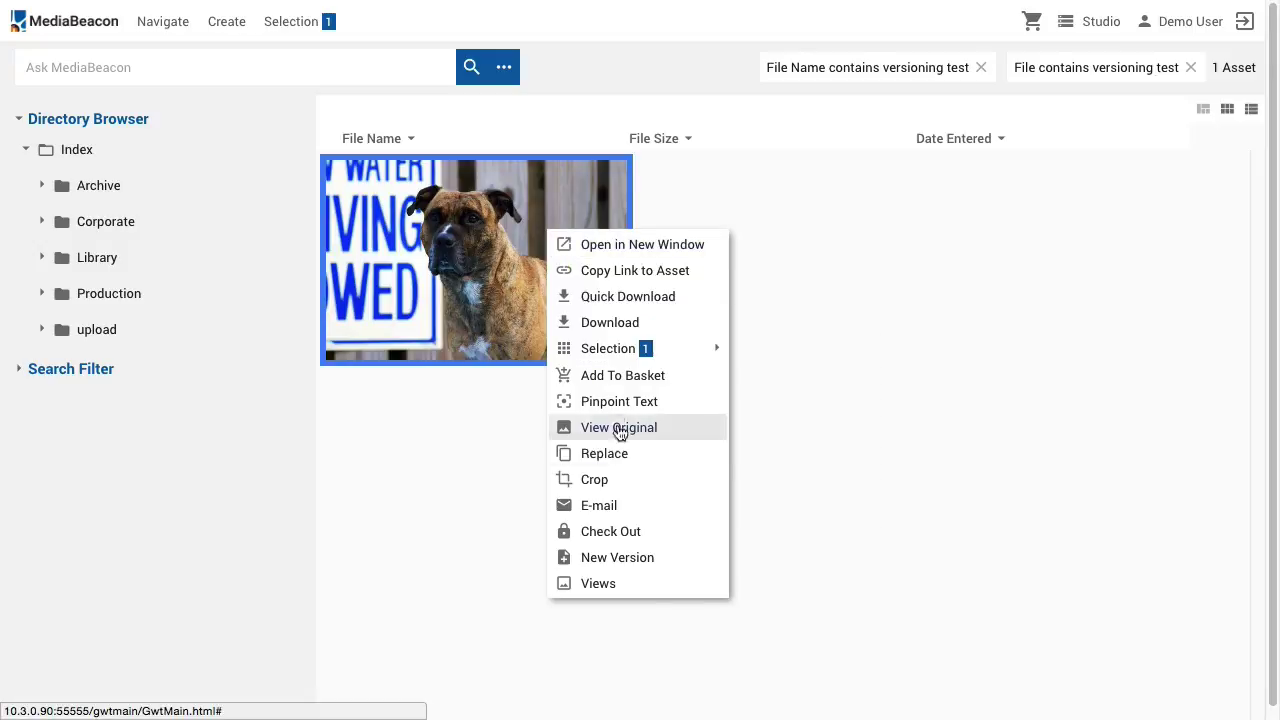
# Create a dog photo version from AdorablePupper.psd, replacing the asset's name, commented 'New Version'
pyautogui.click(632, 557)
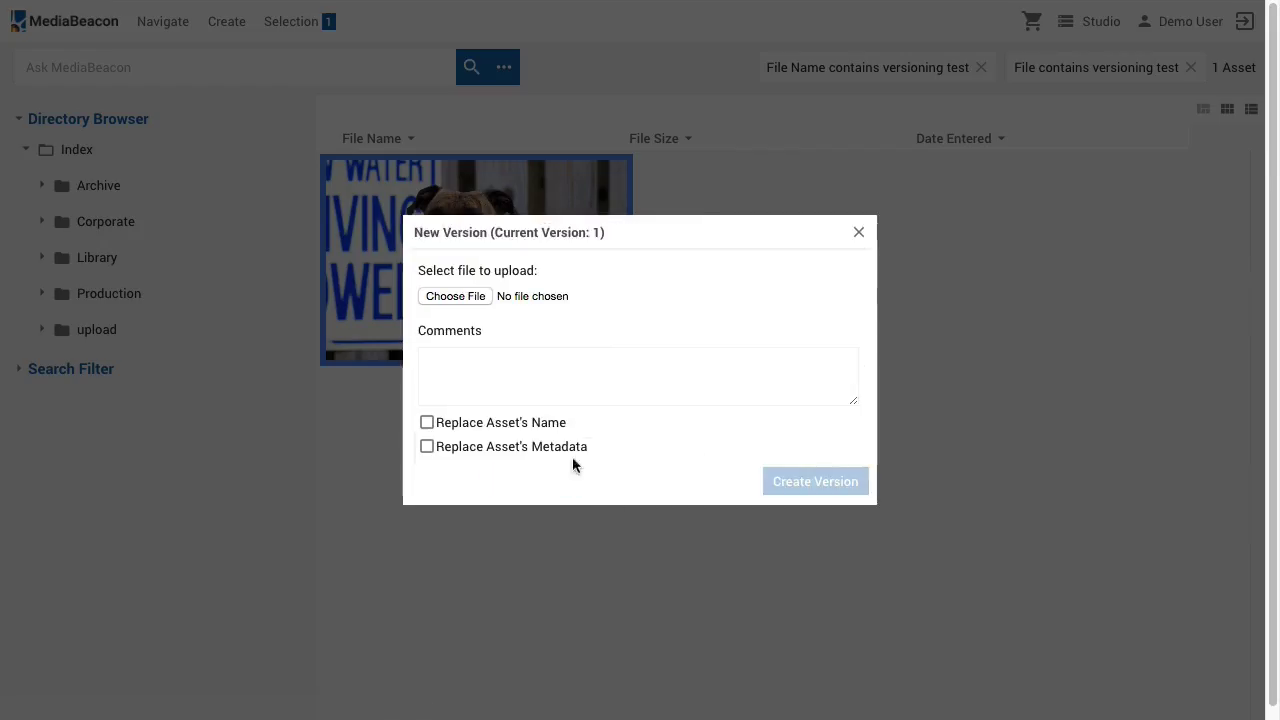
pyautogui.click(455, 296)
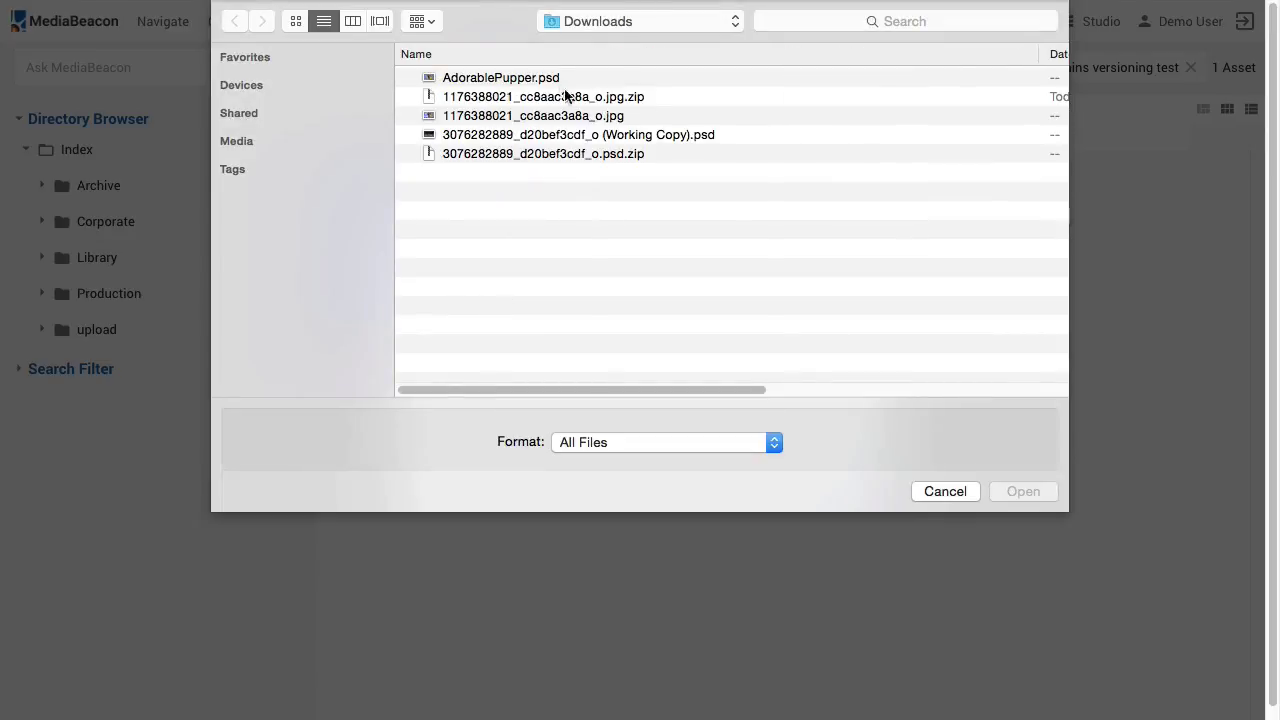
pyautogui.click(558, 79)
pyautogui.click(1019, 490)
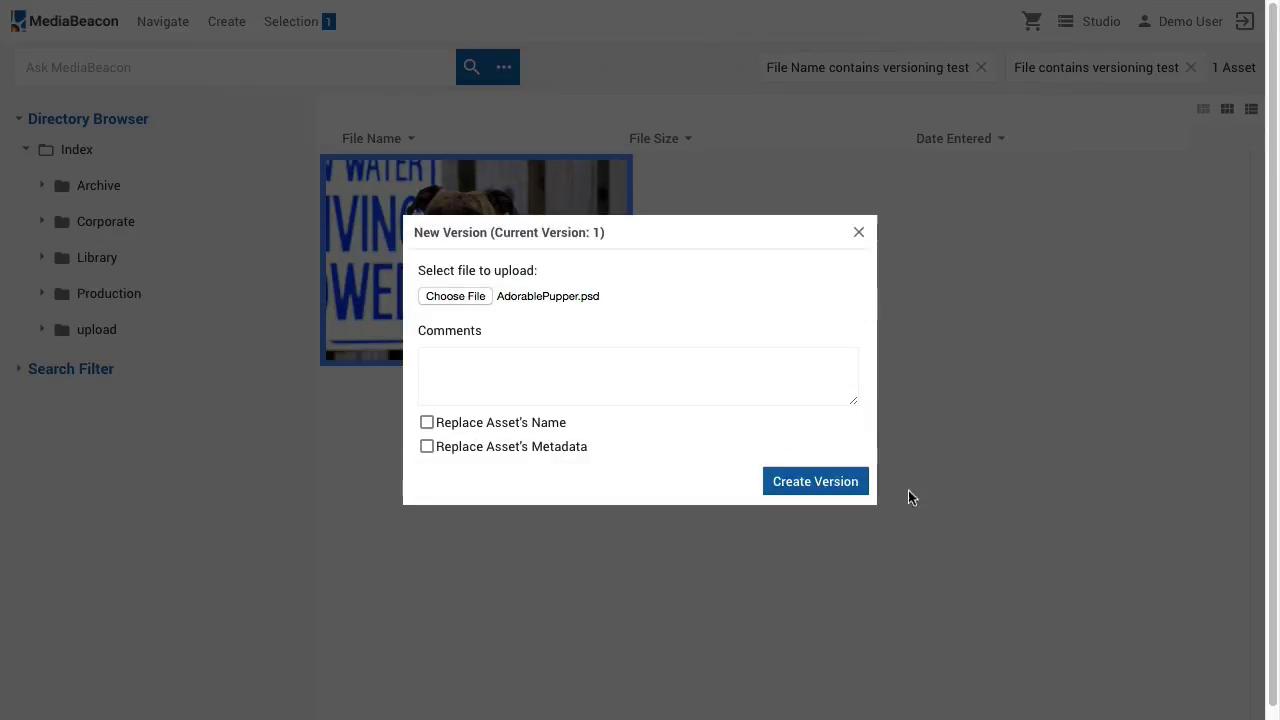
pyautogui.click(562, 422)
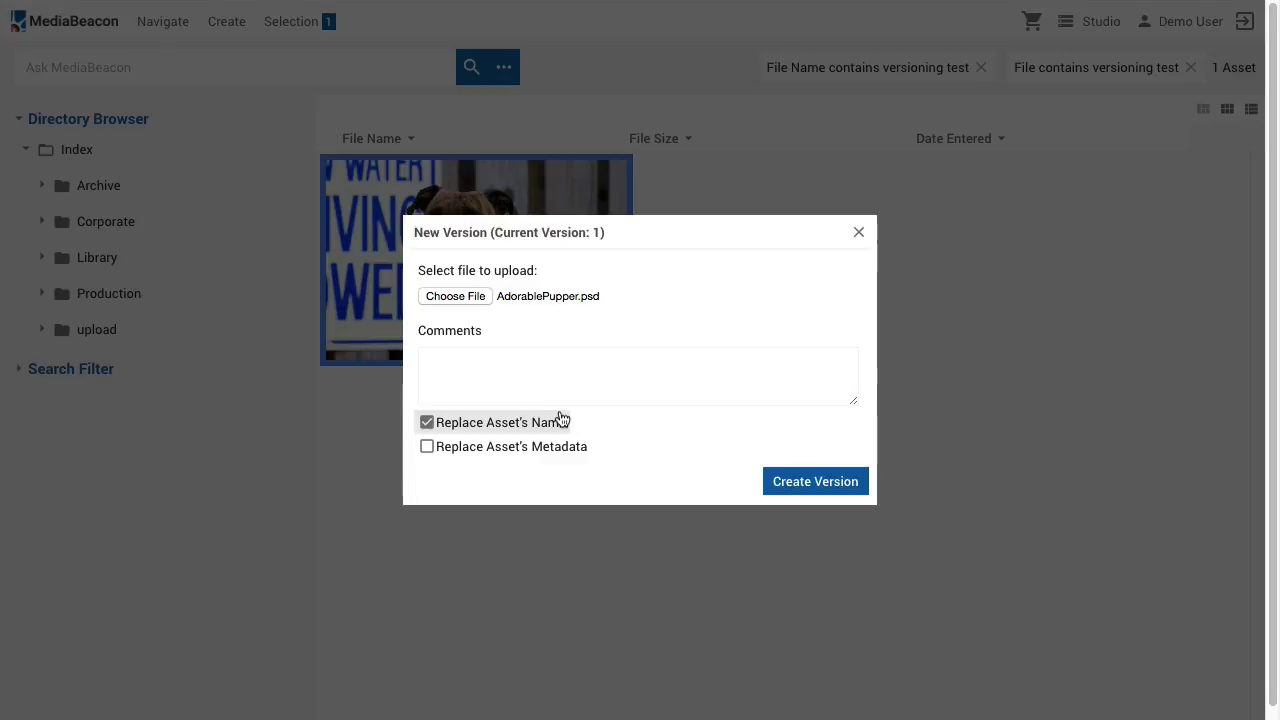
pyautogui.click(552, 377)
pyautogui.write('New V')
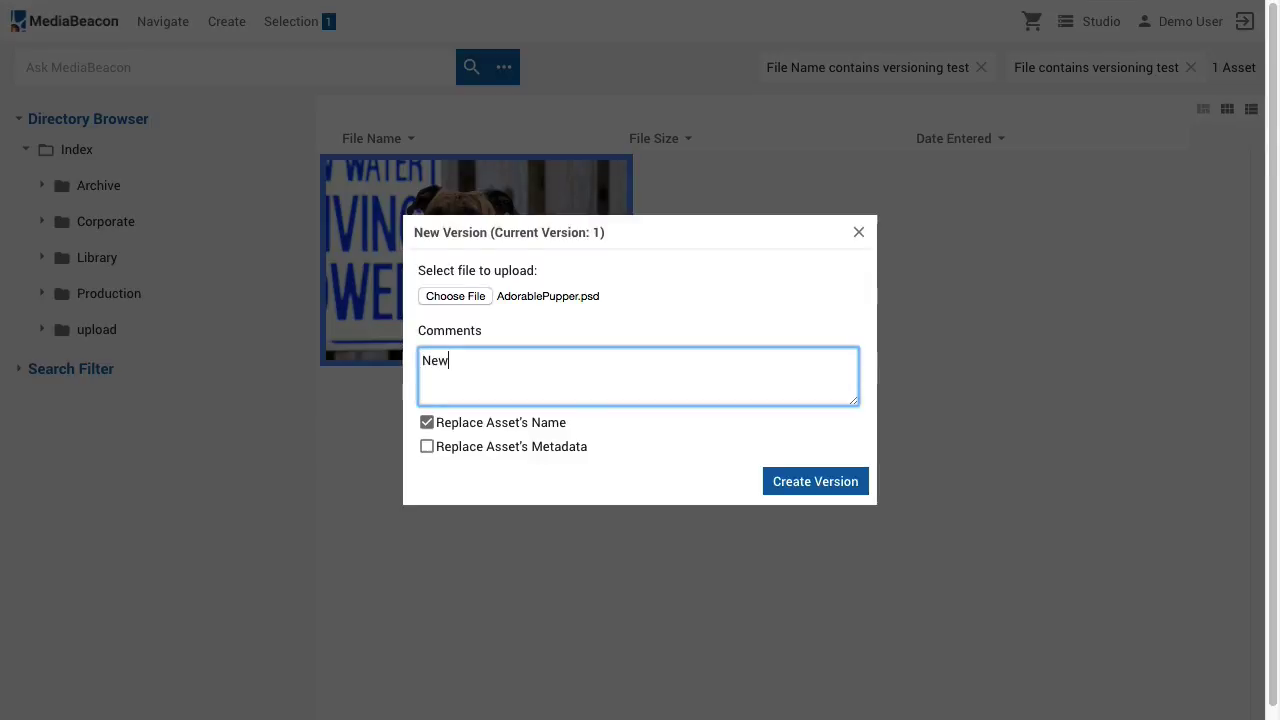
pyautogui.write('ersion')
pyautogui.click(813, 481)
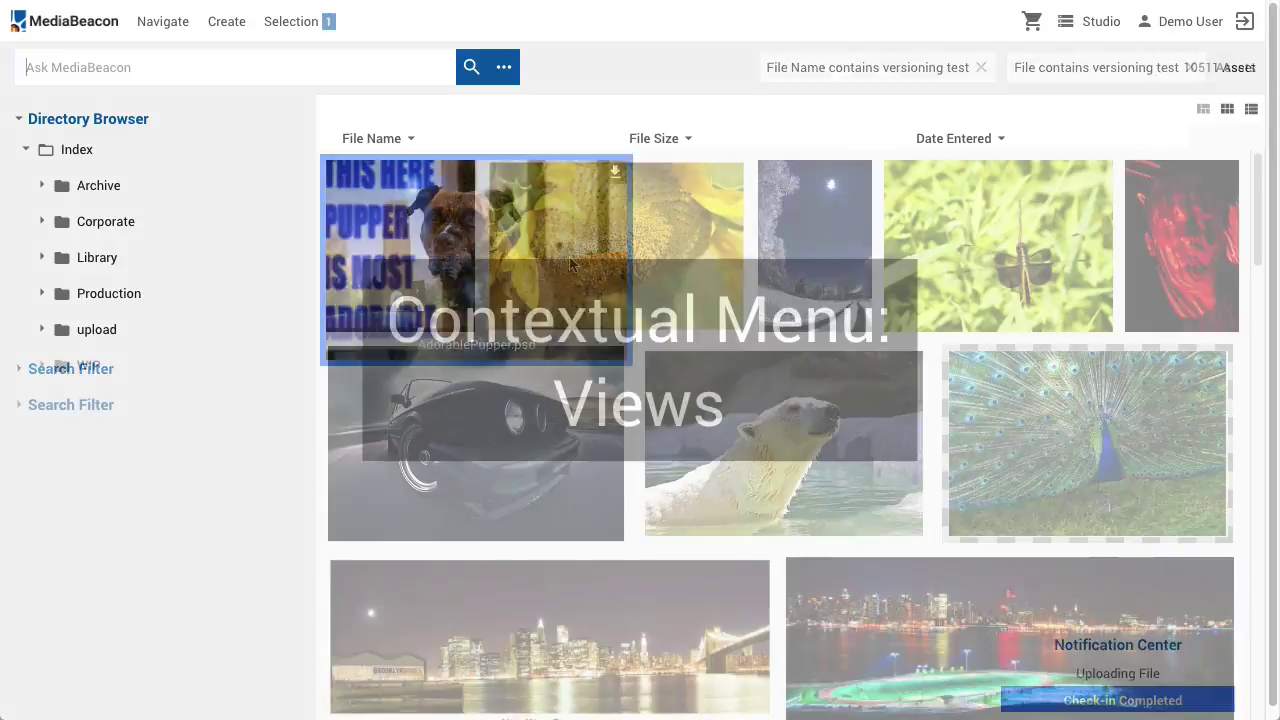
pyautogui.write("grimm's")
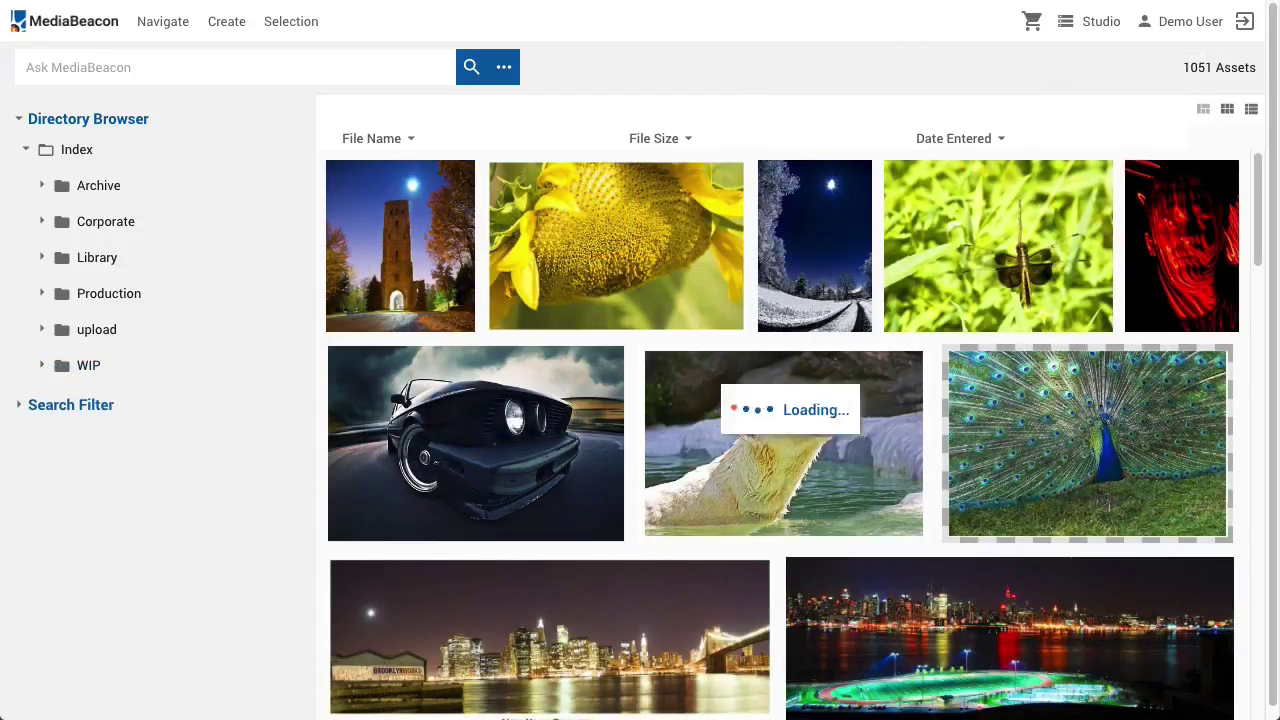
# Search for grimm's and open the preview views of the Grimm's Fairy Tales PDF
pyautogui.press('Return')
pyautogui.click(410, 246)
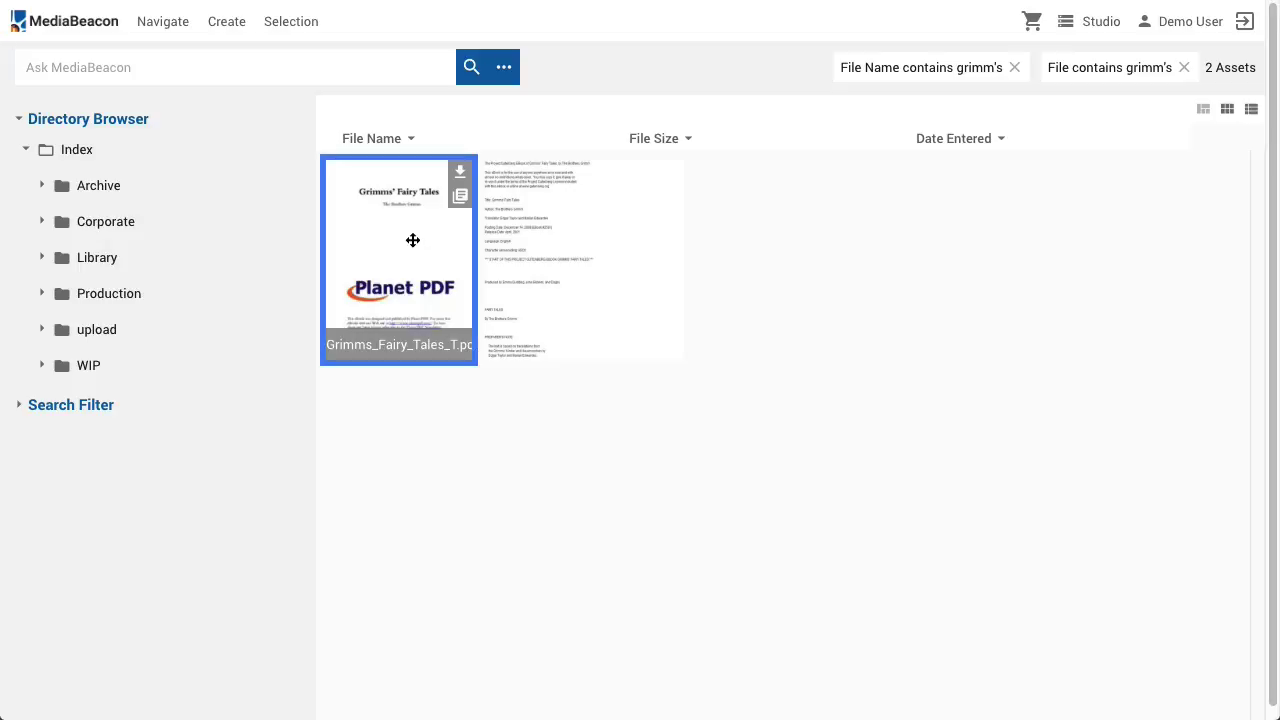
pyautogui.rightClick(412, 243)
pyautogui.click(445, 592)
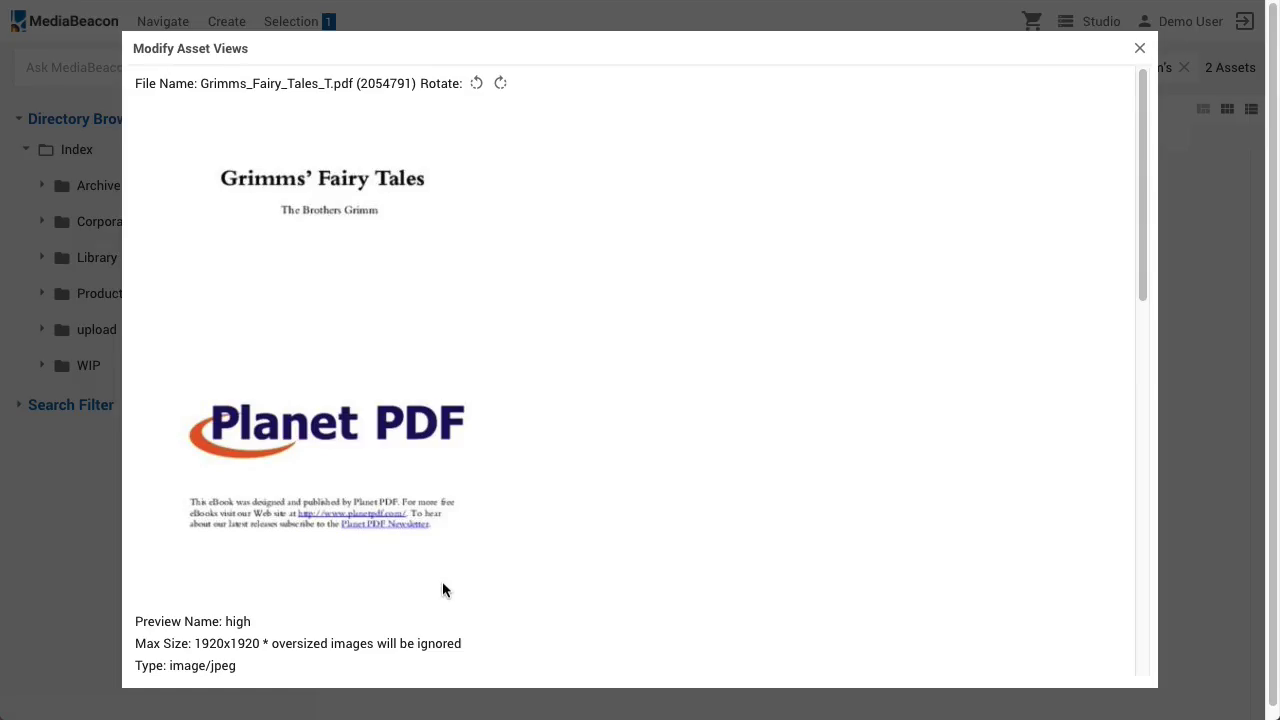
# Choose Grimm's_1812_1024, _512 and _118 images for the high, viewex and thumbnail previews
pyautogui.scroll(-3, 458, 548)
pyautogui.click(262, 586)
pyautogui.click(541, 86)
pyautogui.doubleClick(541, 86)
pyautogui.scroll(-6, 607, 522)
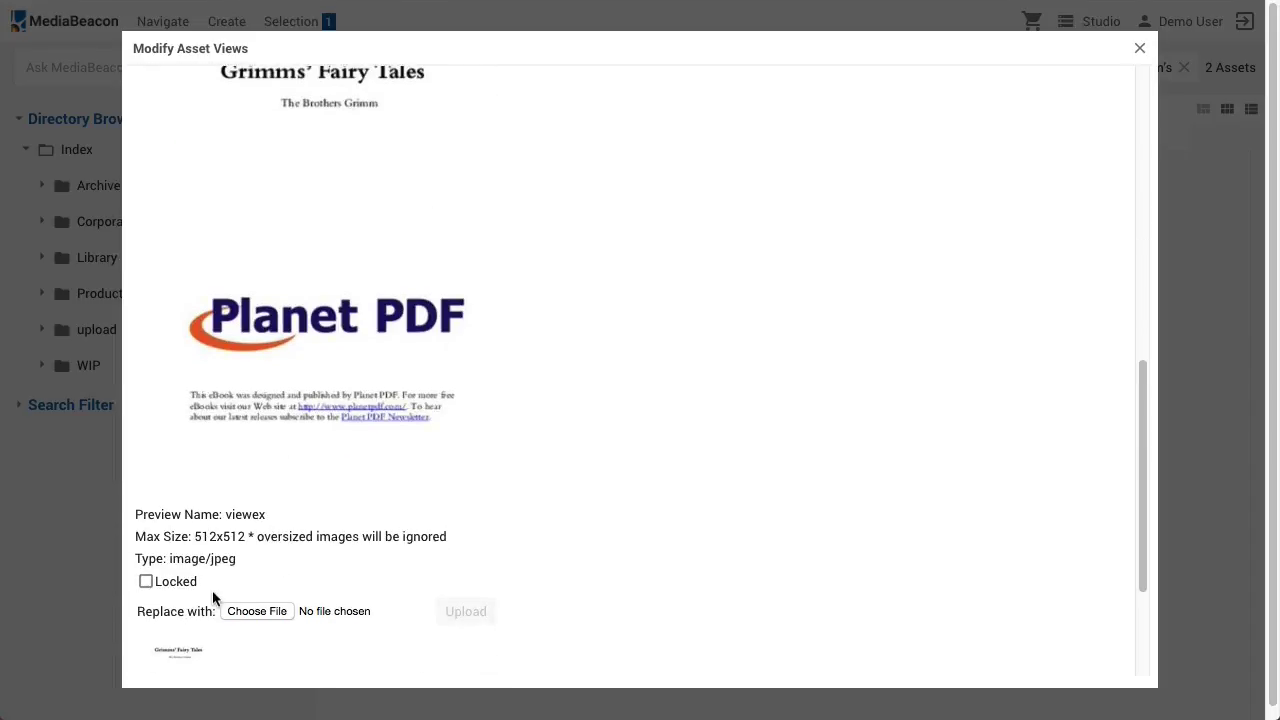
pyautogui.click(257, 611)
pyautogui.doubleClick(508, 96)
pyautogui.scroll(-5, 460, 526)
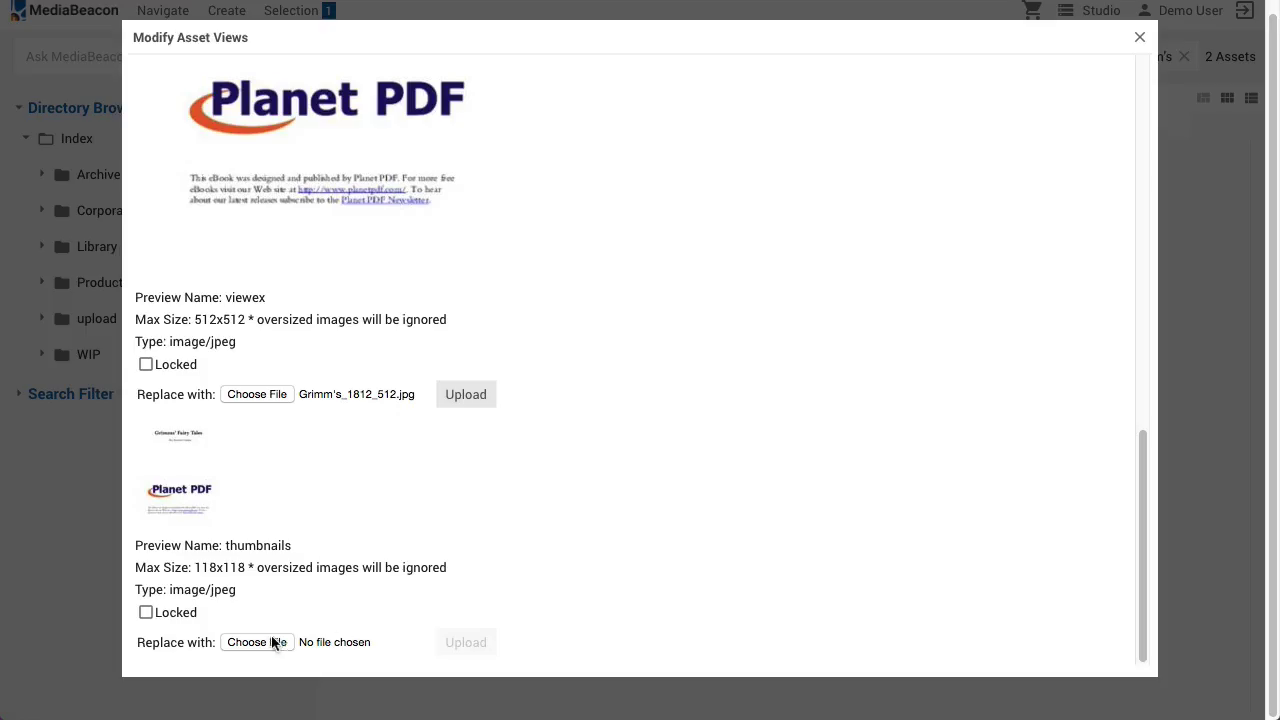
pyautogui.click(257, 642)
pyautogui.click(525, 134)
pyautogui.click(1021, 491)
# Upload the three replacement previews and close the views window
pyautogui.click(465, 642)
pyautogui.click(466, 394)
pyautogui.scroll(5, 577, 229)
pyautogui.click(466, 225)
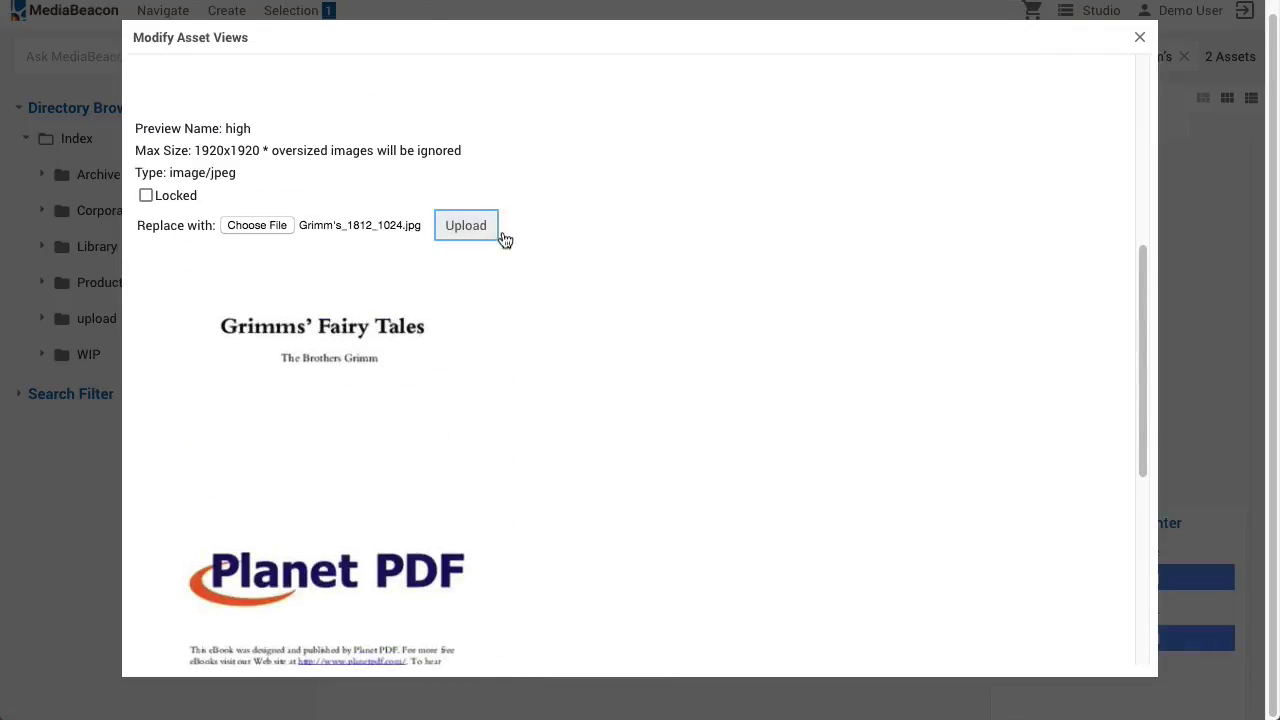
pyautogui.click(1139, 34)
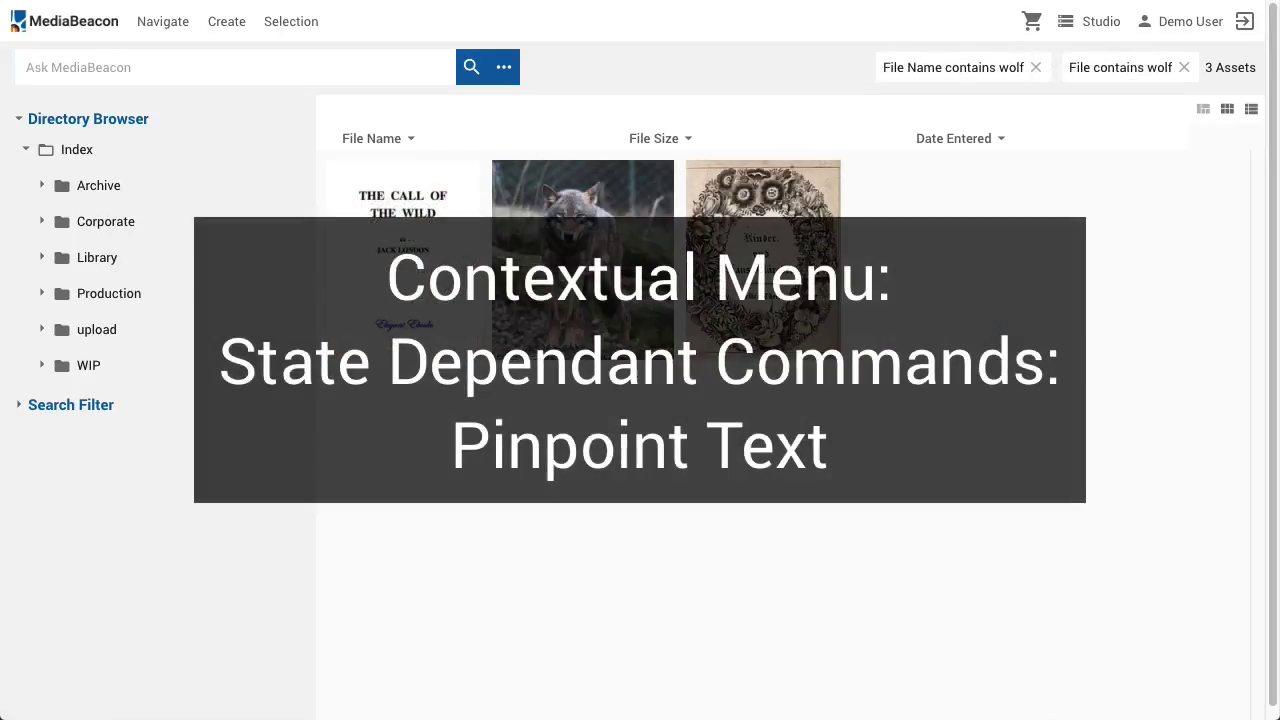
pyautogui.rightClick(378, 212)
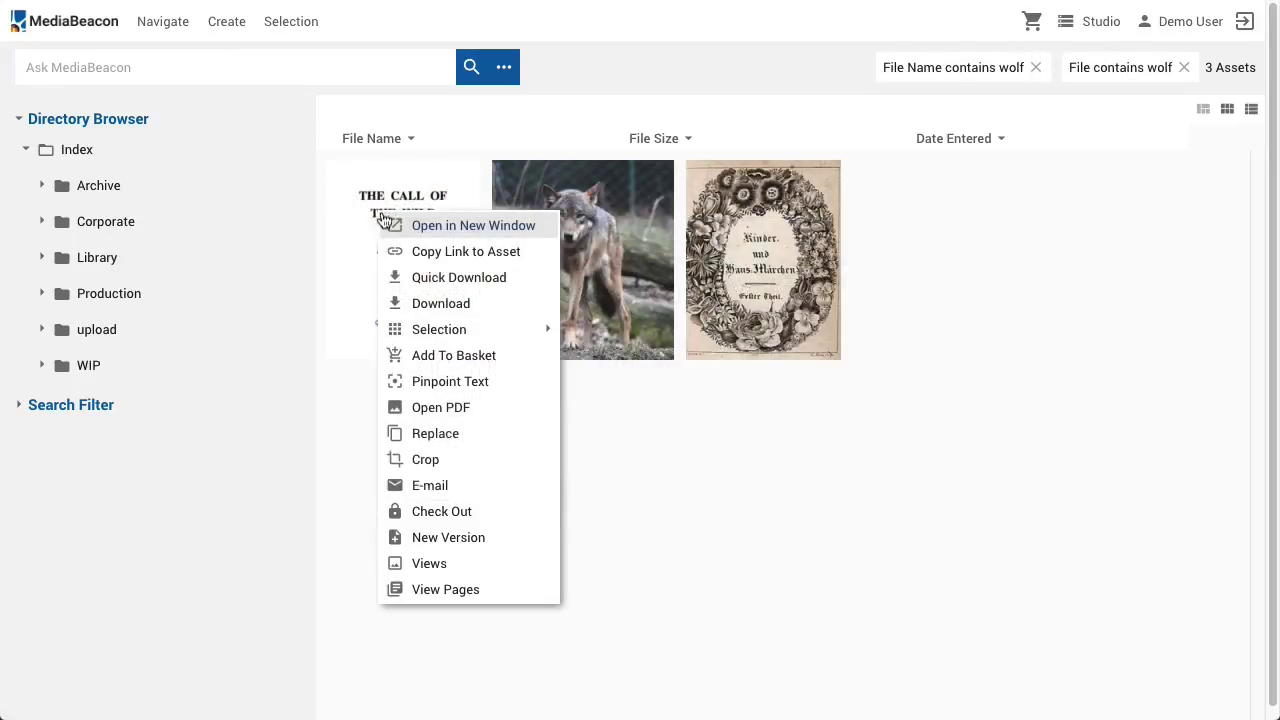
pyautogui.click(440, 380)
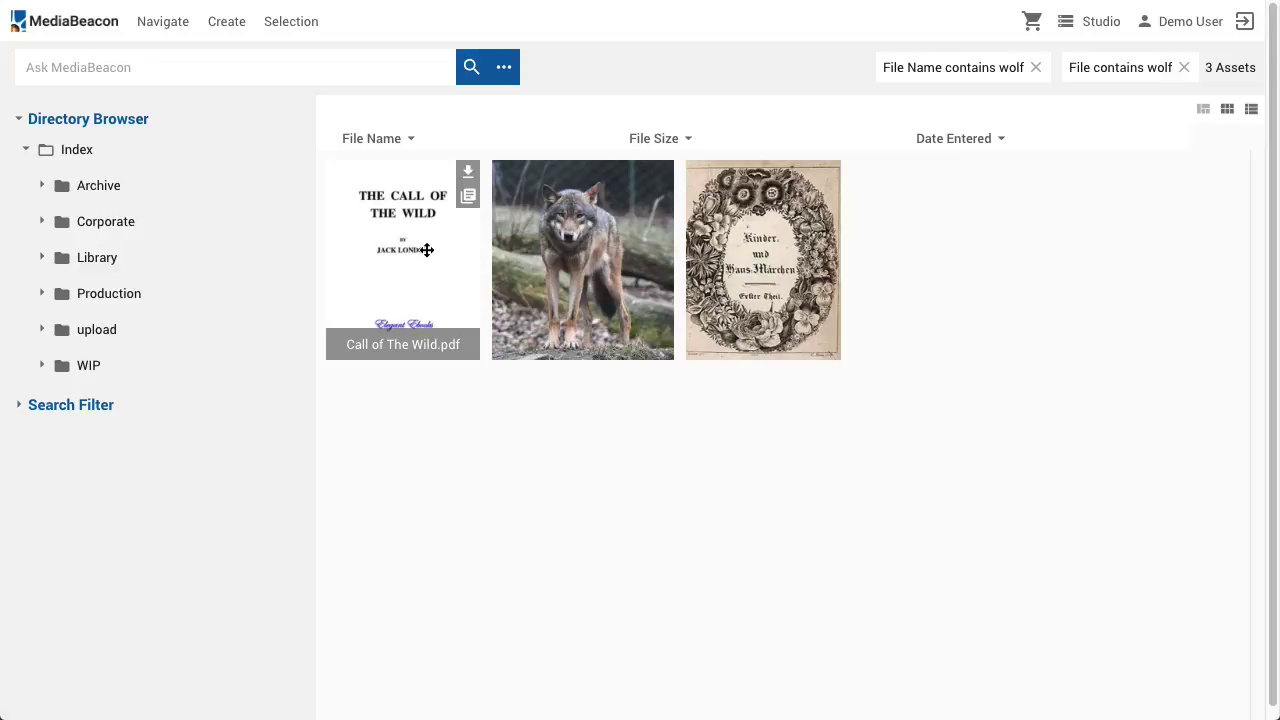
pyautogui.click(477, 201)
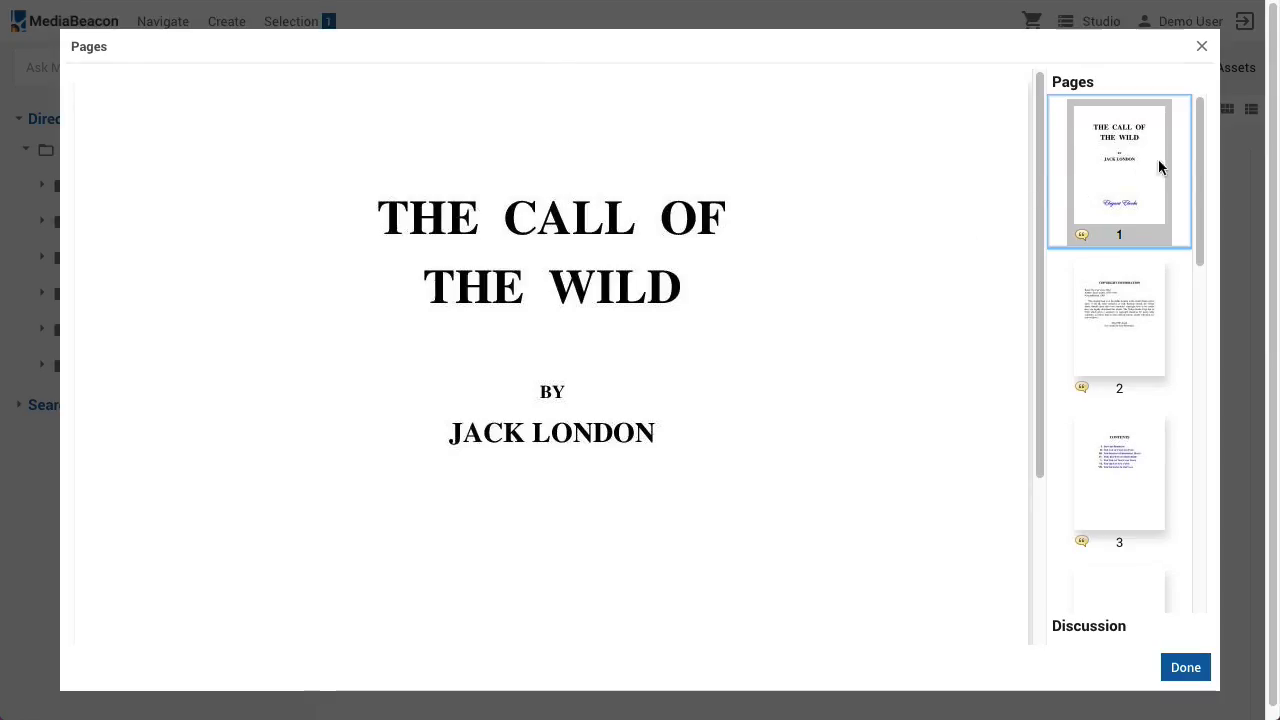
pyautogui.moveTo(1198, 138); pyautogui.dragTo(1162, 425)
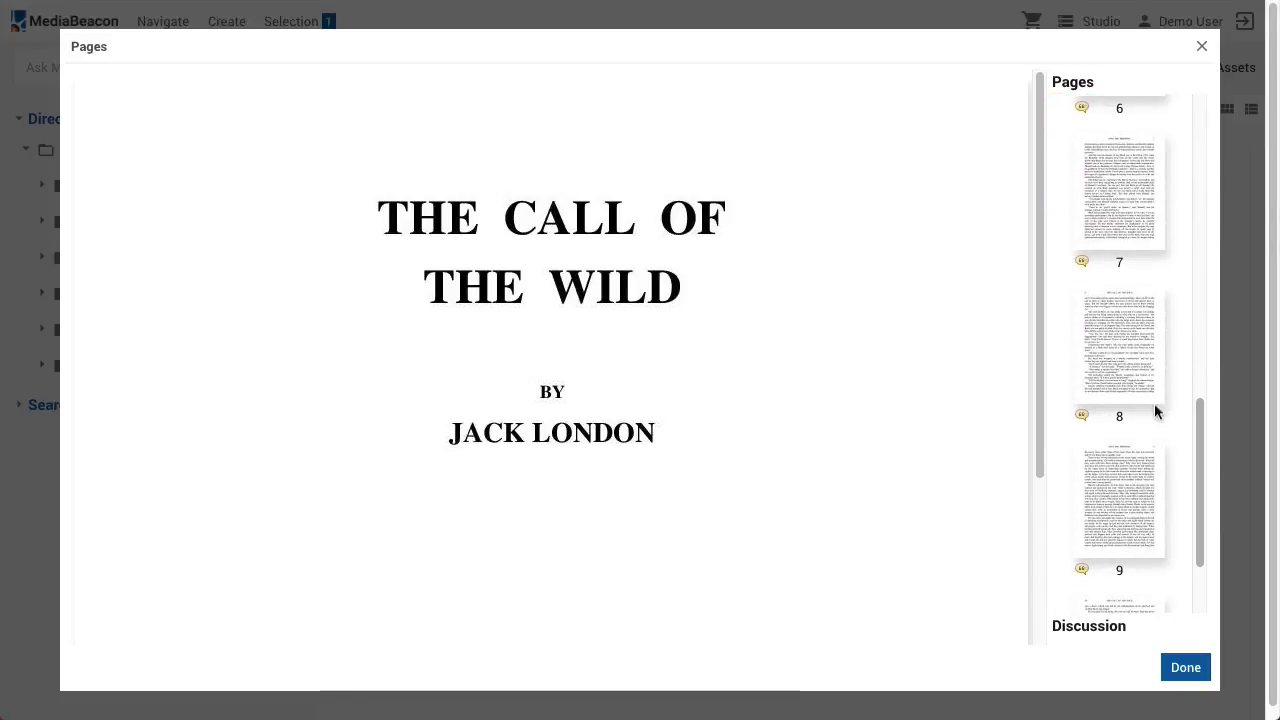
pyautogui.click(1130, 358)
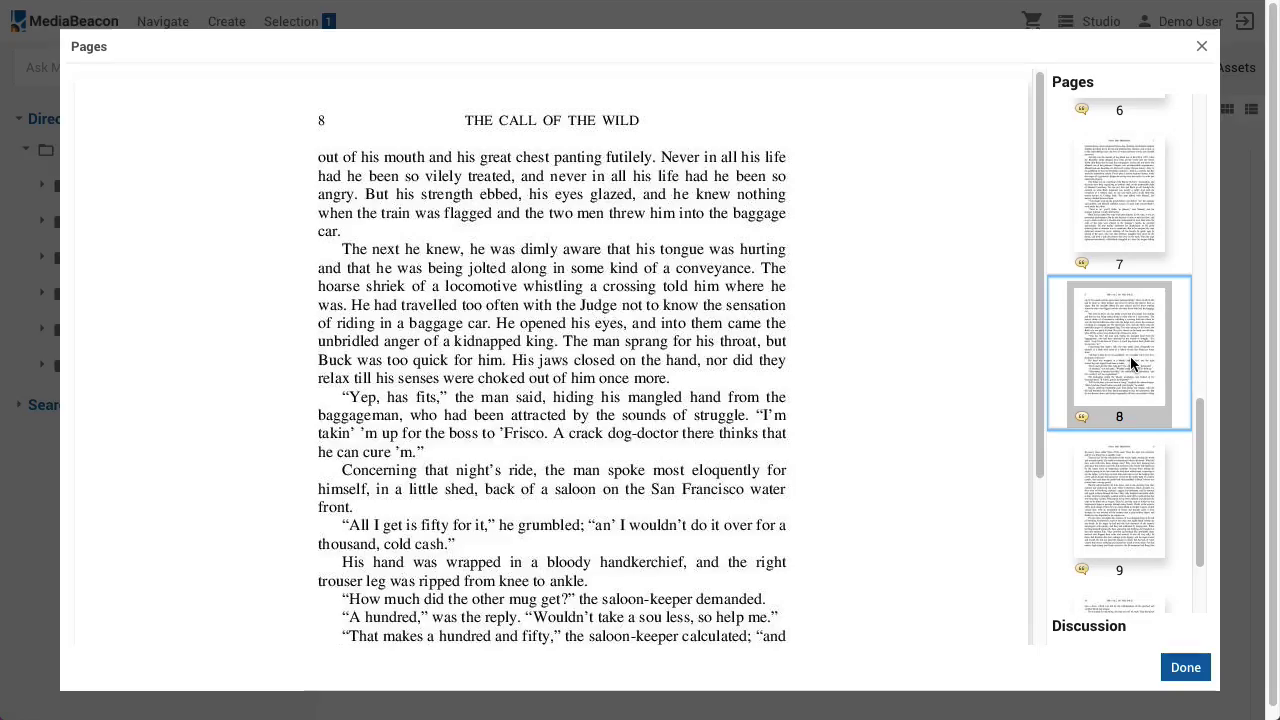
pyautogui.click(1185, 667)
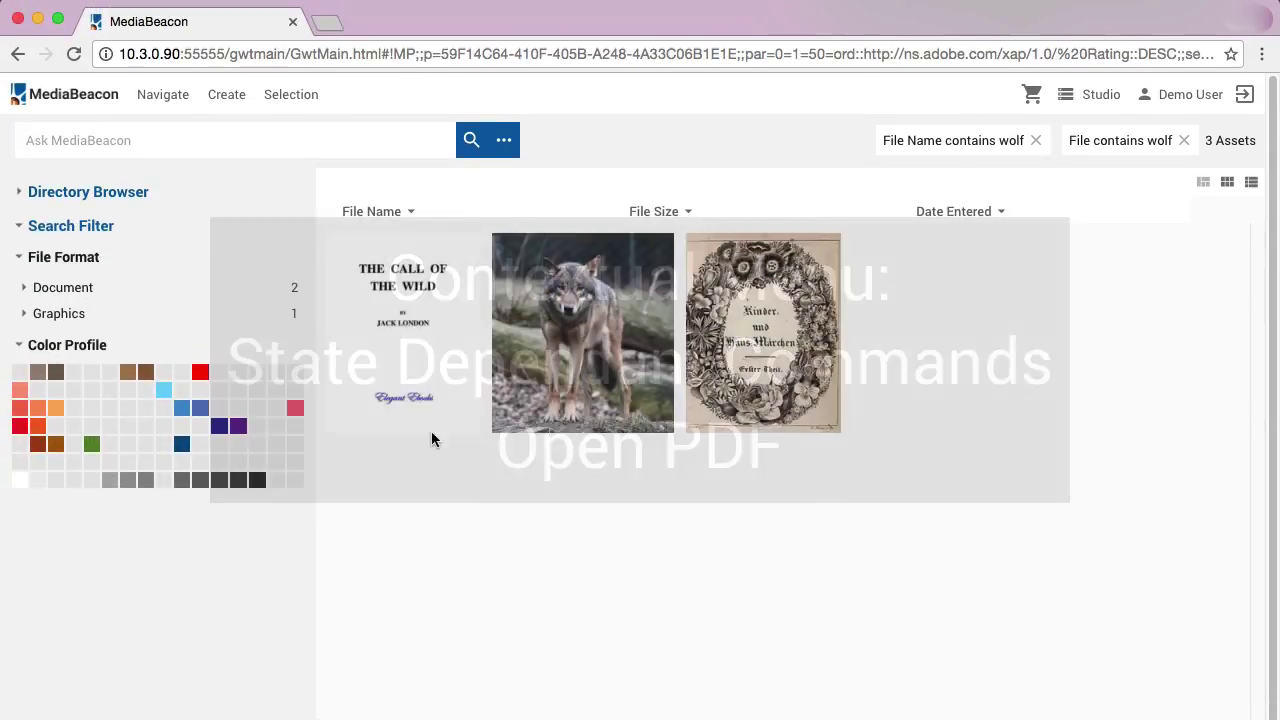
# Open The Call of the Wild as a PDF in a new tab and scroll through it
pyautogui.rightClick(421, 316)
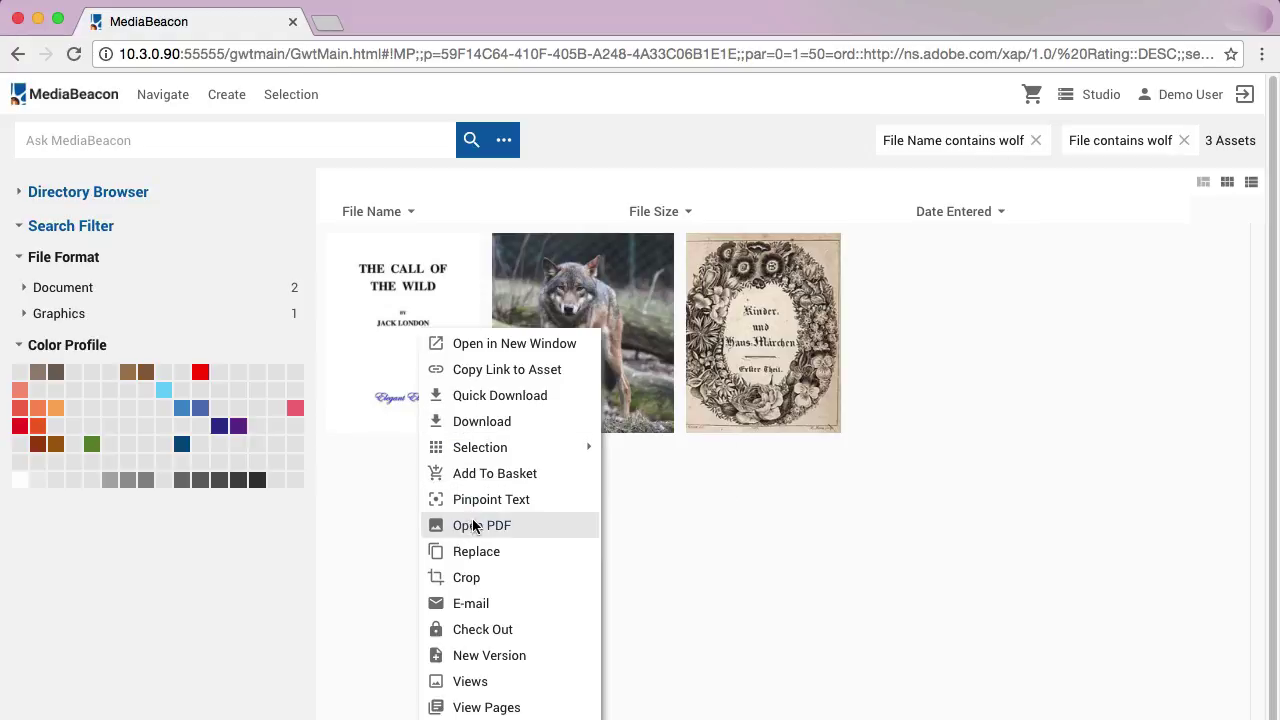
pyautogui.click(474, 525)
pyautogui.scroll(-20, 828, 518)
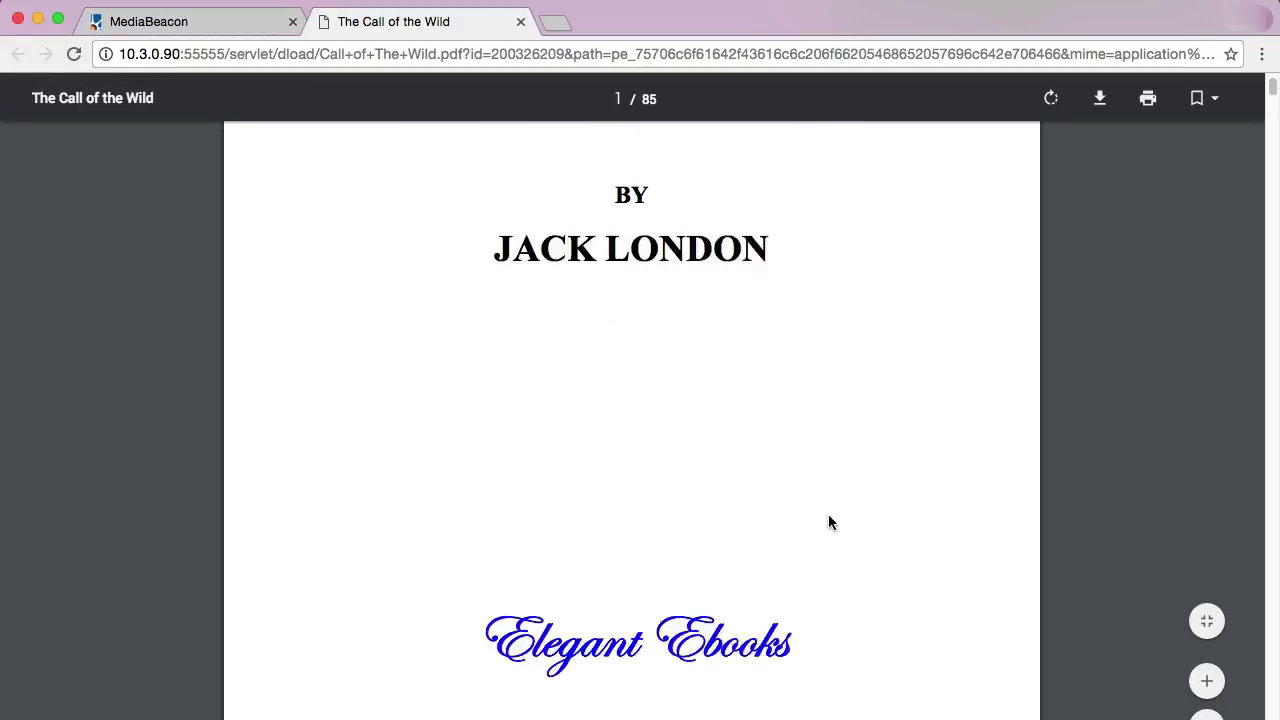
pyautogui.scroll(-10, 828, 521)
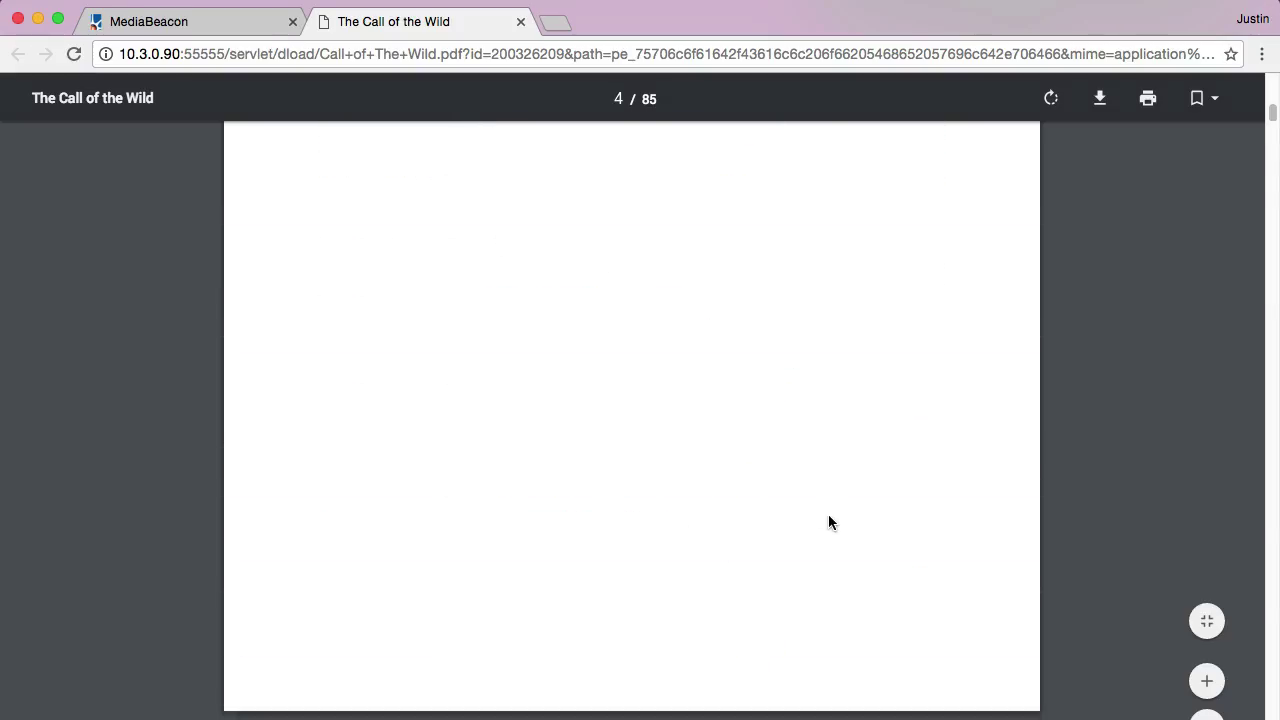
pyautogui.scroll(-1, 828, 516)
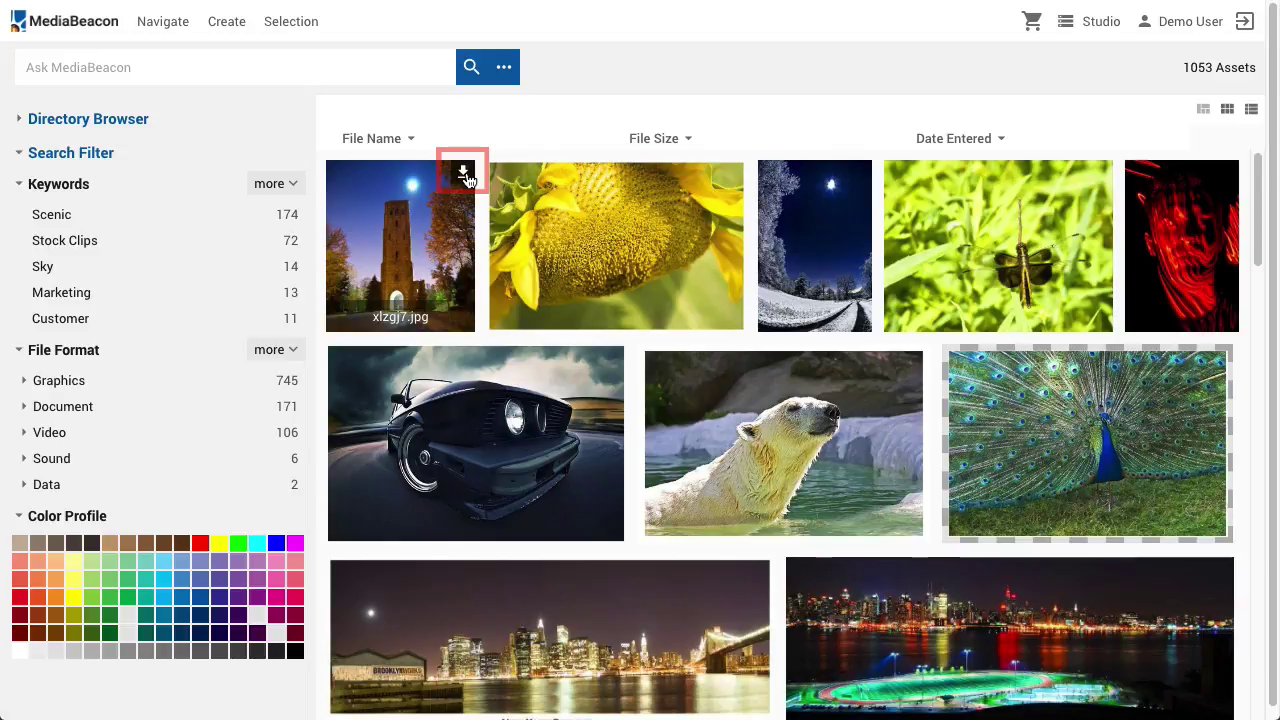
# Download the tower photo xlzgj7.jpg as Web PNG, then rename NYskyline.jpg to 'New York Skyline'
pyautogui.click(465, 176)
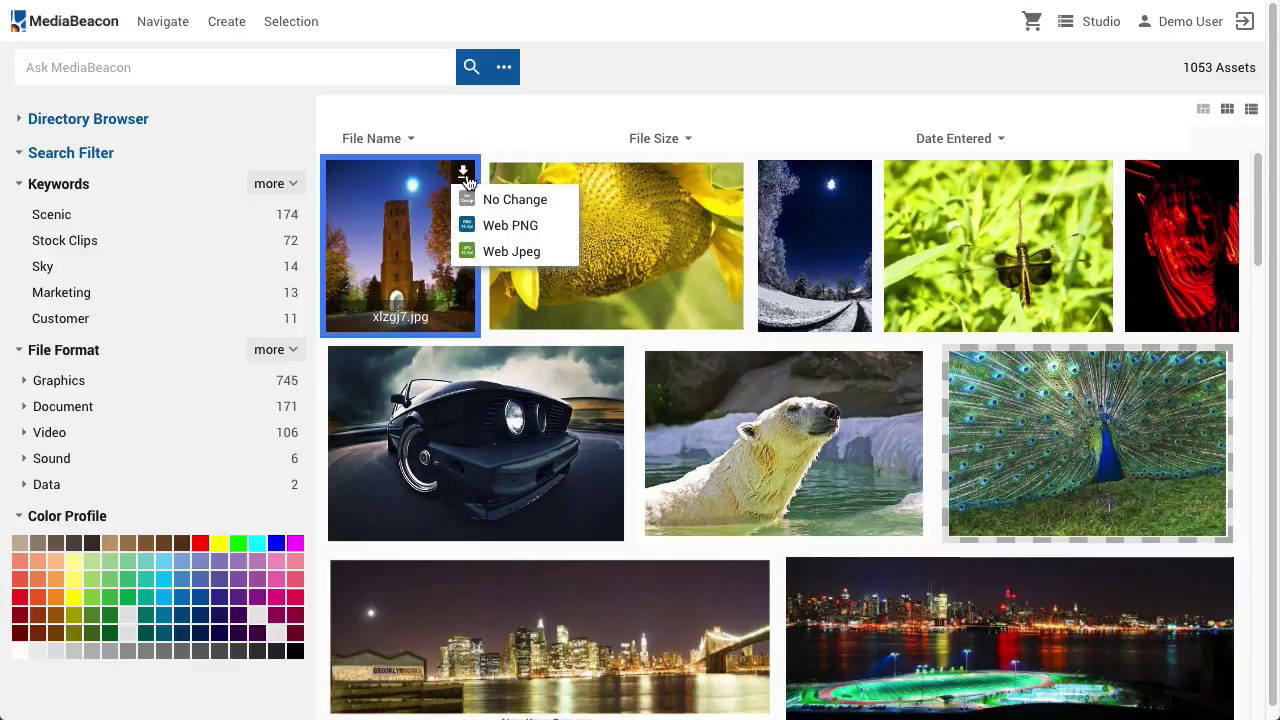
pyautogui.click(474, 223)
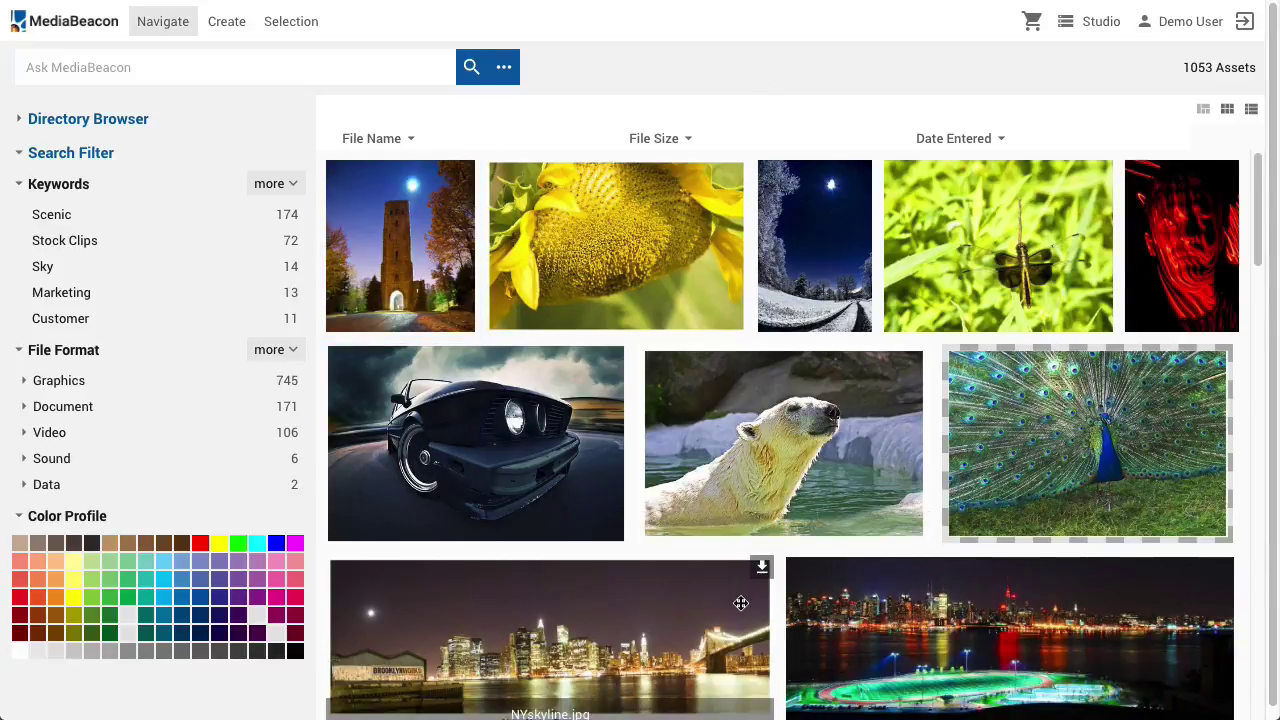
pyautogui.scroll(-2, 740, 600)
pyautogui.scroll(-2, 740, 596)
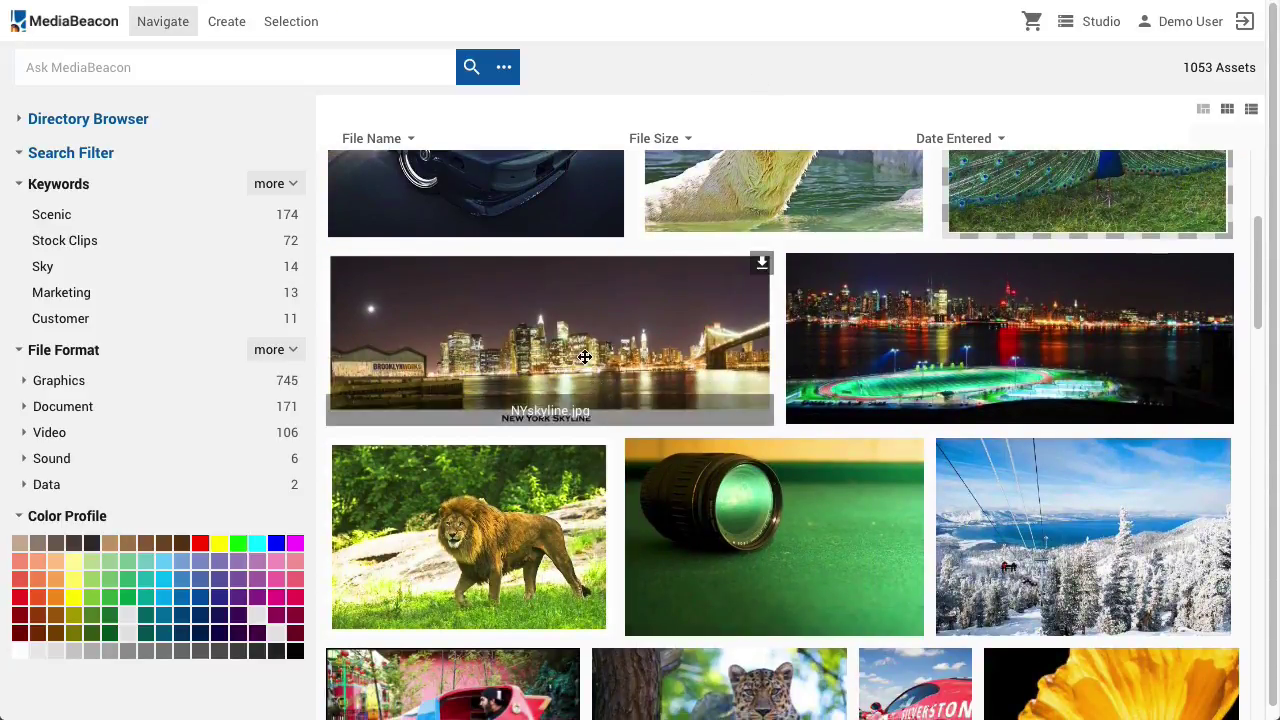
pyautogui.click(567, 398)
pyautogui.write('New York Sky')
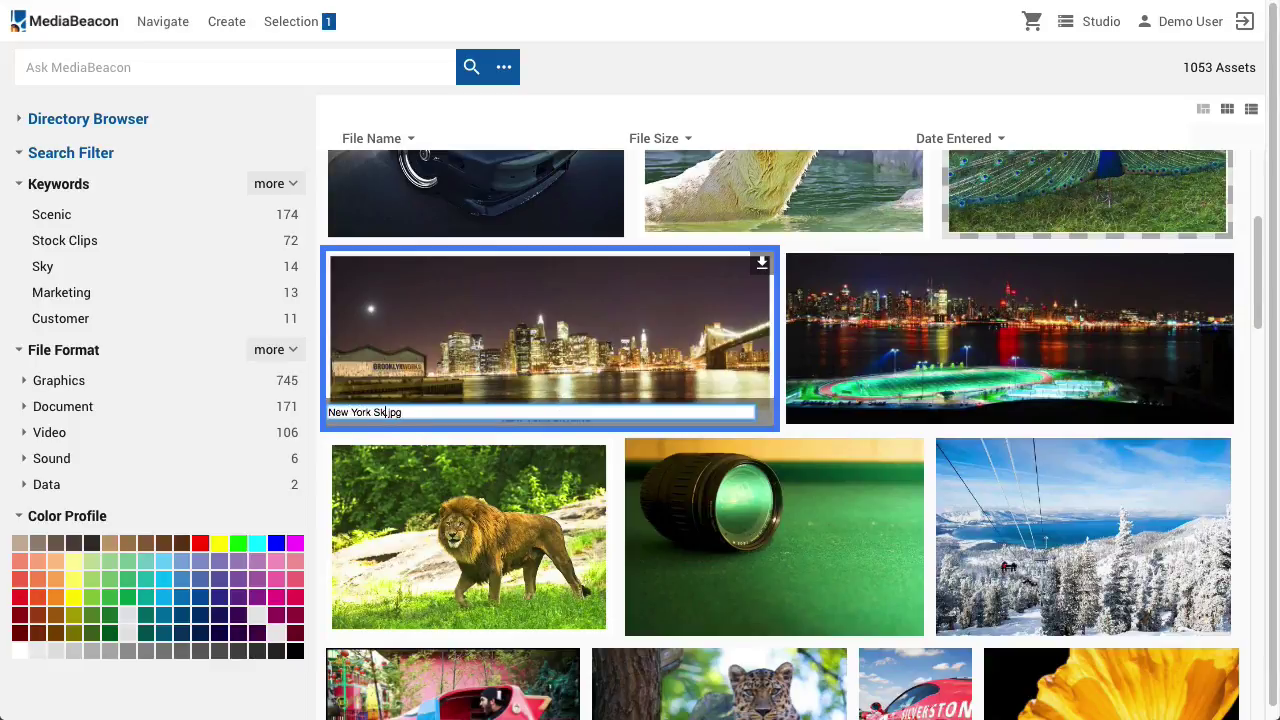
pyautogui.write('line')
pyautogui.press('Return')
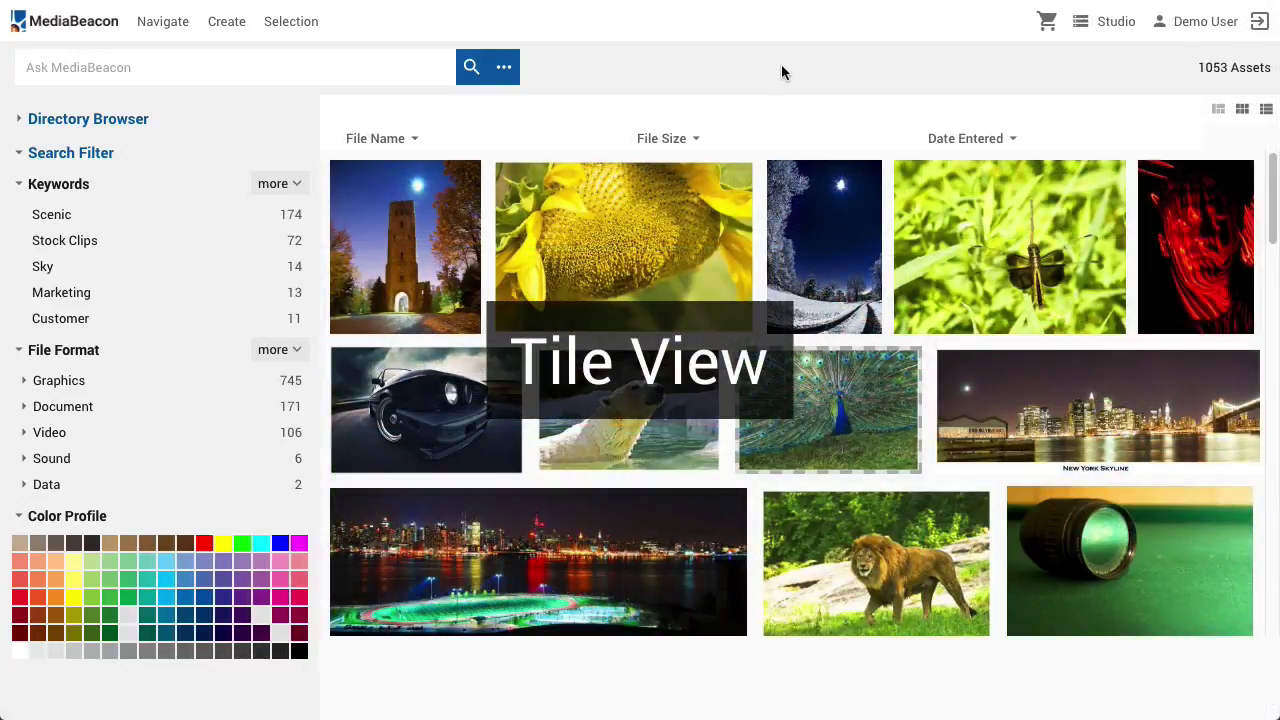
# Change the asset layout and page through the library, jumping to page 72
pyautogui.click(1242, 109)
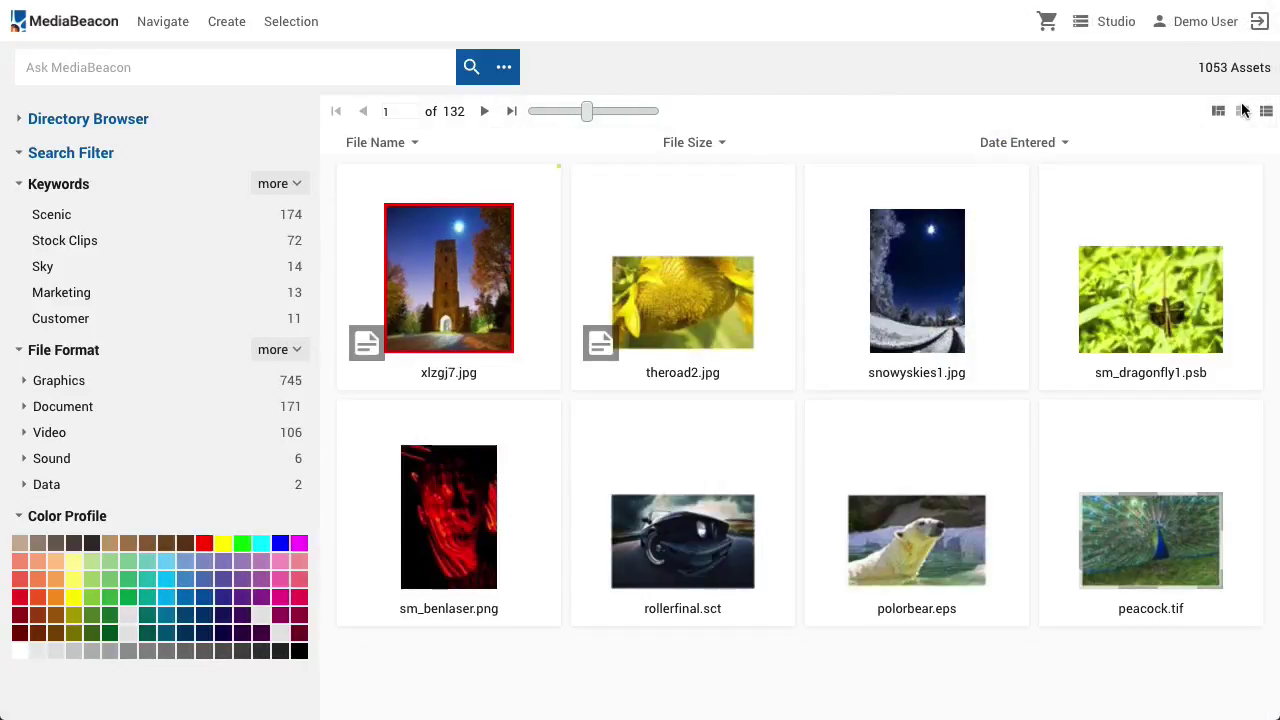
pyautogui.click(486, 112)
pyautogui.click(486, 112)
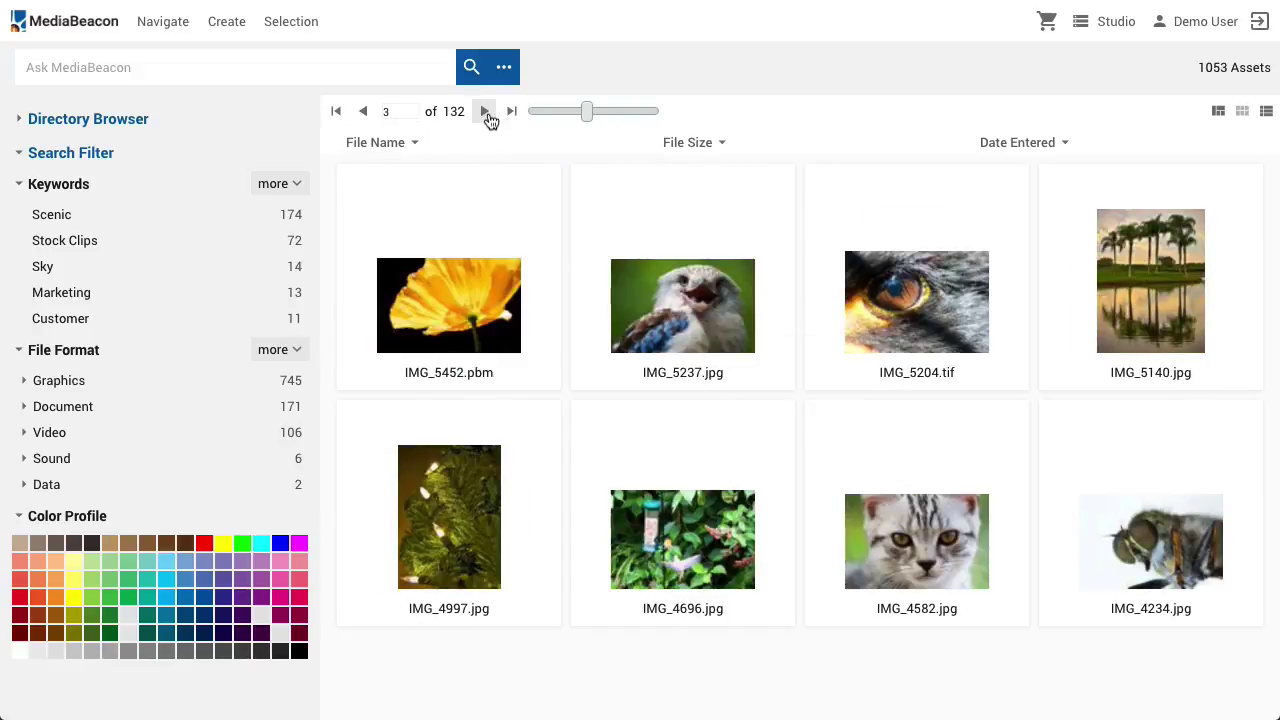
pyautogui.click(487, 116)
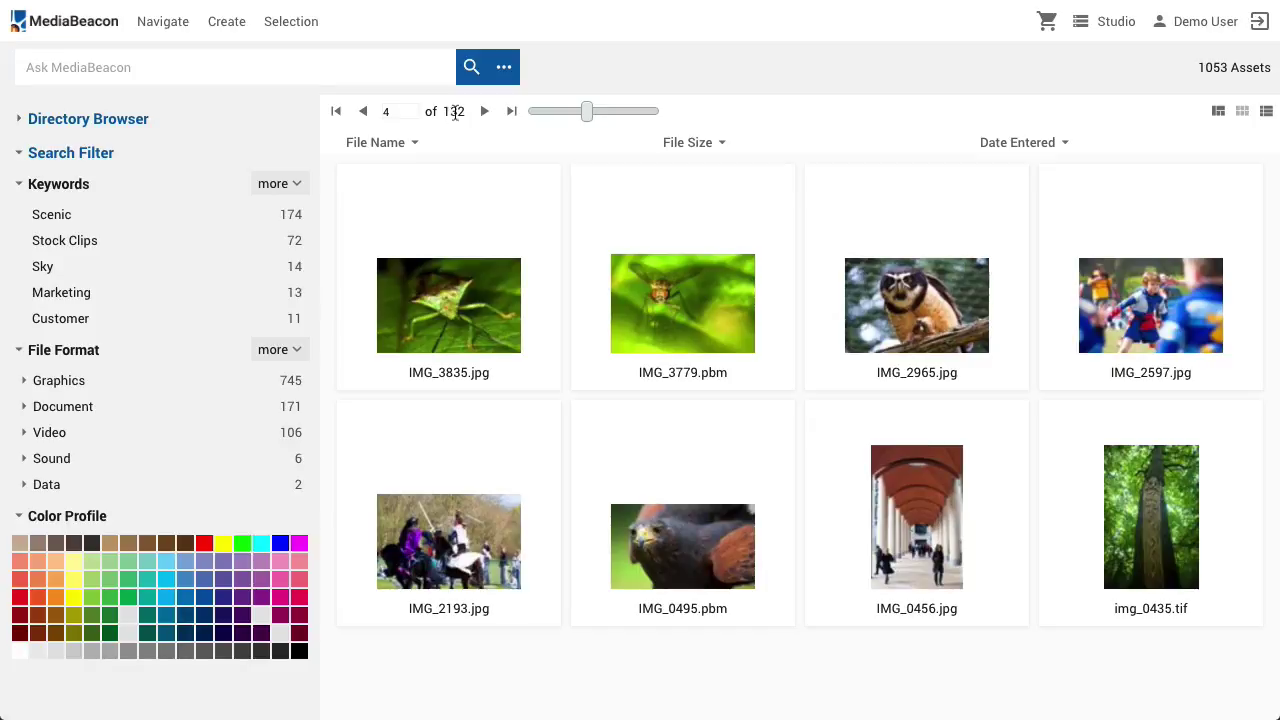
pyautogui.doubleClick(403, 108)
pyautogui.click(486, 112)
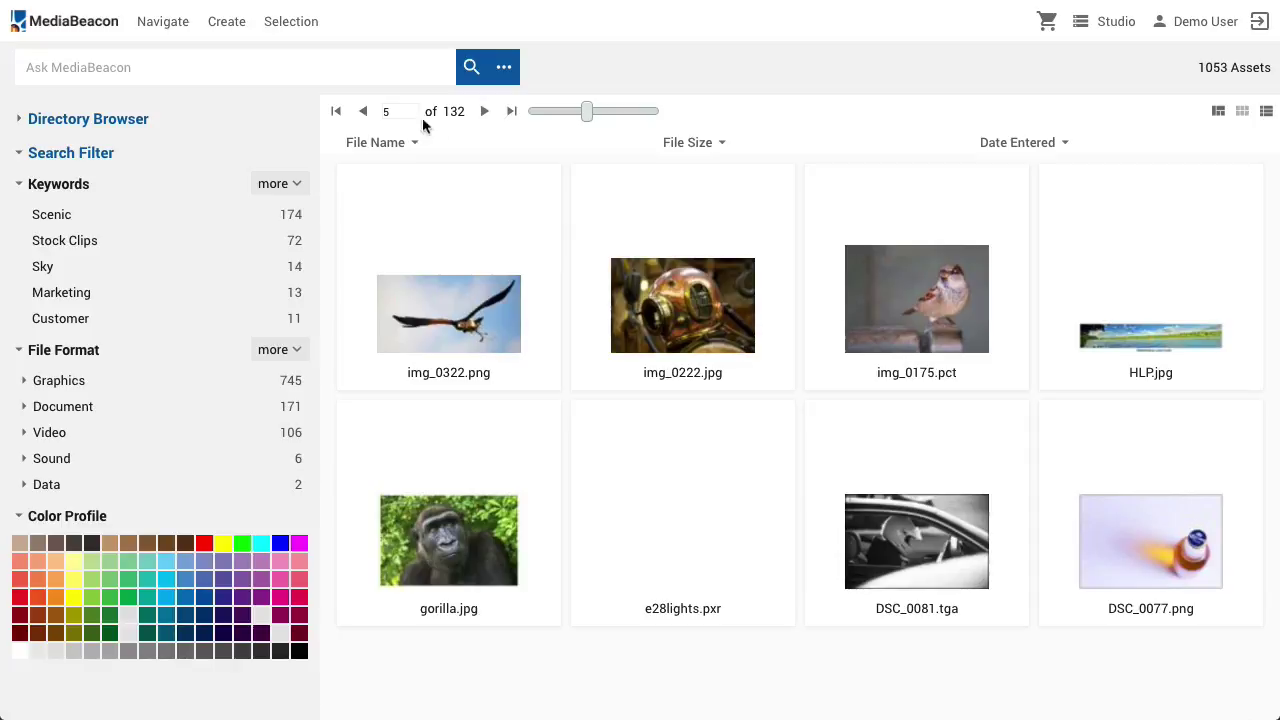
pyautogui.doubleClick(389, 111)
pyautogui.write('72')
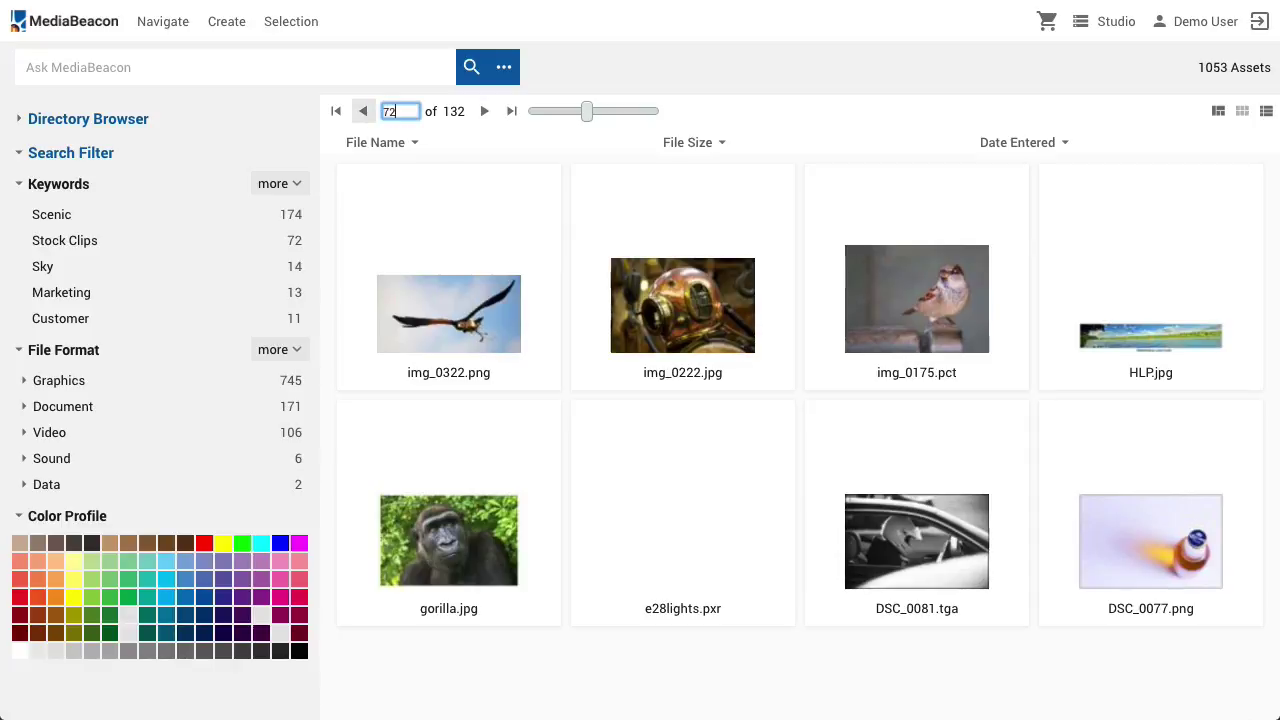
pyautogui.press('Return')
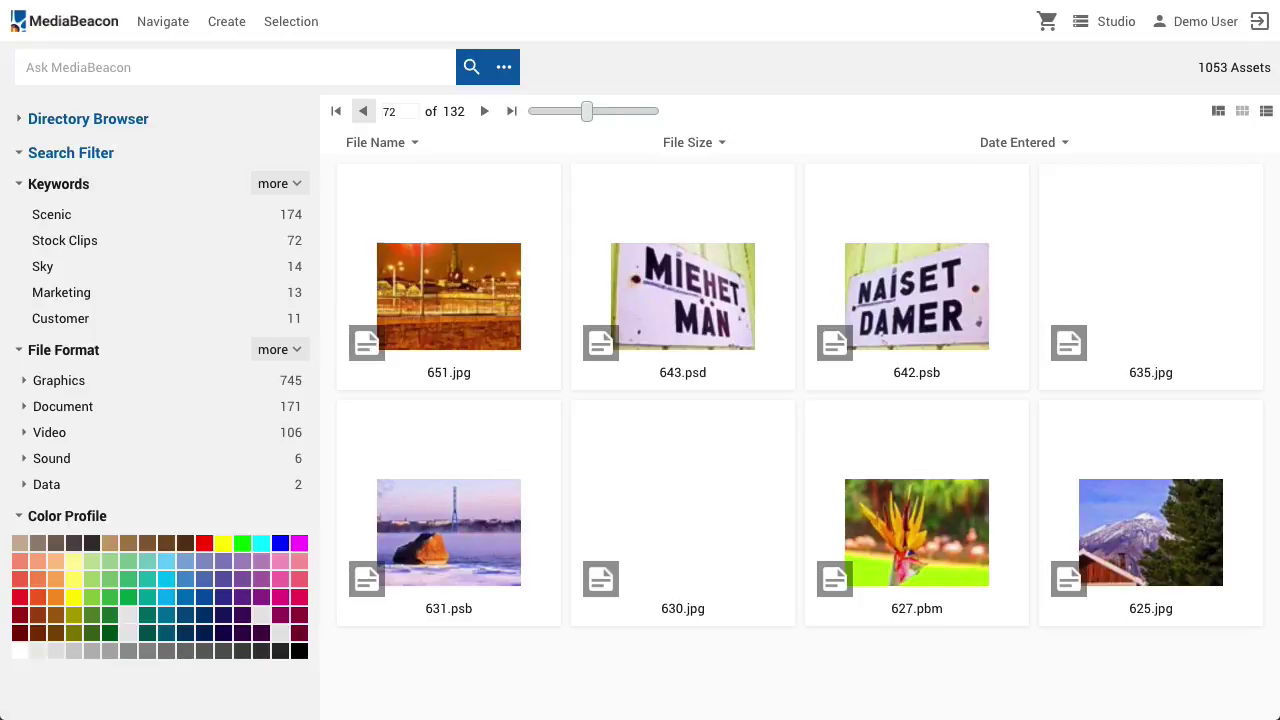
# Shrink thumbnails to six per row, restore four per row, and marquee-select all eight assets
pyautogui.moveTo(589, 115); pyautogui.dragTo(528, 110)
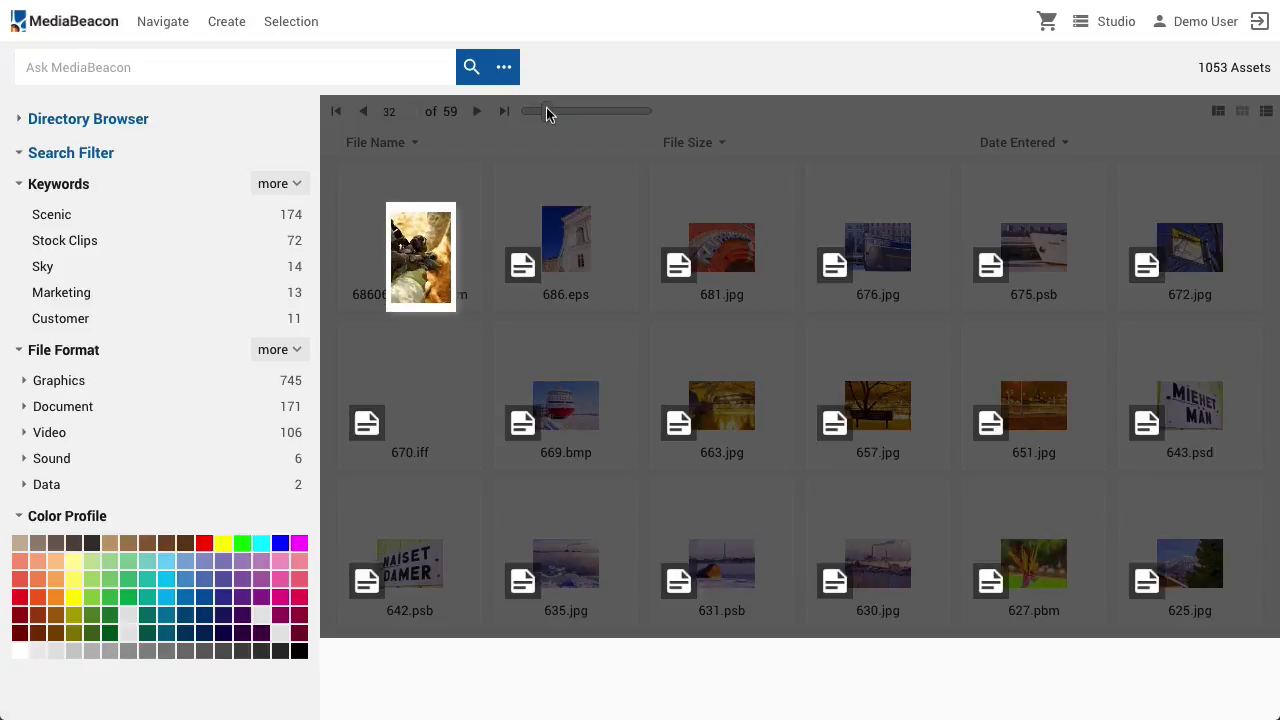
pyautogui.moveTo(546, 110); pyautogui.dragTo(587, 115)
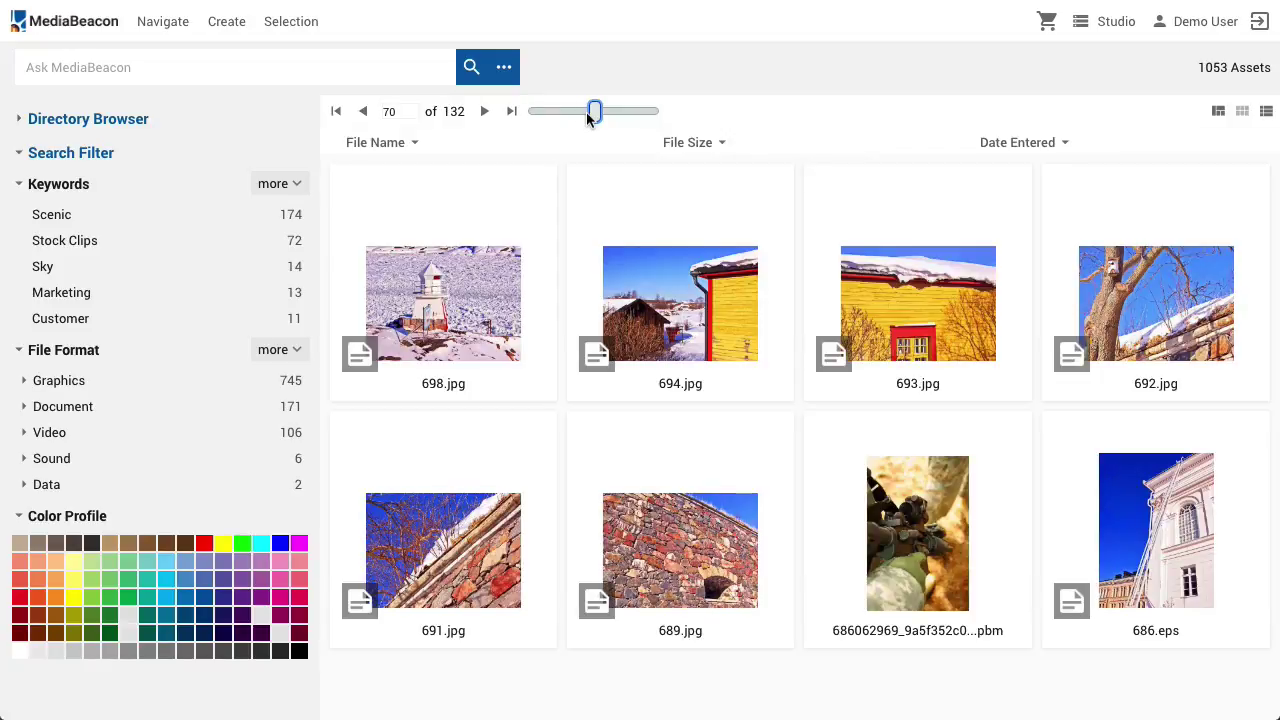
pyautogui.moveTo(368, 168); pyautogui.dragTo(1147, 500)
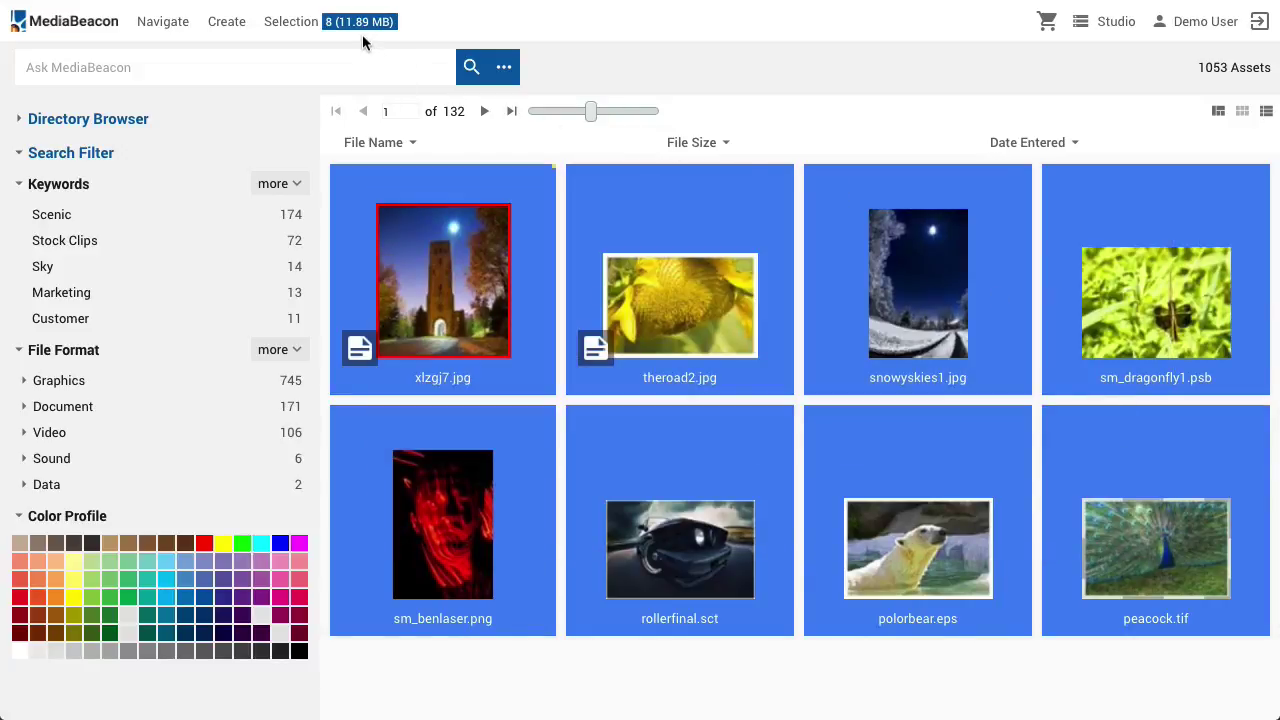
# Filter to assets directly in the Library > Images folder and open IMG_5200.jpg in the detail viewer
pyautogui.click(88, 119)
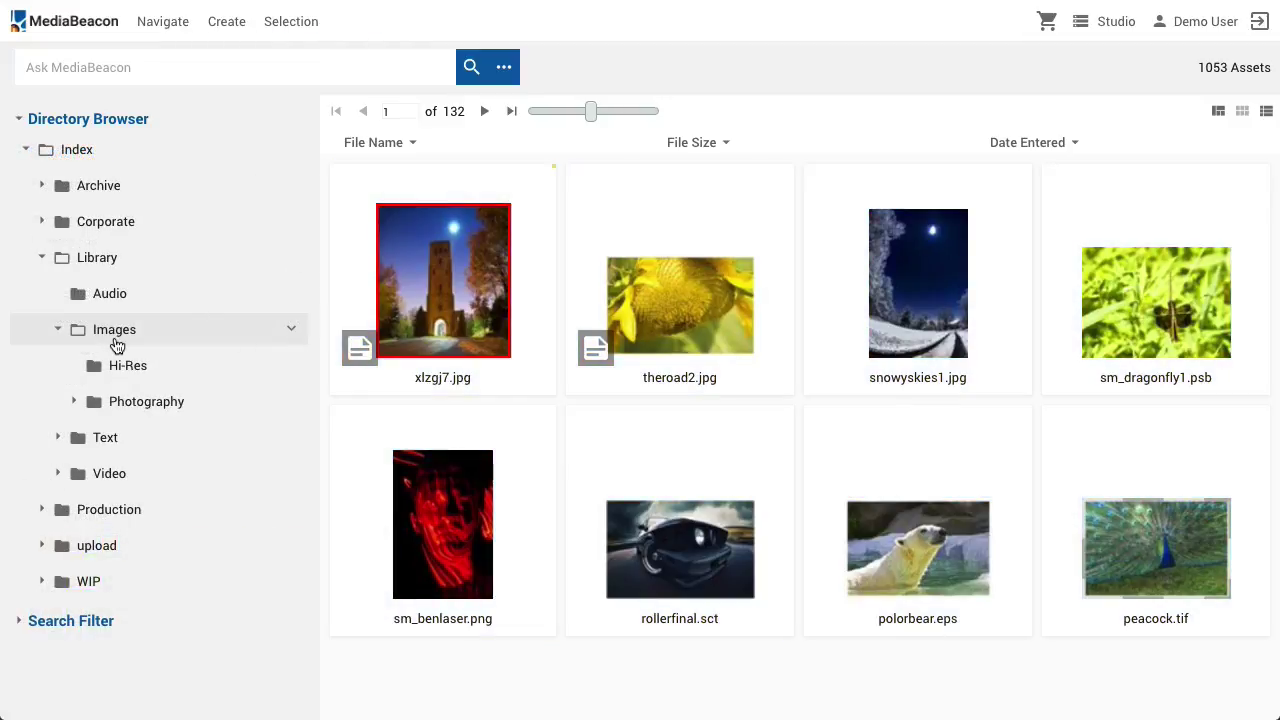
pyautogui.click(117, 340)
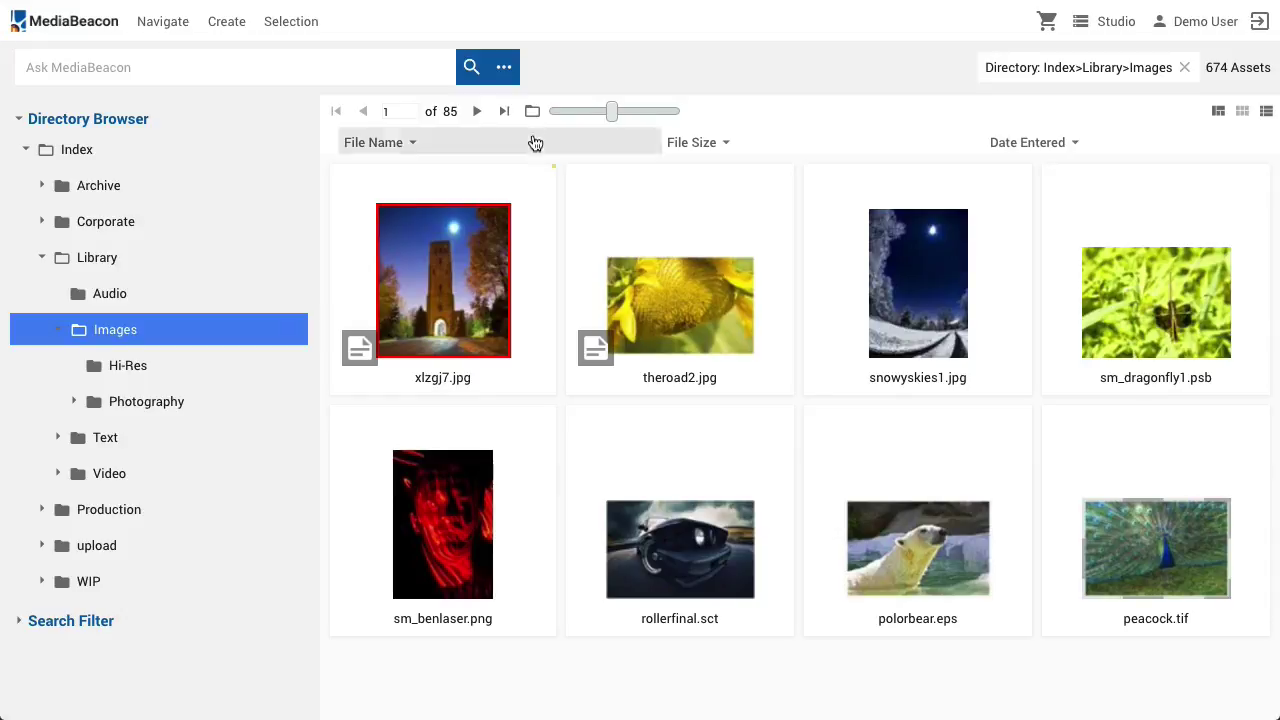
pyautogui.click(533, 111)
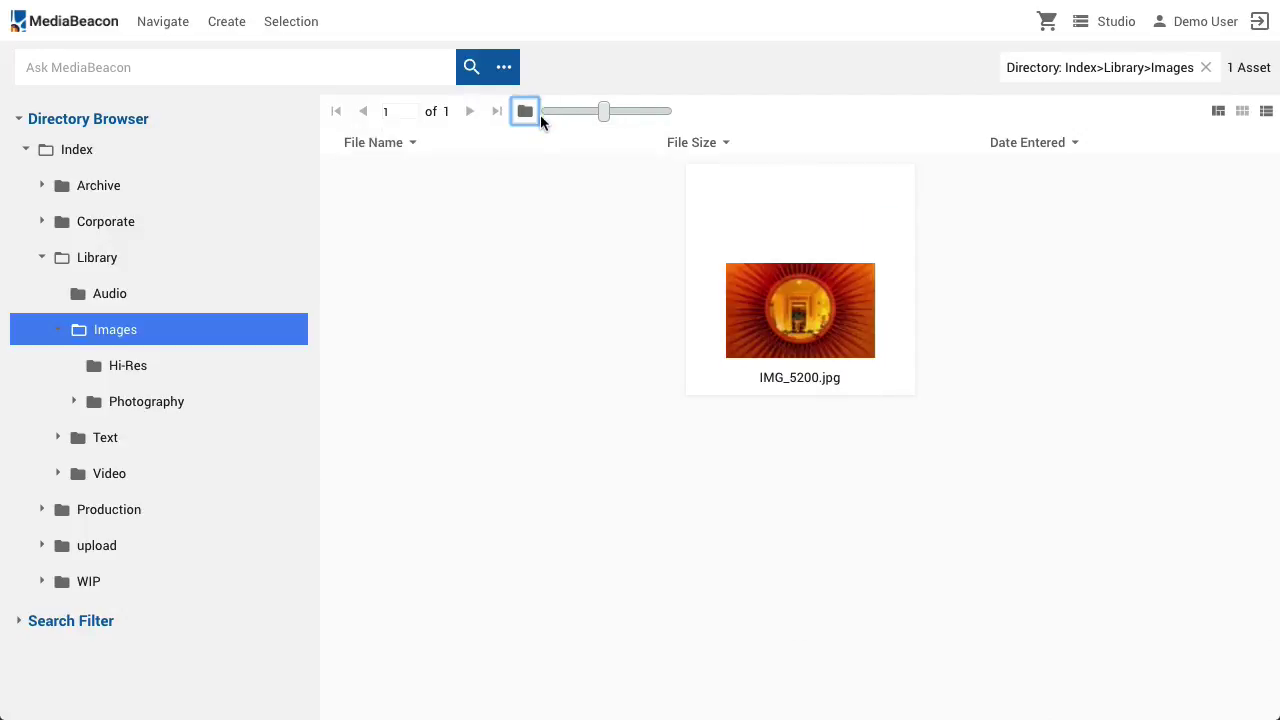
pyautogui.click(820, 286)
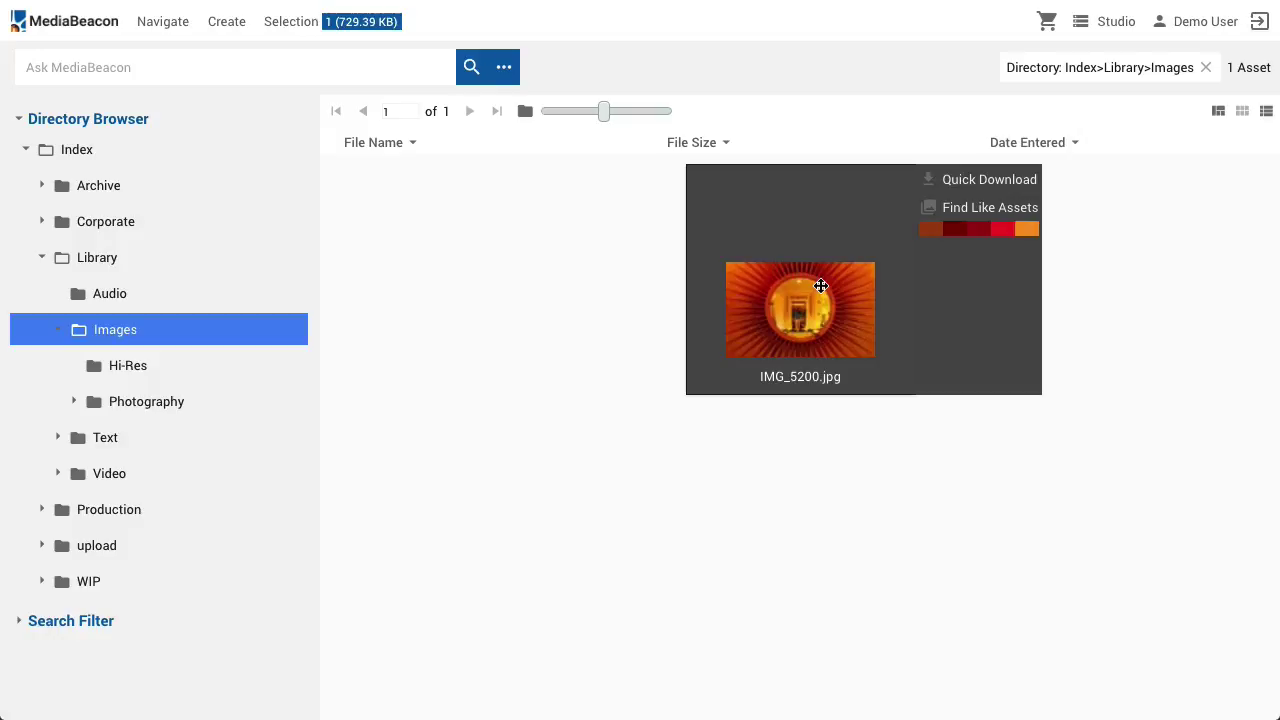
pyautogui.doubleClick(820, 286)
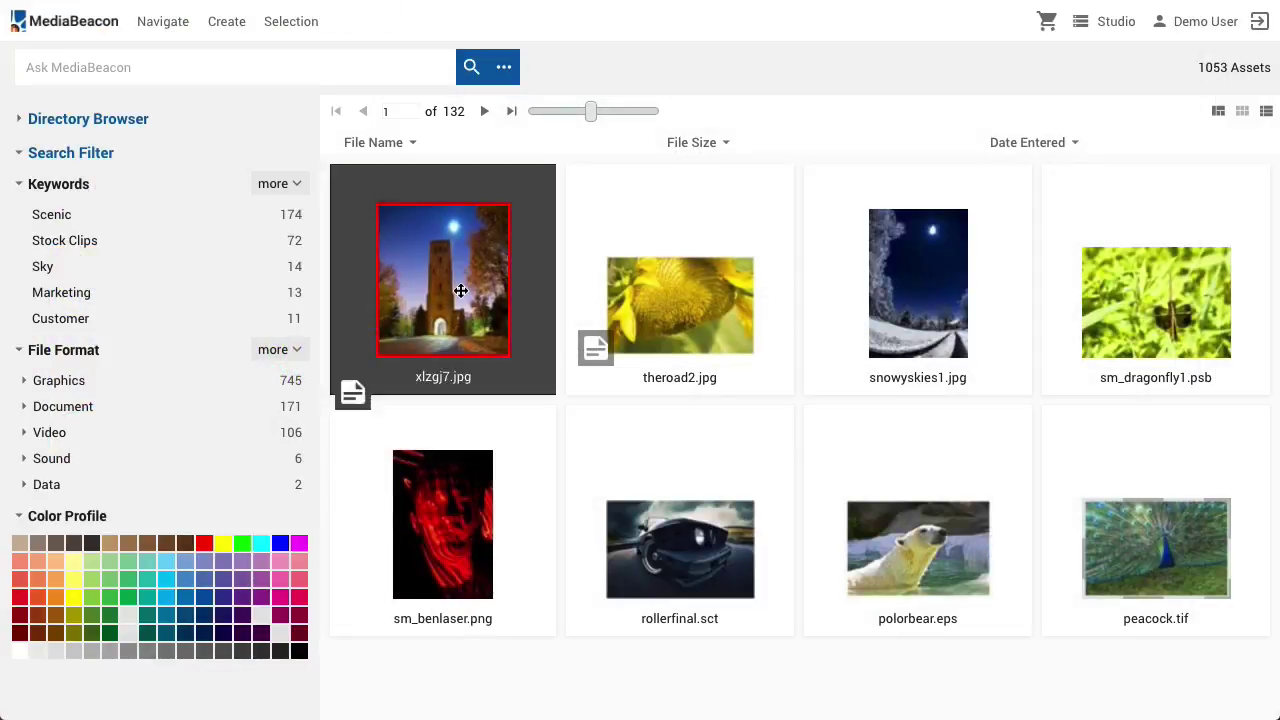
pyautogui.moveTo(460, 290)
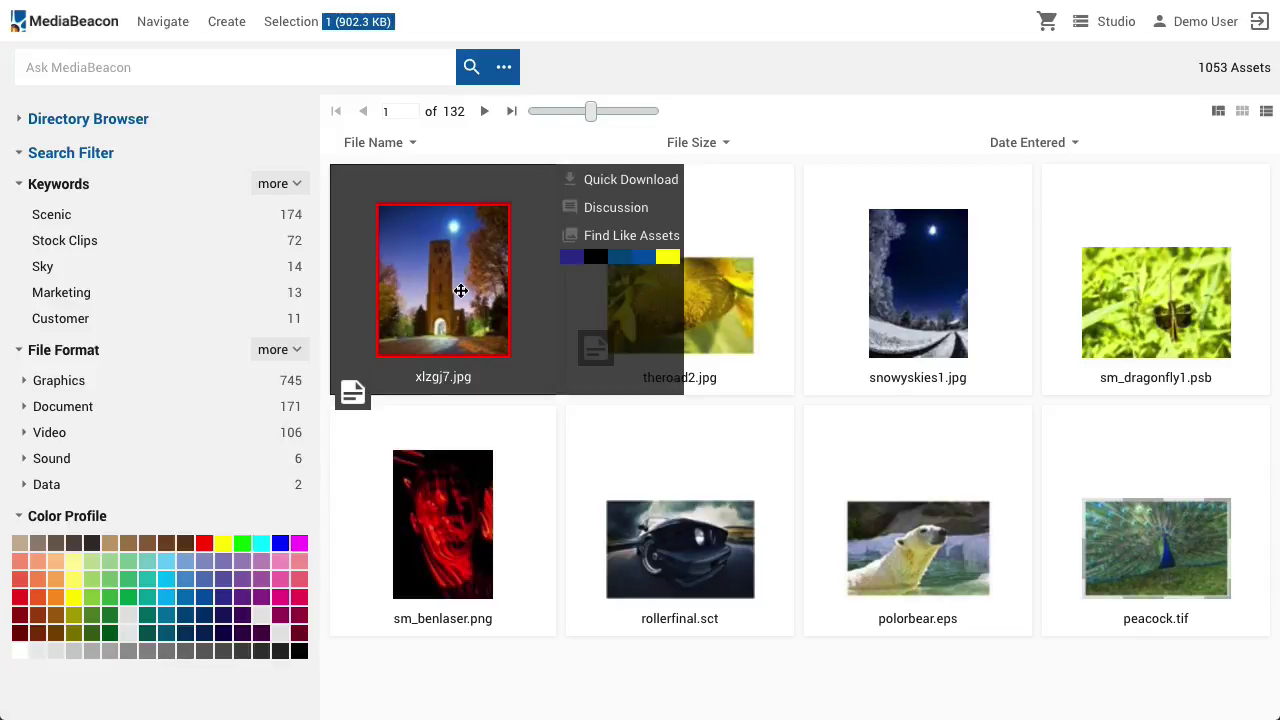
pyautogui.click(462, 290)
pyautogui.doubleClick(447, 270)
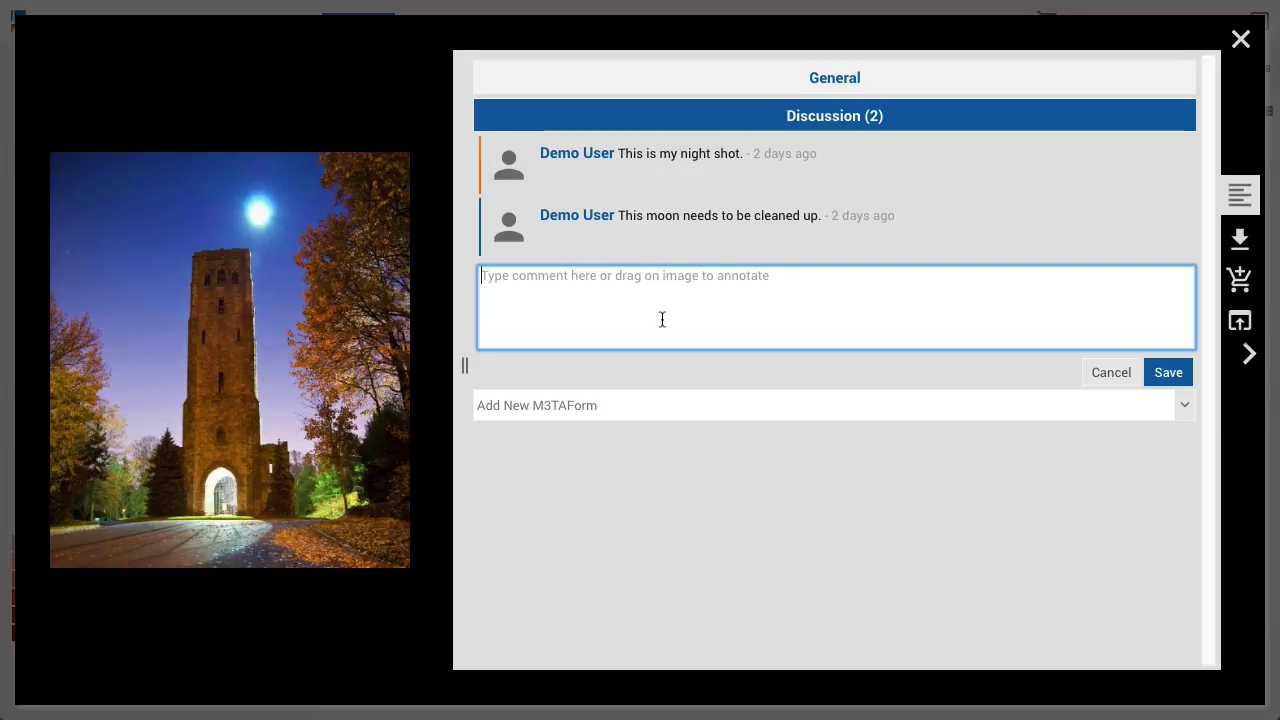
pyautogui.press('Escape')
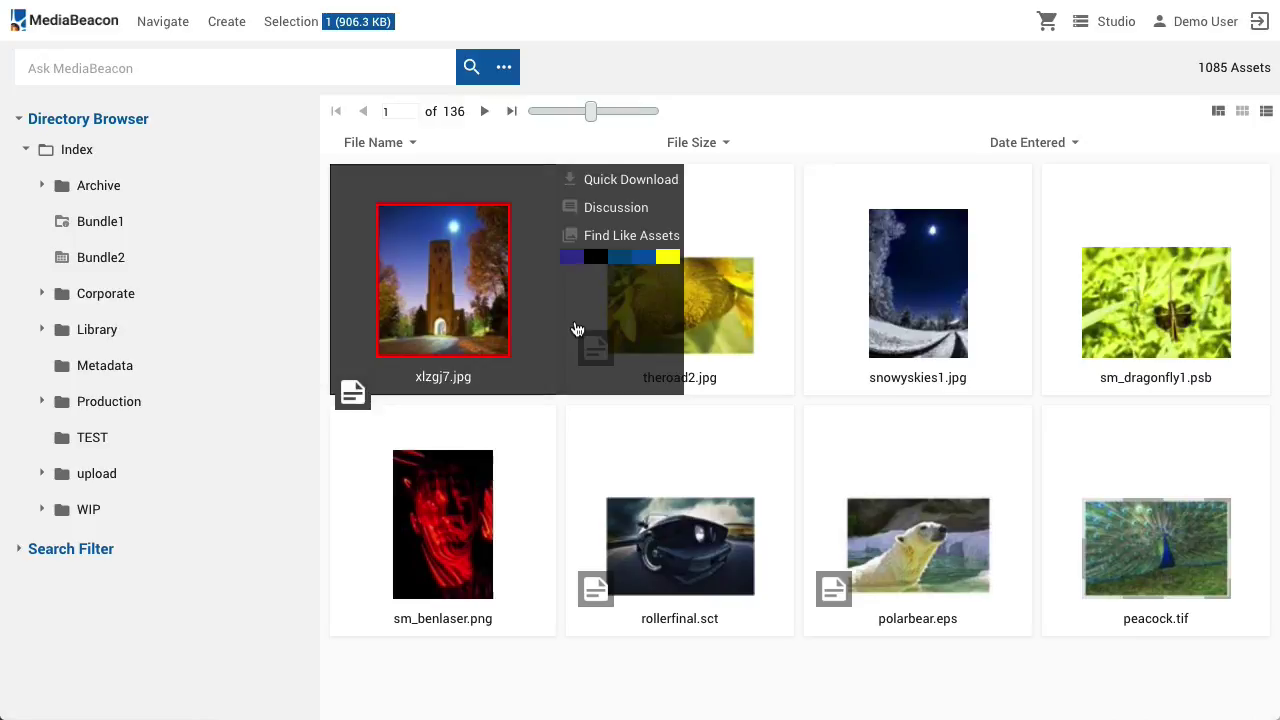
pyautogui.click(577, 329)
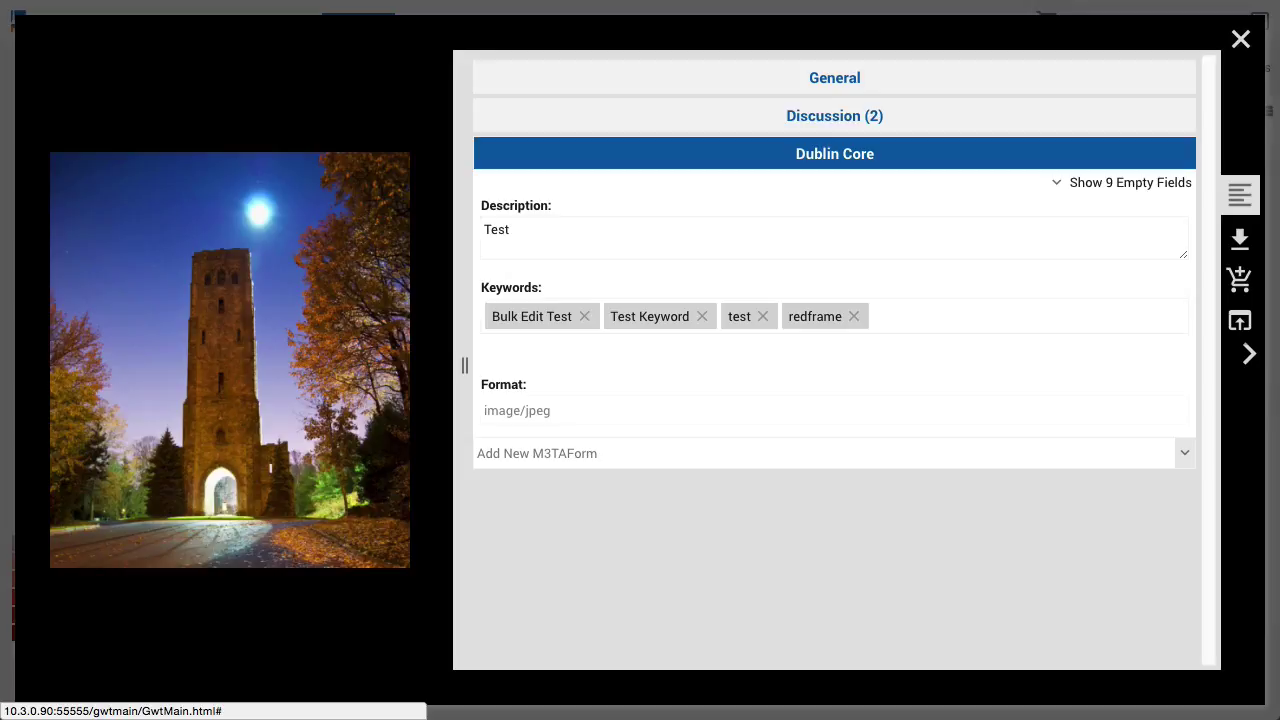
pyautogui.click(1240, 39)
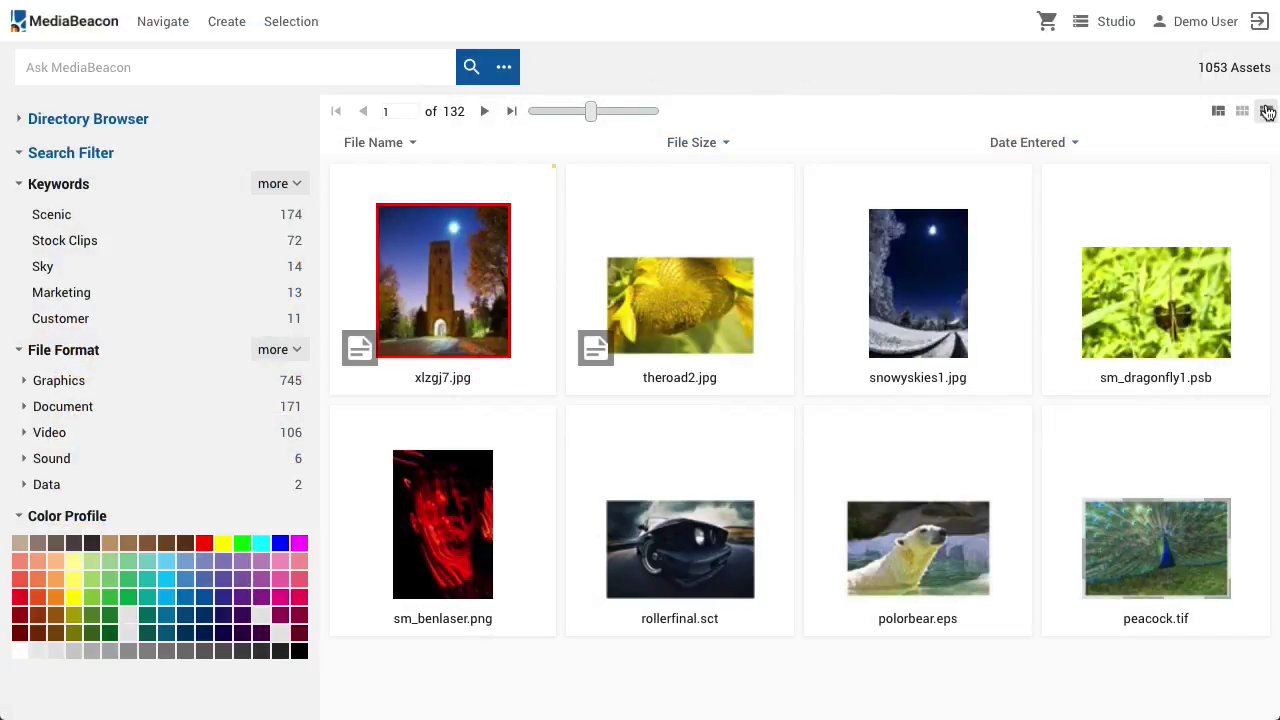
# Switch results to an image-only mosaic and open the ACL: Publishing saved place
pyautogui.click(1266, 111)
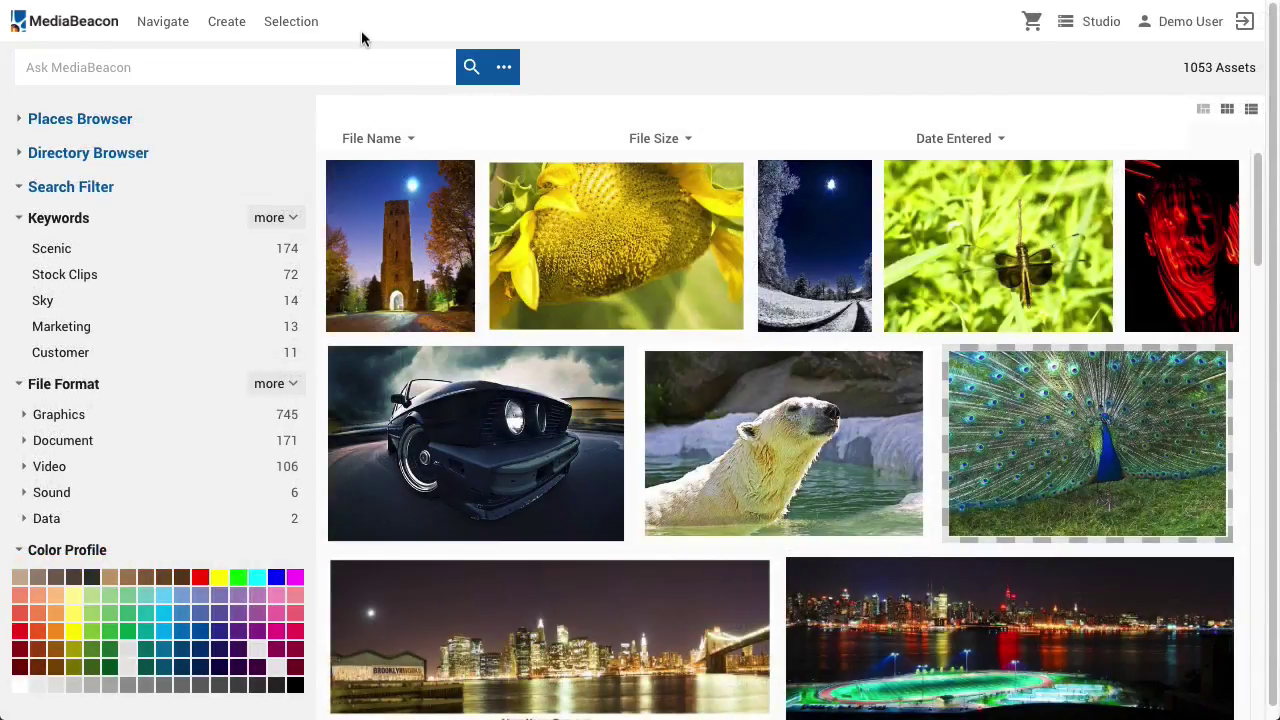
pyautogui.click(109, 130)
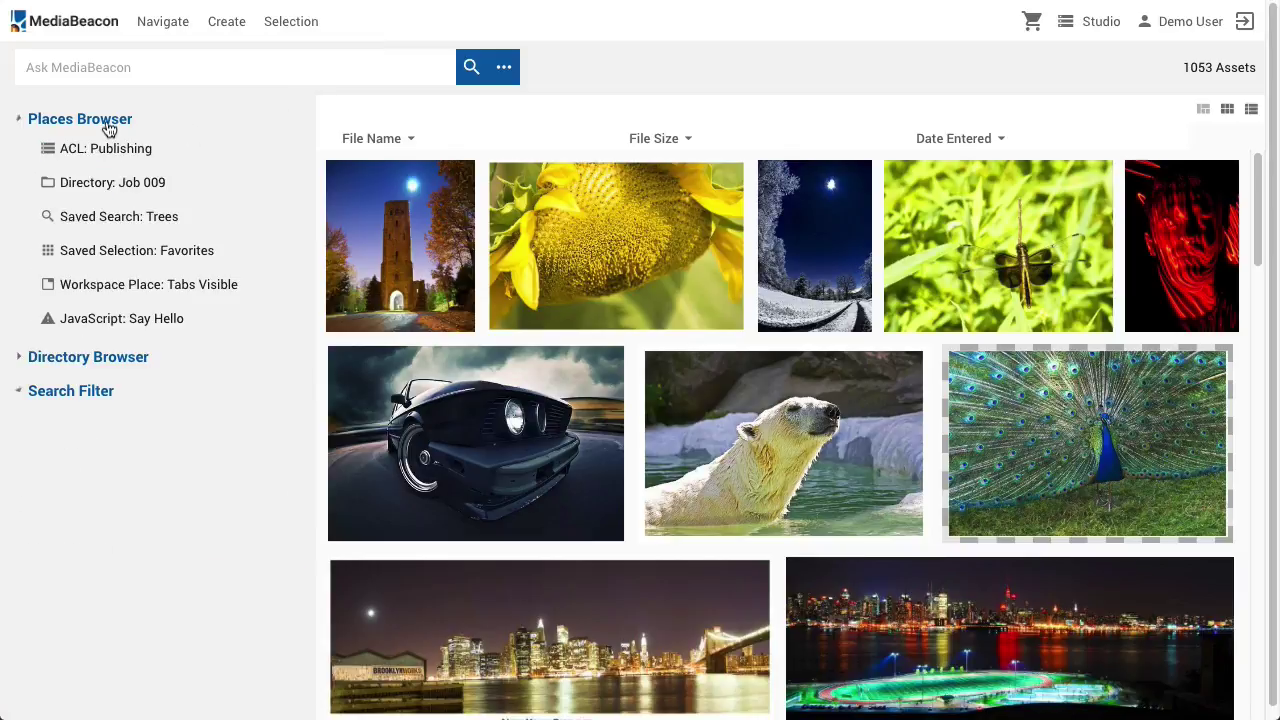
pyautogui.click(187, 158)
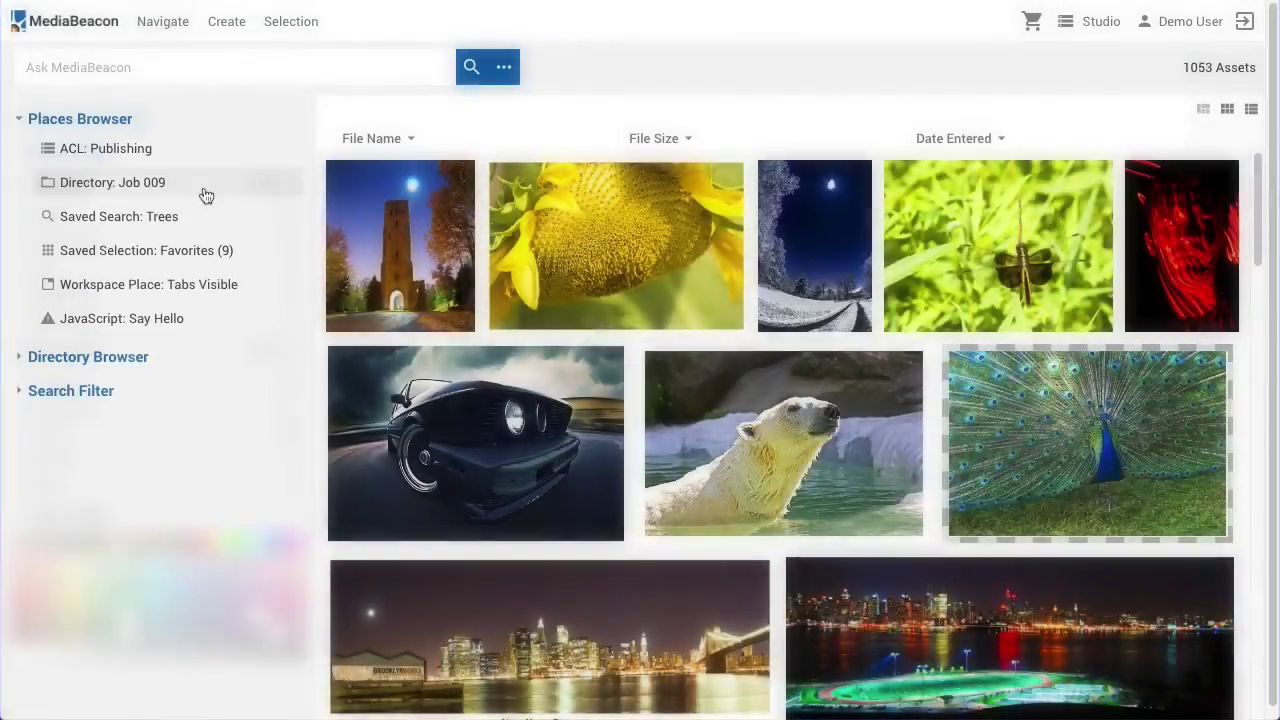
# Open the Job 009, Trees, Favorites, Tabs Visible and Say Hello saved places in turn
pyautogui.click(204, 193)
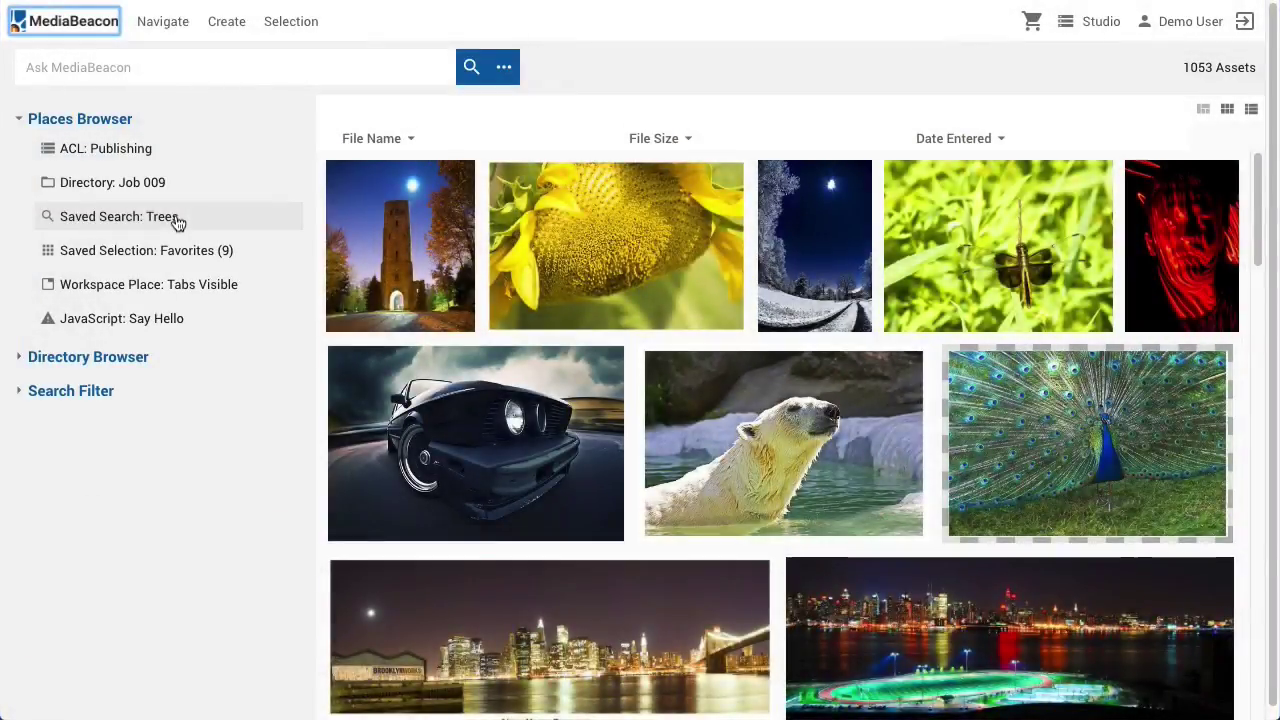
pyautogui.click(176, 220)
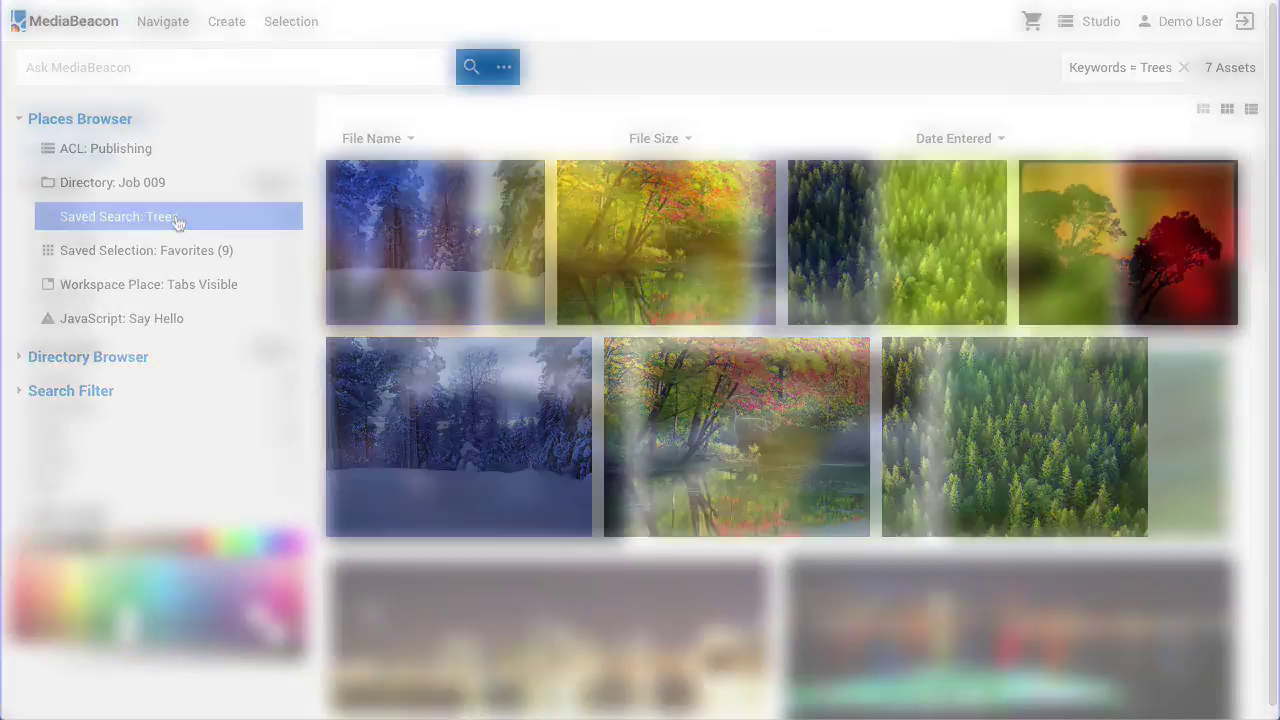
pyautogui.click(274, 258)
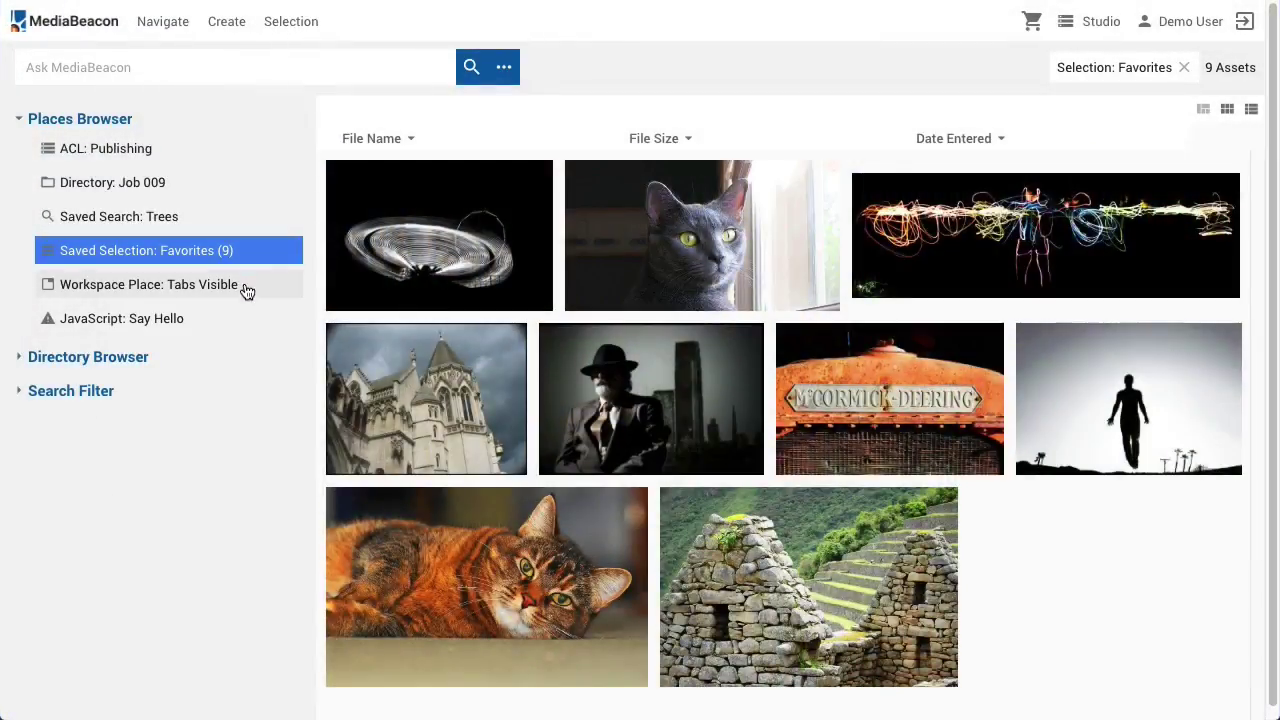
pyautogui.click(246, 289)
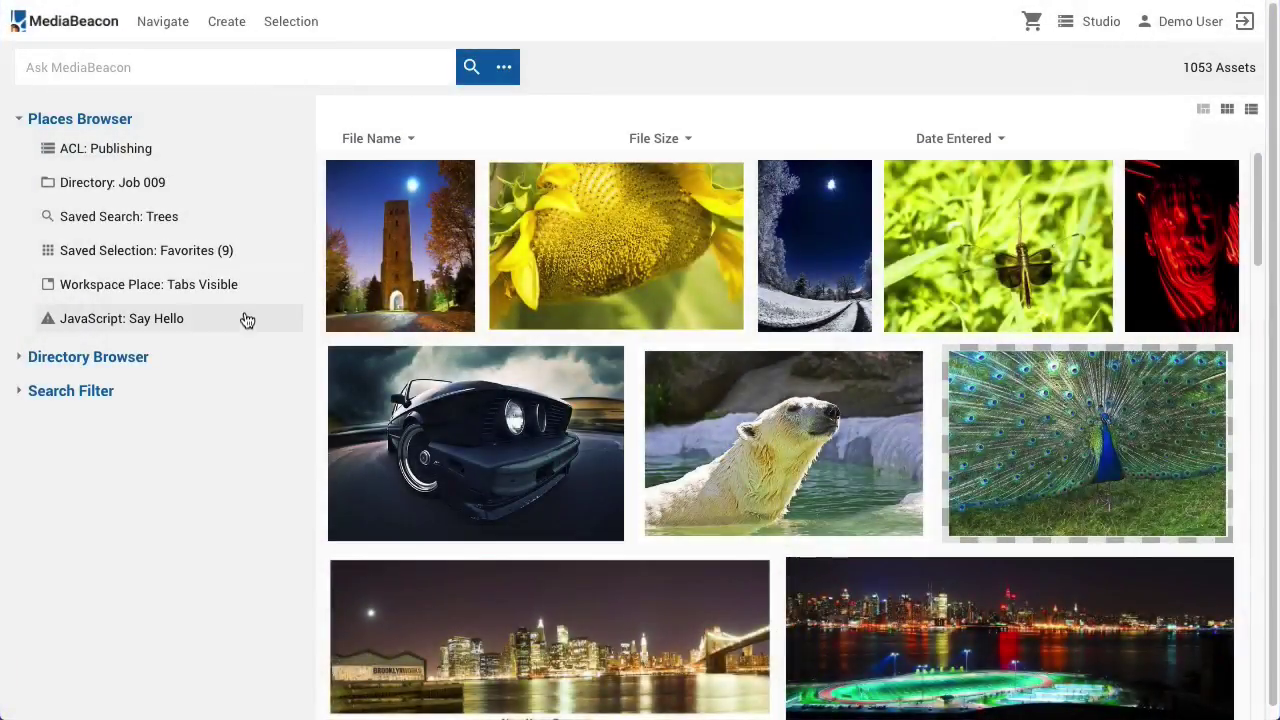
pyautogui.click(247, 320)
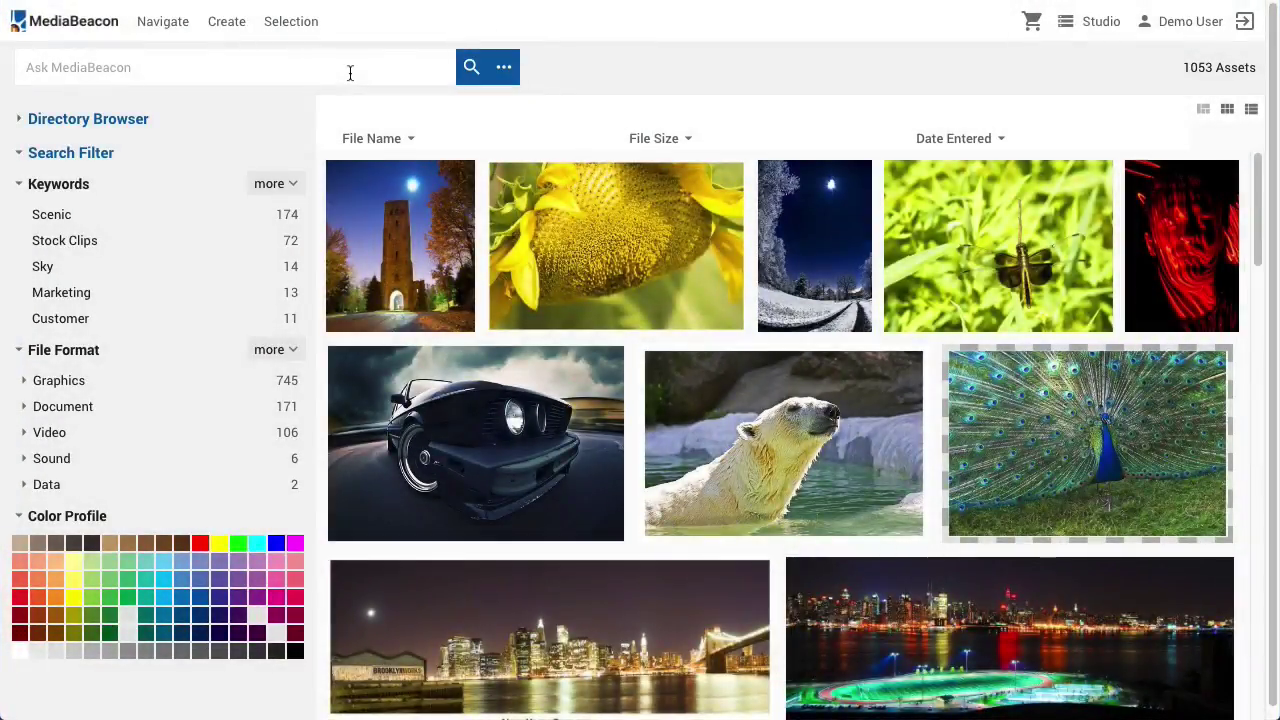
# Run an Ask MediaBeacon keyword search for 'bear'
pyautogui.click(350, 72)
pyautogui.write('bear')
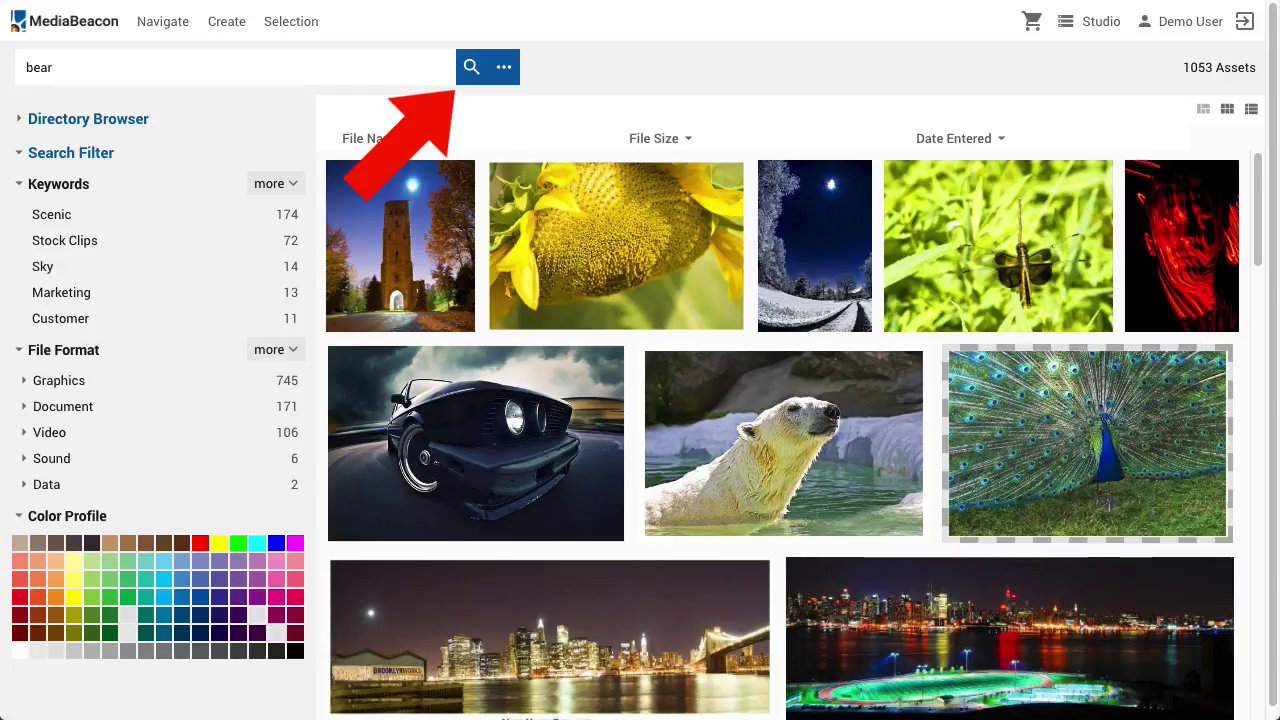
pyautogui.press('Return')
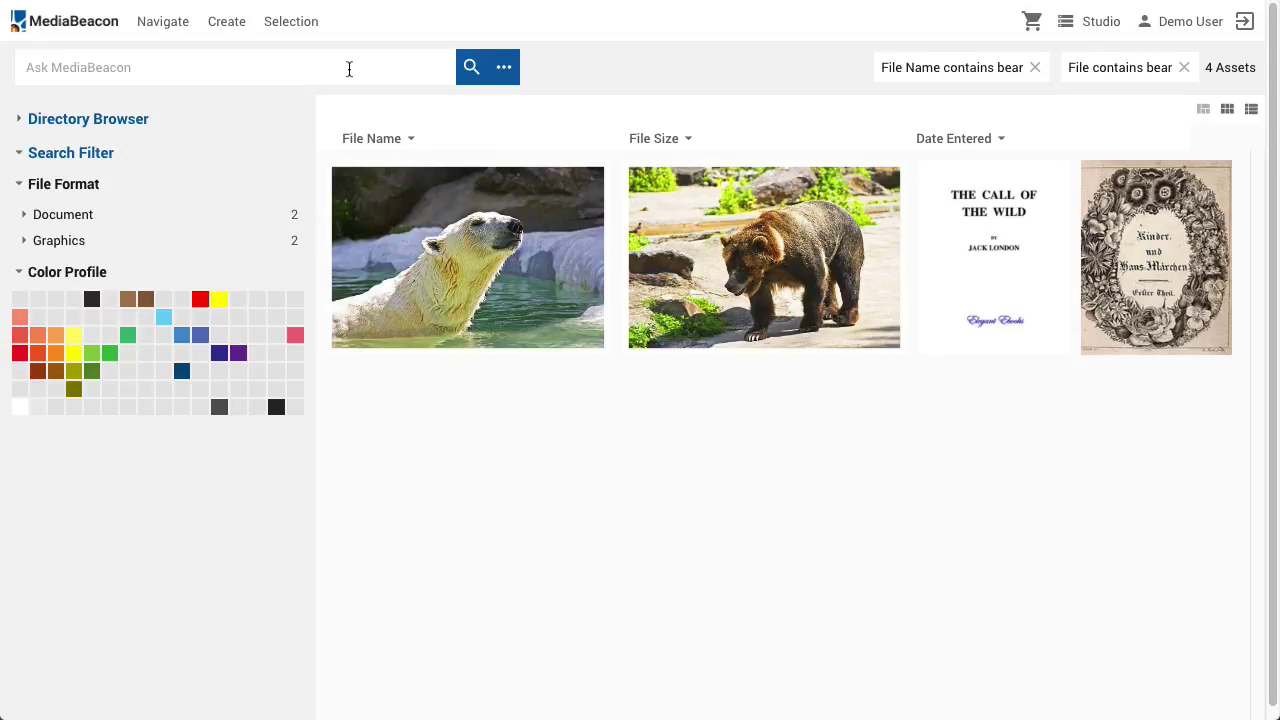
# Clear the bear filters and start an advanced search on the File Name (Database) field
pyautogui.press('Return')
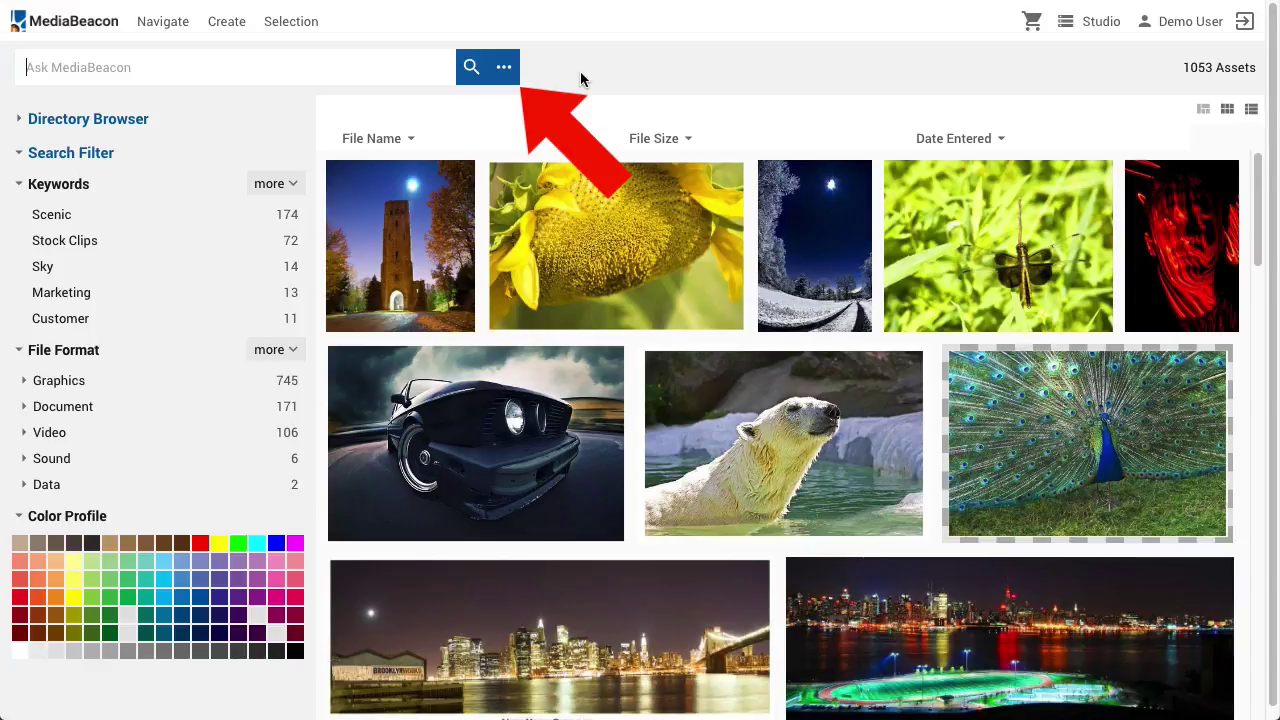
pyautogui.click(505, 67)
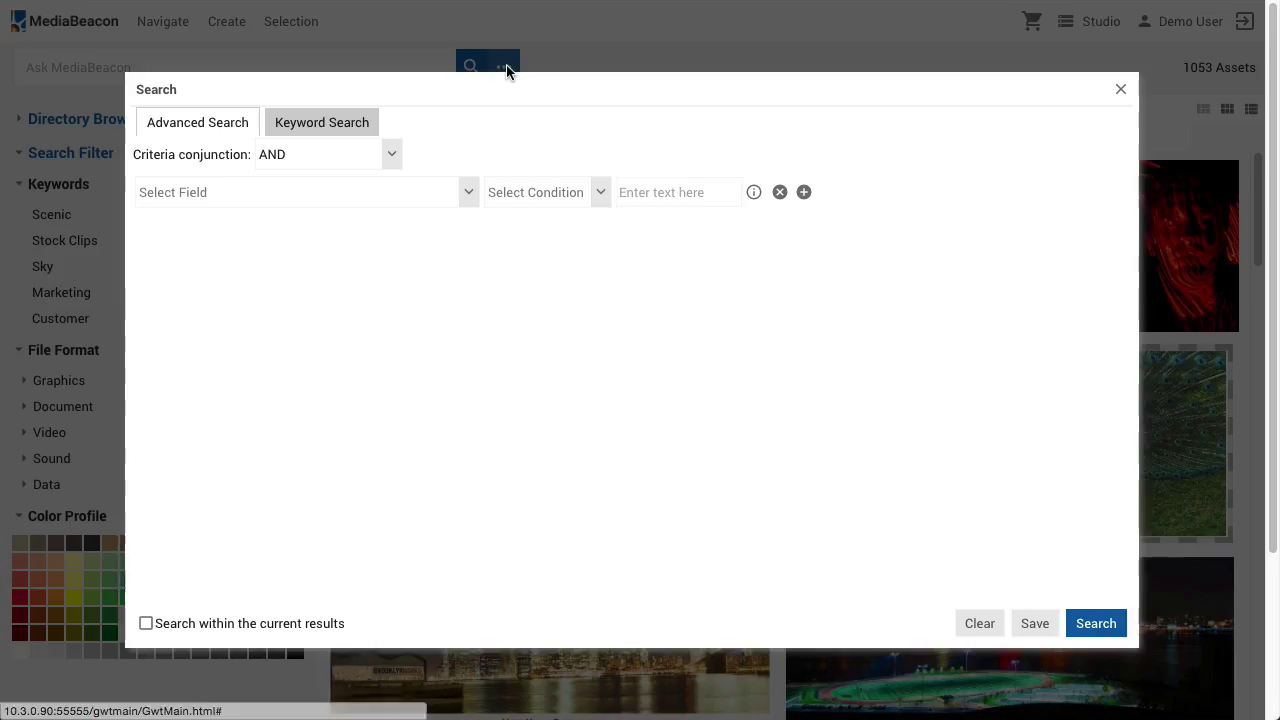
pyautogui.click(269, 189)
pyautogui.write('file')
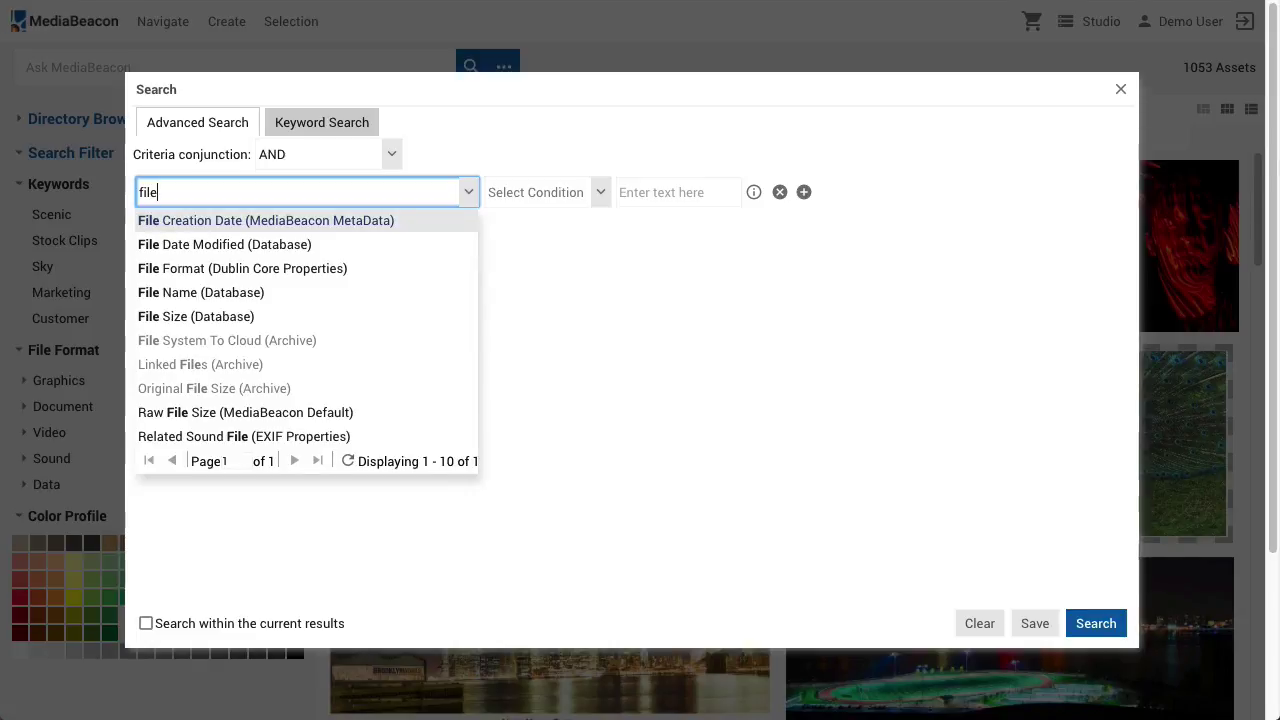
pyautogui.press('Down')
pyautogui.press('Down')
pyautogui.press('Down')
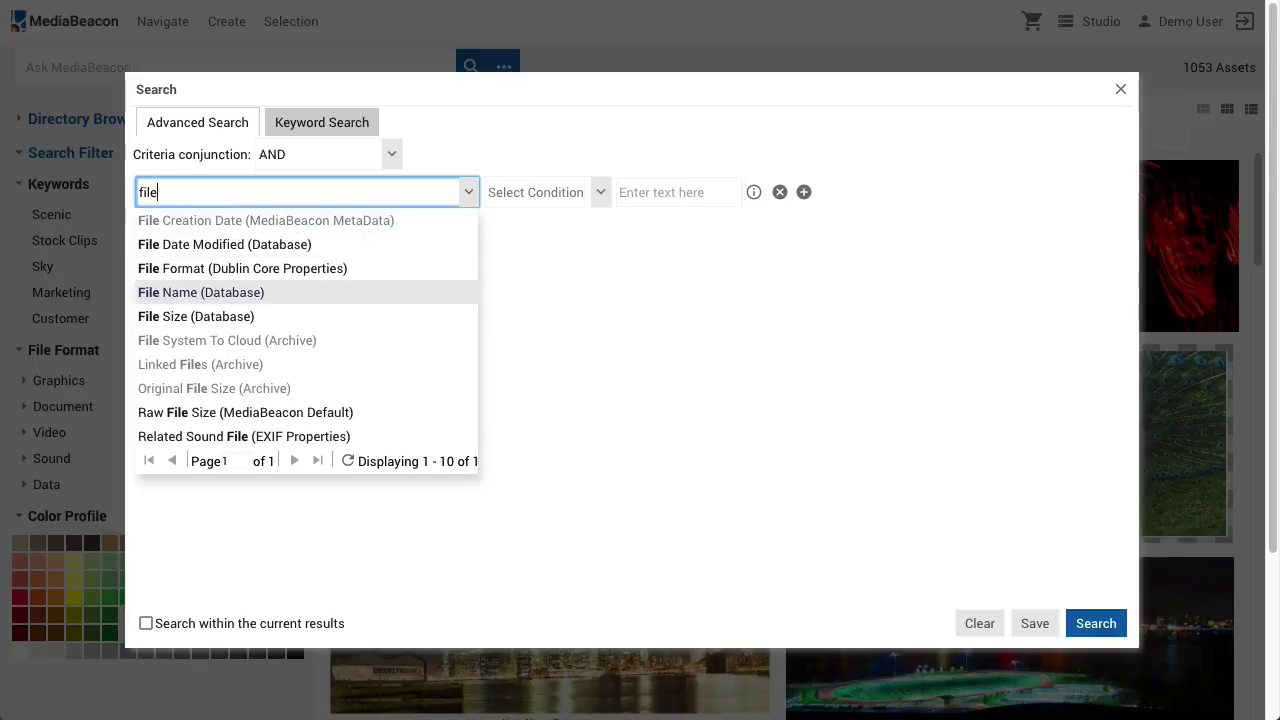
pyautogui.press('Return')
# Search for file names containing 'bear', then reopen the criteria to save them
pyautogui.click(676, 192)
pyautogui.write('bear')
pyautogui.click(1072, 614)
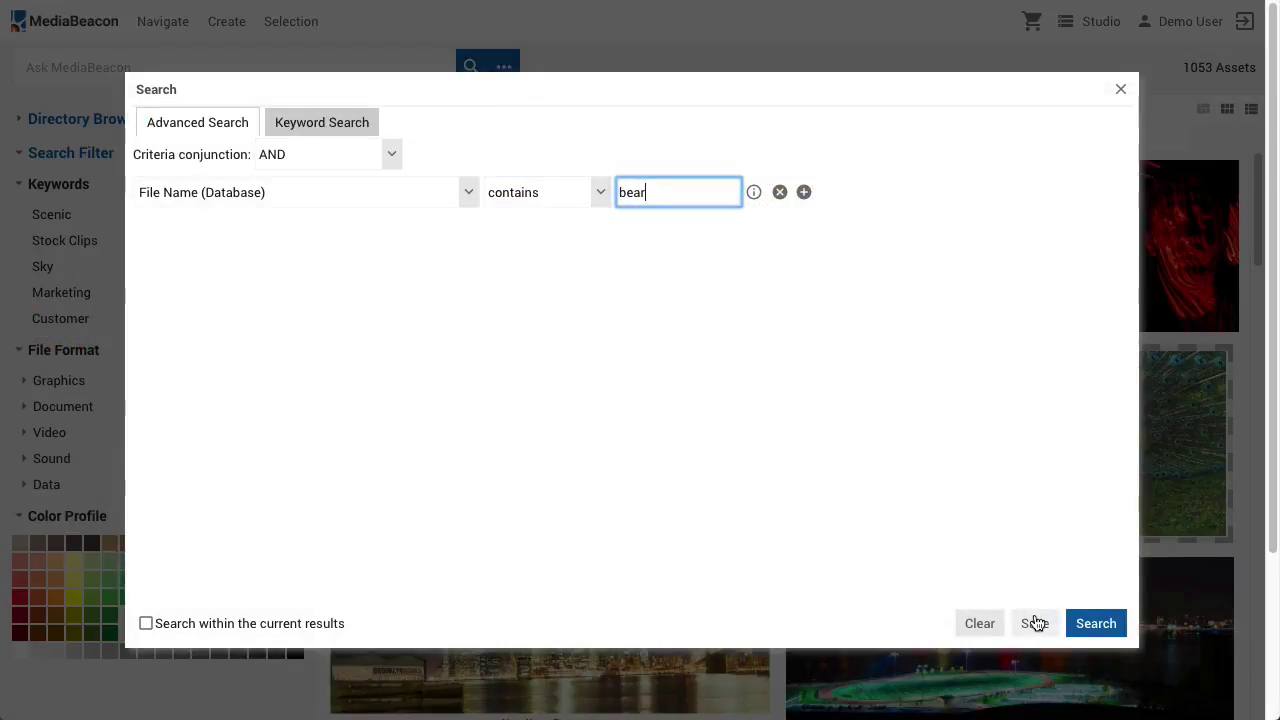
pyautogui.click(1036, 623)
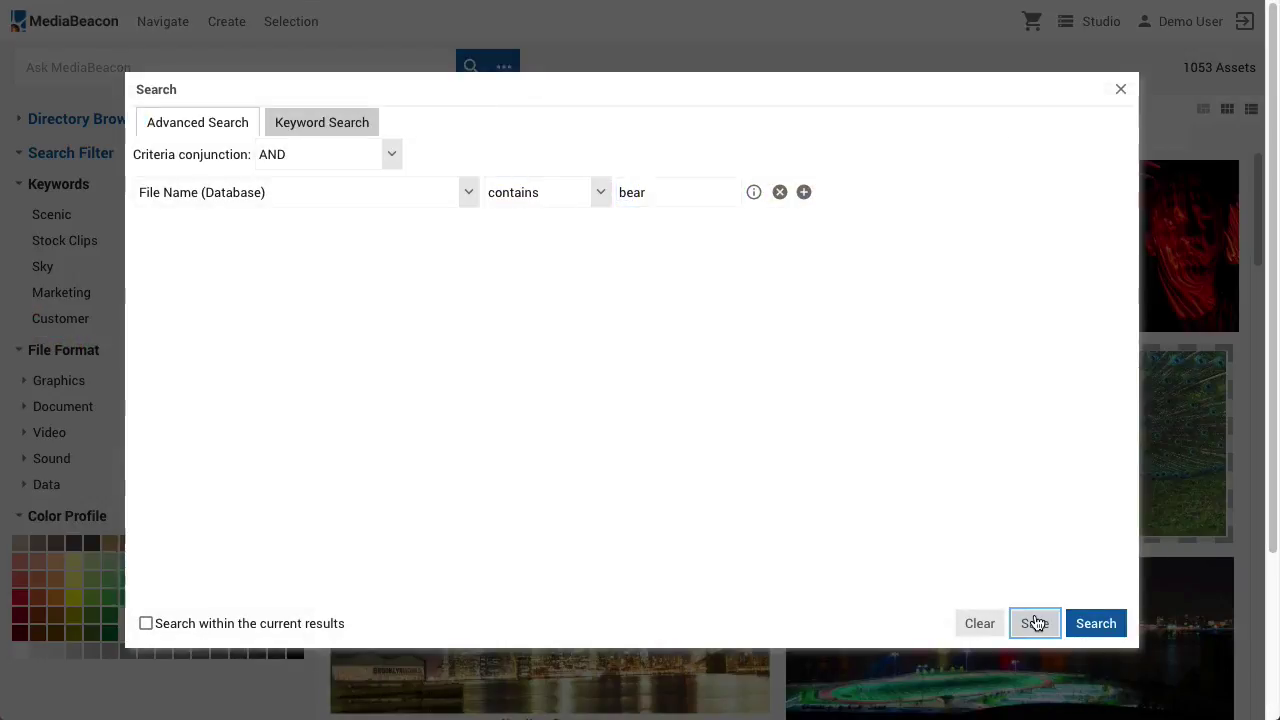
# Save the search as 'Bear Search' with Private (None) sharing, then reload it from saved searches
pyautogui.write('Bea')
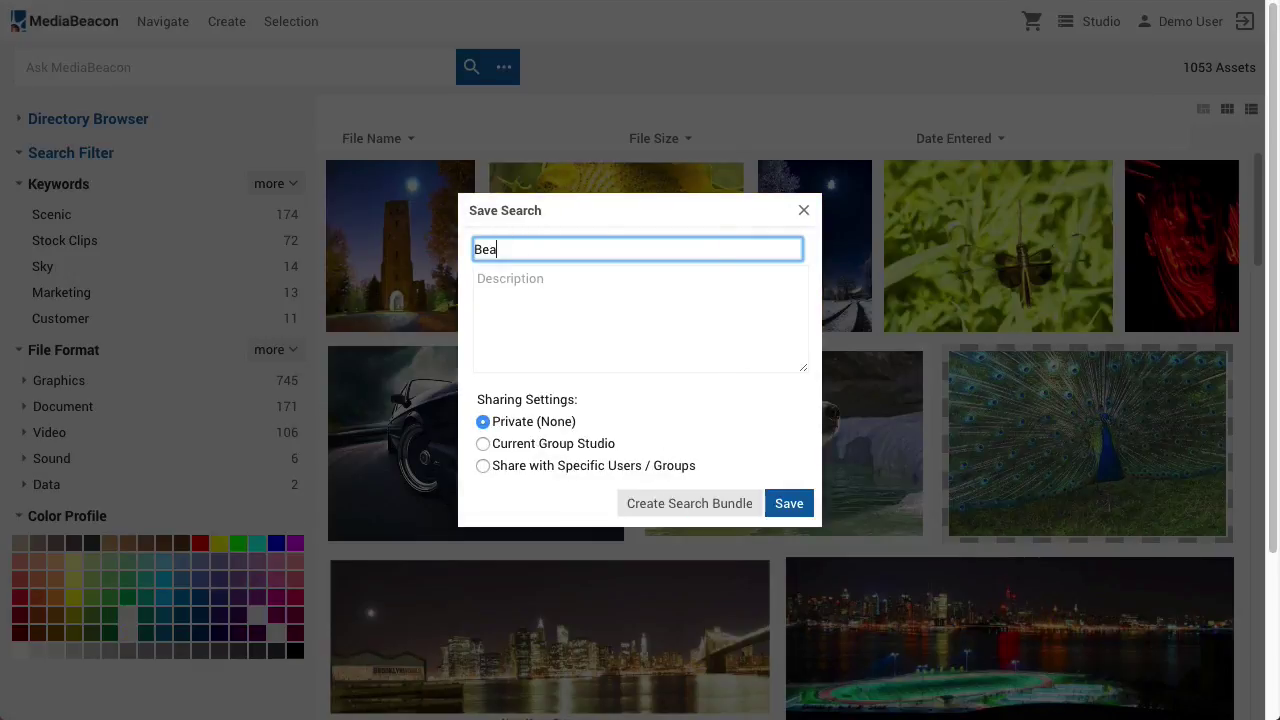
pyautogui.write('r Search')
pyautogui.click(609, 447)
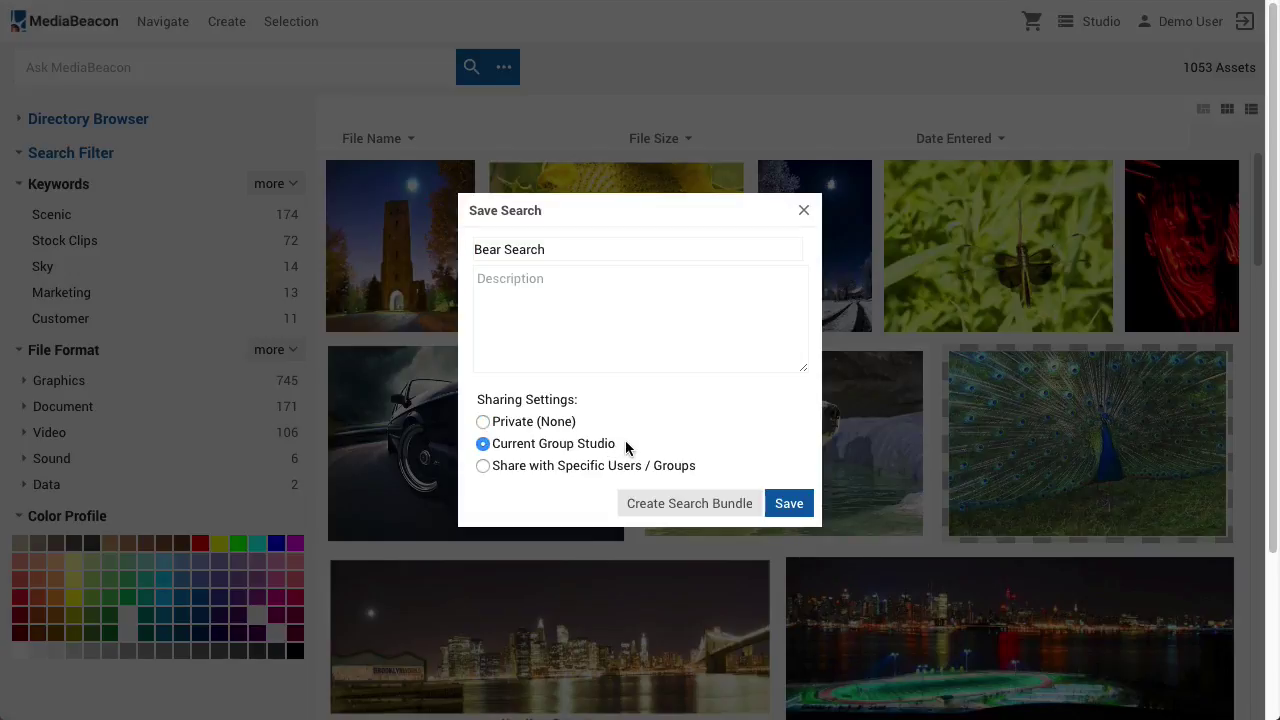
pyautogui.click(654, 467)
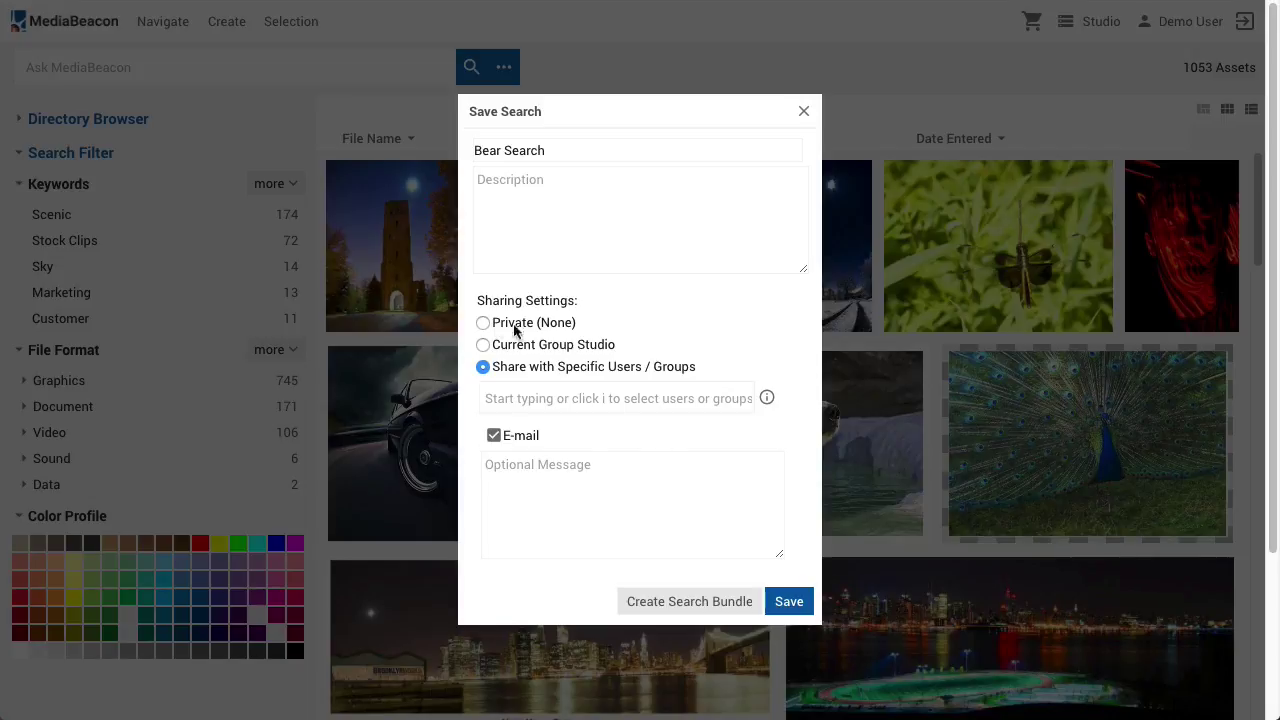
pyautogui.click(484, 322)
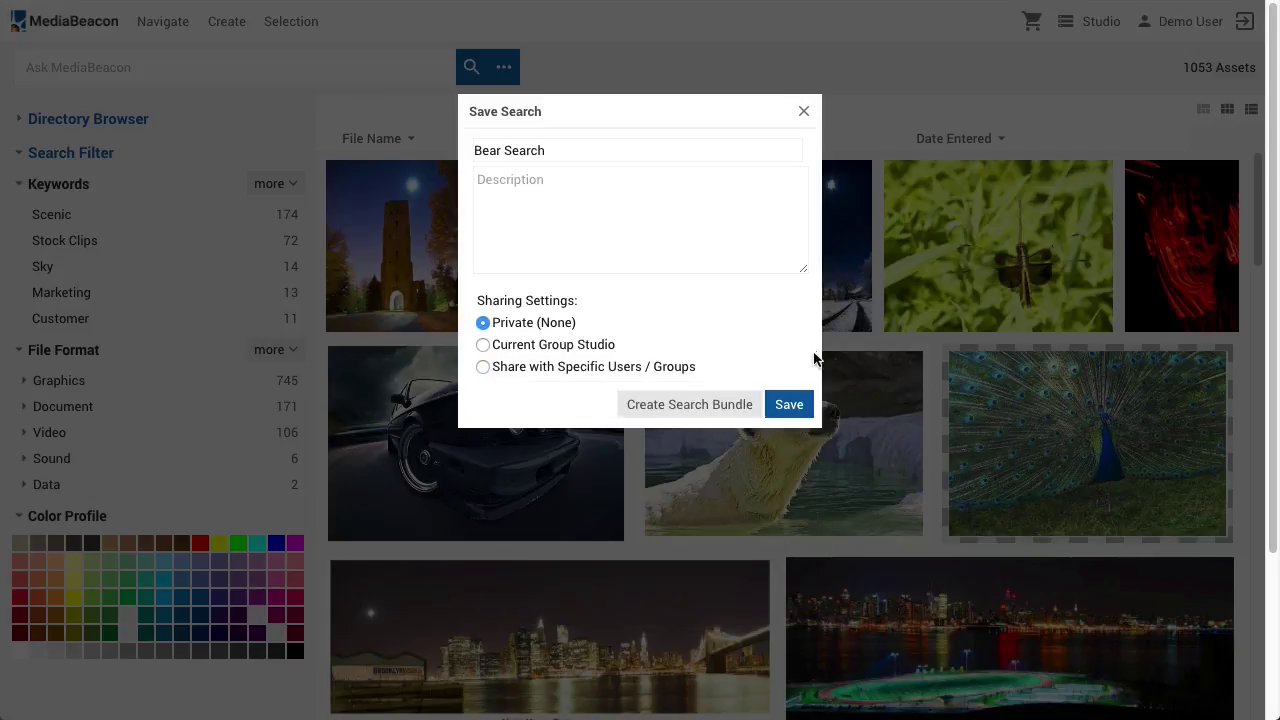
pyautogui.click(790, 408)
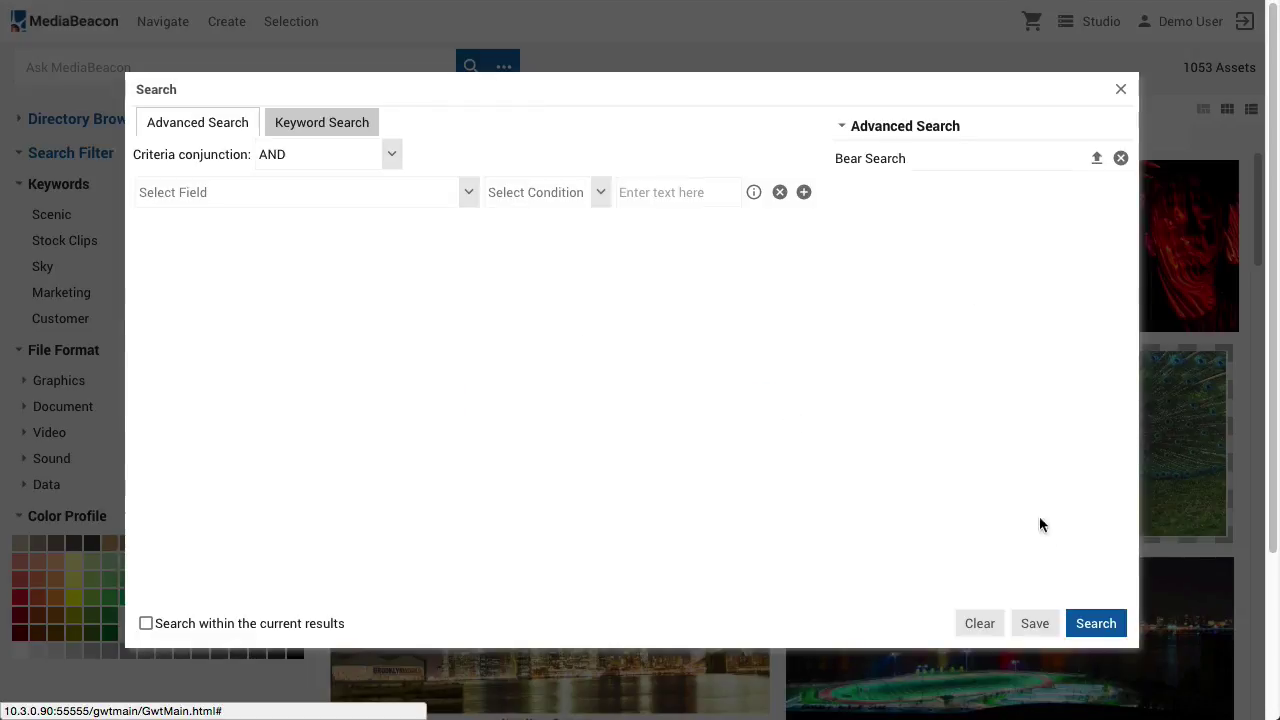
pyautogui.click(1089, 624)
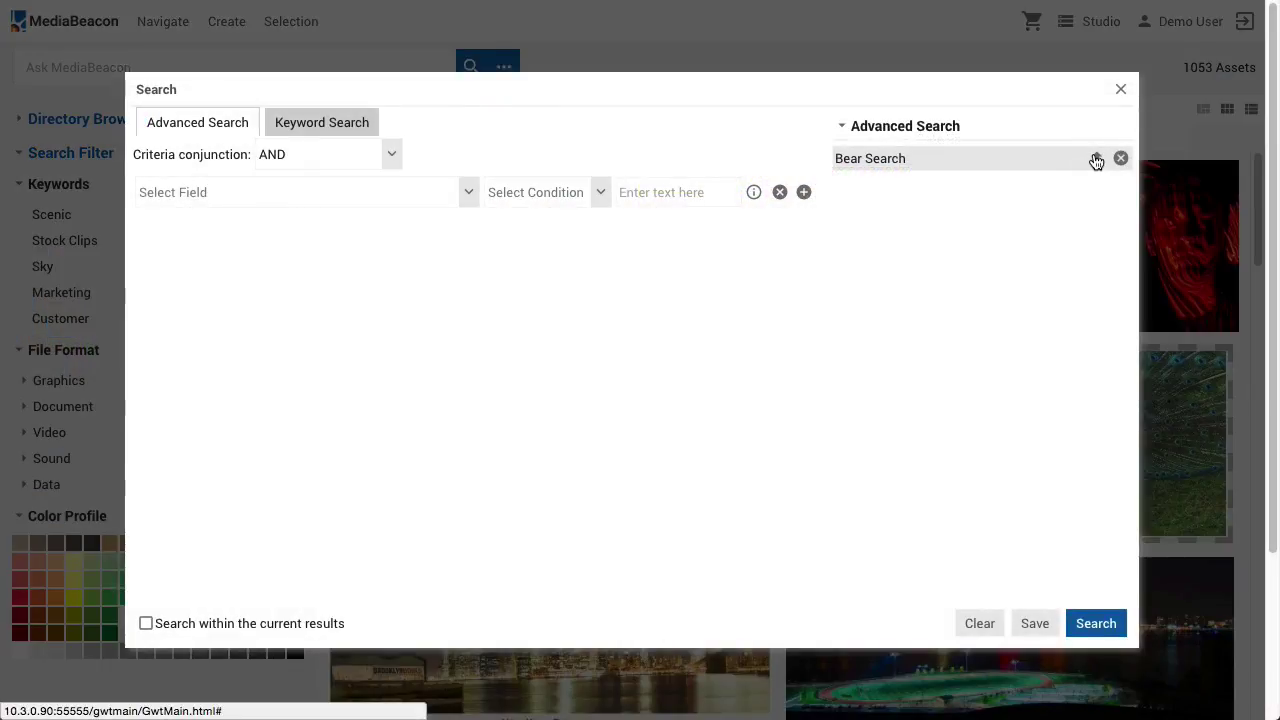
pyautogui.click(1096, 161)
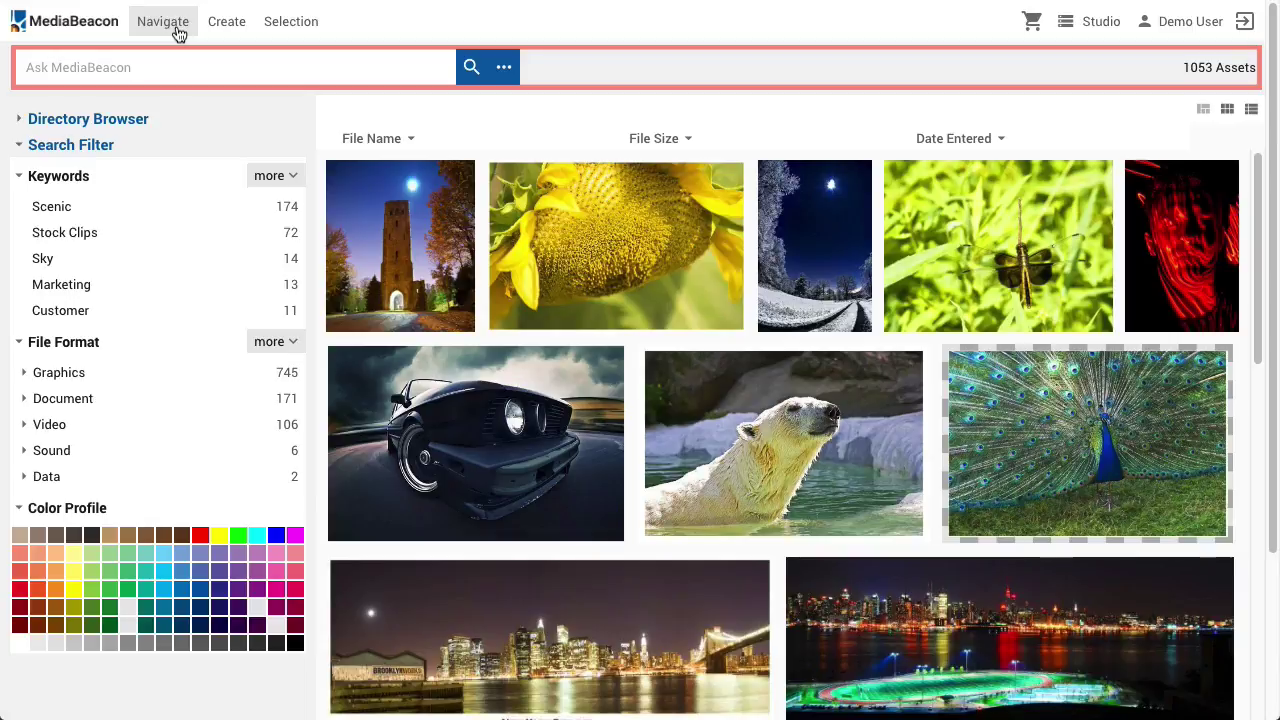
pyautogui.click(171, 22)
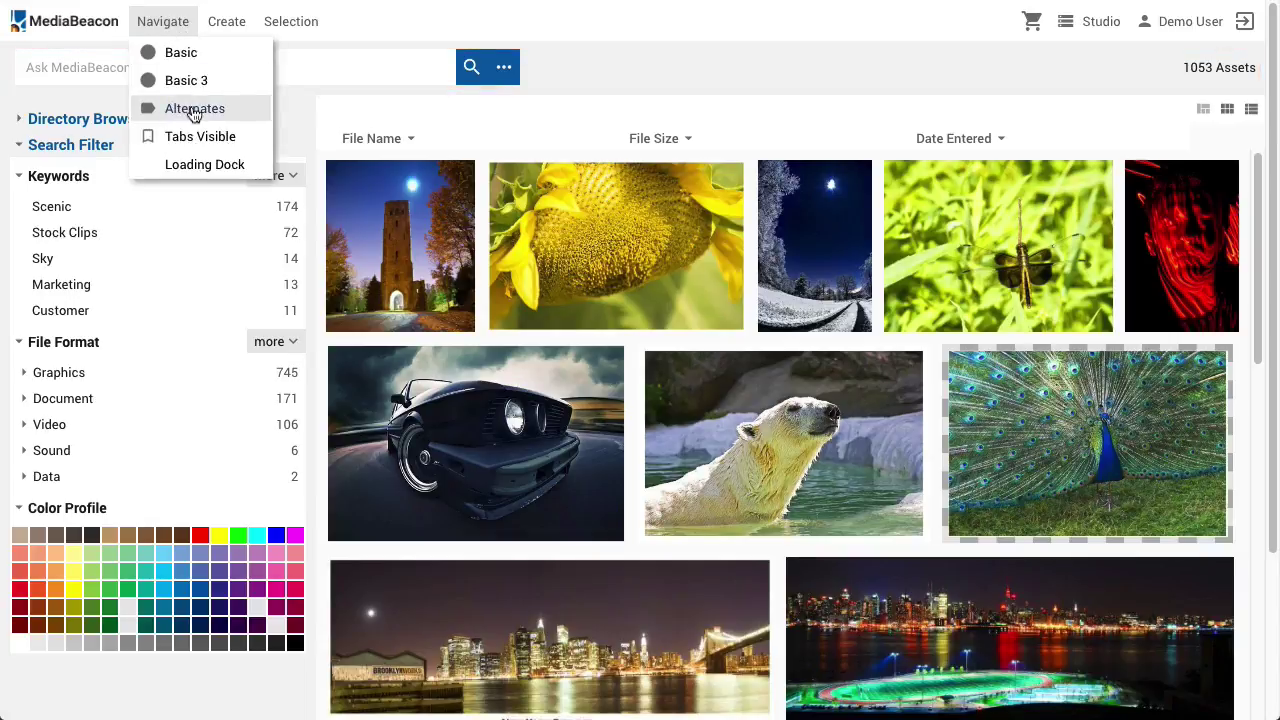
pyautogui.click(226, 112)
pyautogui.click(165, 148)
pyautogui.write('winter')
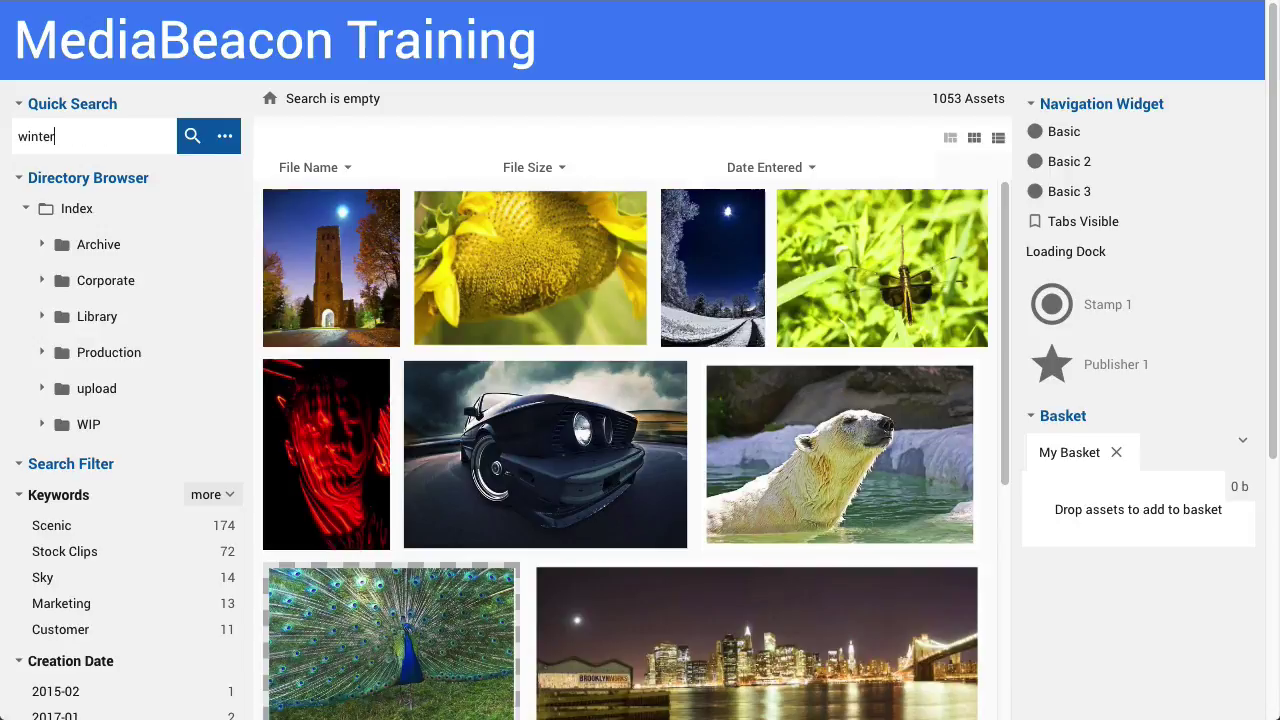
pyautogui.press('Return')
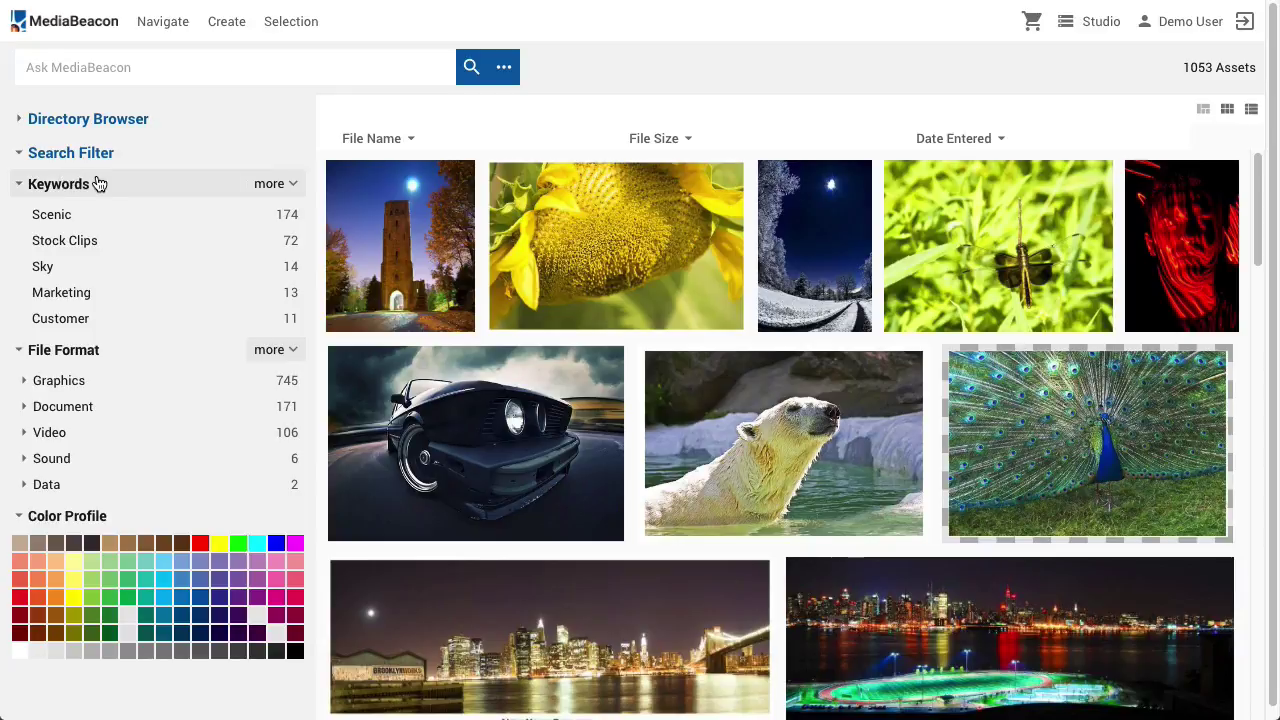
pyautogui.click(201, 217)
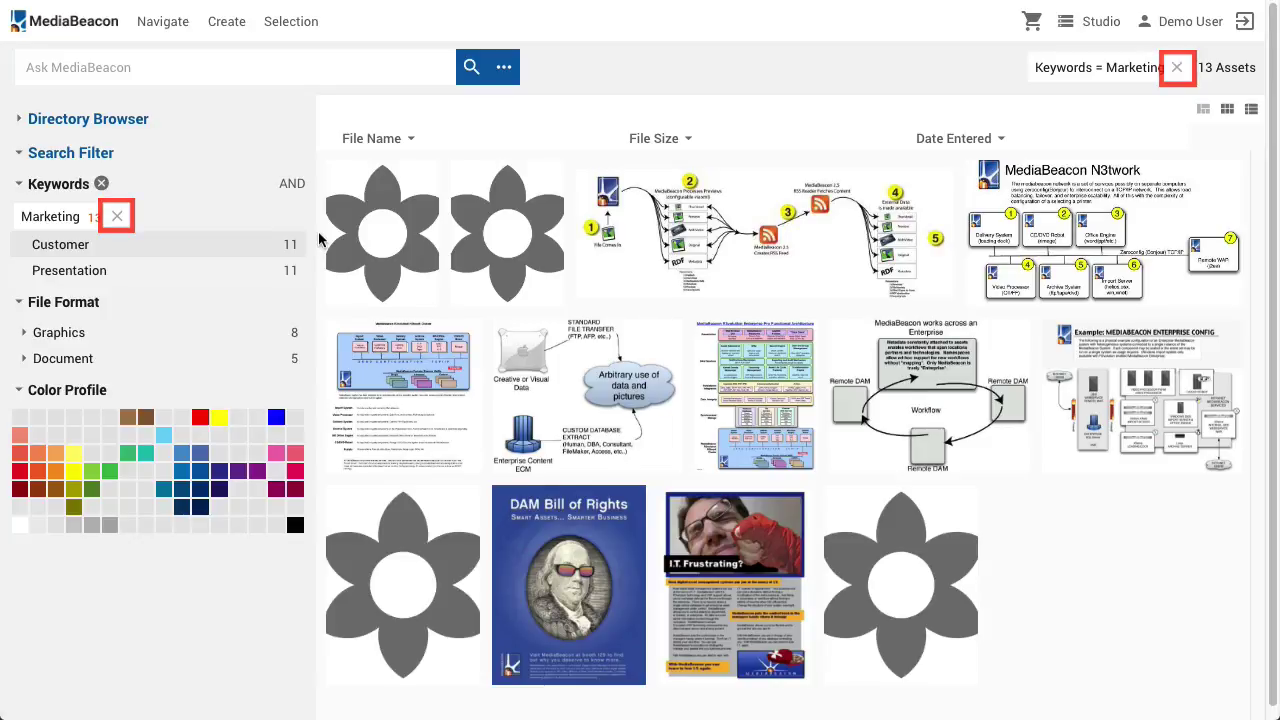
pyautogui.click(1178, 68)
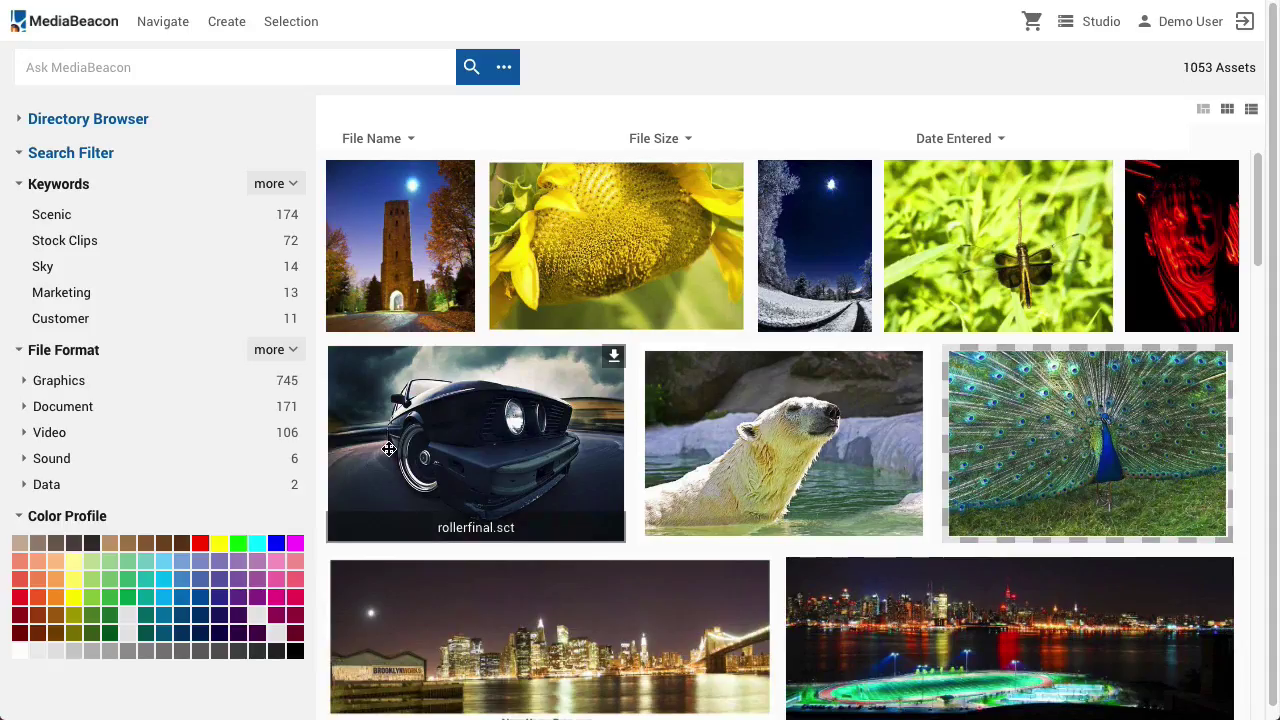
pyautogui.click(25, 407)
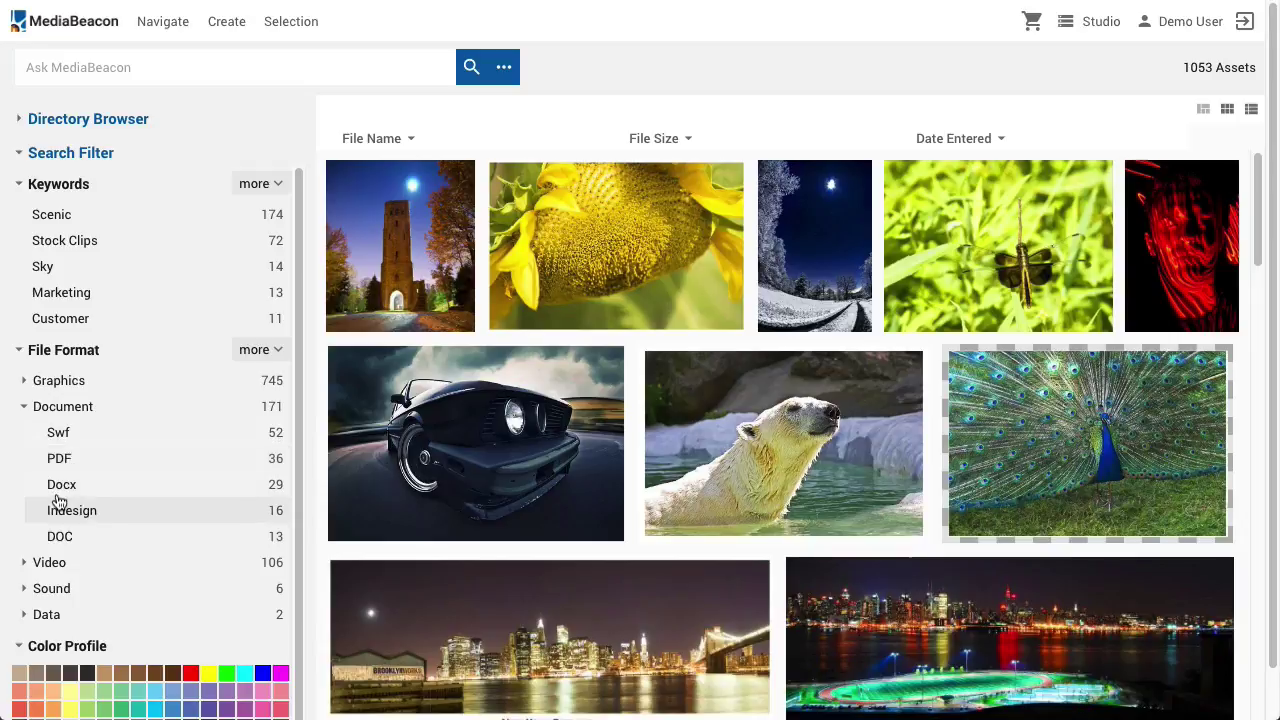
pyautogui.click(62, 510)
pyautogui.click(269, 242)
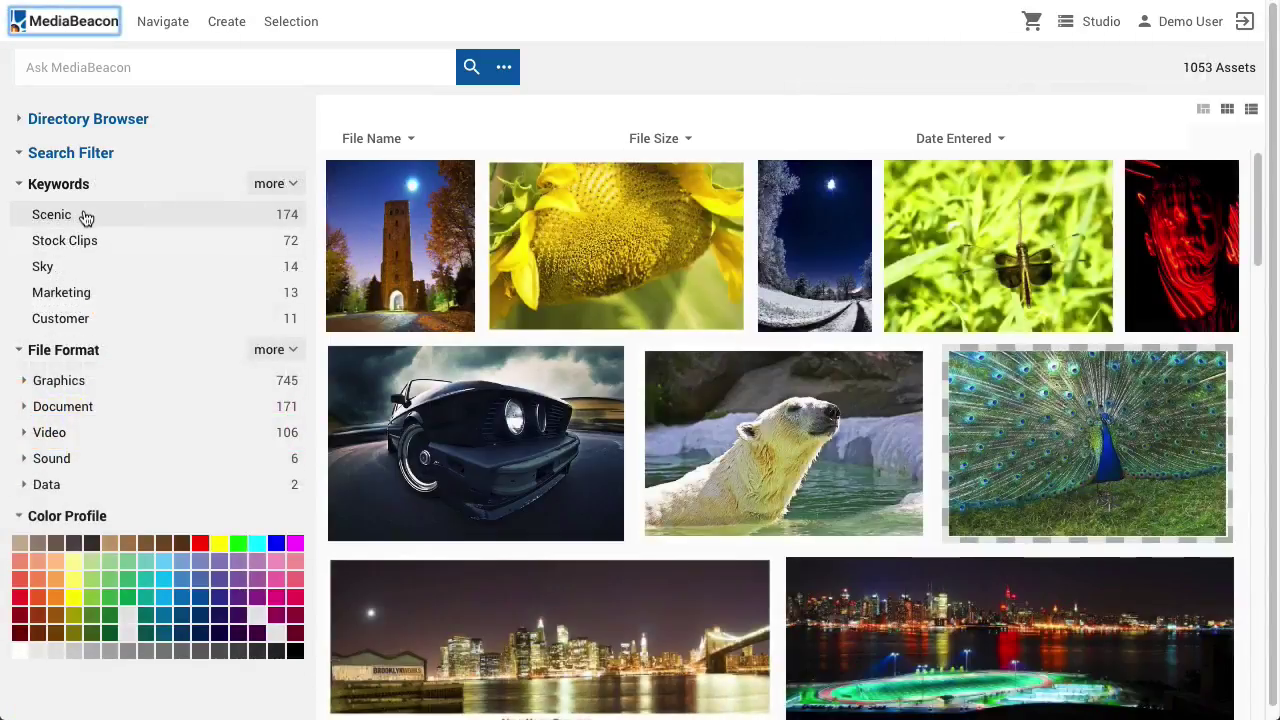
pyautogui.keyDown('alt'); pyautogui.click(95, 218); pyautogui.keyUp('alt')
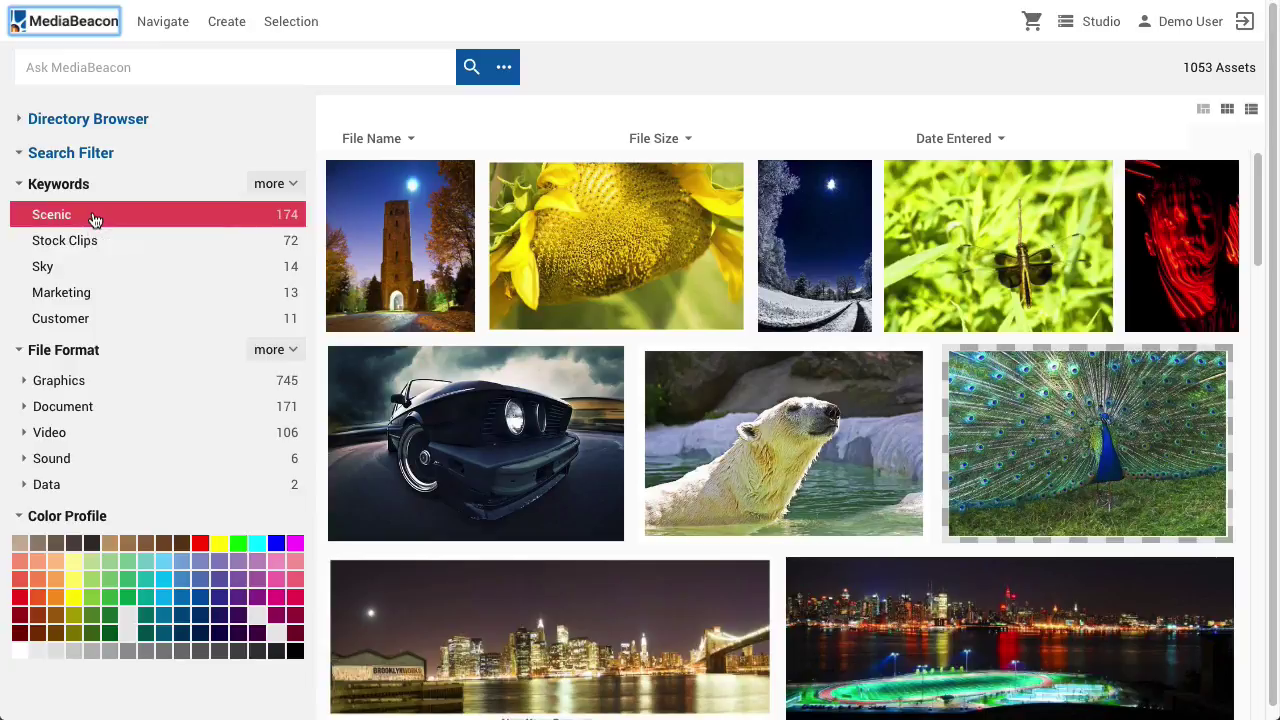
pyautogui.click(102, 246)
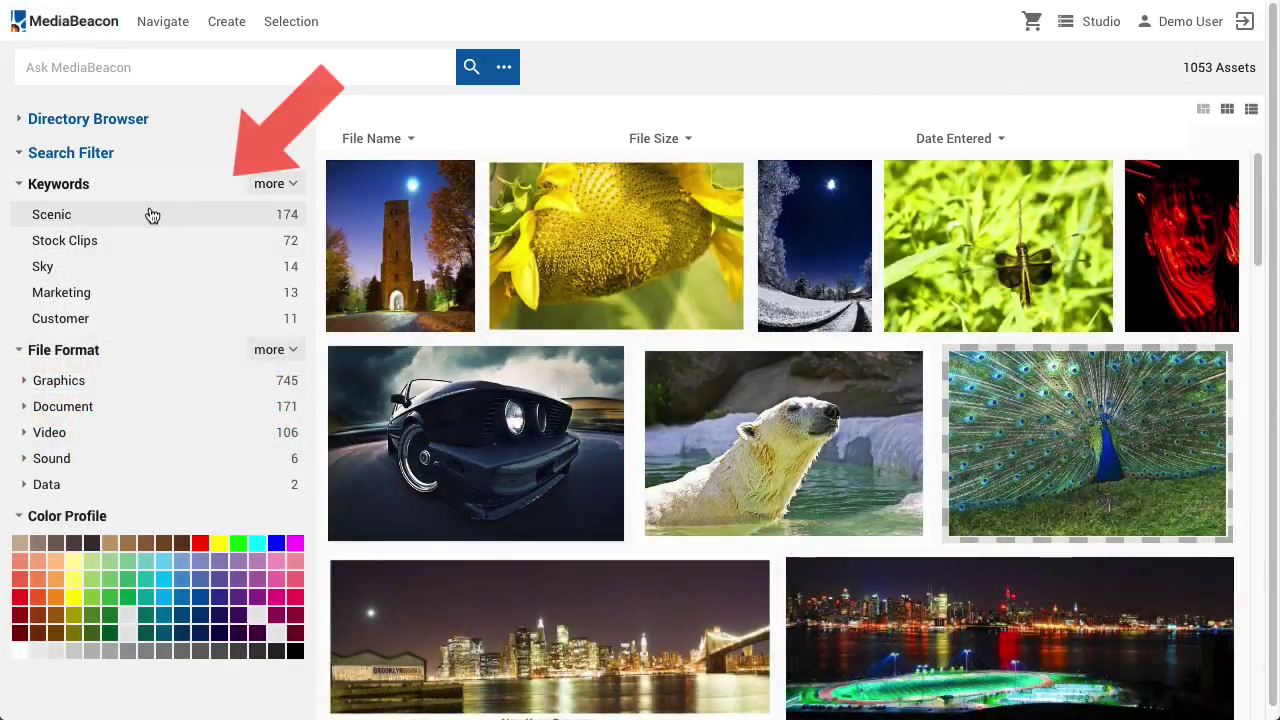
pyautogui.click(151, 214)
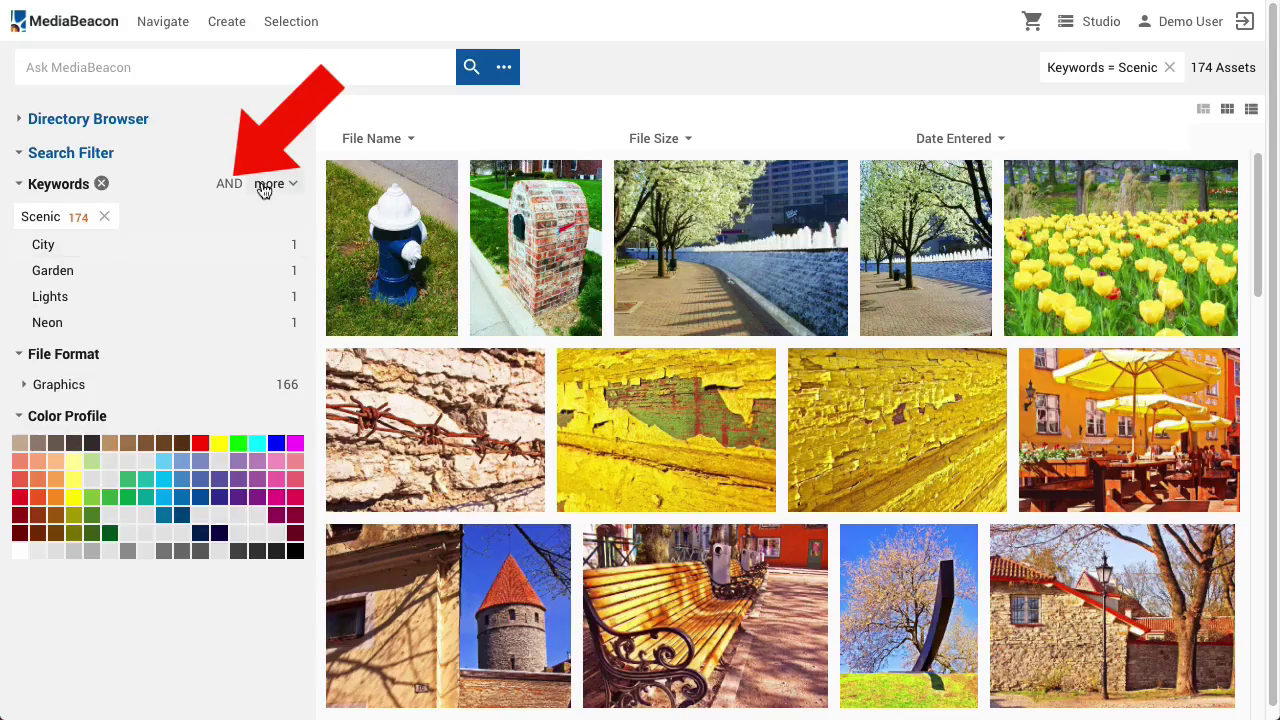
pyautogui.click(230, 185)
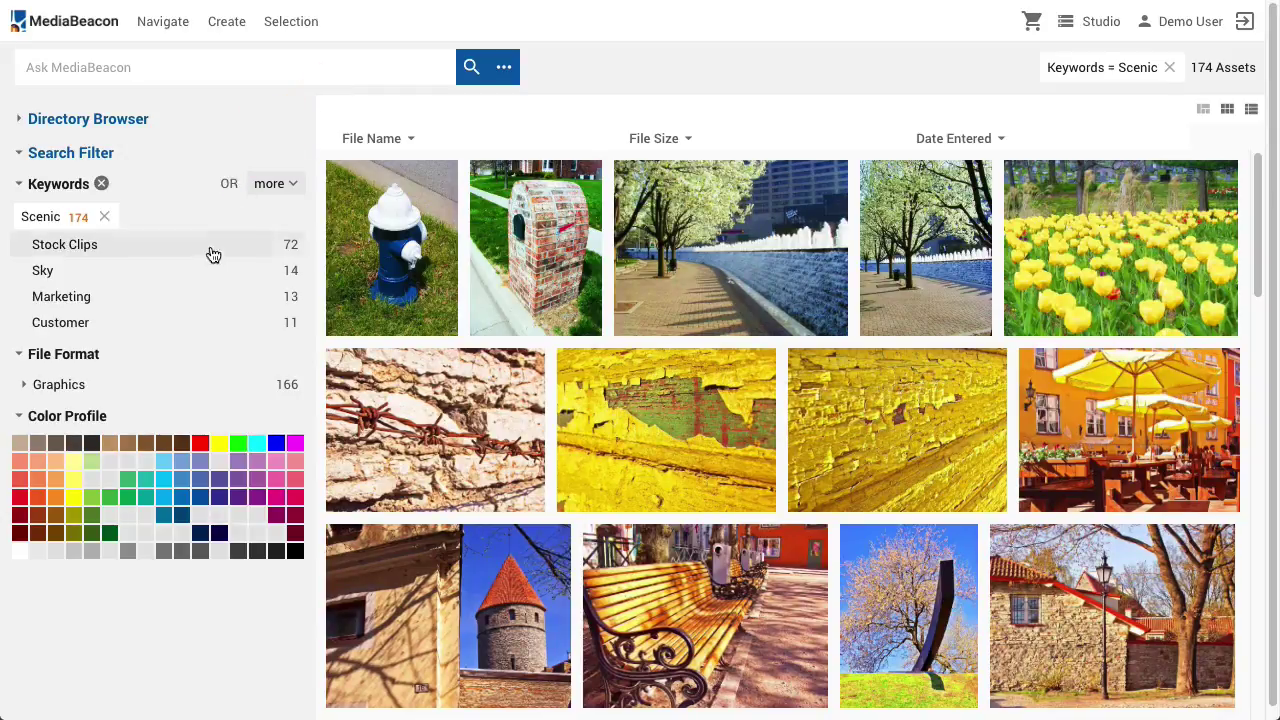
pyautogui.click(129, 249)
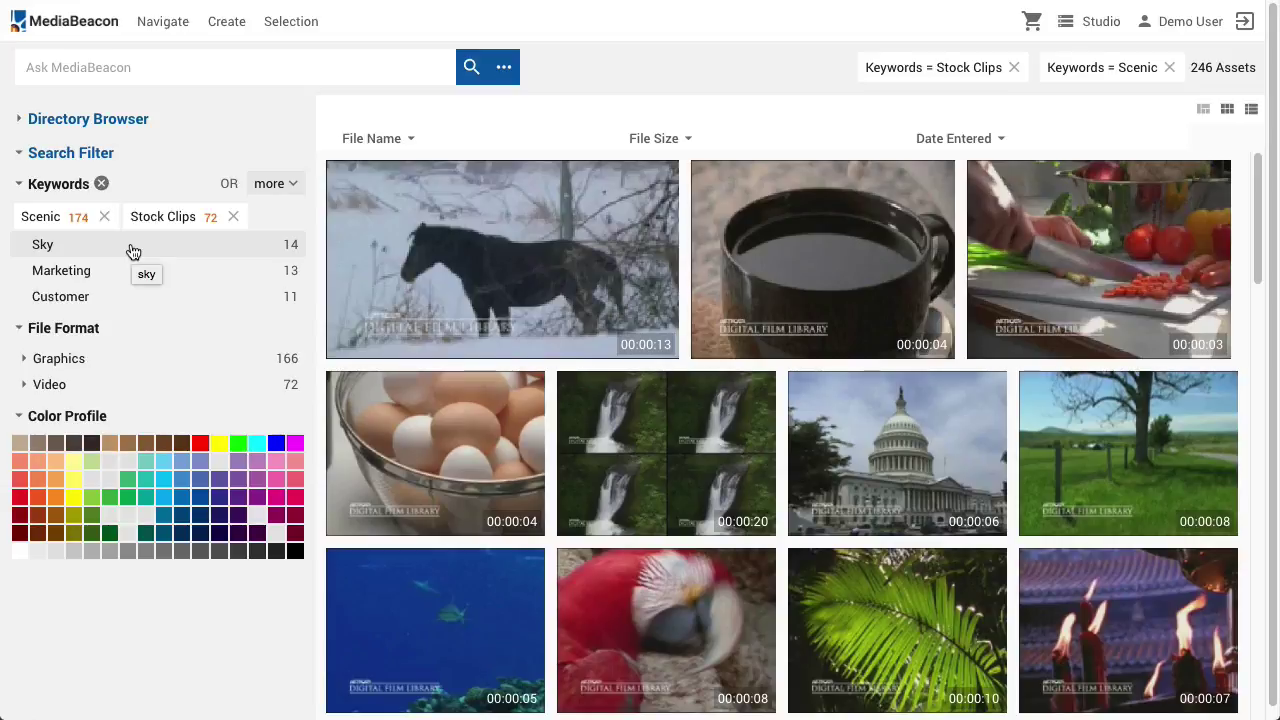
pyautogui.click(101, 184)
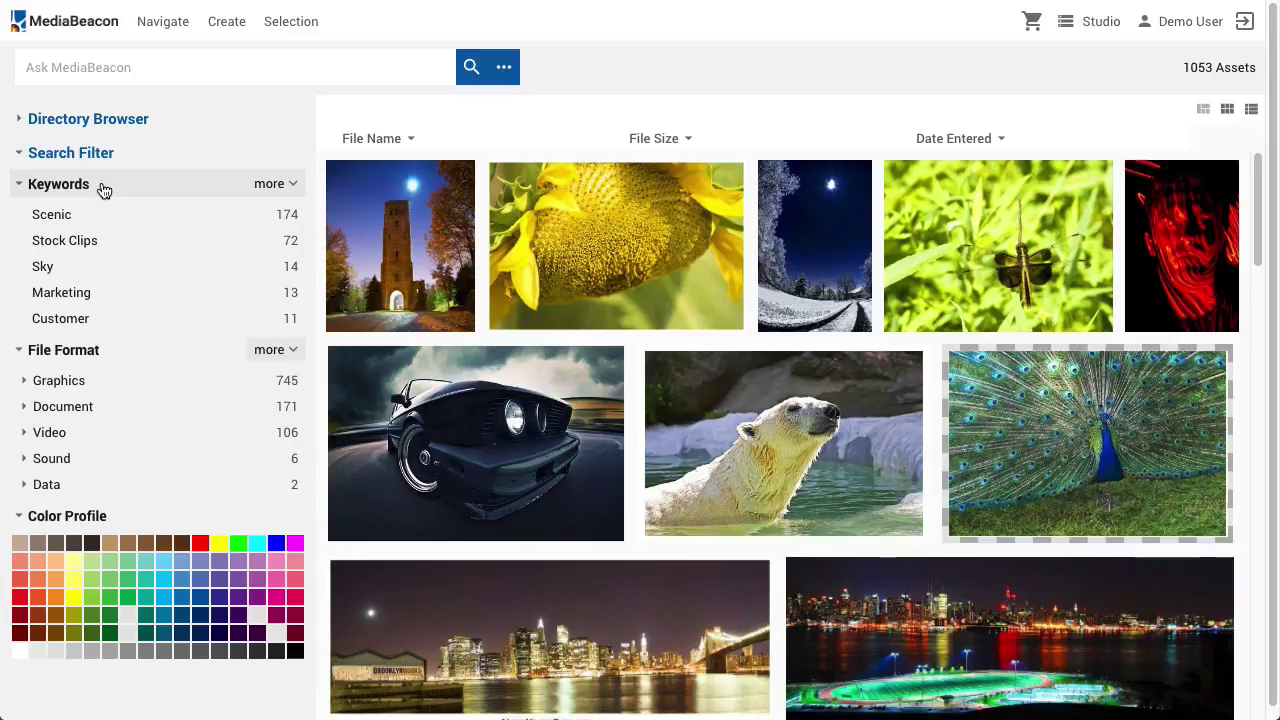
# Filter the library by the Blue keyword, then run the saved search 'test search 1'
pyautogui.click(272, 185)
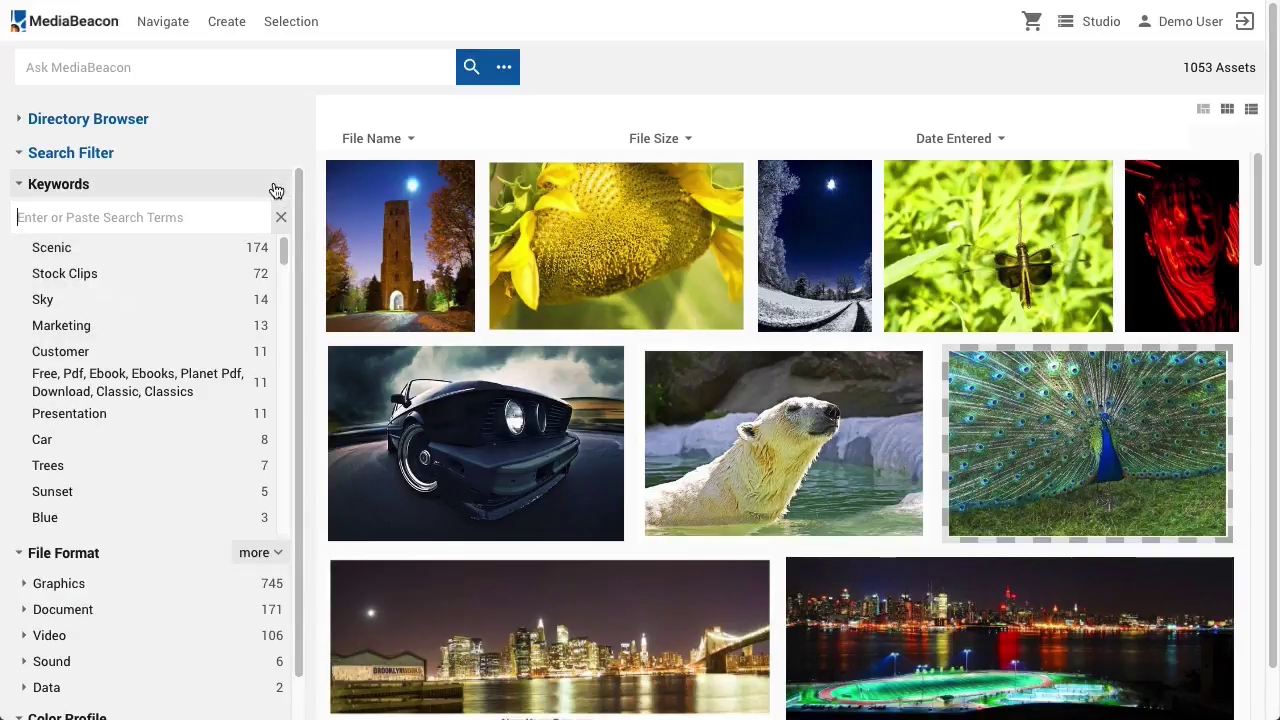
pyautogui.moveTo(281, 238)
pyautogui.mouseDown()
pyautogui.moveTo(314, 534)
pyautogui.moveTo(281, 252)
pyautogui.mouseUp()
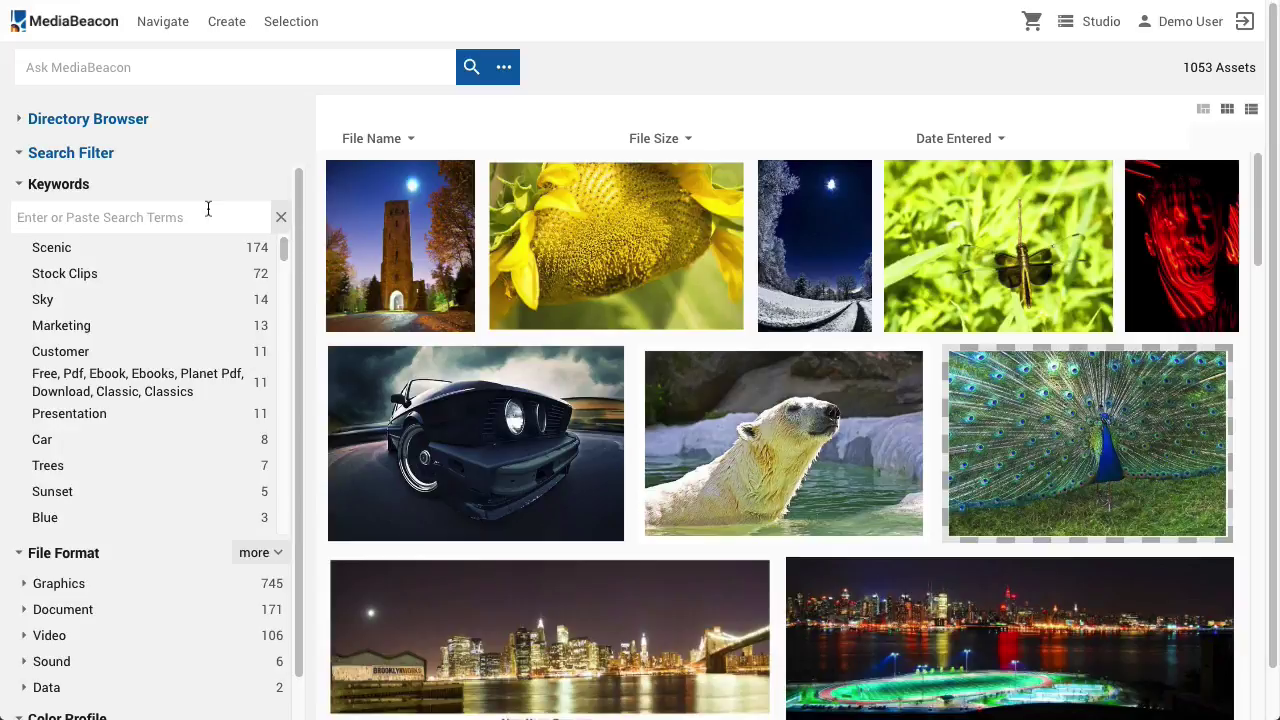
pyautogui.write('blue')
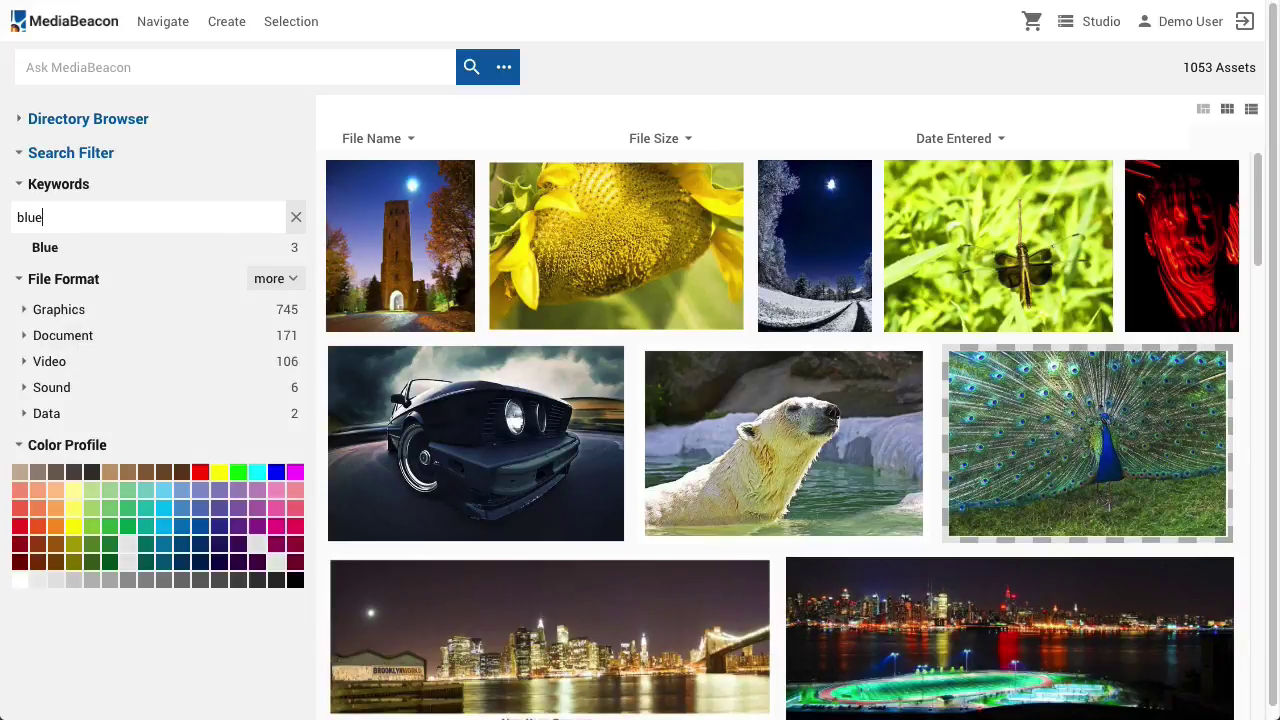
pyautogui.click(129, 252)
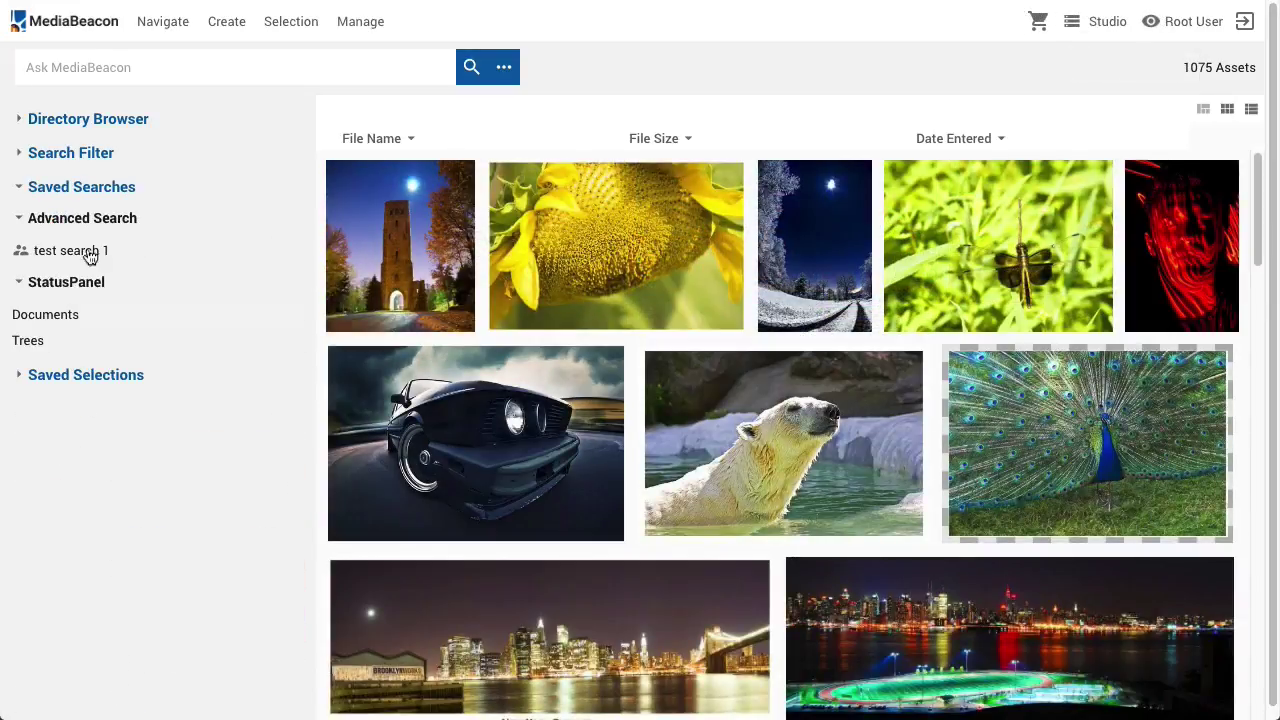
pyautogui.click(90, 254)
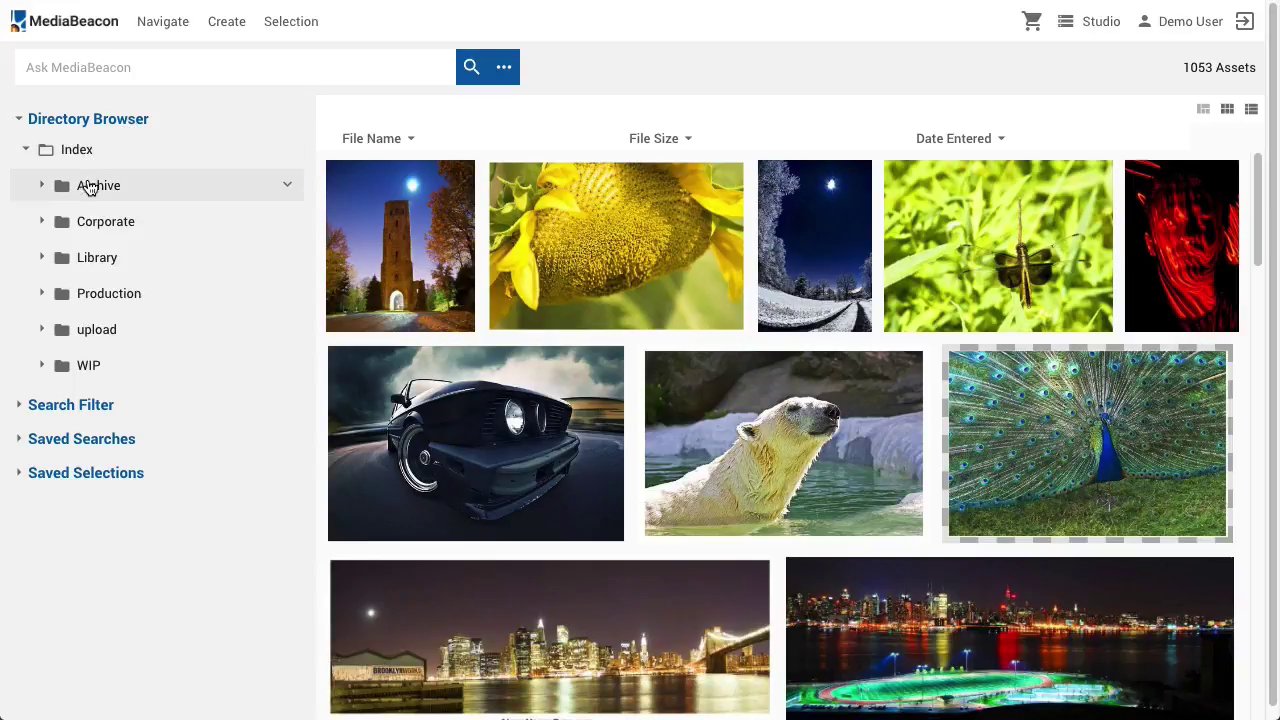
# Create a TEST folder, upload the flamingo photo into it, and return to all 1054 assets
pyautogui.rightClick(86, 180)
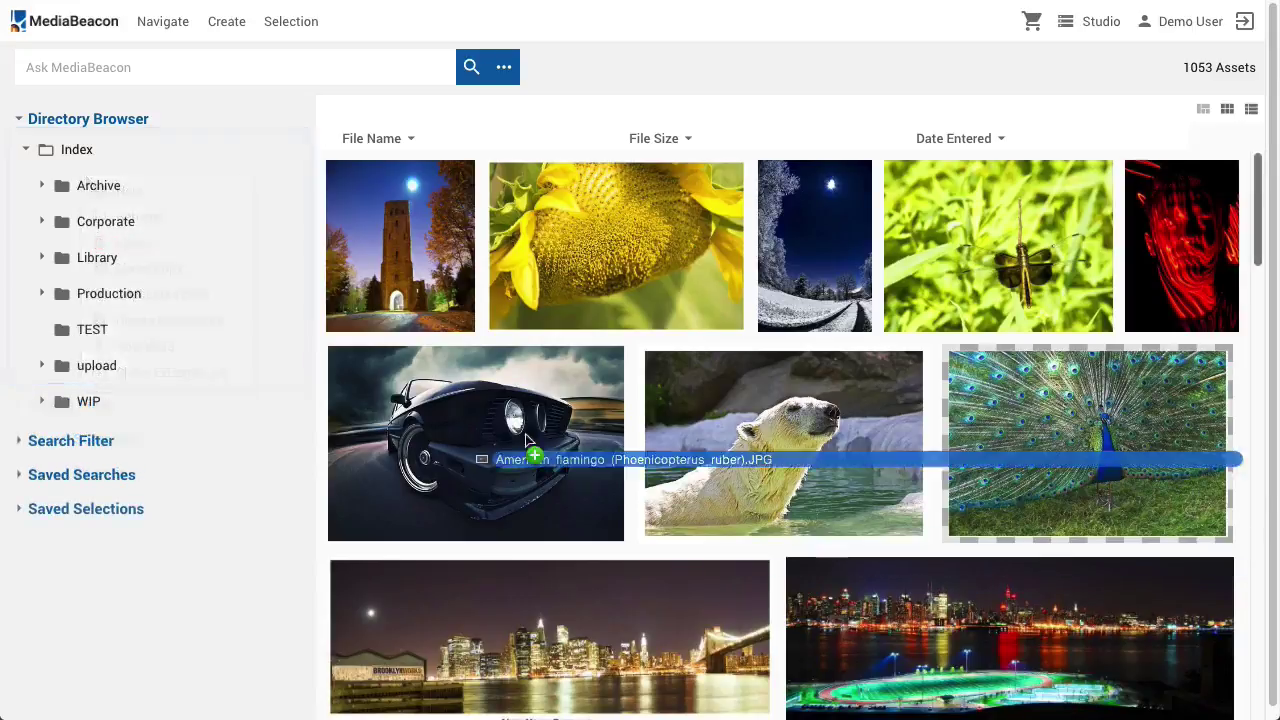
pyautogui.moveTo(526, 443); pyautogui.dragTo(91, 328)
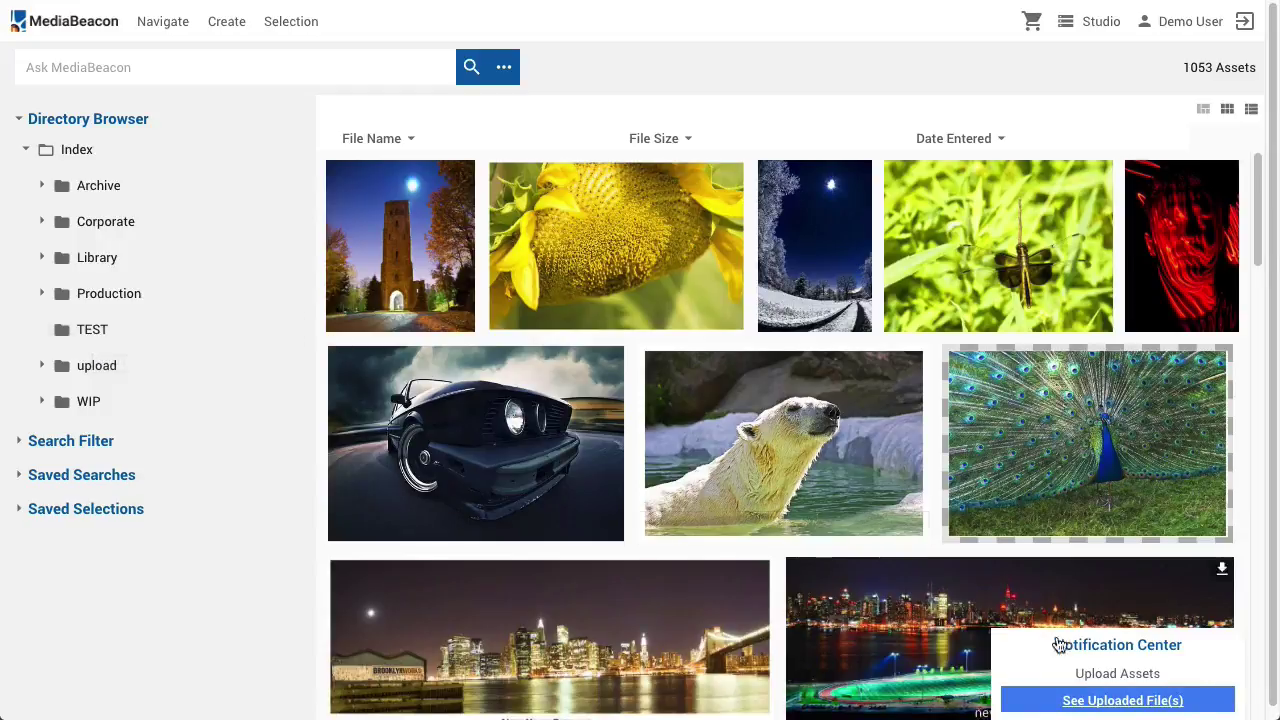
pyautogui.click(1115, 701)
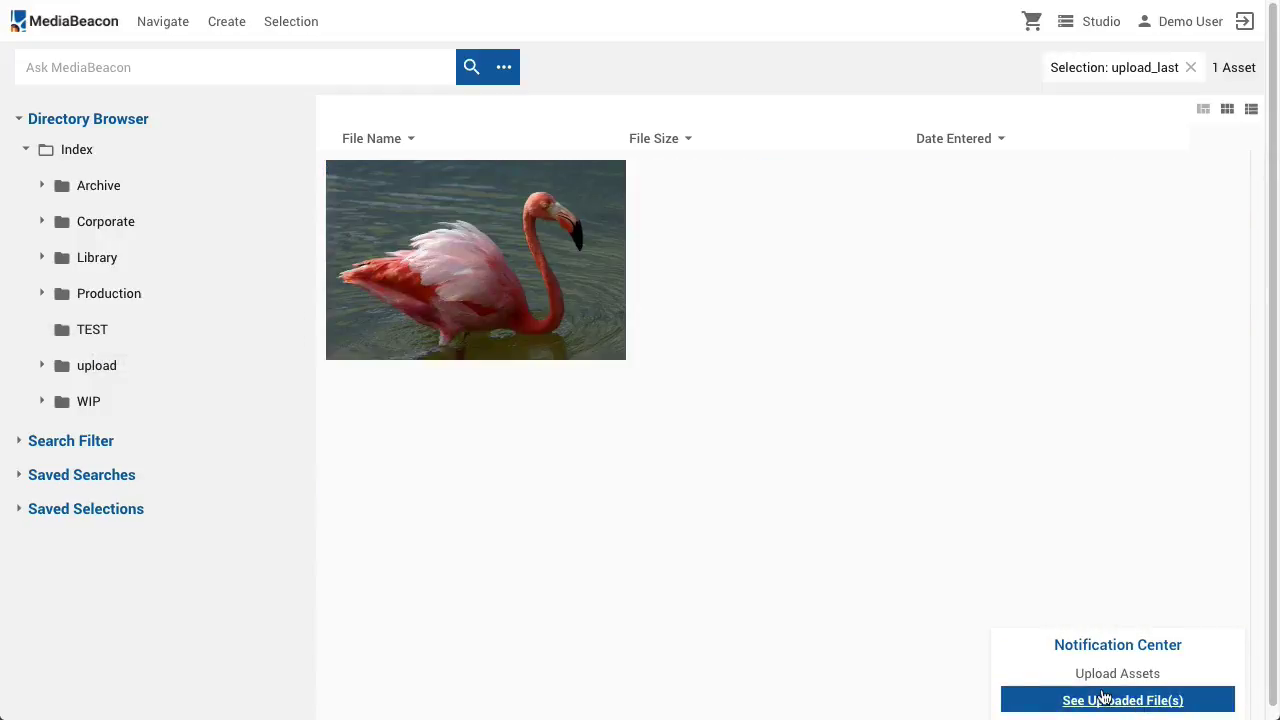
pyautogui.click(76, 149)
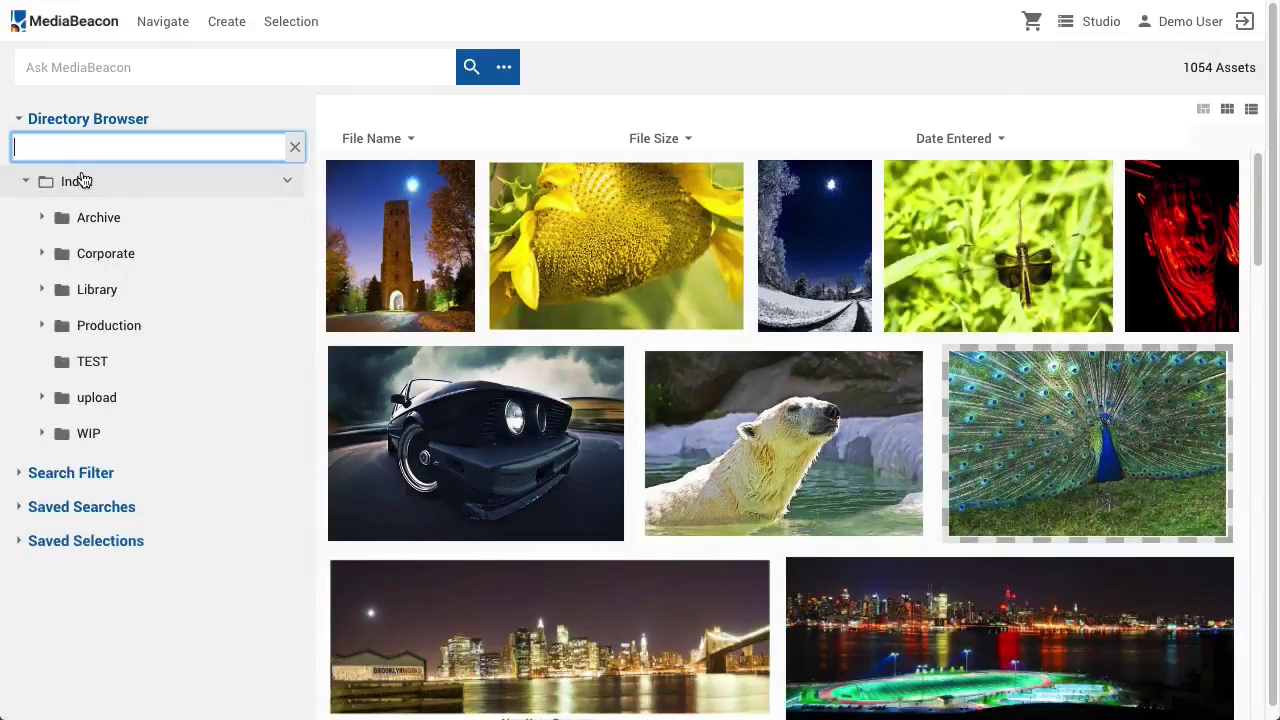
pyautogui.write('Prod')
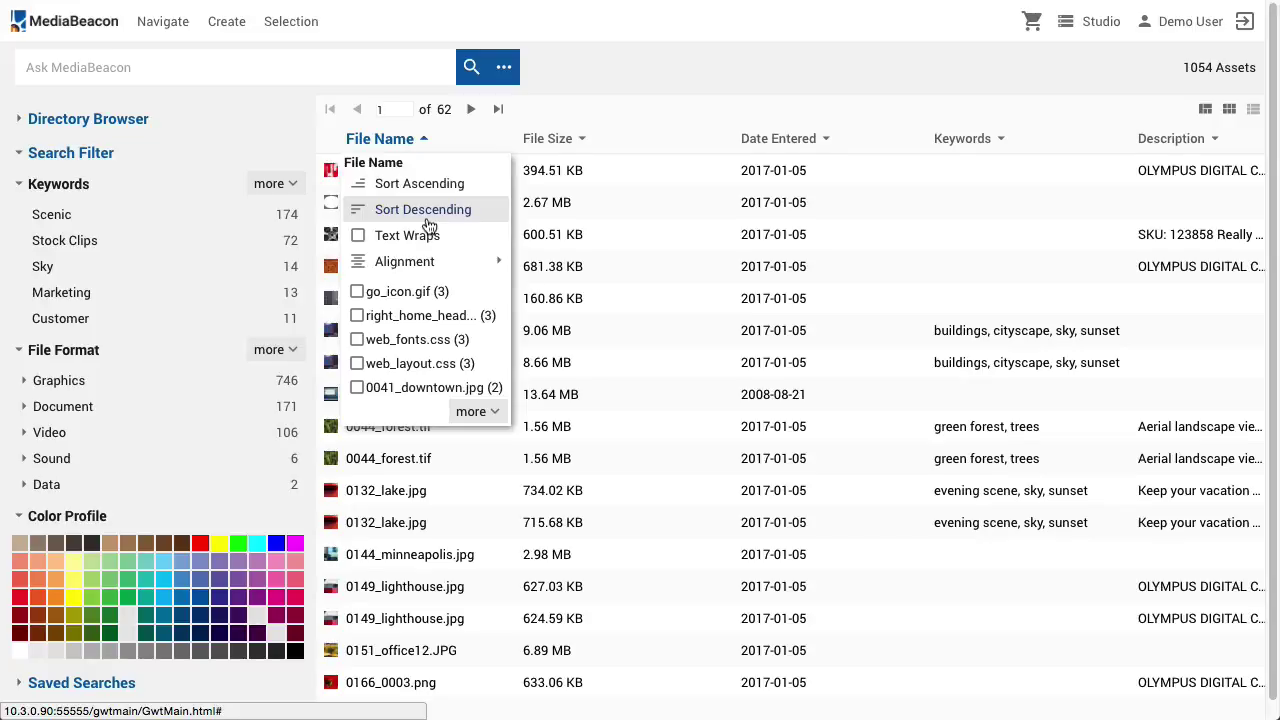
pyautogui.click(472, 410)
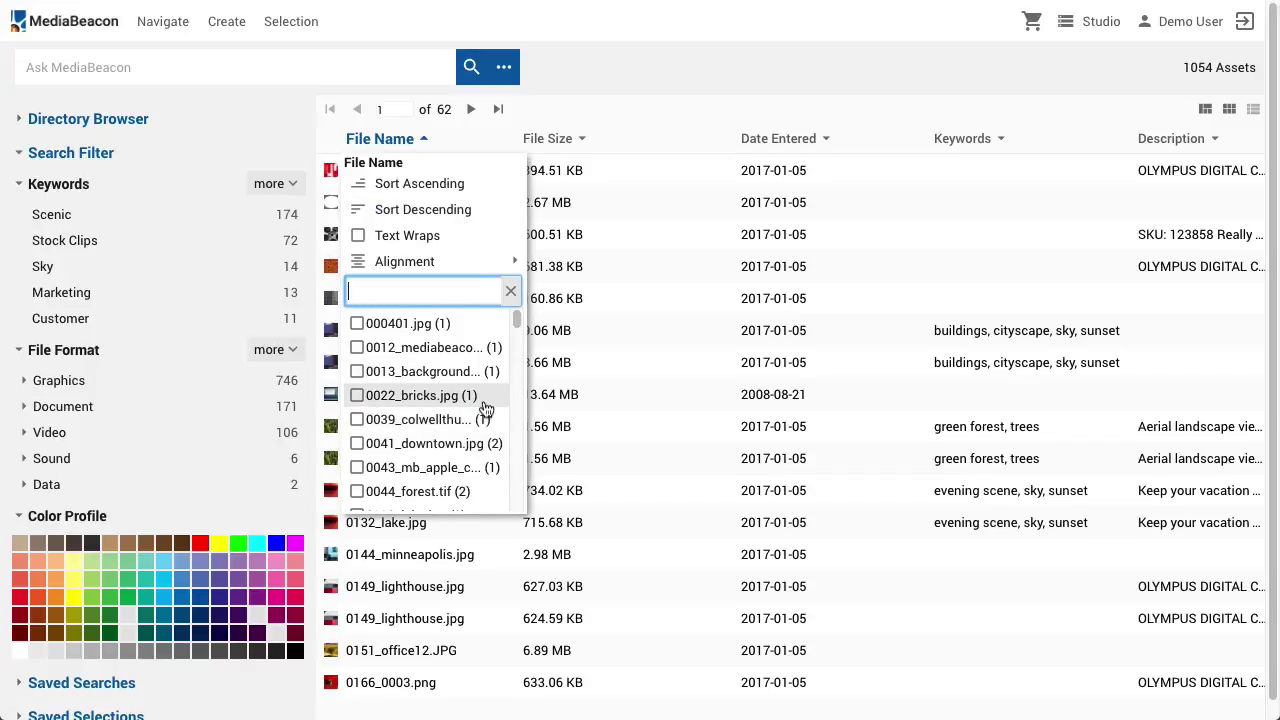
pyautogui.click(560, 137)
pyautogui.click(560, 137)
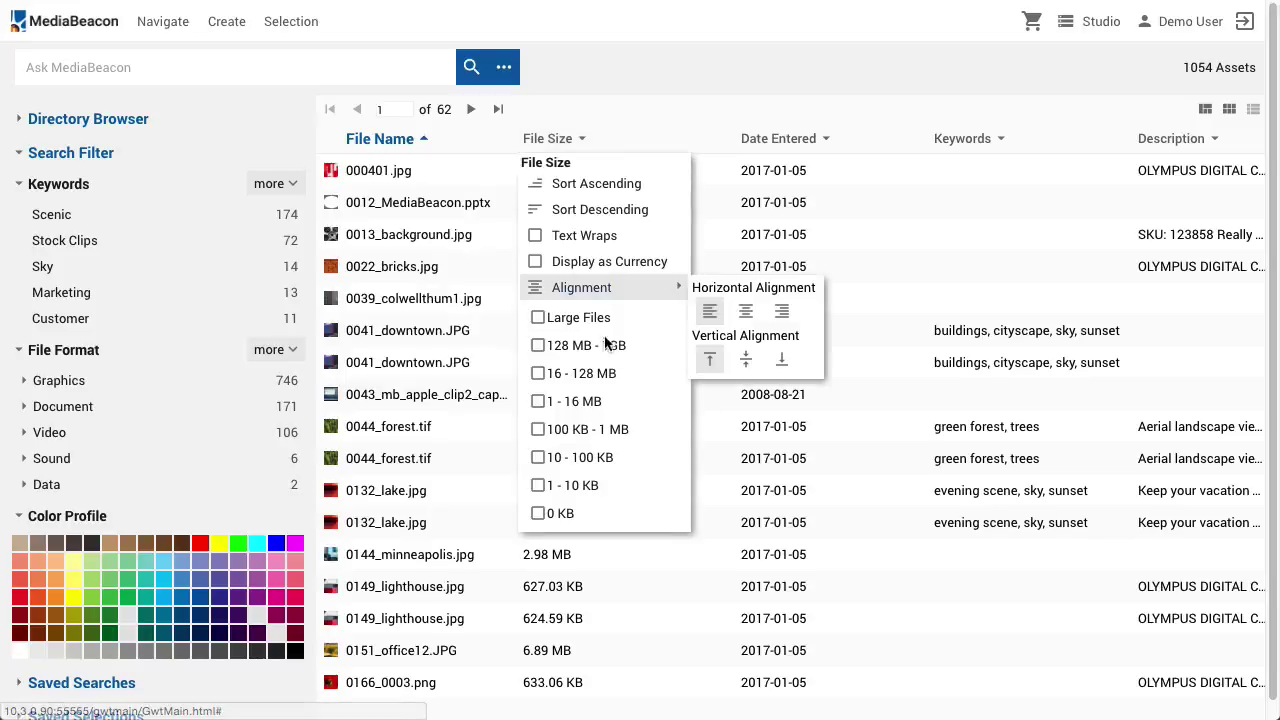
pyautogui.click(589, 377)
pyautogui.click(820, 138)
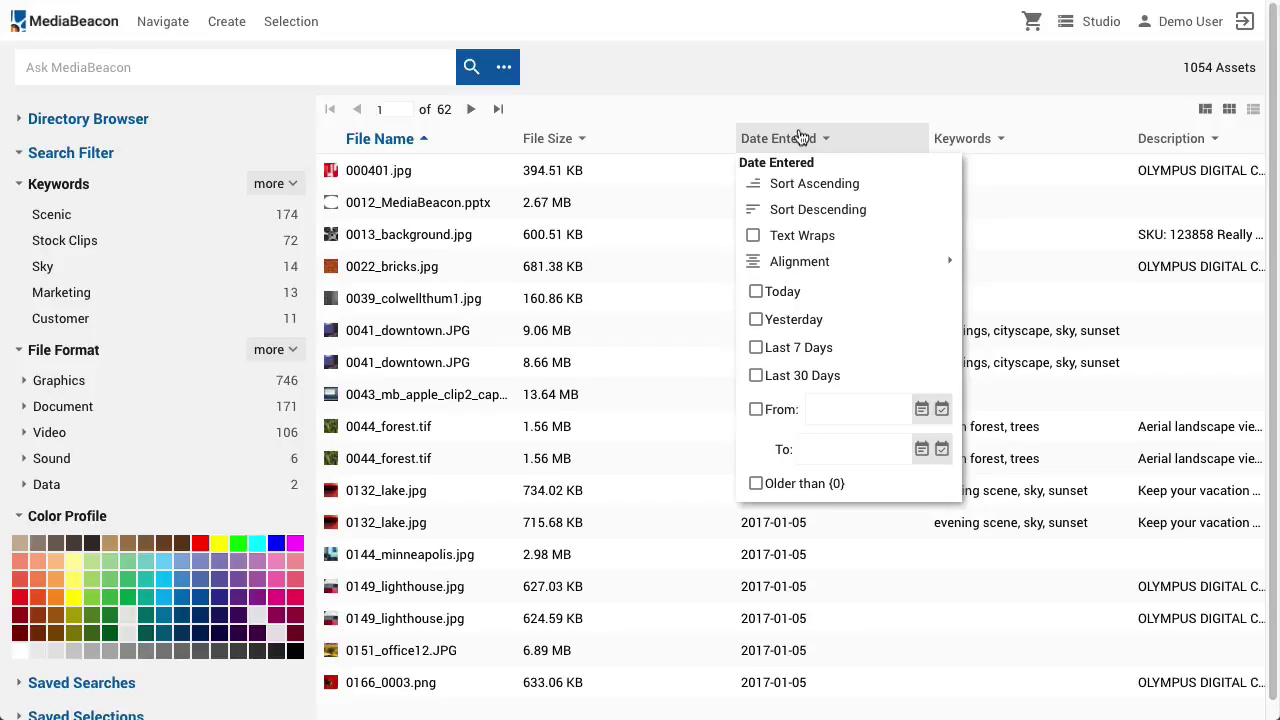
pyautogui.click(1027, 145)
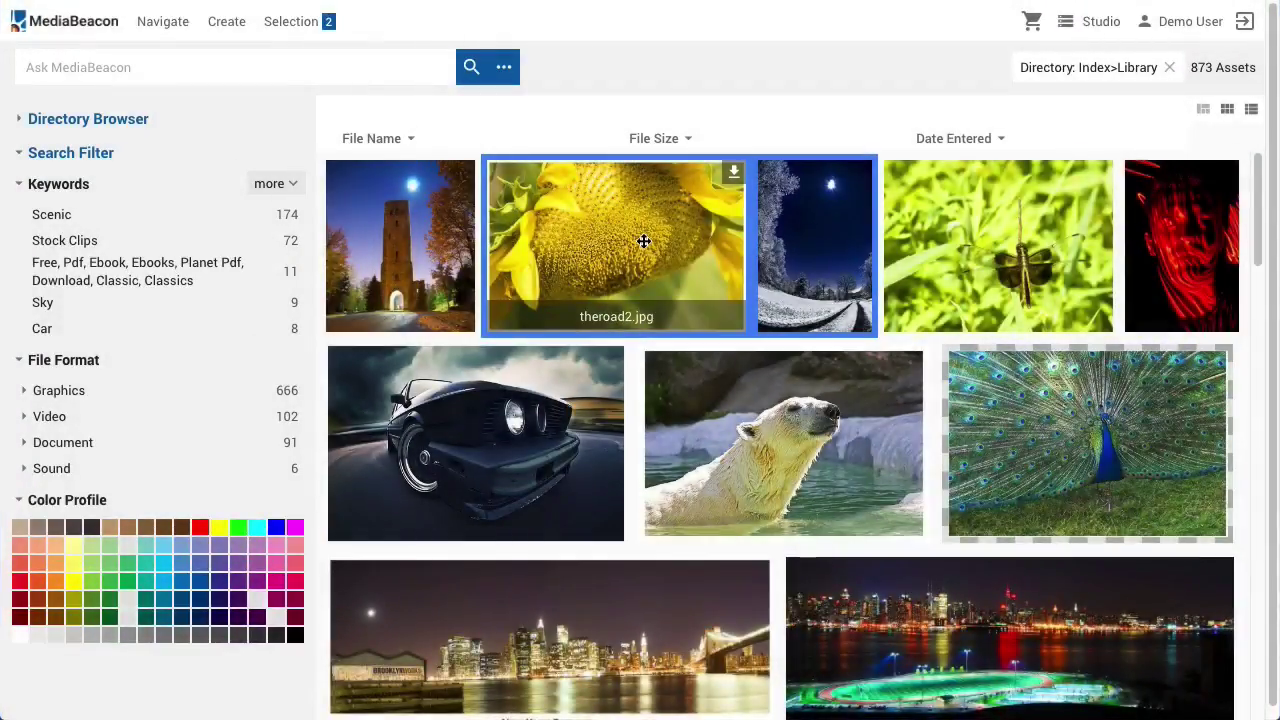
# Link the sunflower and snowy night photos with the Global Link Description 'Example Link'
pyautogui.rightClick(643, 241)
pyautogui.moveTo(700, 358)
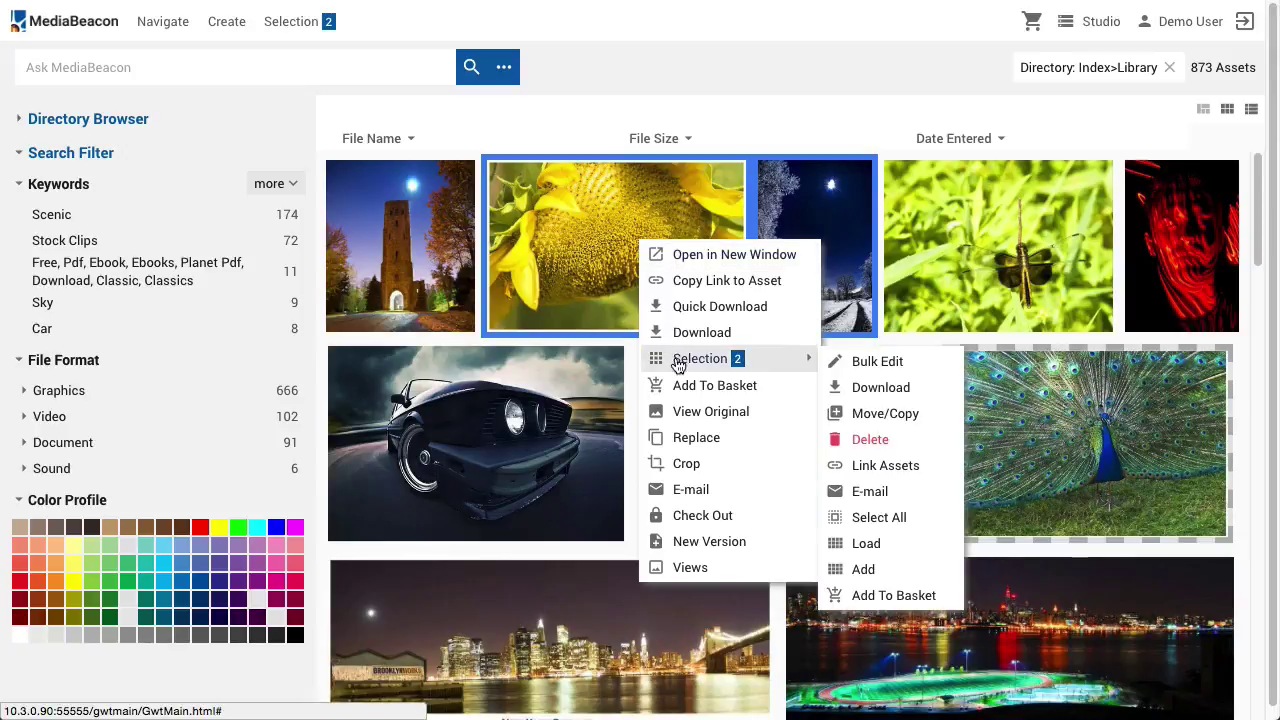
pyautogui.click(886, 462)
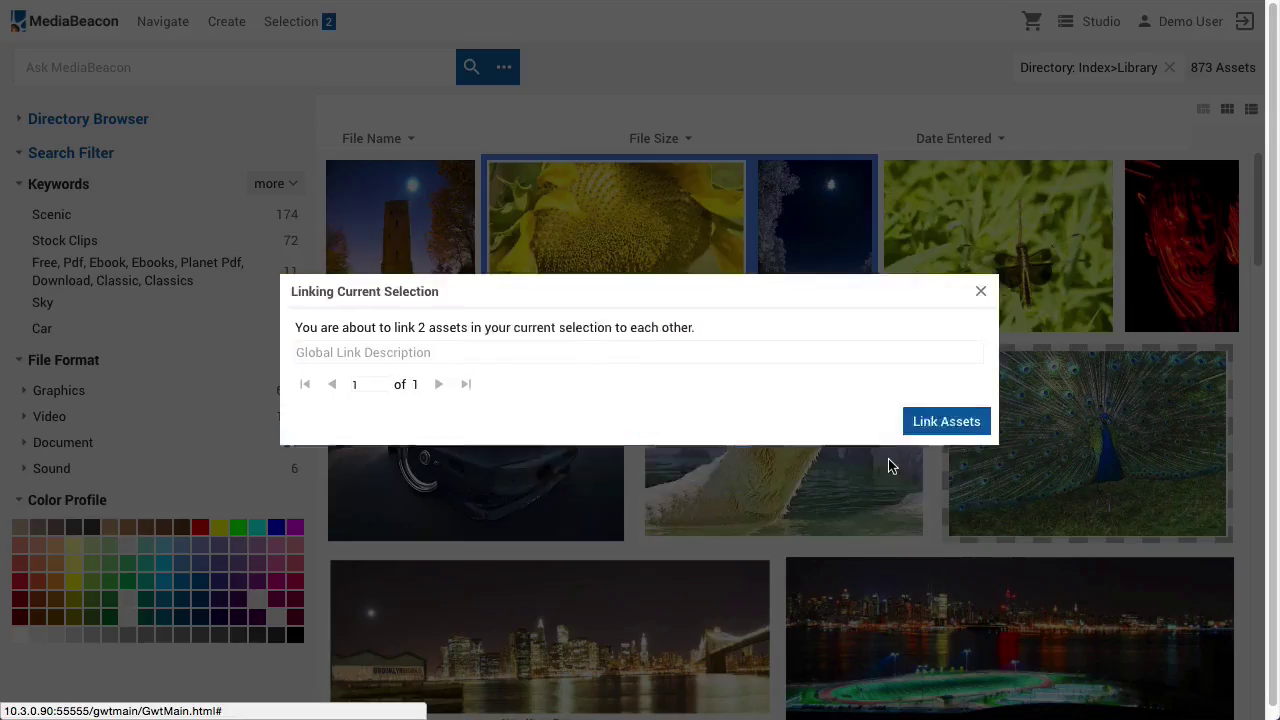
pyautogui.click(500, 268)
pyautogui.write('Exampl')
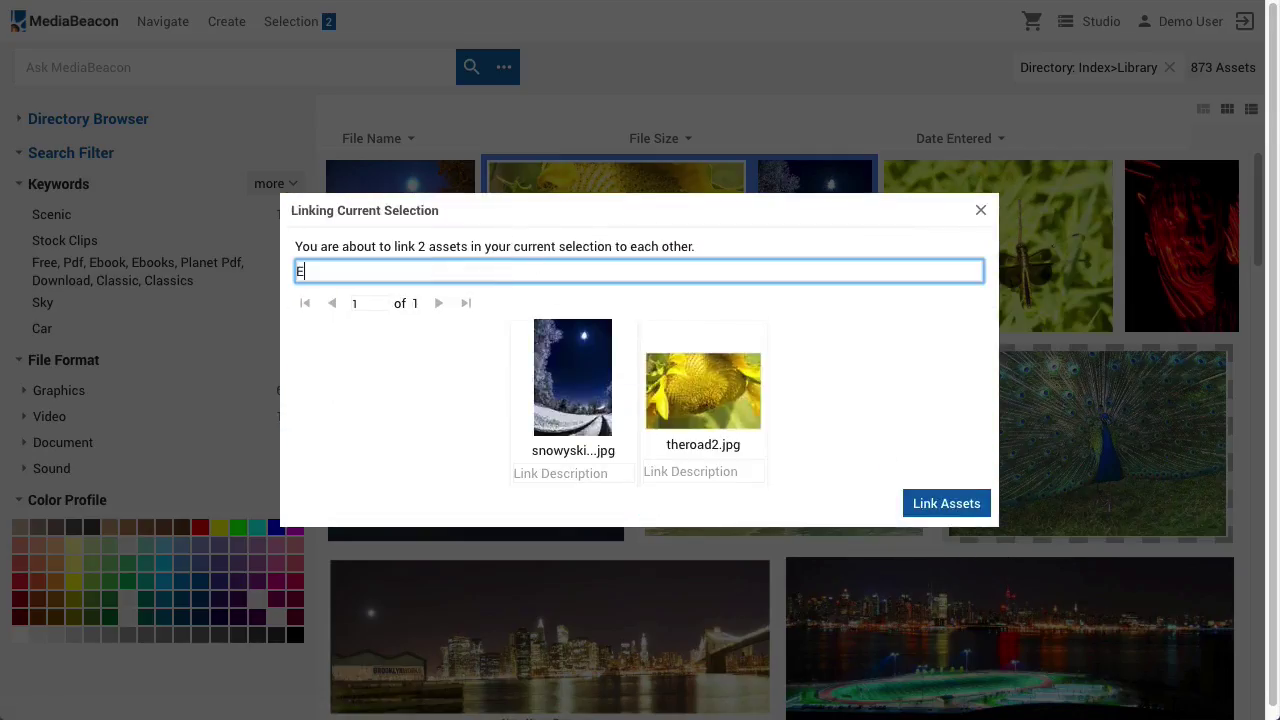
pyautogui.write('e Link')
pyautogui.click(975, 505)
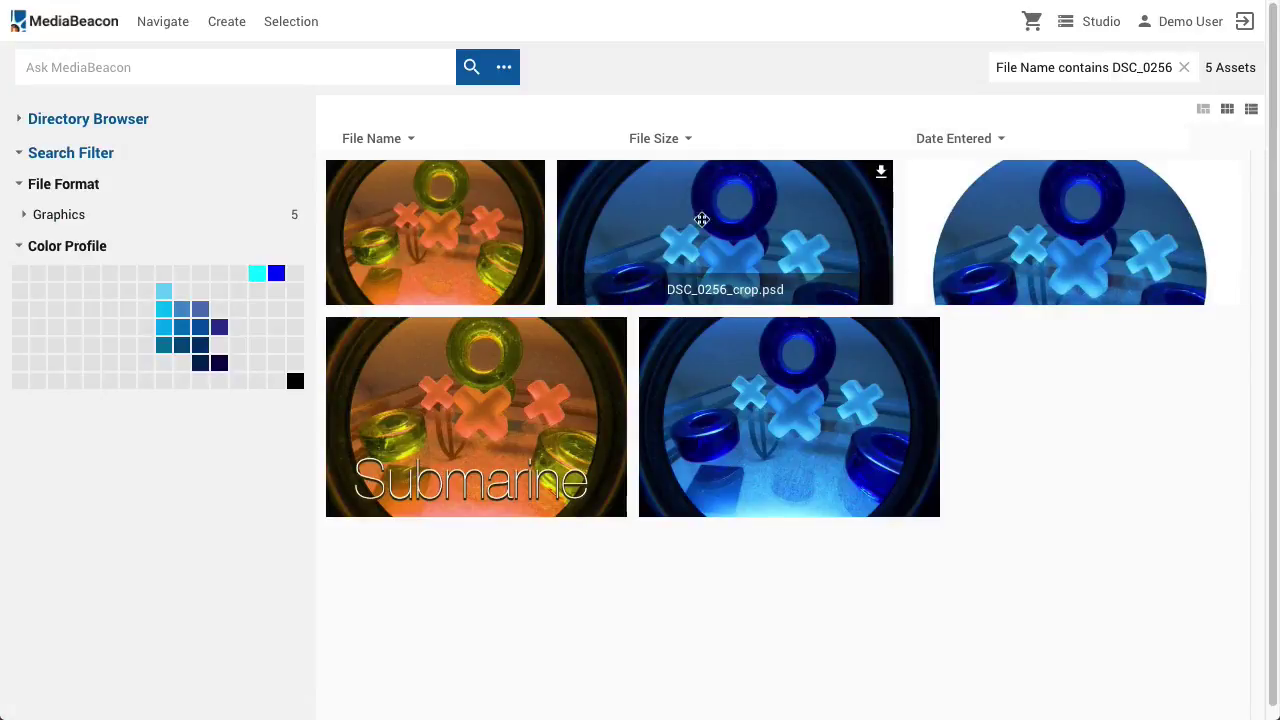
# Open DSC_0256_color.psd and follow its Automatic Versions to the parent DSC_0256.psd
pyautogui.doubleClick(472, 229)
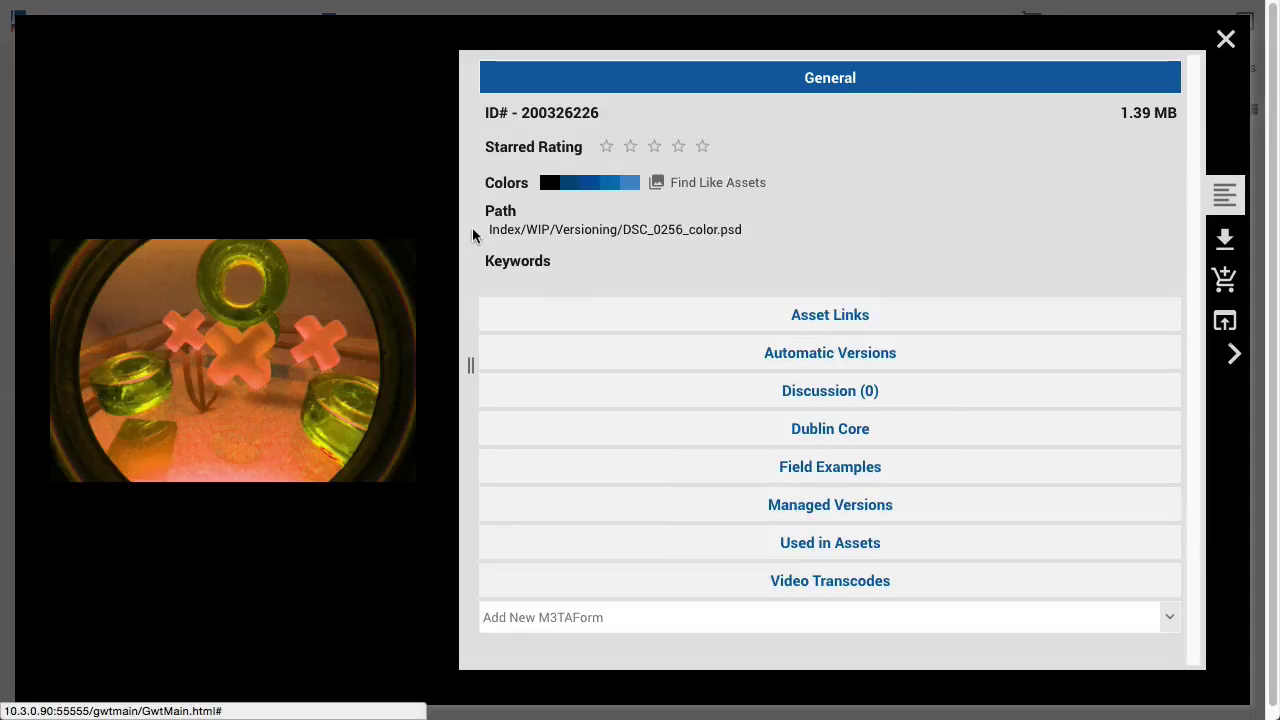
pyautogui.click(632, 86)
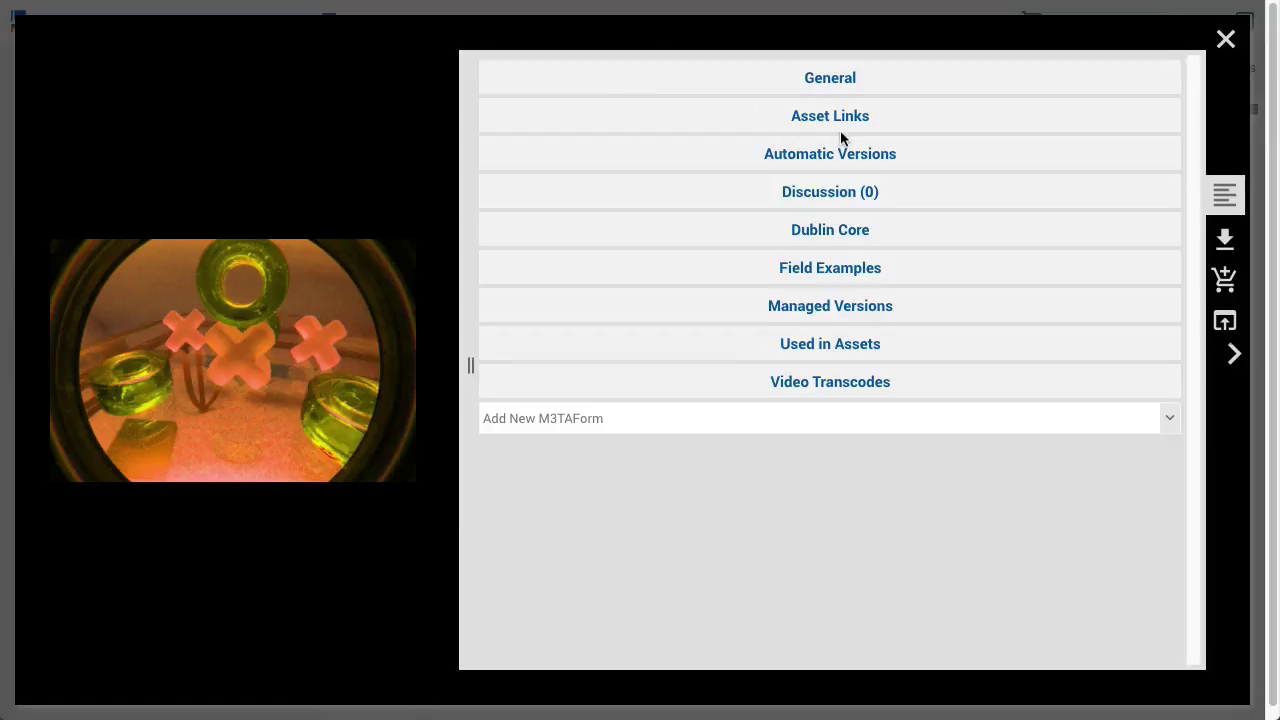
pyautogui.click(955, 157)
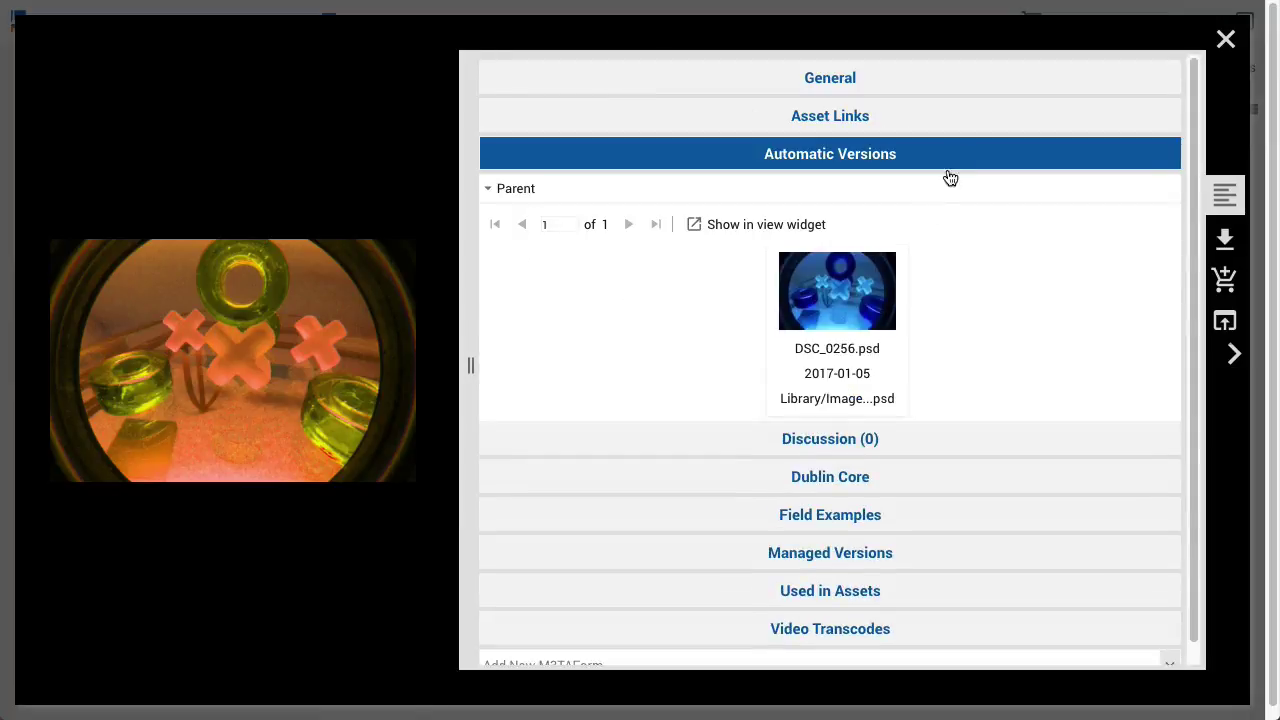
pyautogui.doubleClick(813, 292)
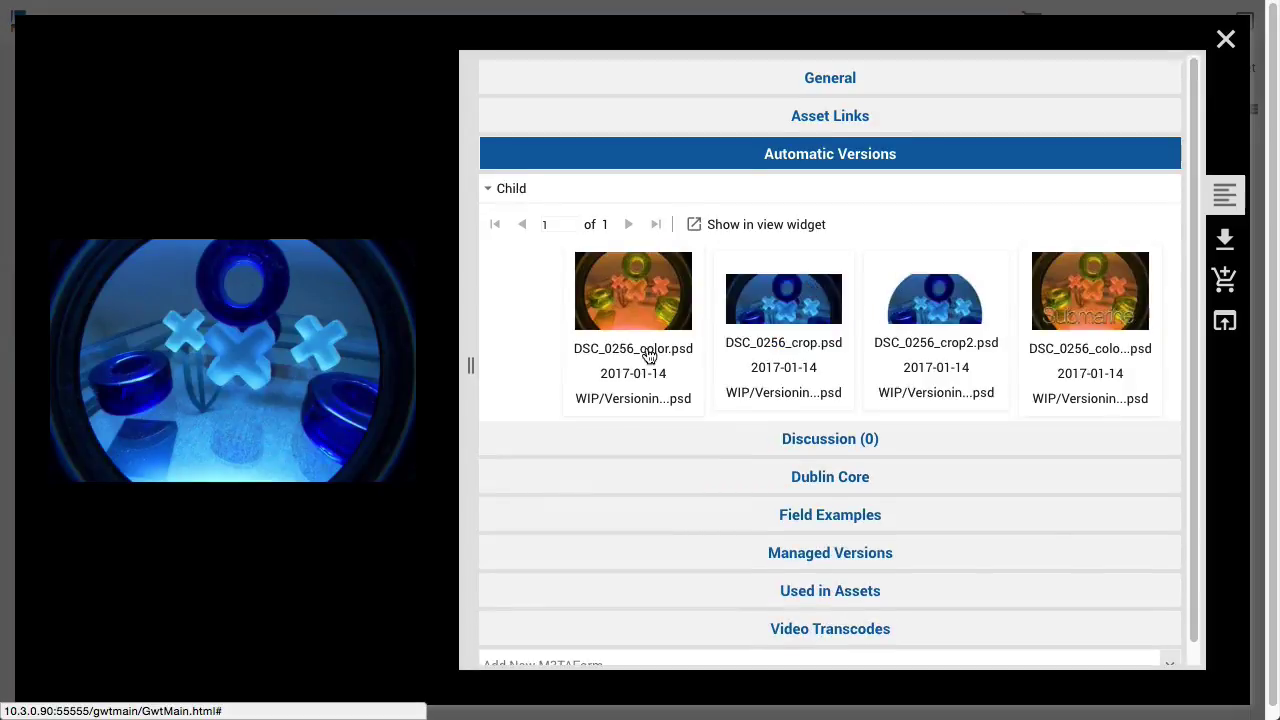
# Download the MP4 video's original transcode from its Video Transcodes list
pyautogui.scroll(-1, 643, 354)
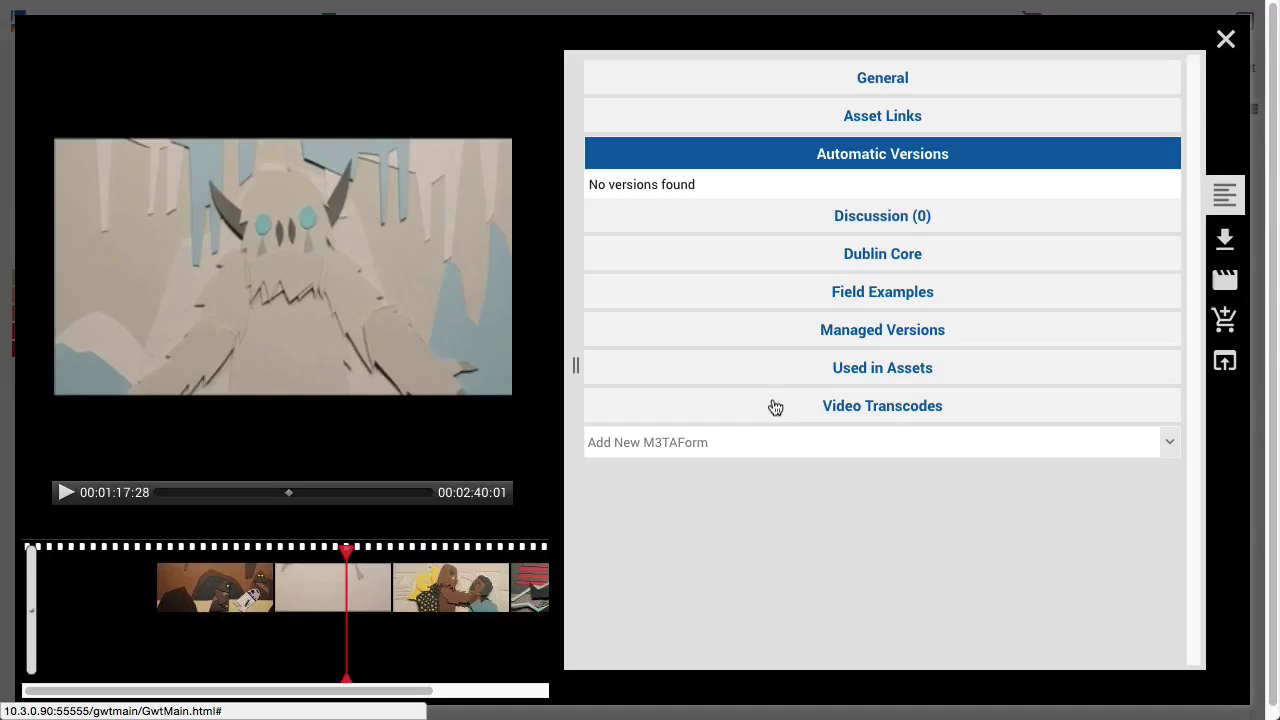
pyautogui.click(771, 406)
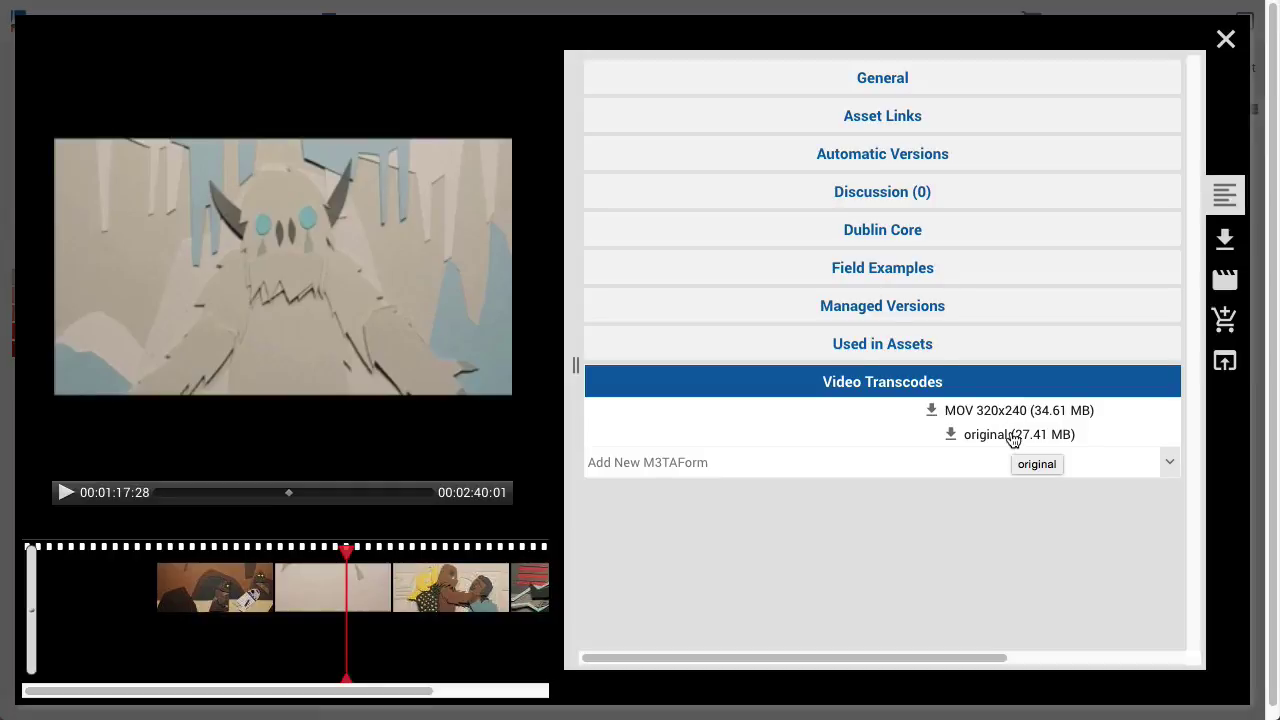
pyautogui.click(1013, 436)
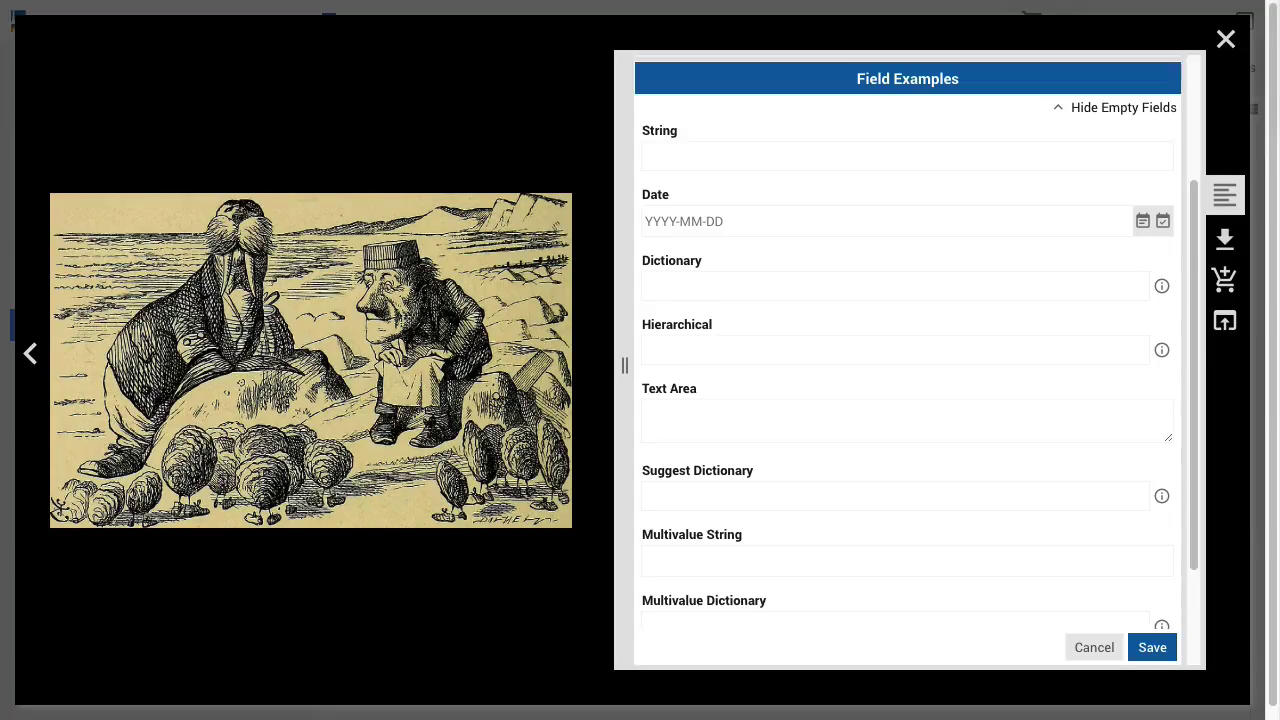
# Enter 'Walrus' in the String field and 2017-01-14 as the Date
pyautogui.click(646, 156)
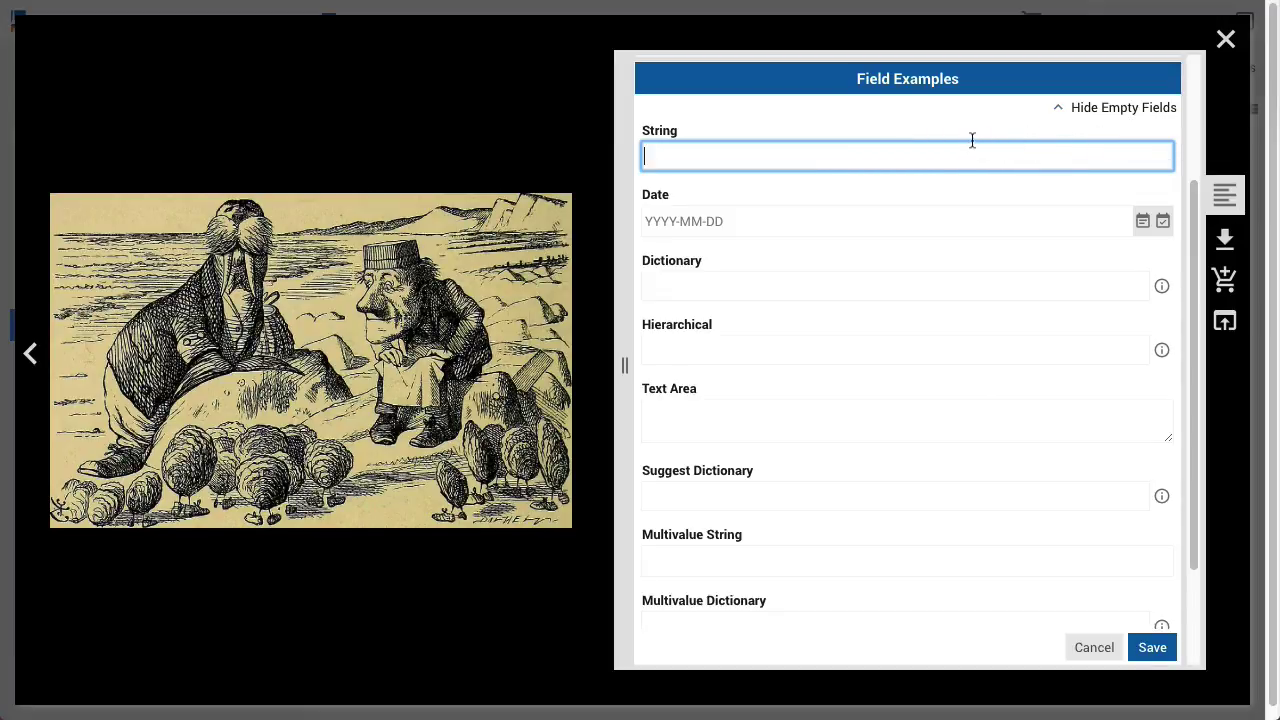
pyautogui.write('Walrus')
pyautogui.click(1143, 222)
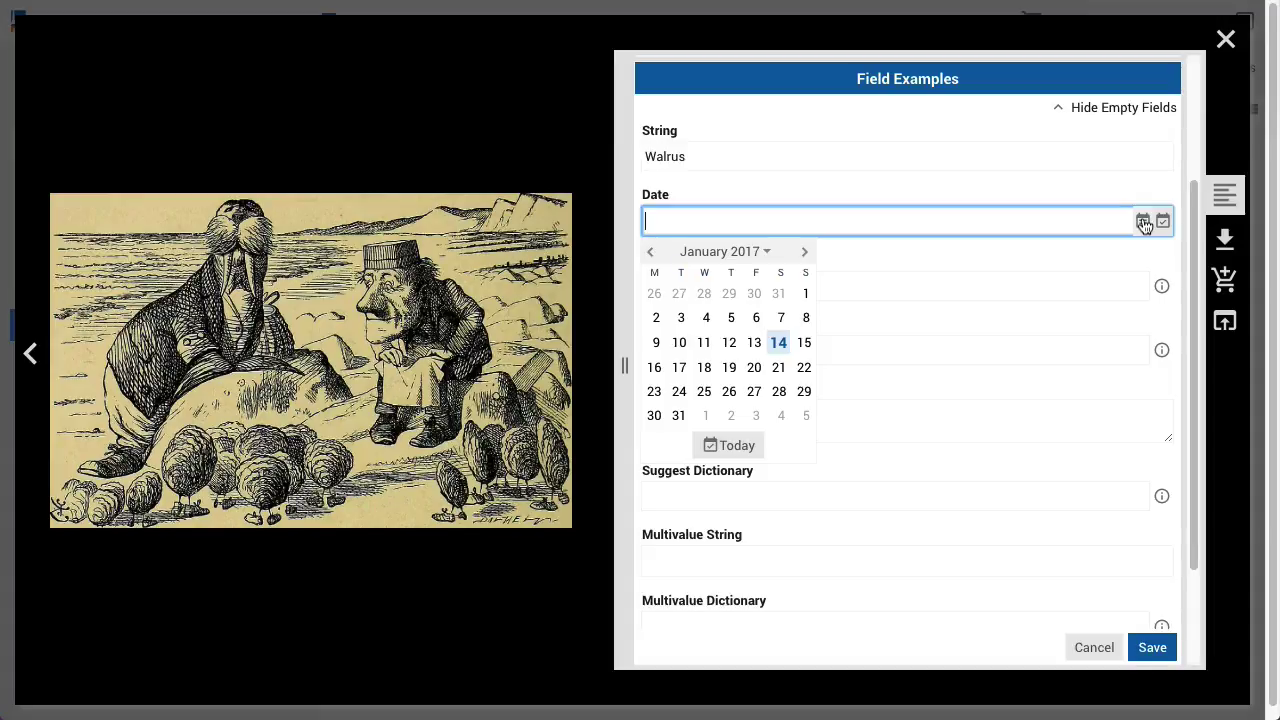
pyautogui.click(1164, 224)
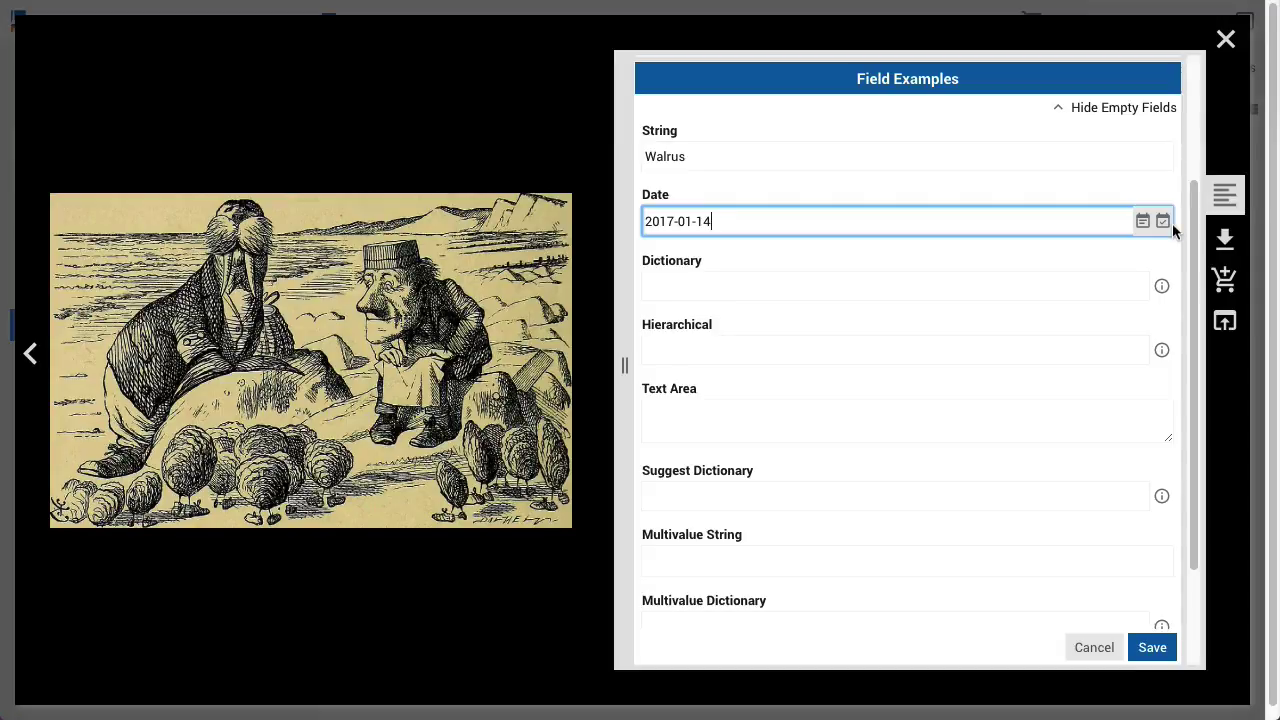
# Choose UK as the Dictionary value and select its text for replacement
pyautogui.click(1163, 288)
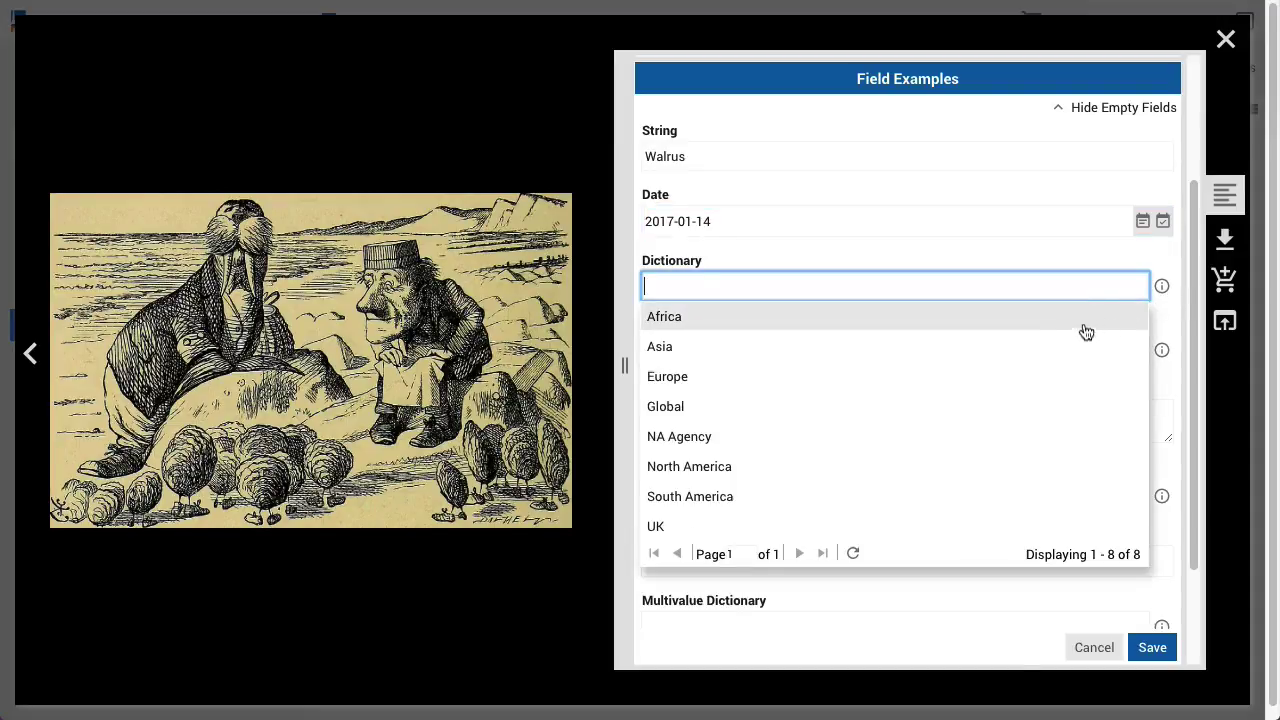
pyautogui.click(963, 522)
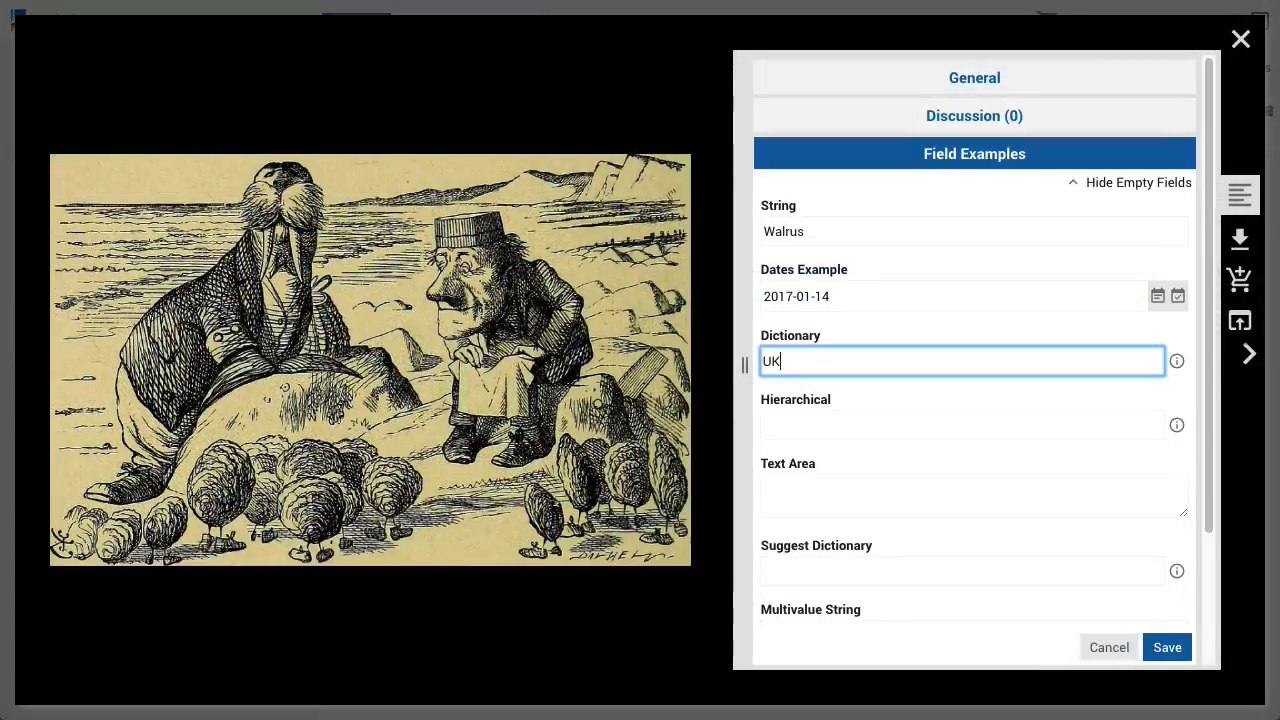
pyautogui.hotkey('shift', 'Left')
pyautogui.hotkey('shift', 'Left')
# Type 'rica' in the Dictionary field and pick South America from the matching suggestions
pyautogui.write('rica')
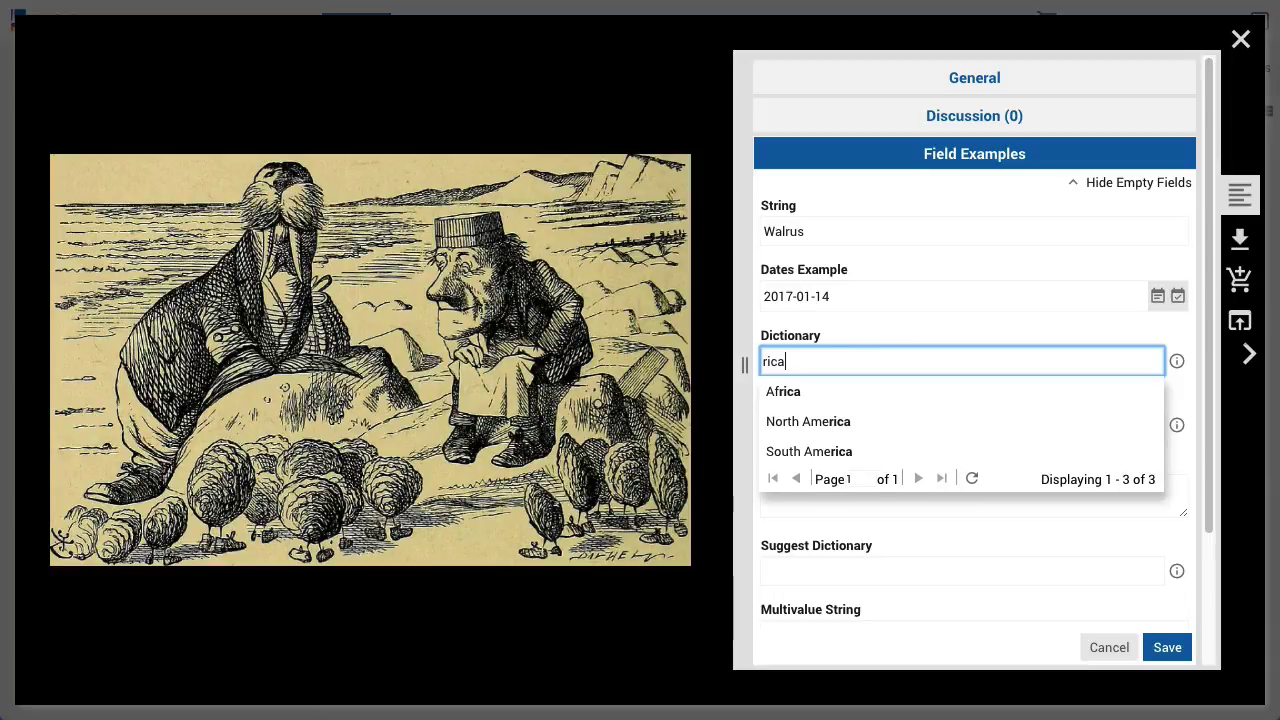
pyautogui.press('Down')
pyautogui.press('Down')
pyautogui.press('Down')
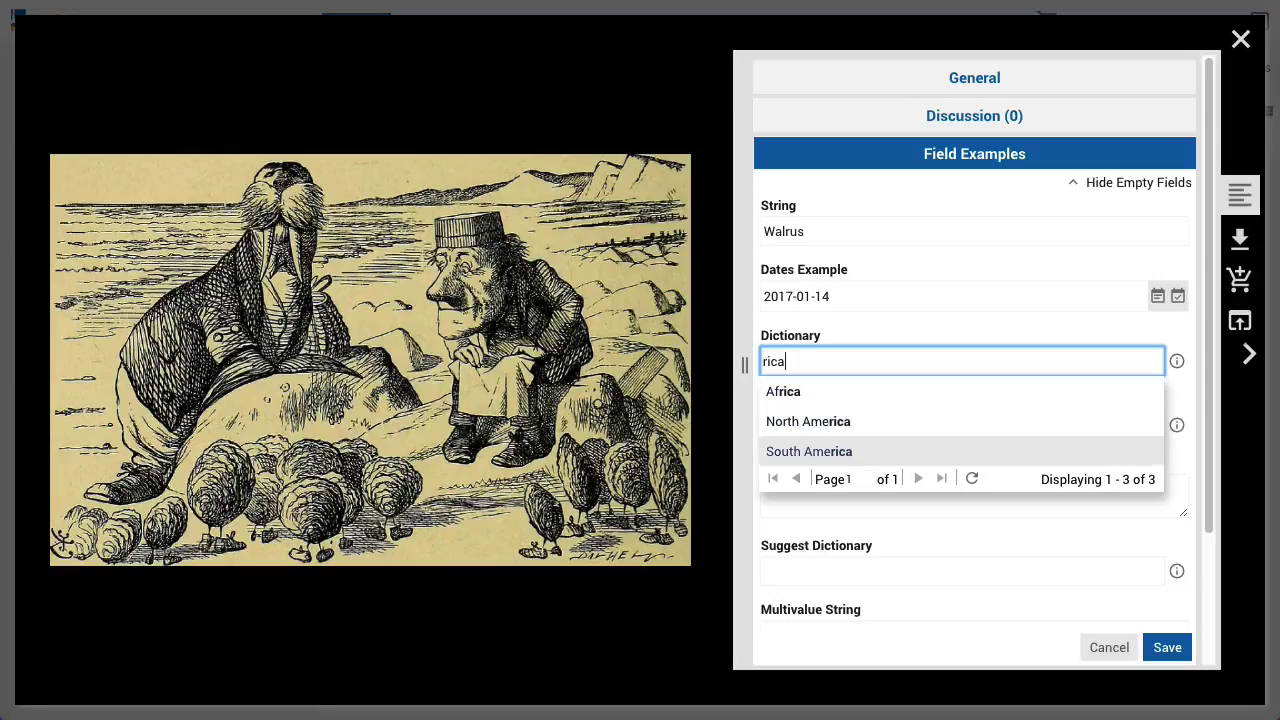
pyautogui.press('Return')
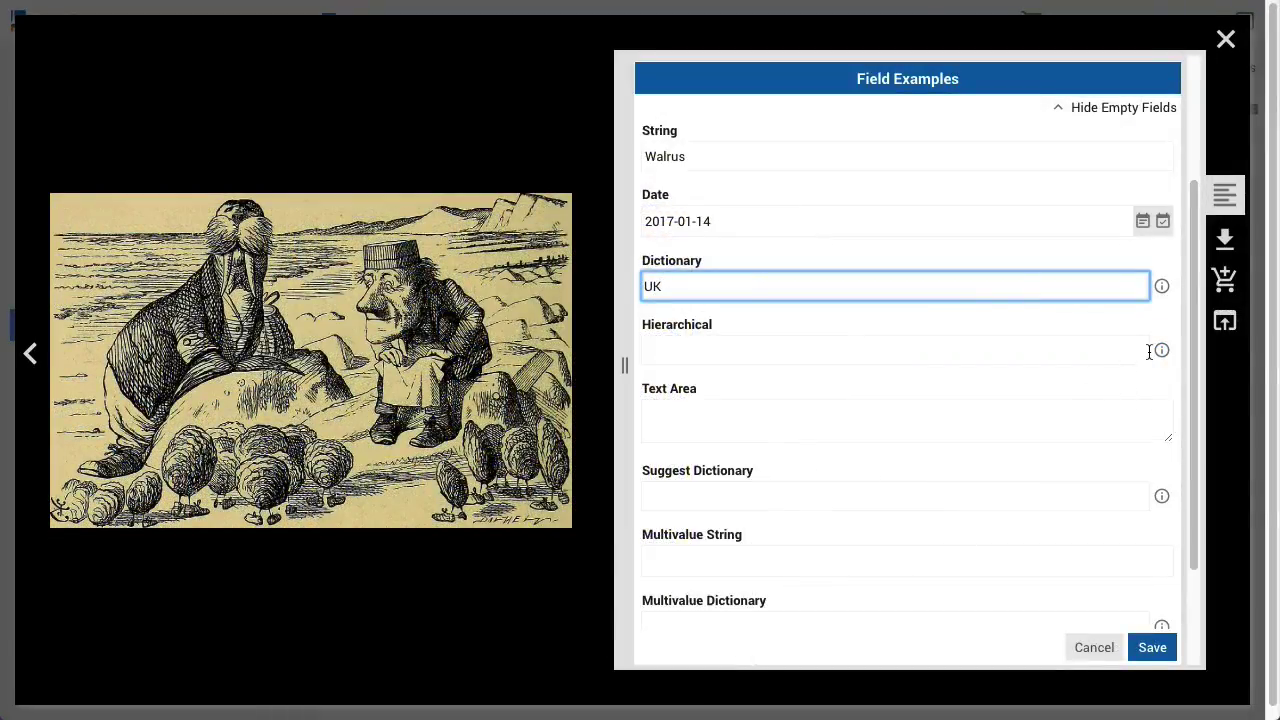
pyautogui.click(1155, 354)
# Set Hierarchical to Literature:Fiction:Children's Lit and paste the Jabberwocky verse into Text Area
pyautogui.click(943, 362)
pyautogui.write('chil')
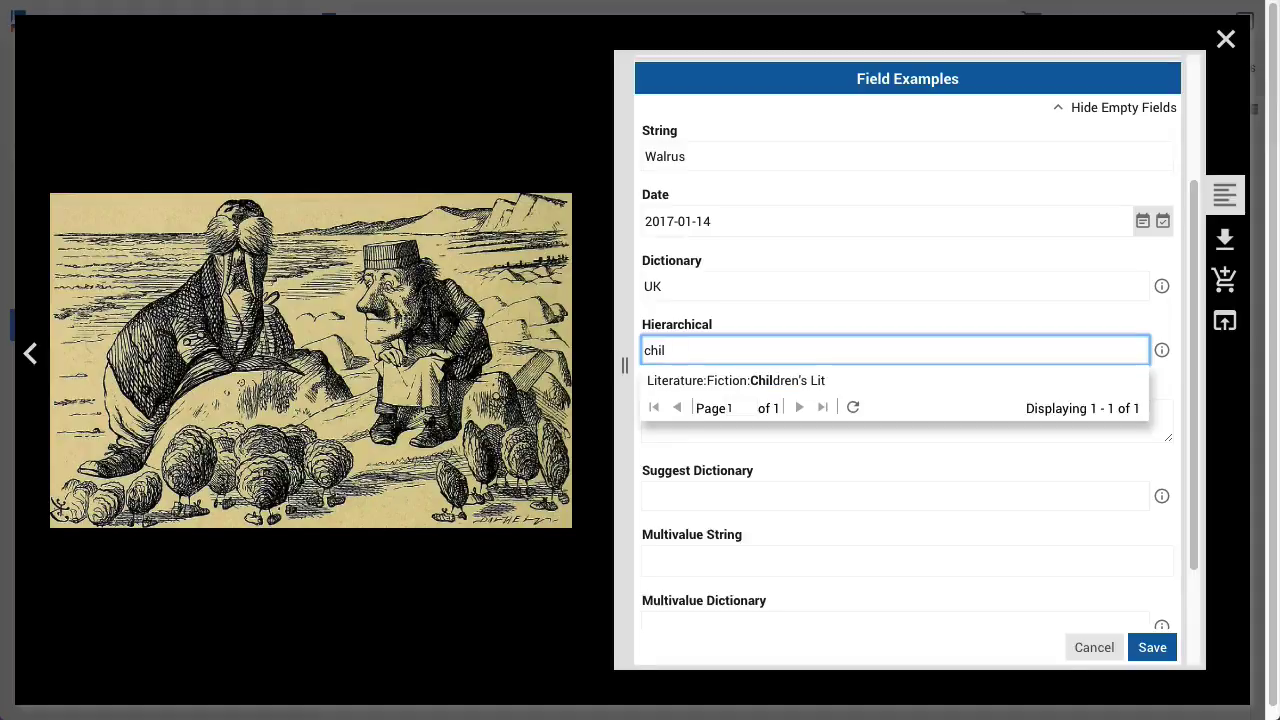
pyautogui.press('Return')
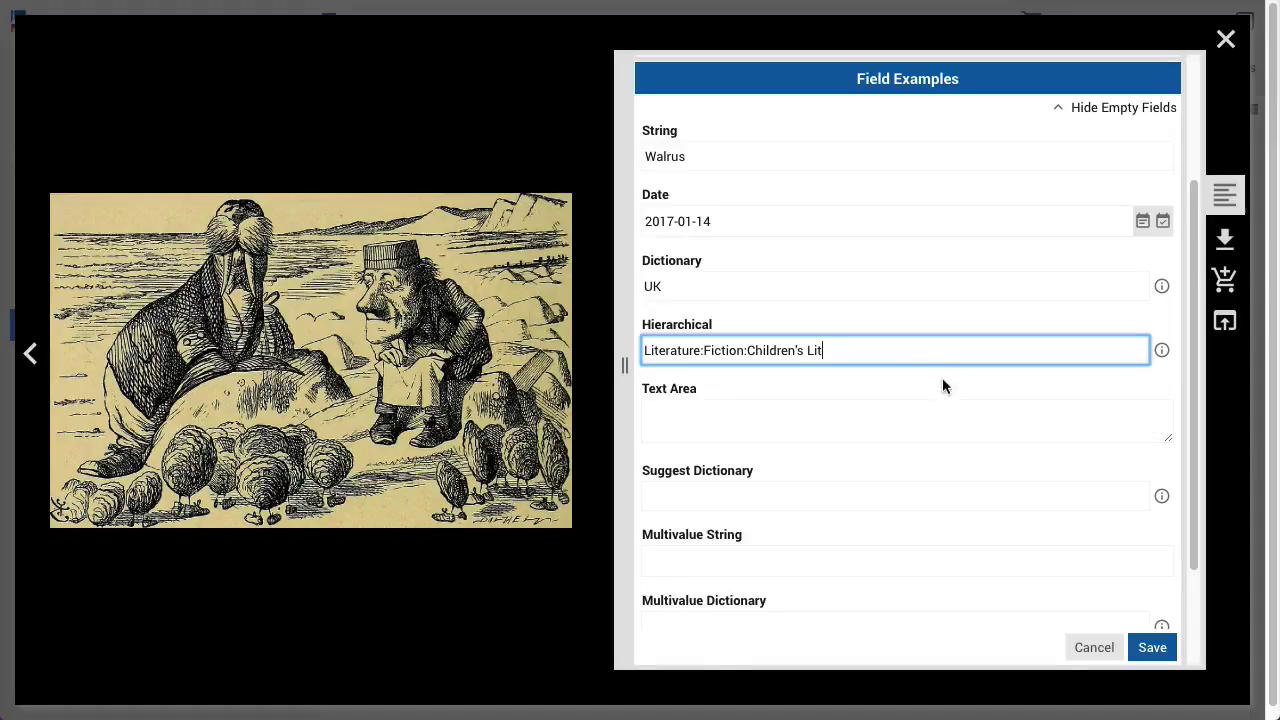
pyautogui.click(796, 412)
pyautogui.write("'Twas brillig, and the slithy toves Did gyre and gimble in the wabe: All mimsy were the borogoves, And the mome raths outgrabe.")
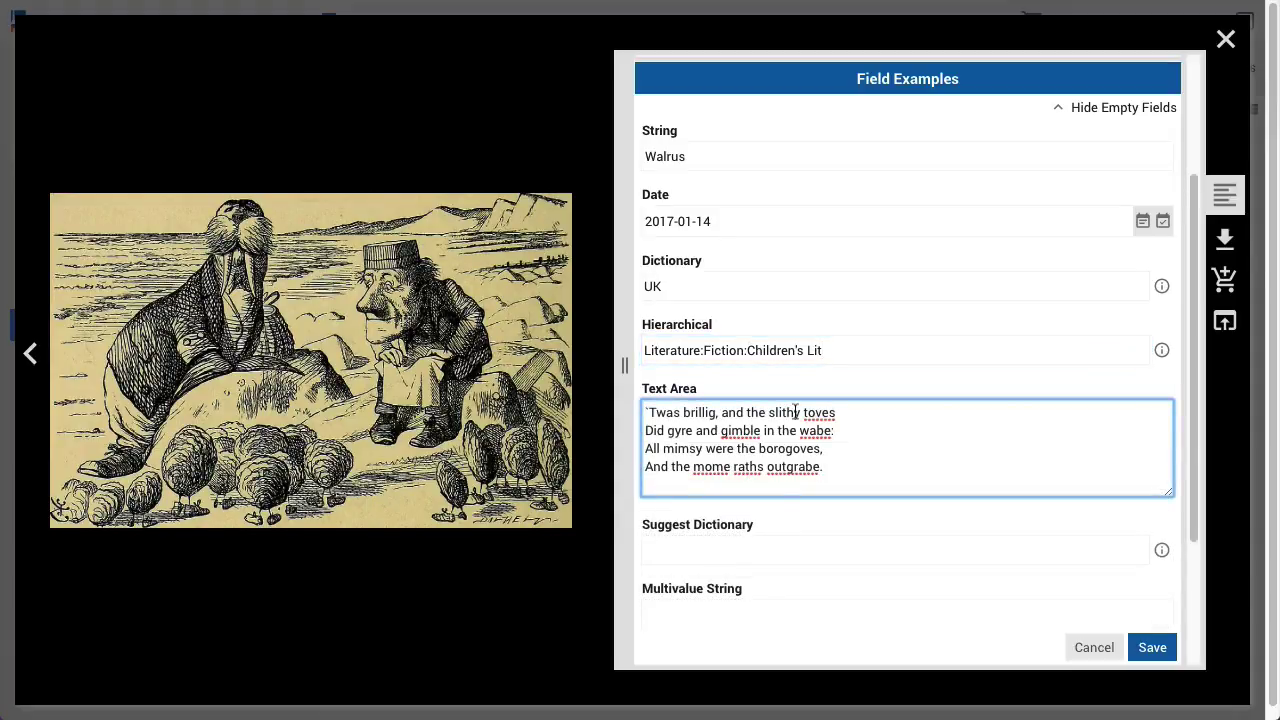
pyautogui.click(824, 517)
# Enter 'carpenter' as Suggest Dictionary and add 'oysters' and 'seaside' as Multivalue String tags
pyautogui.click(1159, 551)
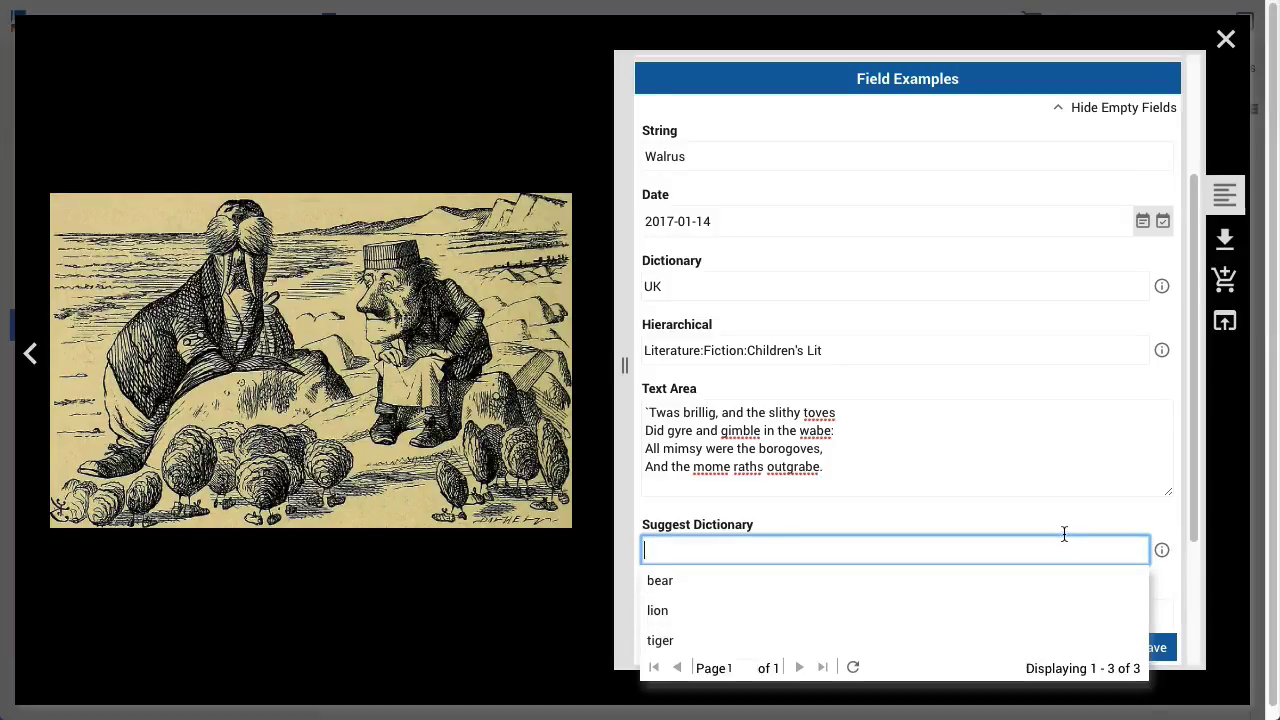
pyautogui.write('carpenter')
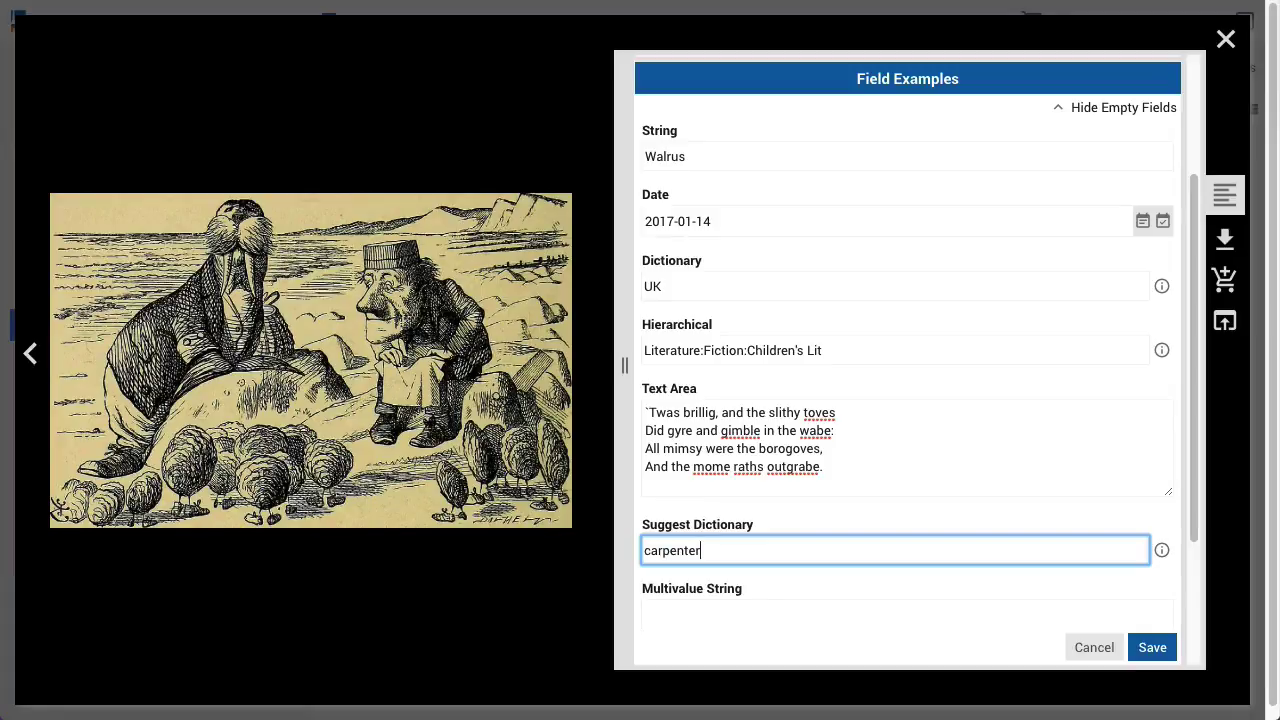
pyautogui.press('Tab')
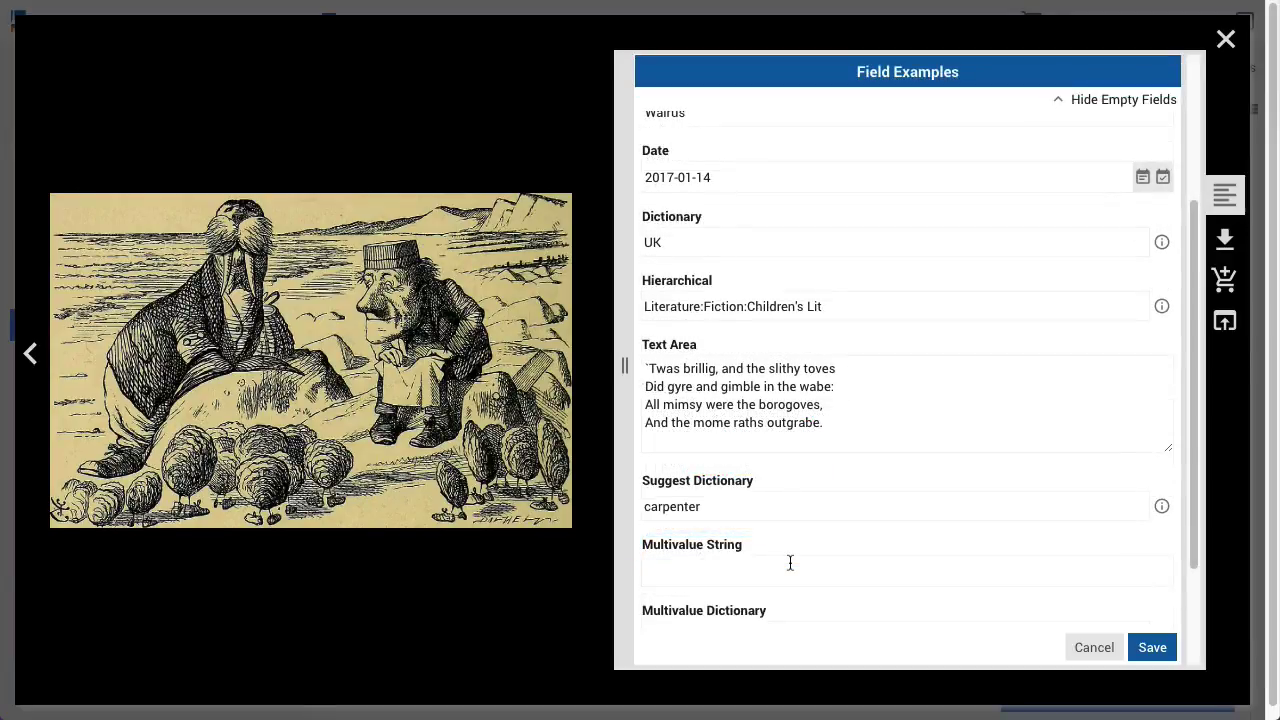
pyautogui.click(791, 563)
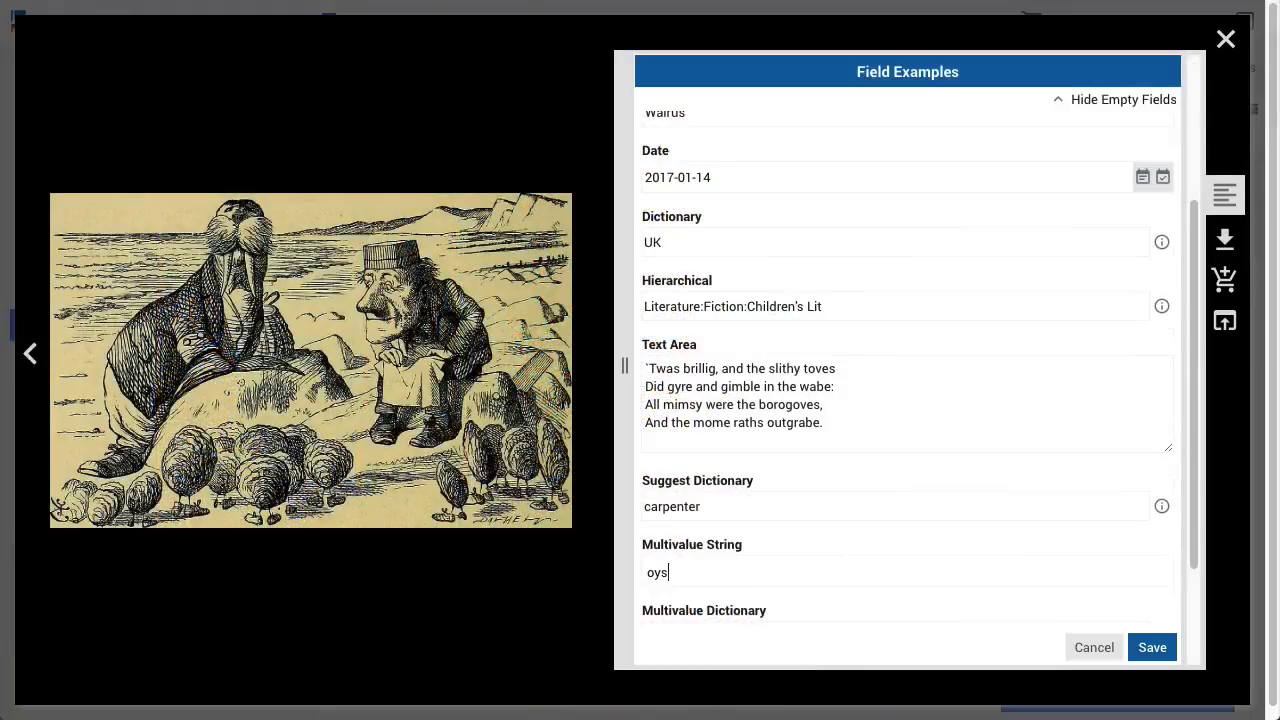
pyautogui.write('ters,')
pyautogui.press('Return')
pyautogui.write('seaside')
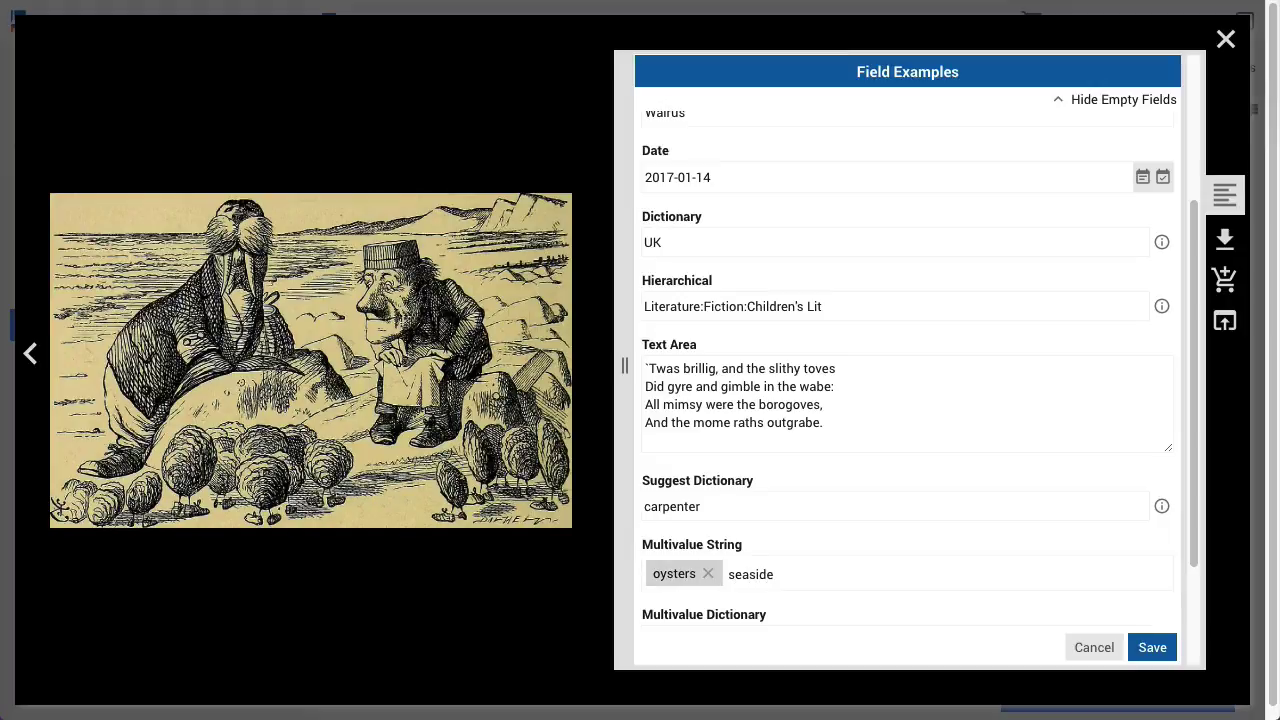
pyautogui.press('Return')
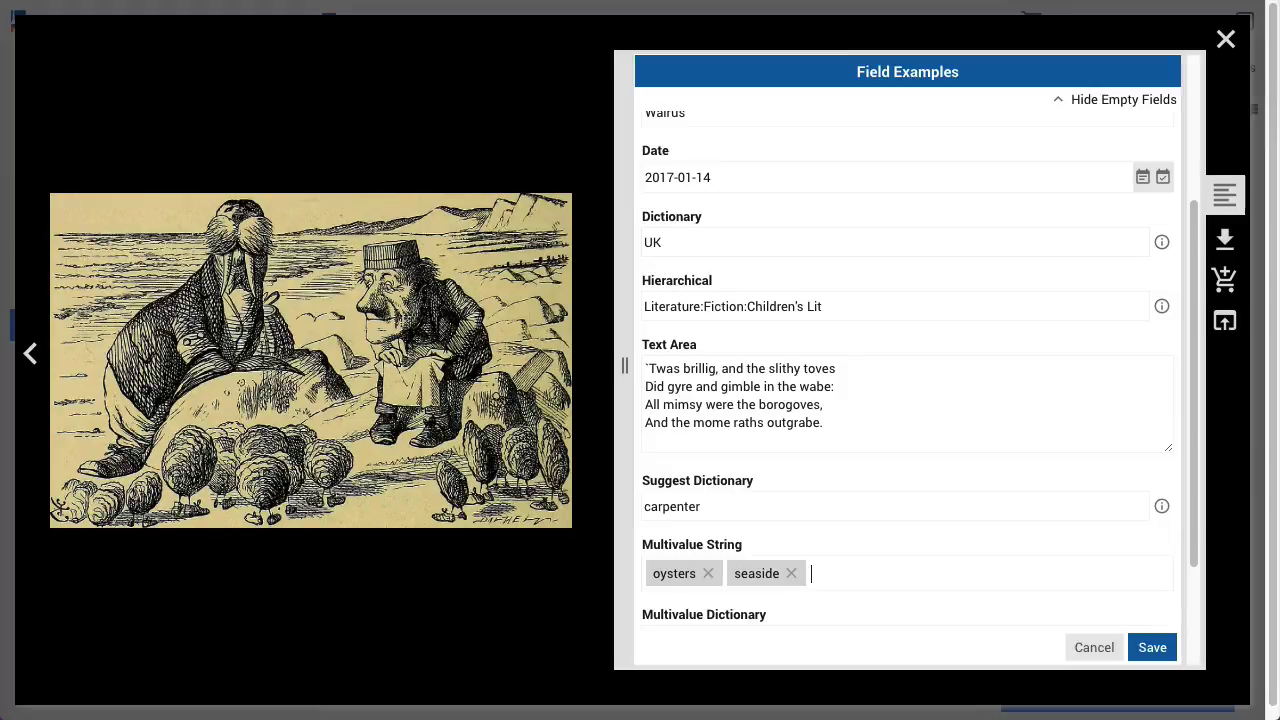
# Add UK and North America to the Multivalue Dictionary field
pyautogui.scroll(-4, 874, 523)
pyautogui.click(1158, 463)
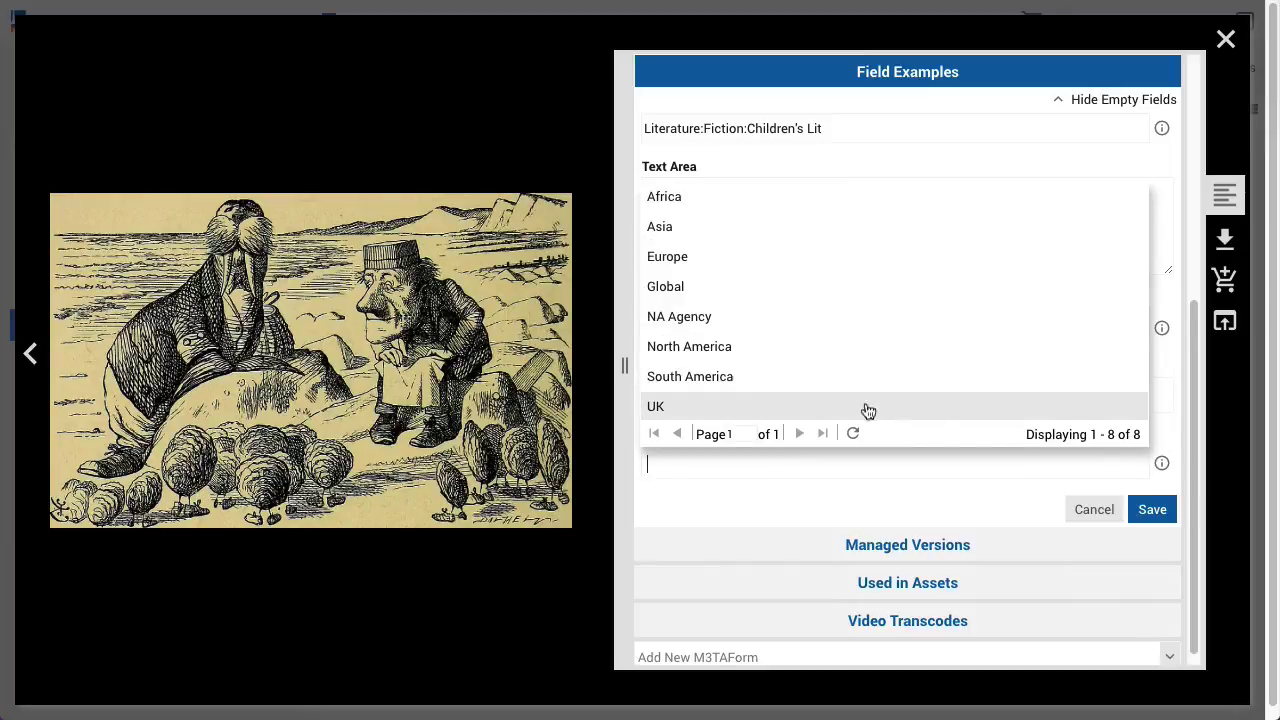
pyautogui.click(764, 404)
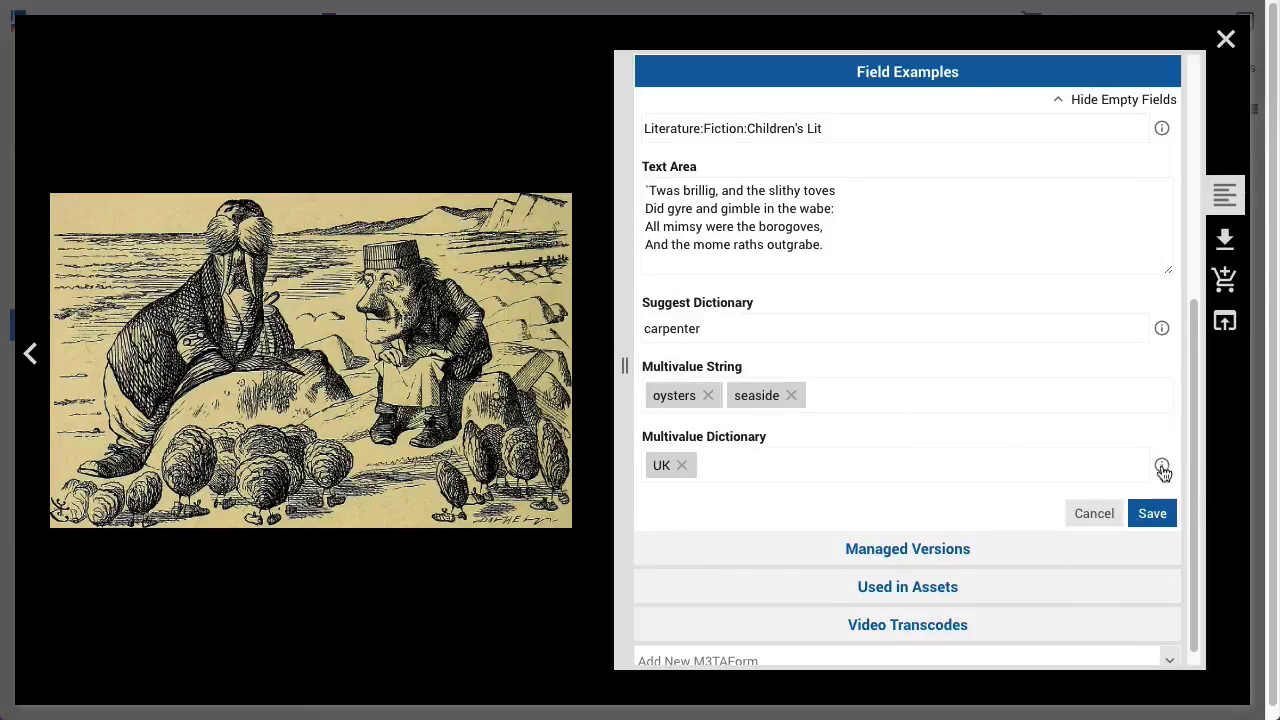
pyautogui.click(978, 451)
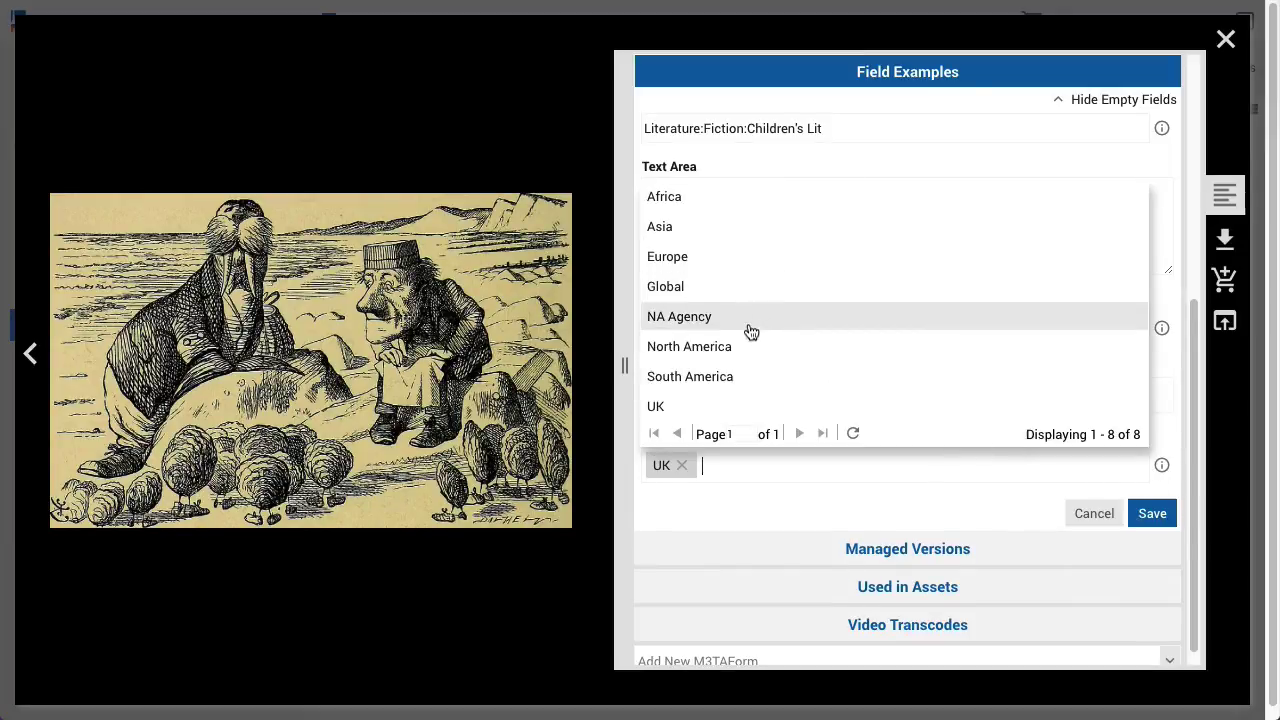
pyautogui.click(749, 346)
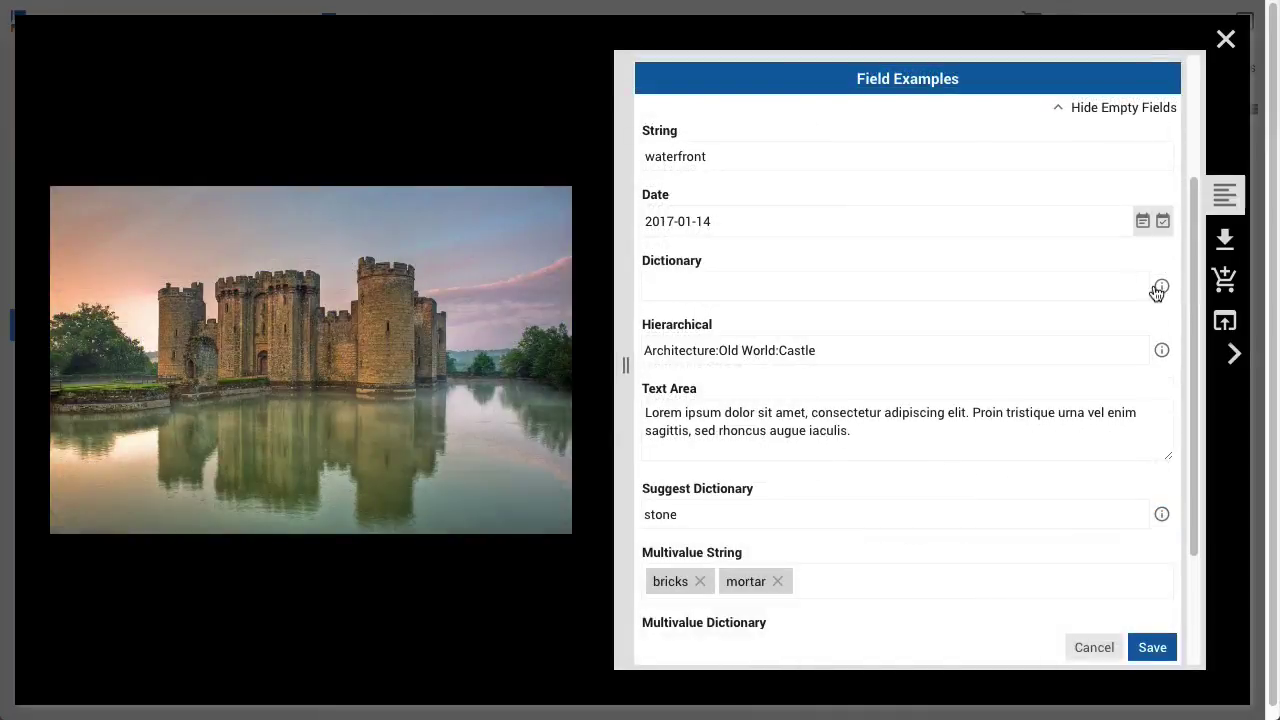
# Enter 'Cornwall' as the castle image's Dictionary value and try to save
pyautogui.click(1160, 289)
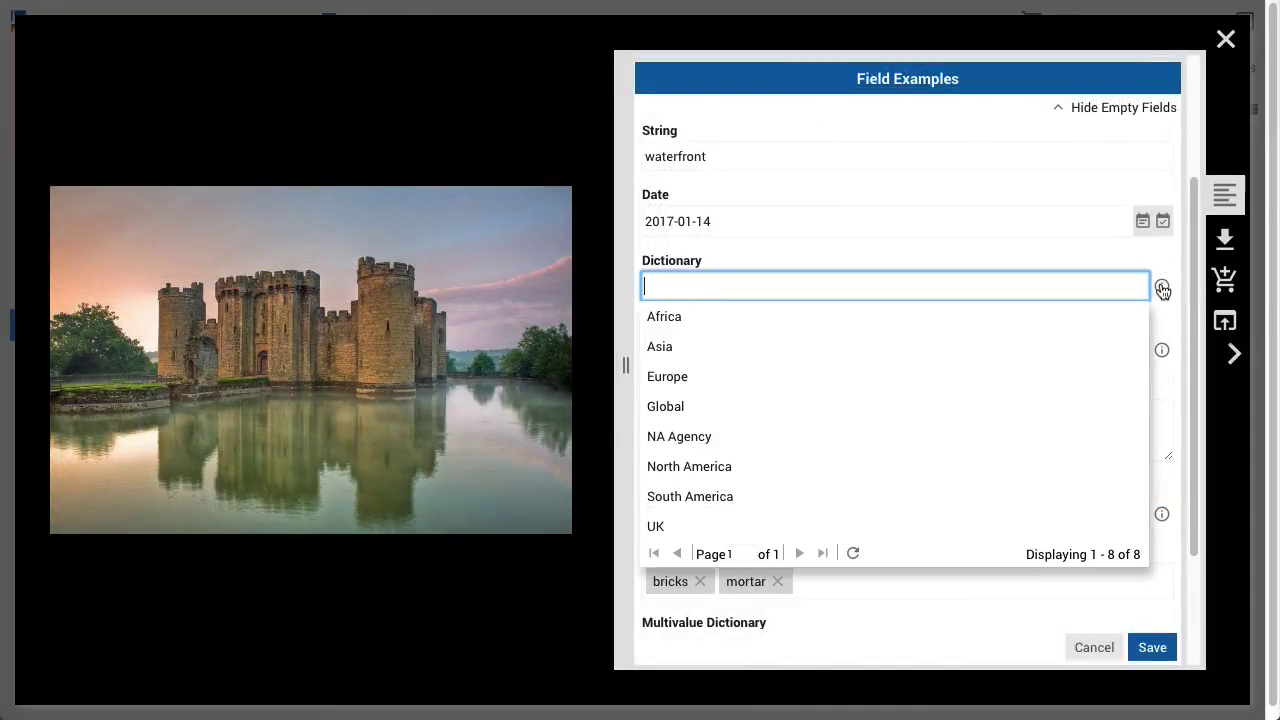
pyautogui.write('Cornwall')
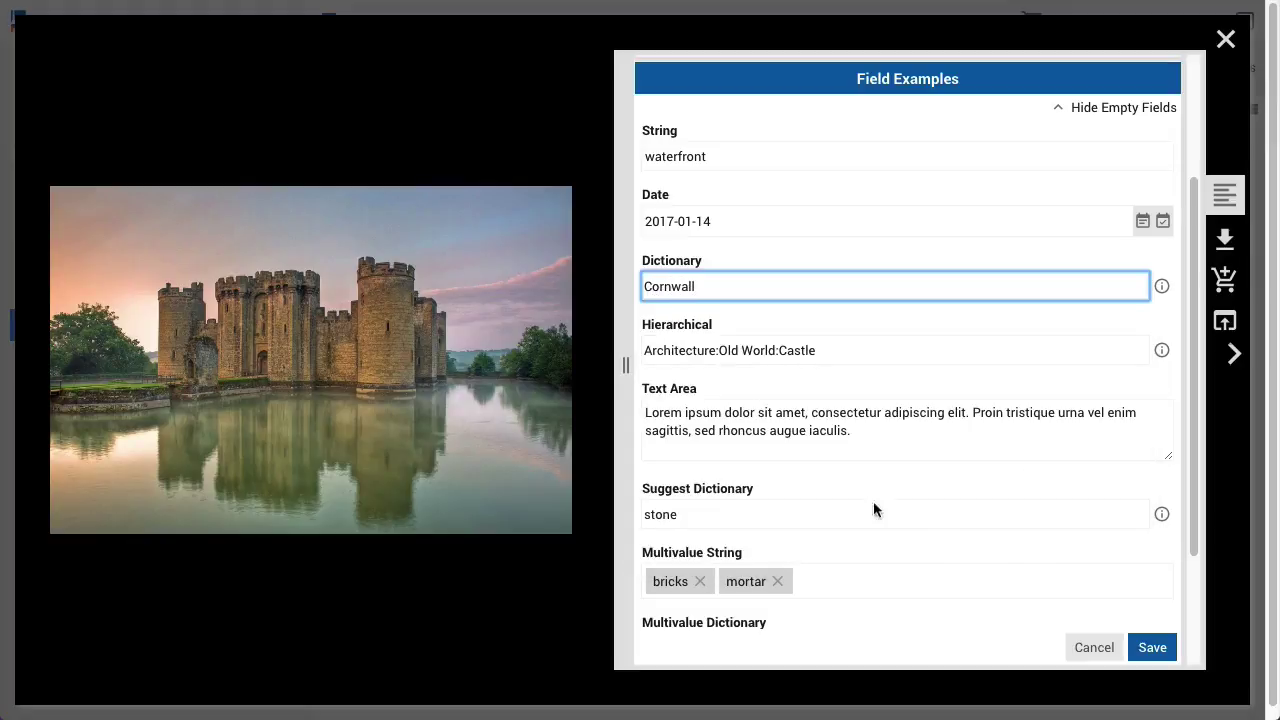
pyautogui.click(1160, 647)
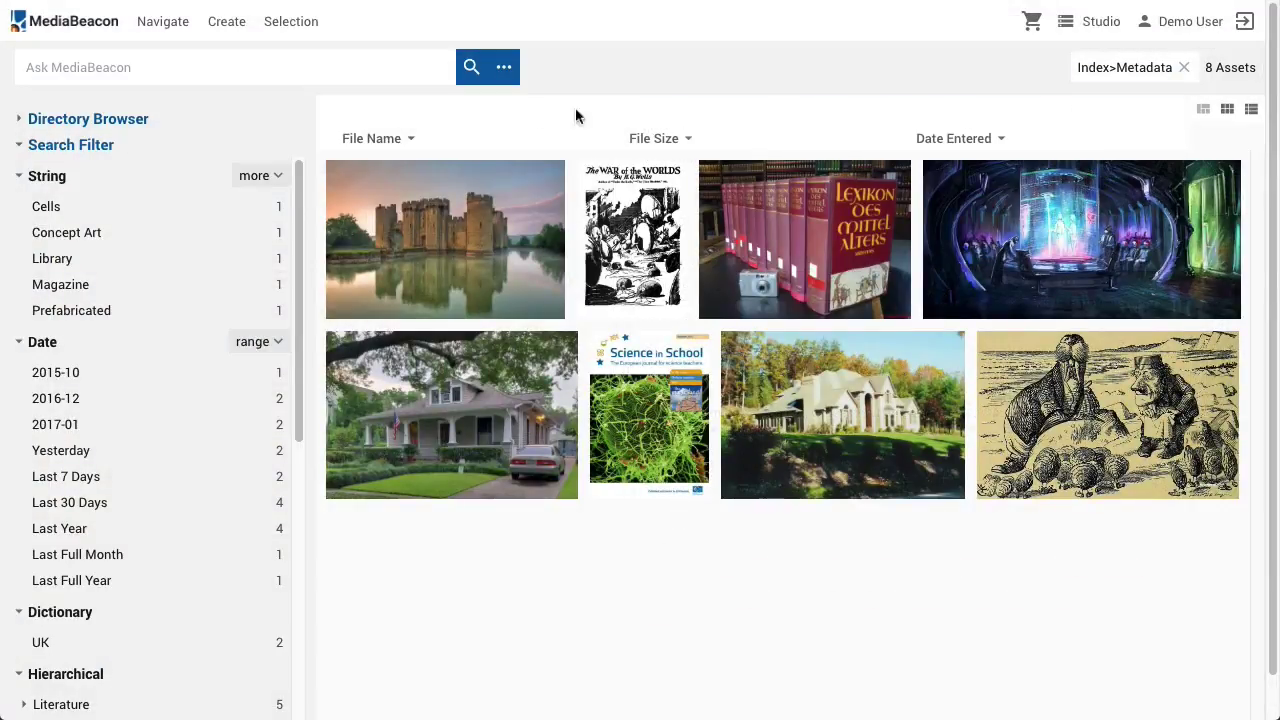
# Expand and collapse the String filter and toggle the custom date range fields
pyautogui.click(256, 175)
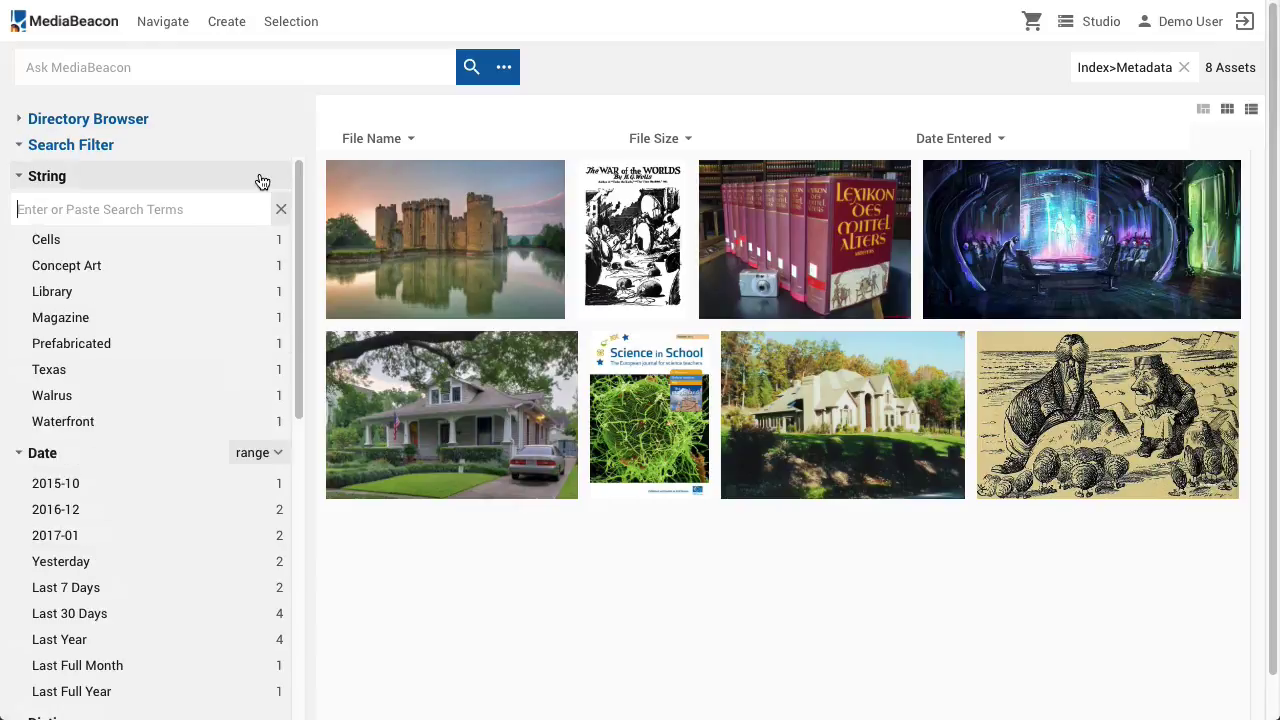
pyautogui.click(282, 208)
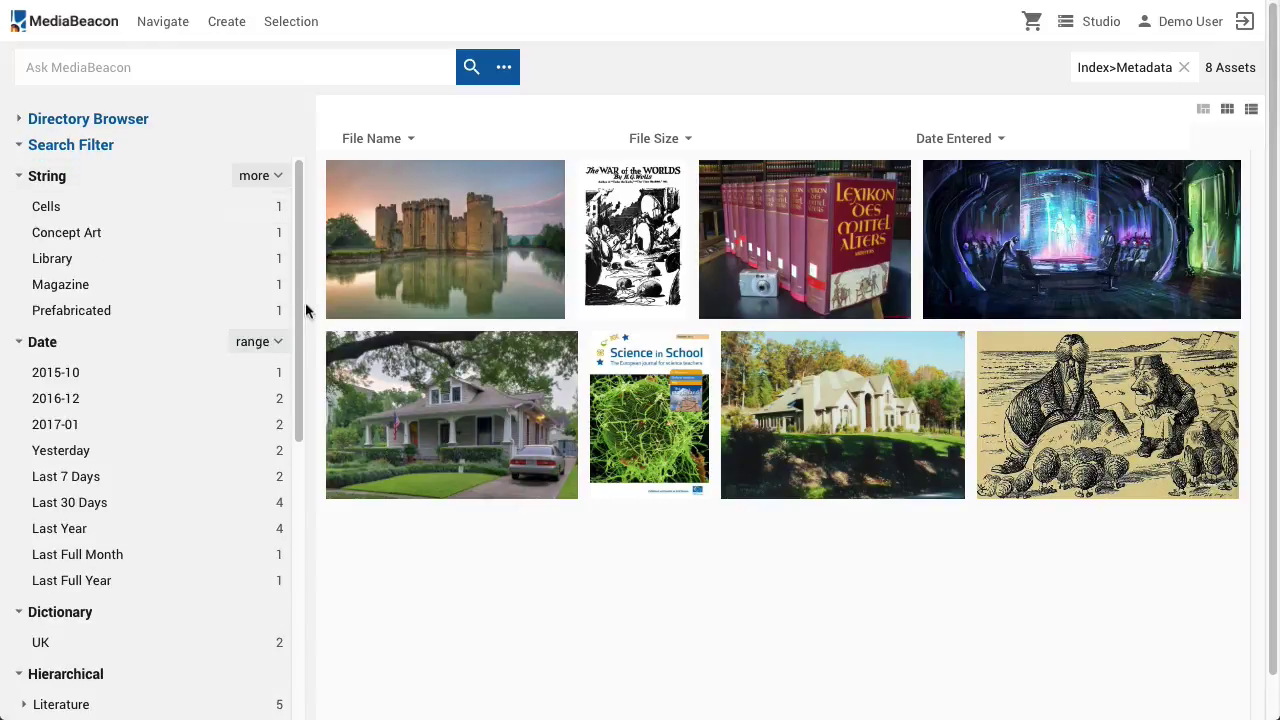
pyautogui.click(262, 345)
pyautogui.click(263, 346)
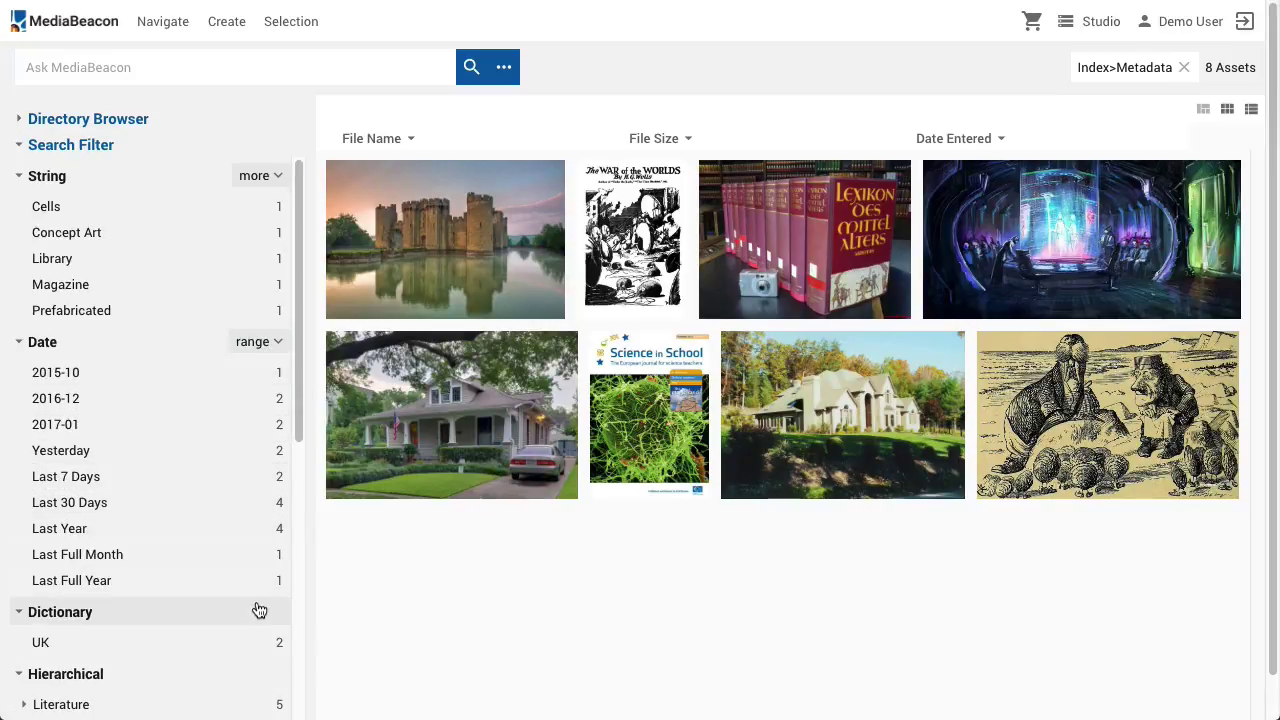
# Expand Architecture, Literature, Old World, New World, Non-Fiction and Fiction in the Hierarchical filter
pyautogui.scroll(-1, 350, 595)
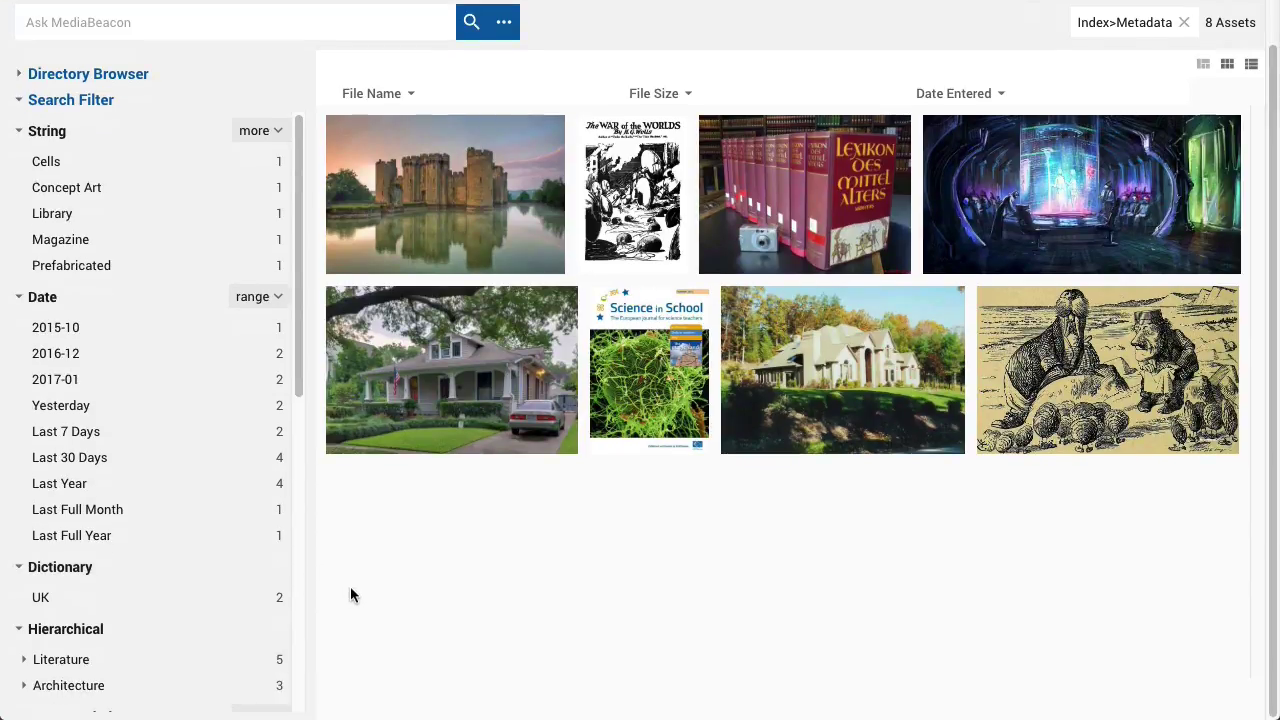
pyautogui.scroll(-4, 14, 314)
pyautogui.click(30, 298)
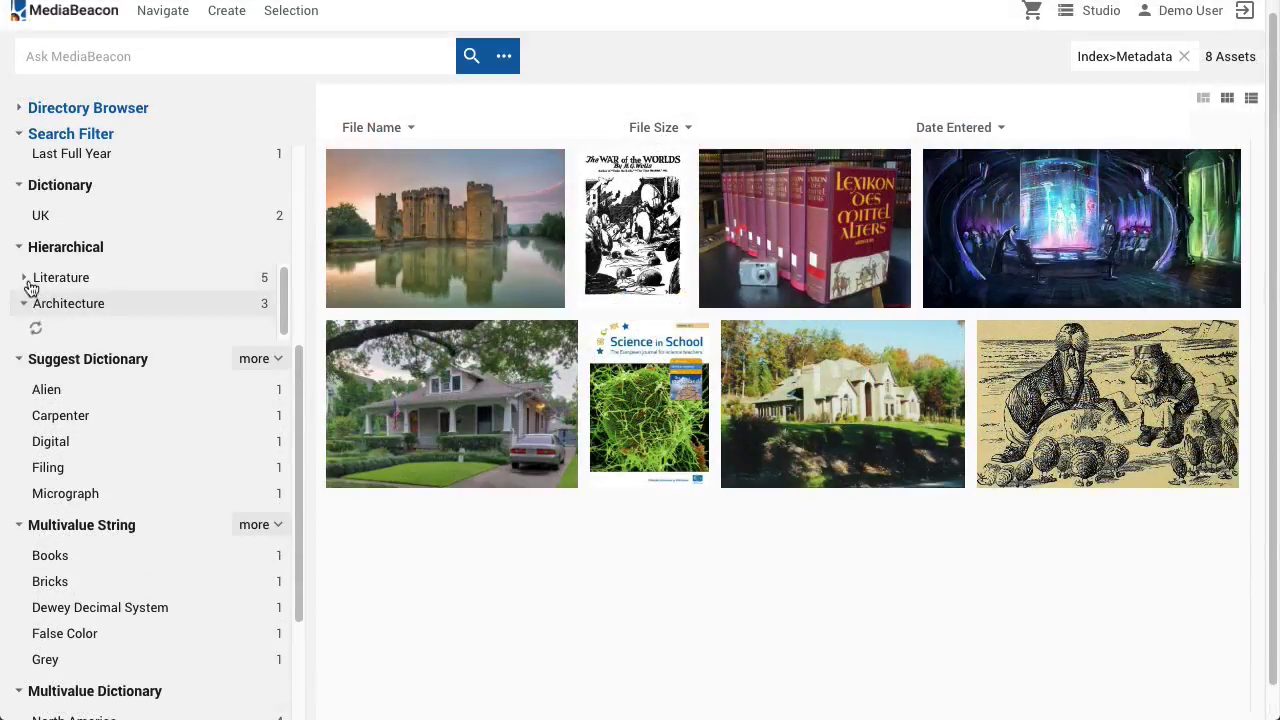
pyautogui.click(23, 277)
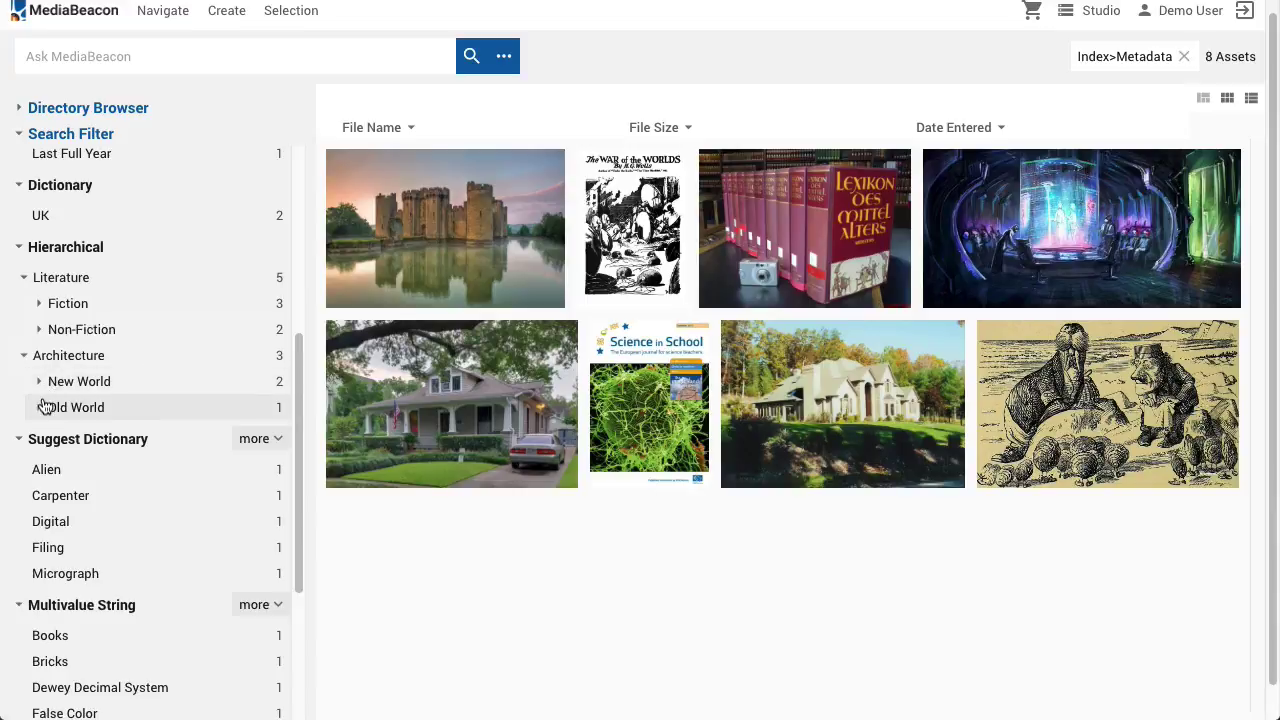
pyautogui.click(40, 407)
pyautogui.click(40, 381)
pyautogui.click(39, 329)
pyautogui.click(39, 303)
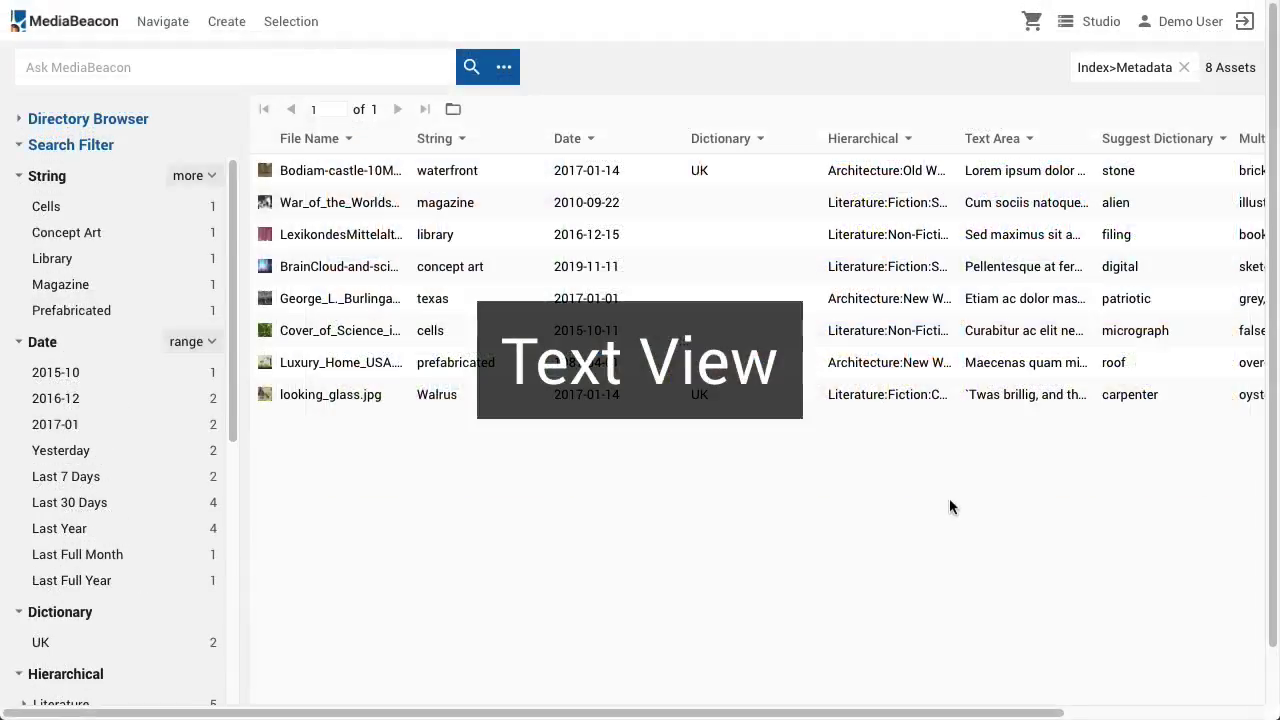
pyautogui.hscroll(3, 943, 498)
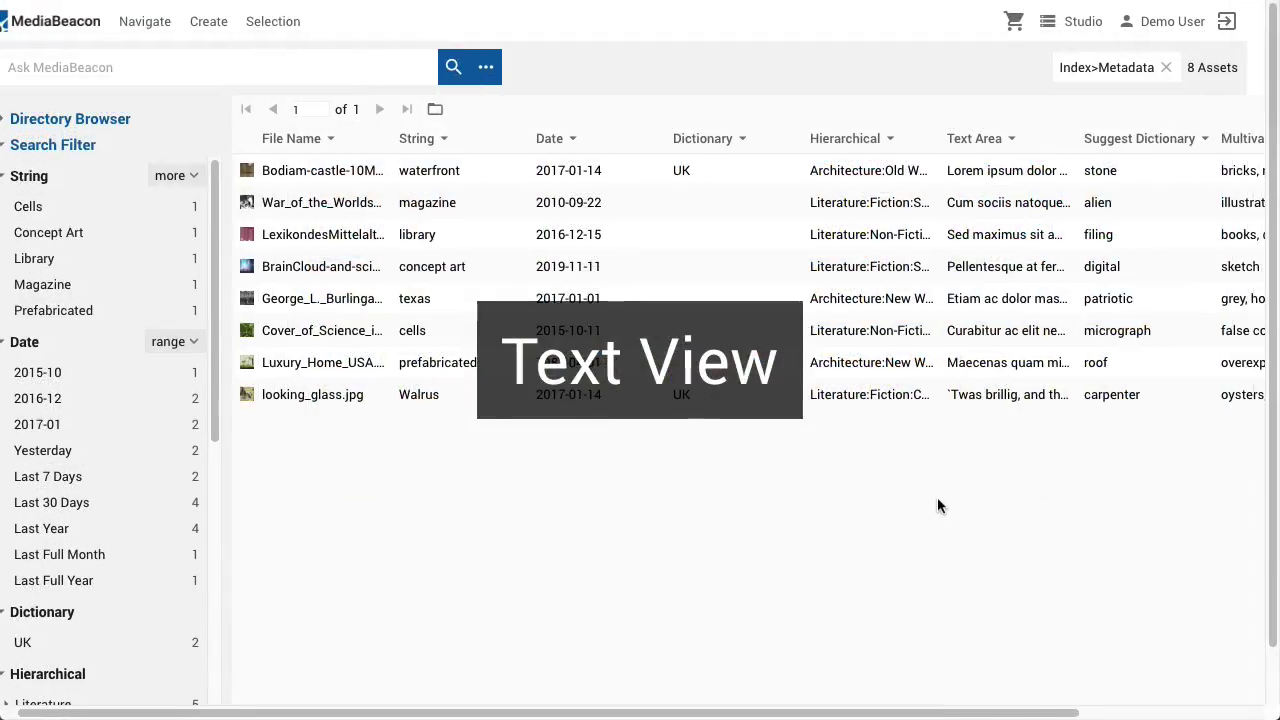
# Set the third and fourth Dictionary values to Global and South America, then drag Science in School onto Books
pyautogui.hscroll(4, 924, 505)
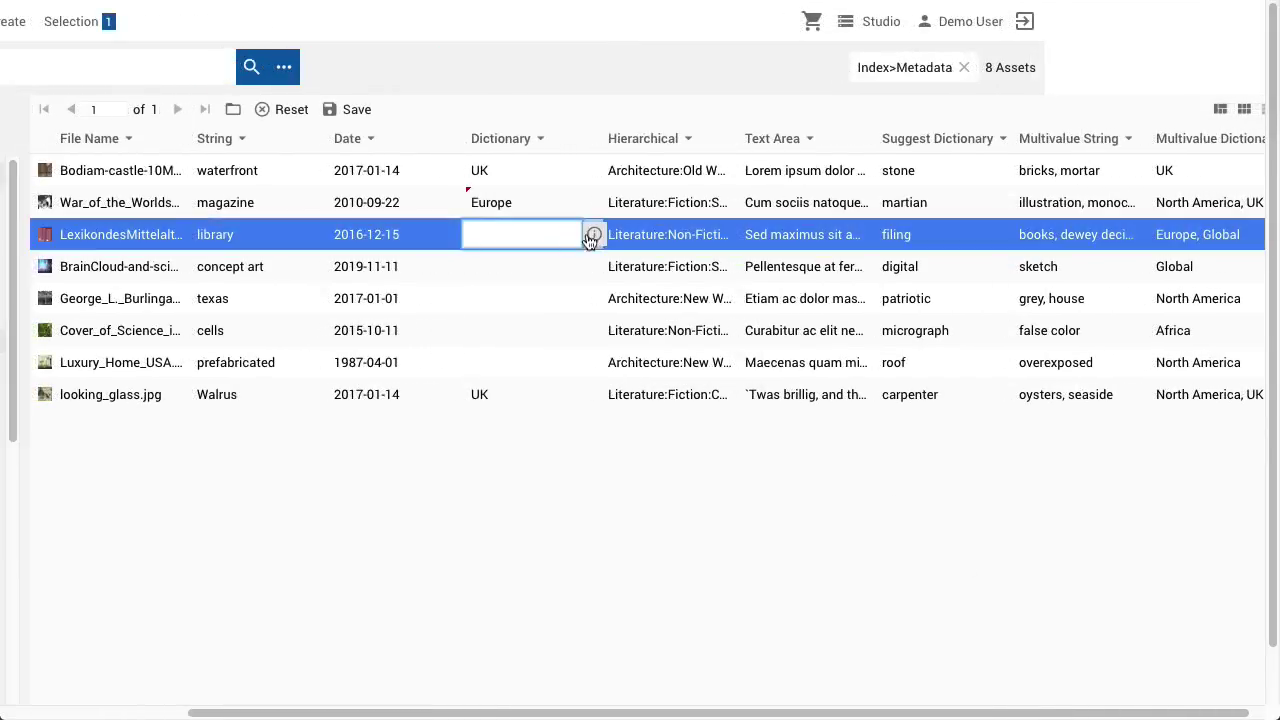
pyautogui.click(593, 235)
pyautogui.click(500, 354)
pyautogui.click(496, 269)
pyautogui.click(496, 269)
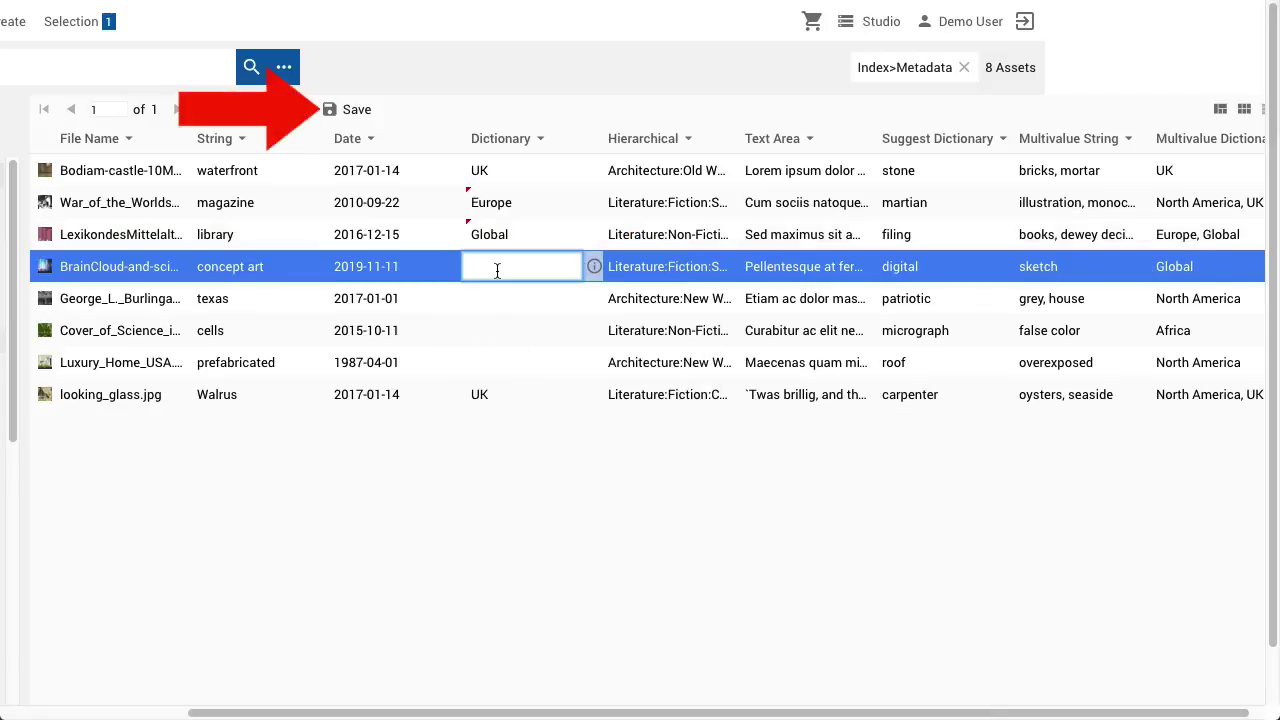
pyautogui.write('so')
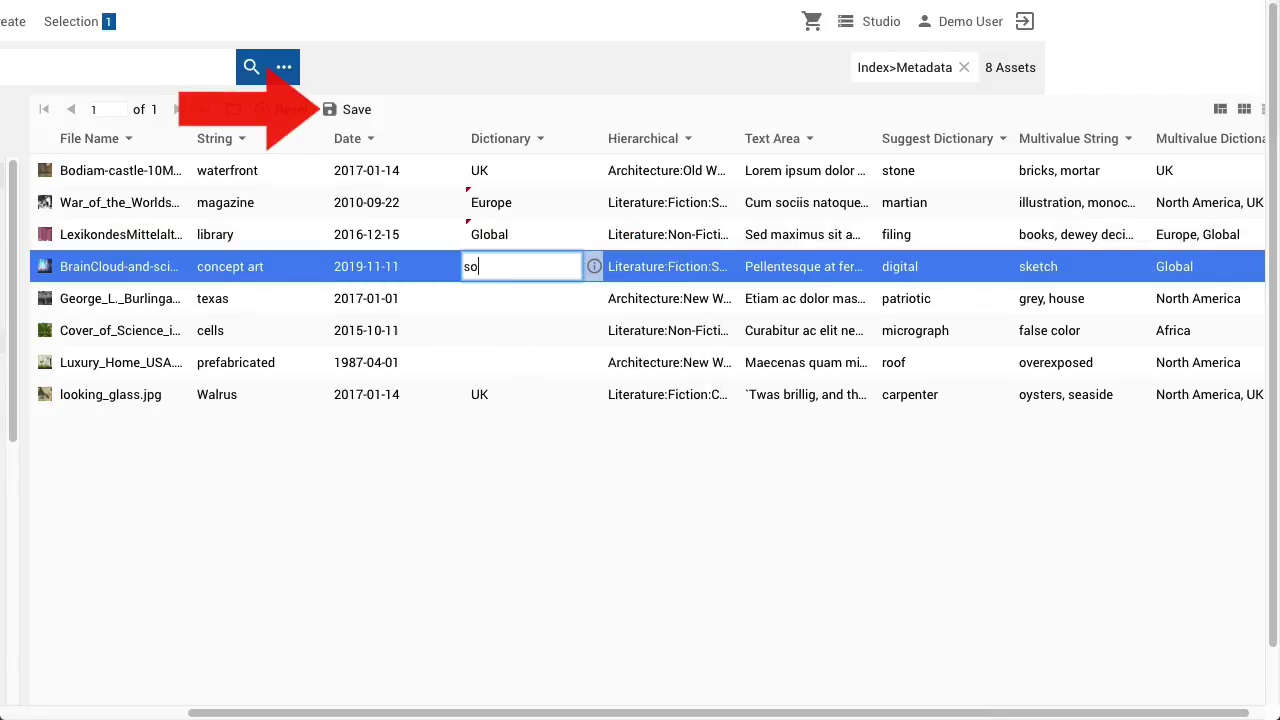
pyautogui.press('Return')
pyautogui.press('Return')
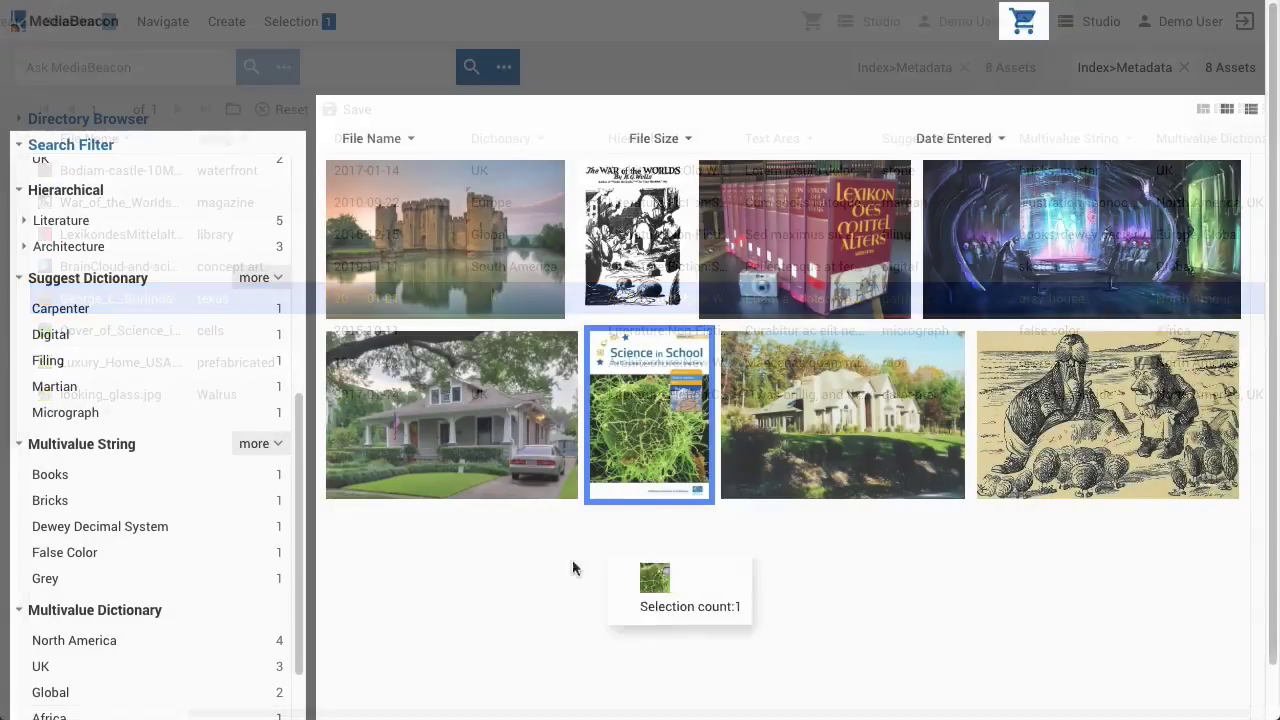
pyautogui.moveTo(572, 559); pyautogui.dragTo(48, 468)
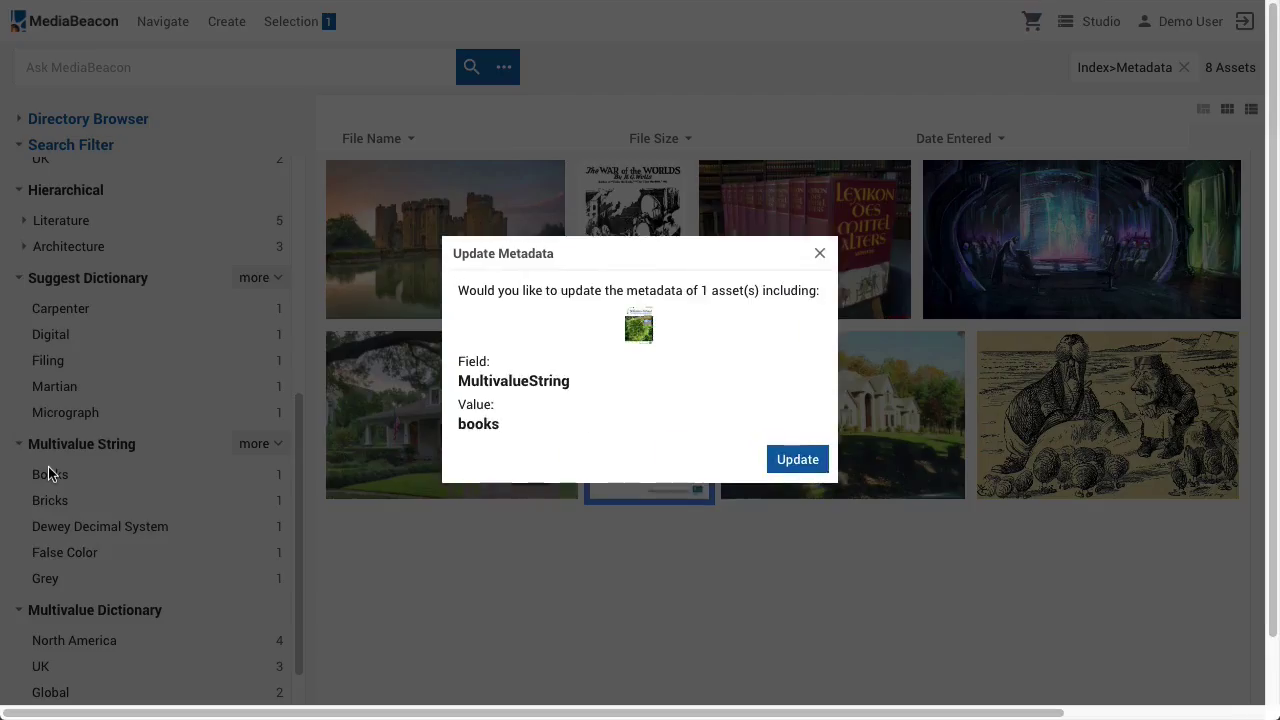
# Confirm adding books to Science in School and open it to check its metadata
pyautogui.click(788, 457)
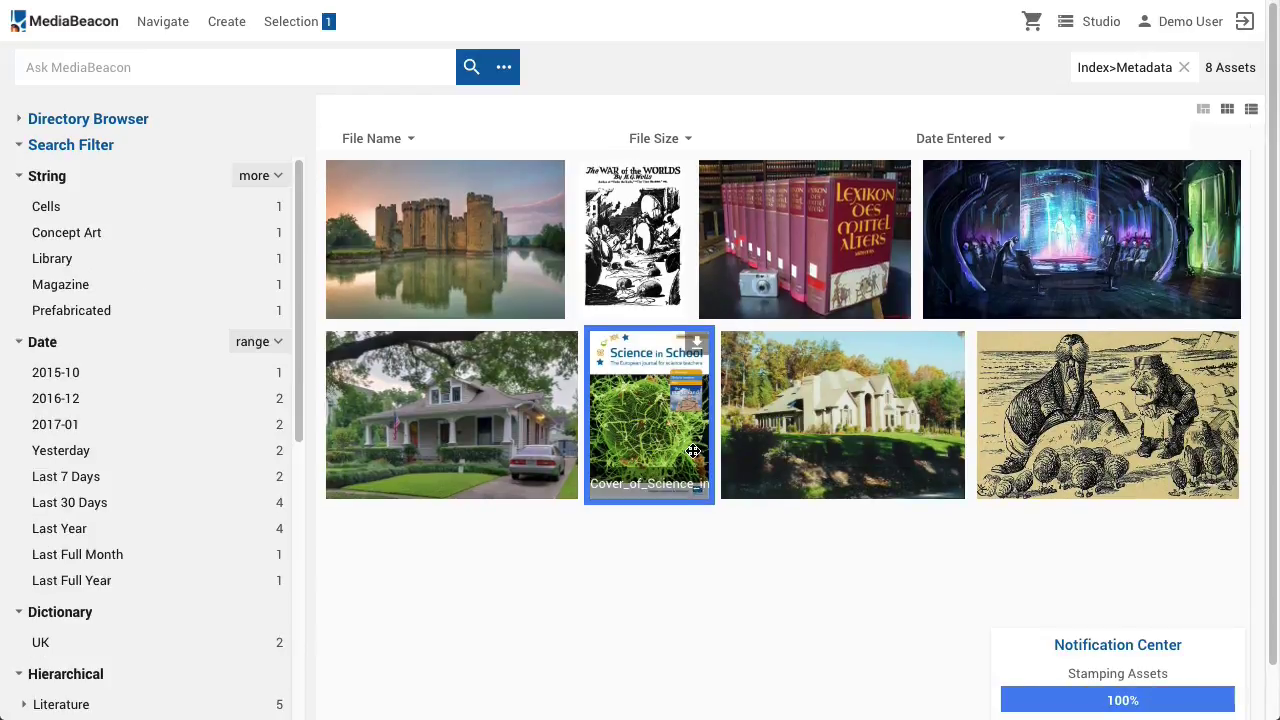
pyautogui.doubleClick(693, 449)
pyautogui.scroll(-3, 695, 440)
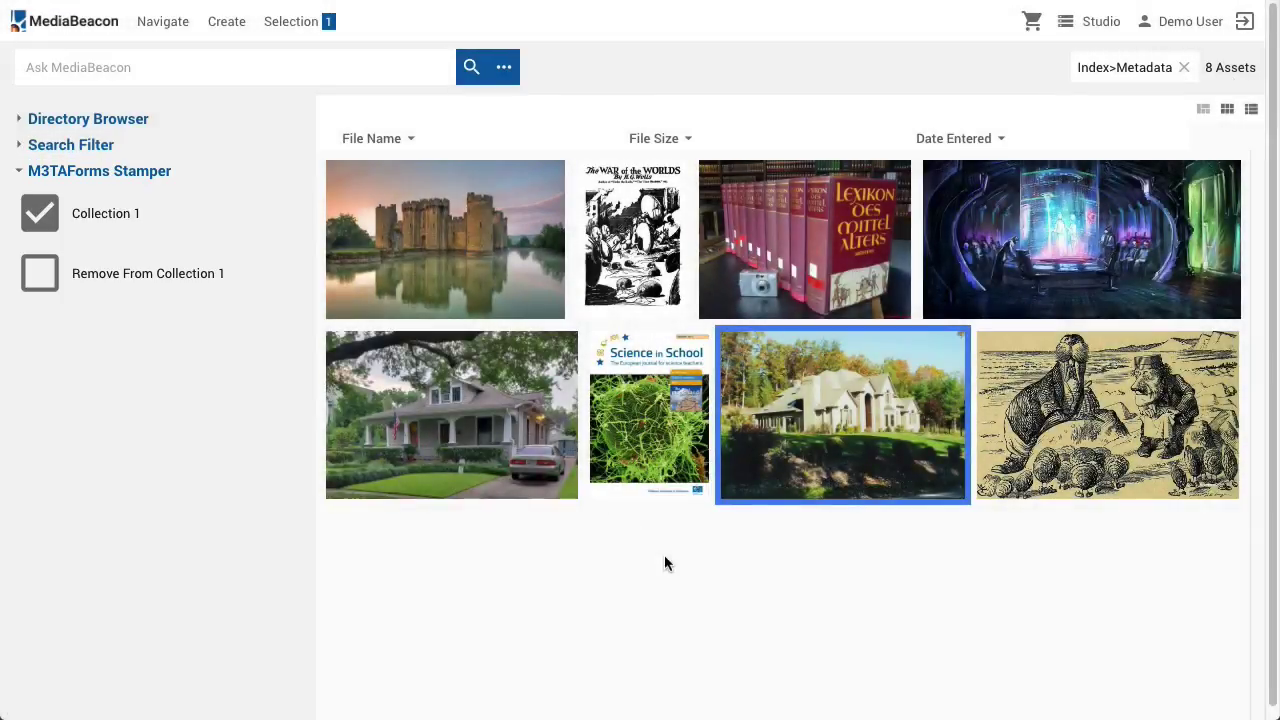
# Stamp the house photo with the M3TAForms Collection 1 stamp and write its metadata
pyautogui.moveTo(866, 412); pyautogui.dragTo(834, 547)
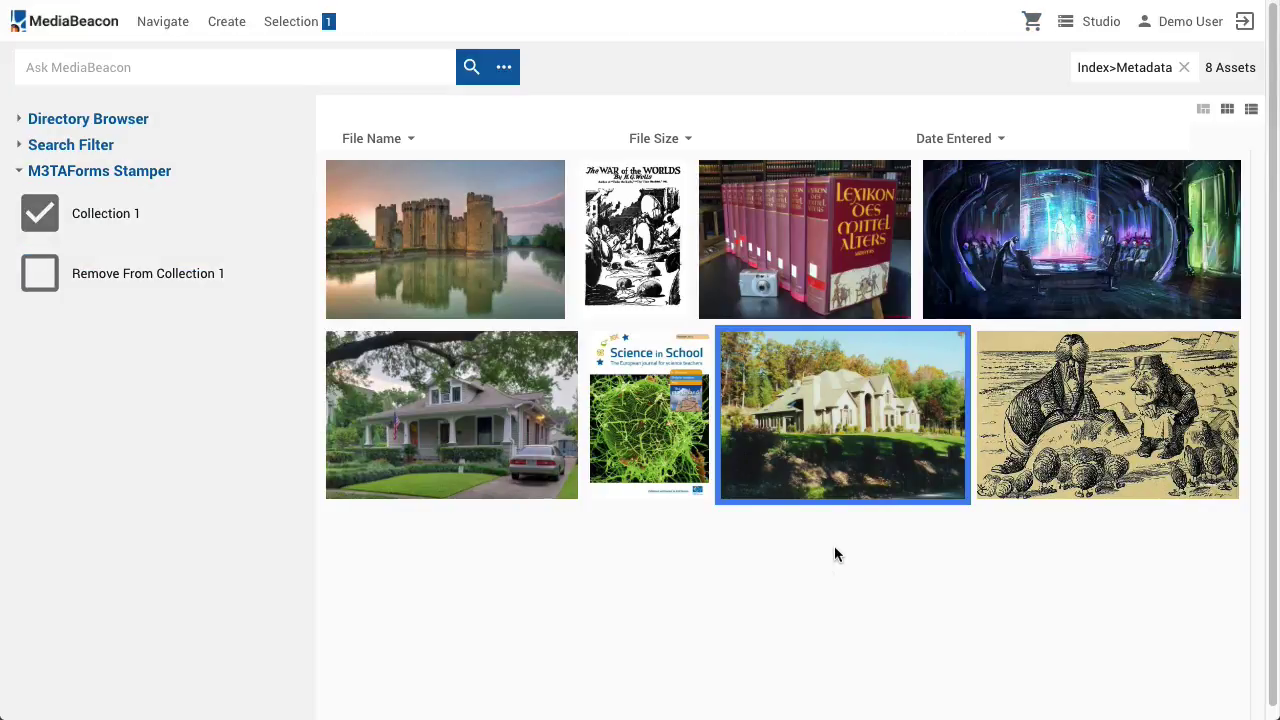
pyautogui.click(205, 220)
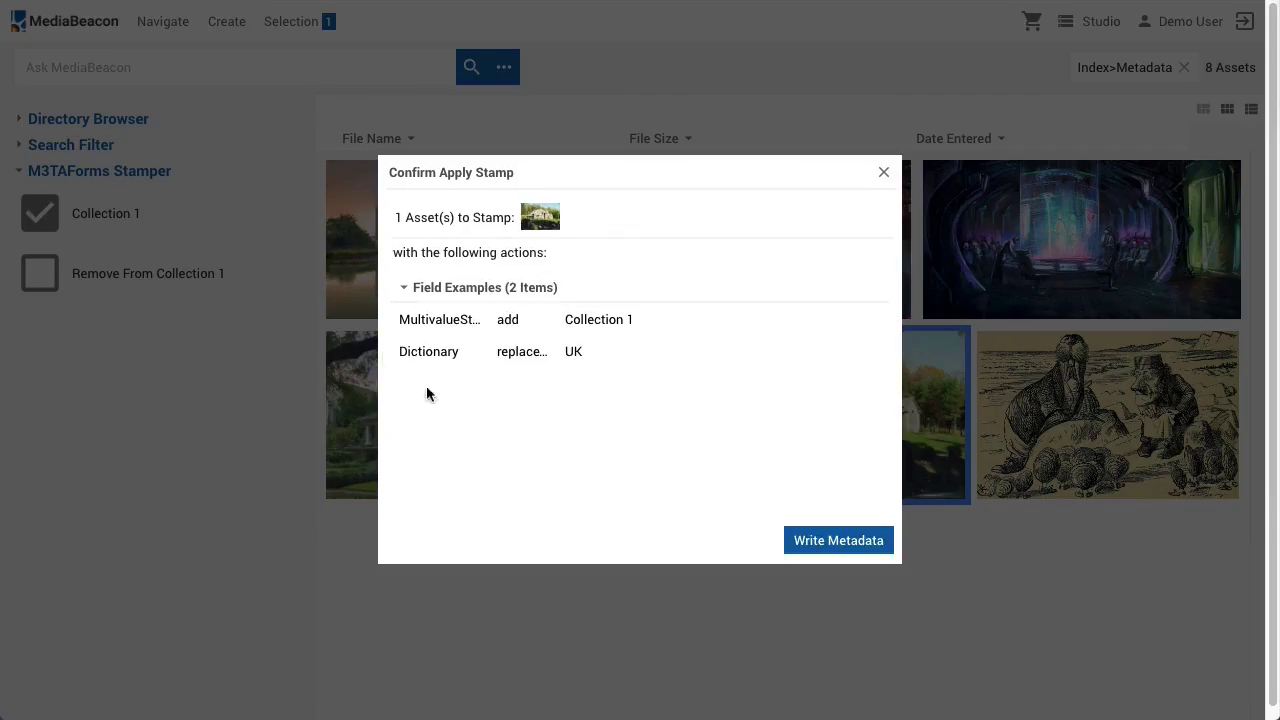
pyautogui.click(803, 539)
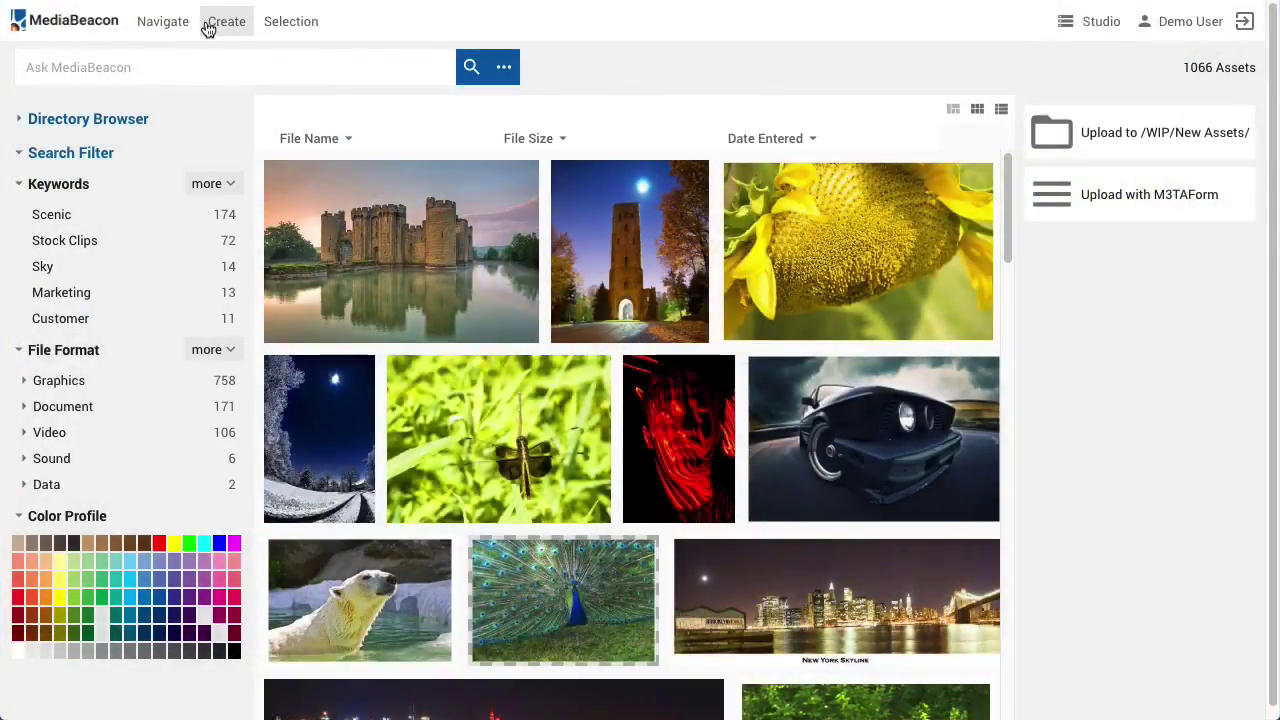
# Upload an image via Create > Upload, then open the uploaded file in the viewer
pyautogui.click(209, 26)
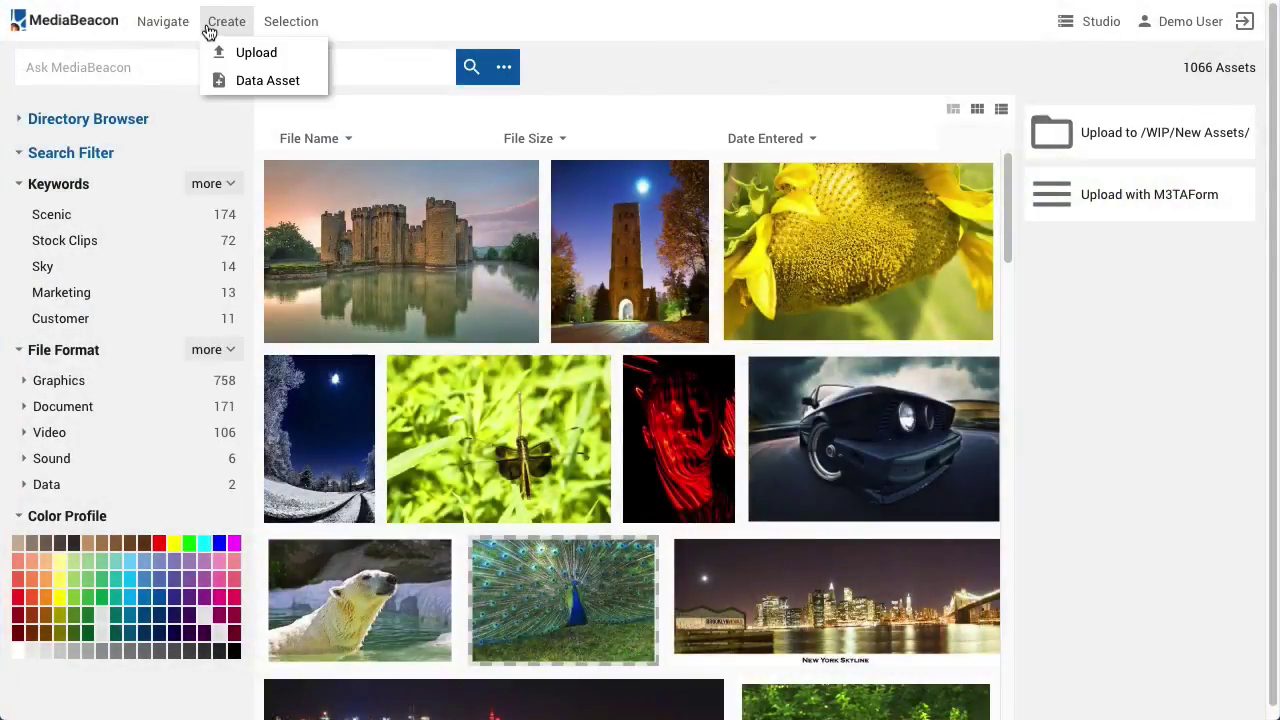
pyautogui.click(224, 52)
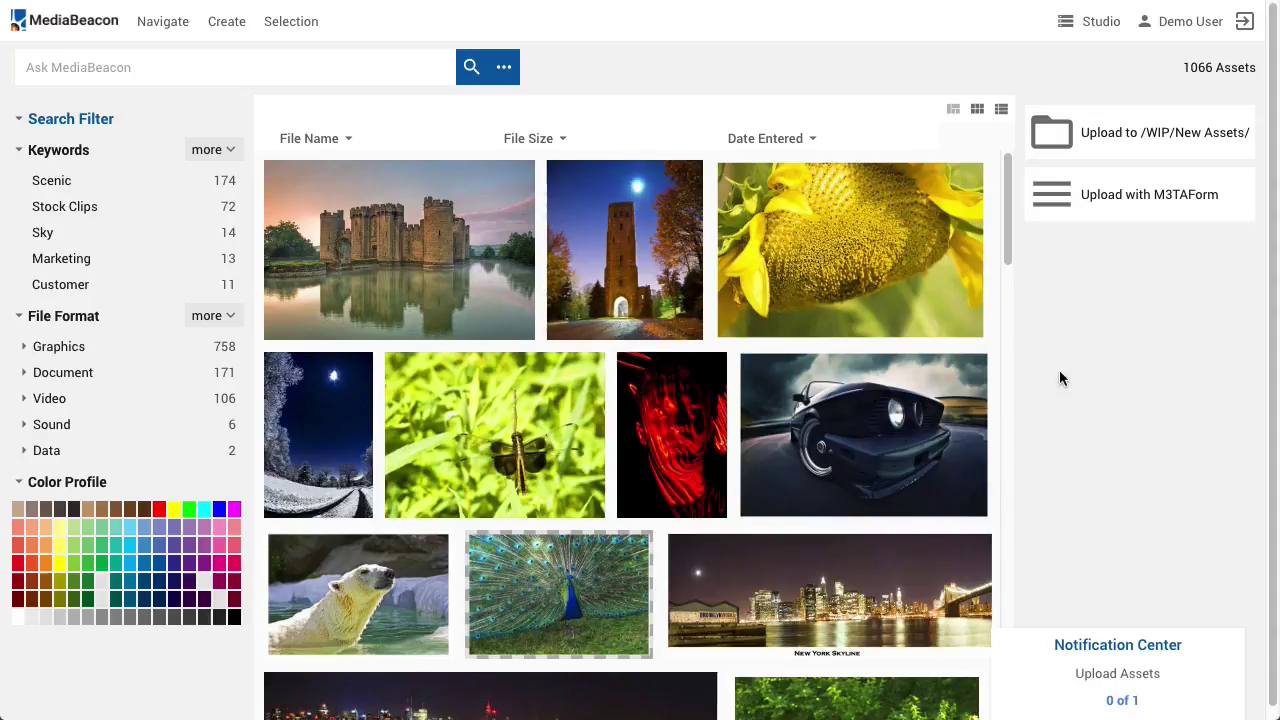
pyautogui.click(1097, 702)
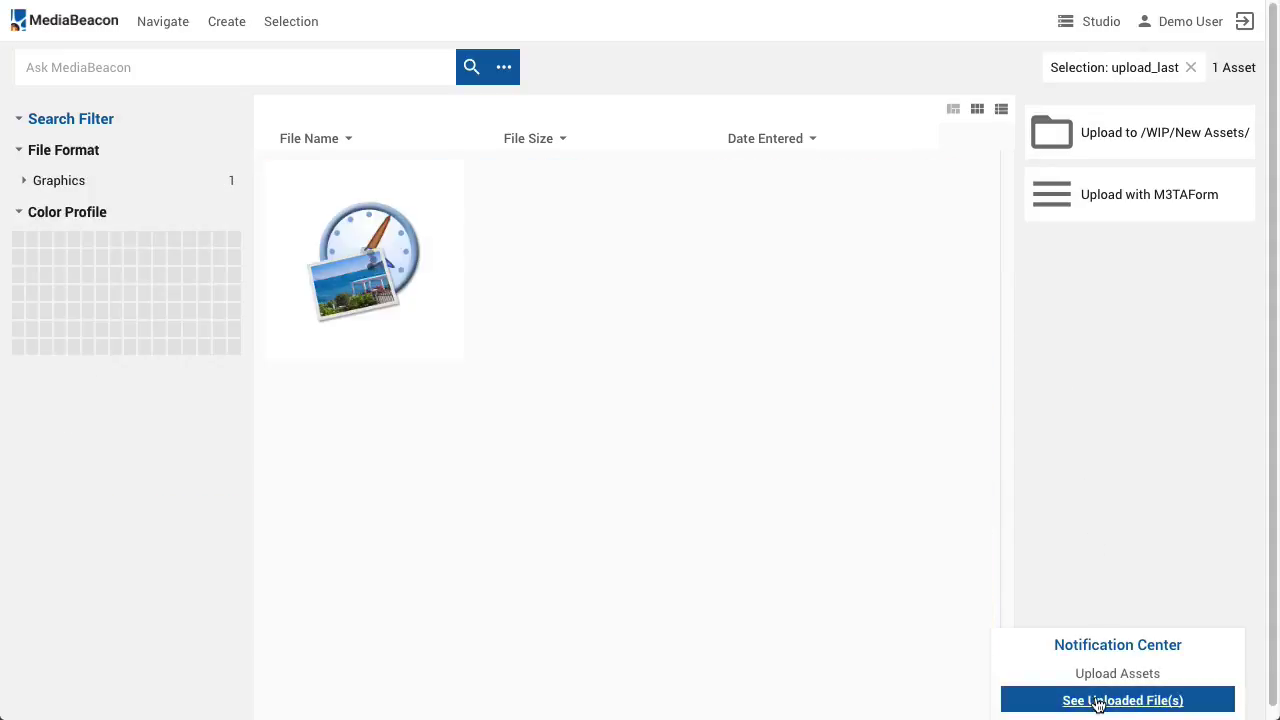
pyautogui.doubleClick(519, 270)
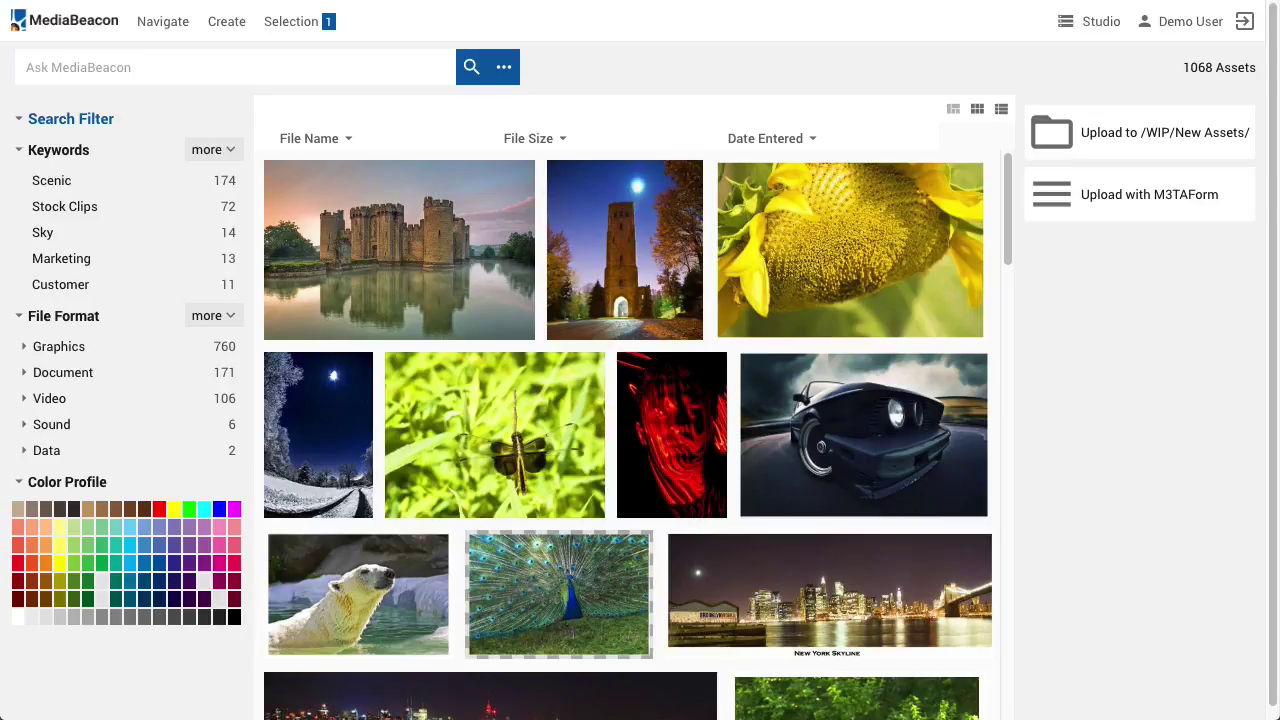
# Upload Line0534.jpg through Upload with M3TAForm, choosing Asia as its Origin, then move to Long Description
pyautogui.moveTo(1279, 190); pyautogui.dragTo(1180, 184)
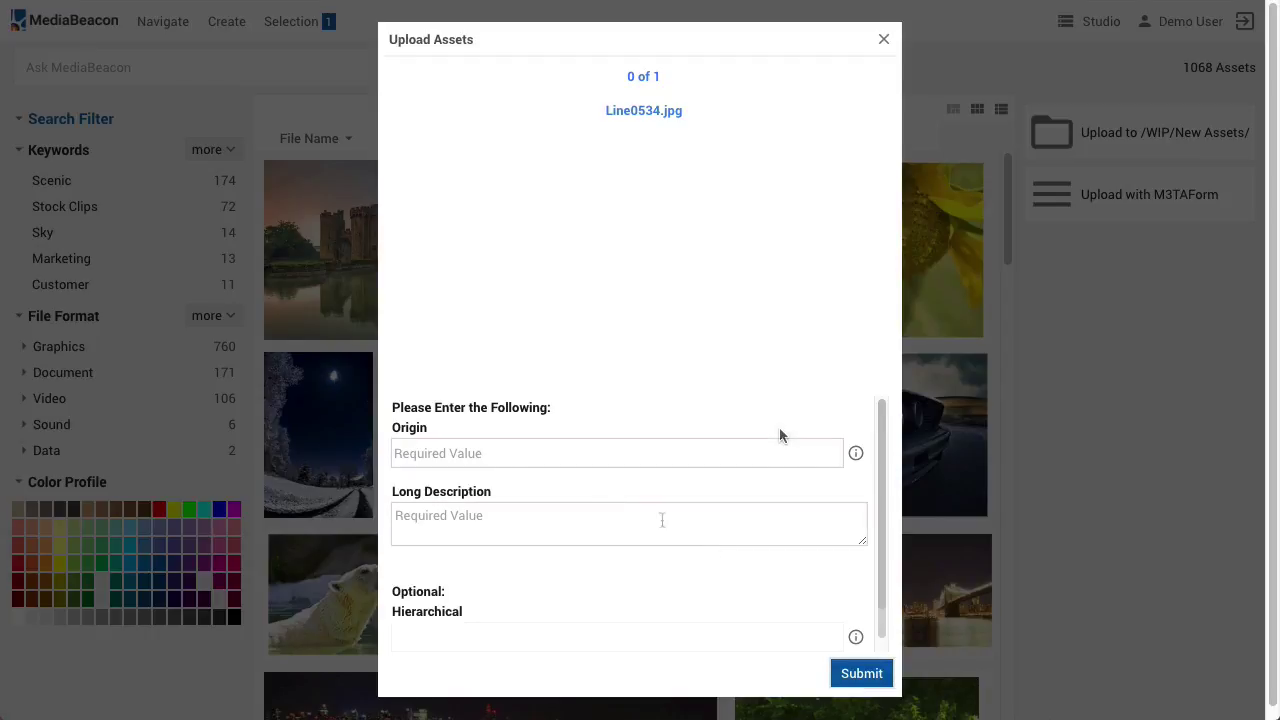
pyautogui.click(852, 452)
pyautogui.click(457, 219)
pyautogui.click(471, 515)
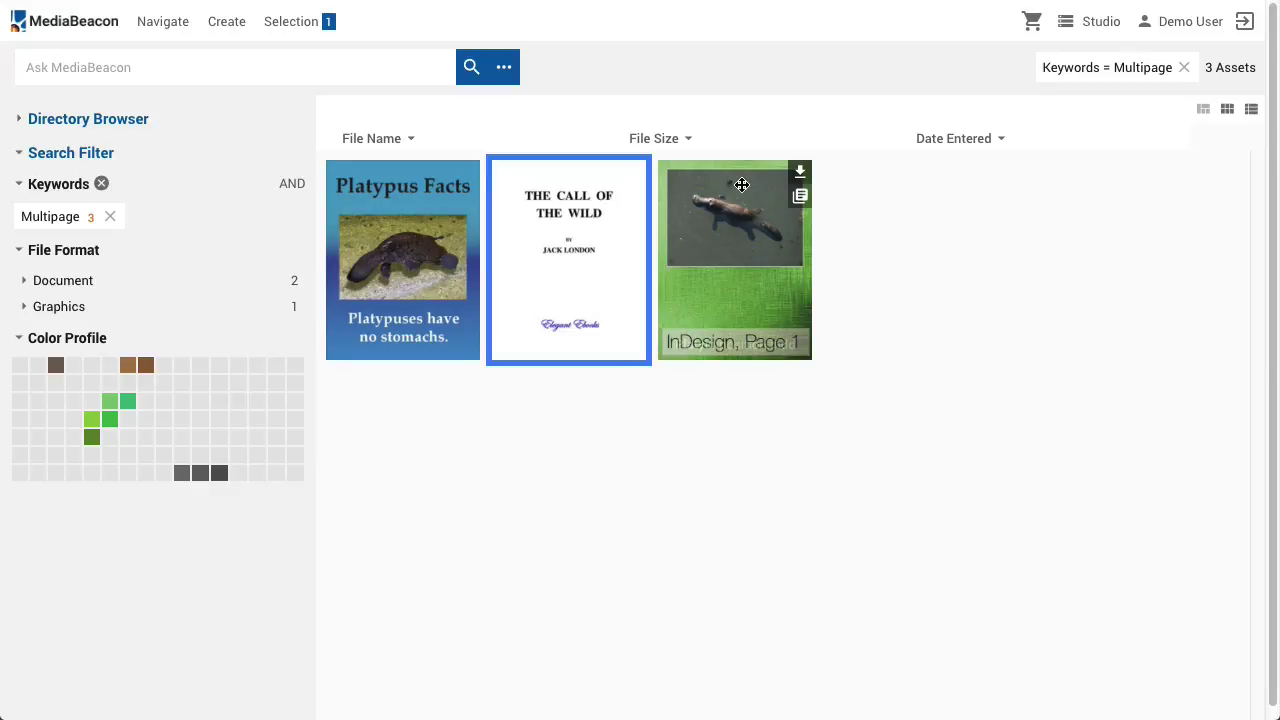
# Select all placed images from the InDesign file's Pages panel as the current selection
pyautogui.click(800, 196)
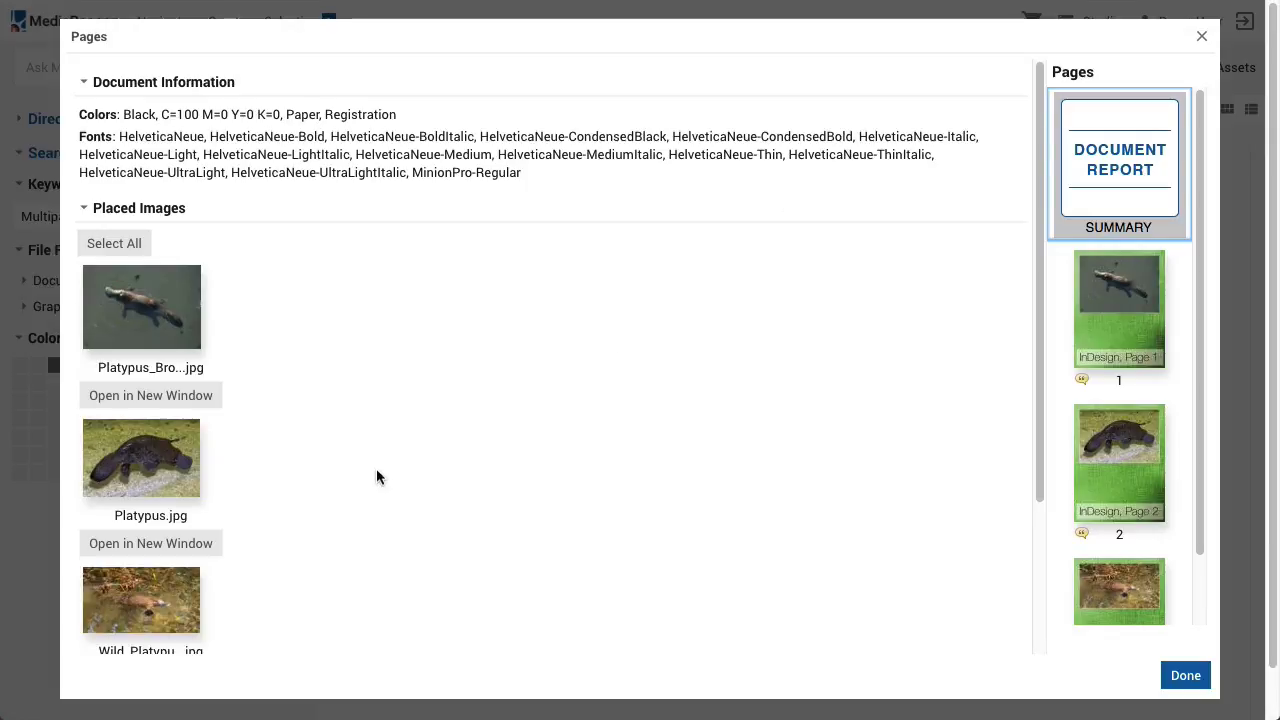
pyautogui.scroll(-5, 385, 470)
pyautogui.scroll(5, 390, 469)
pyautogui.scroll(-3, 1101, 372)
pyautogui.scroll(3, 1101, 372)
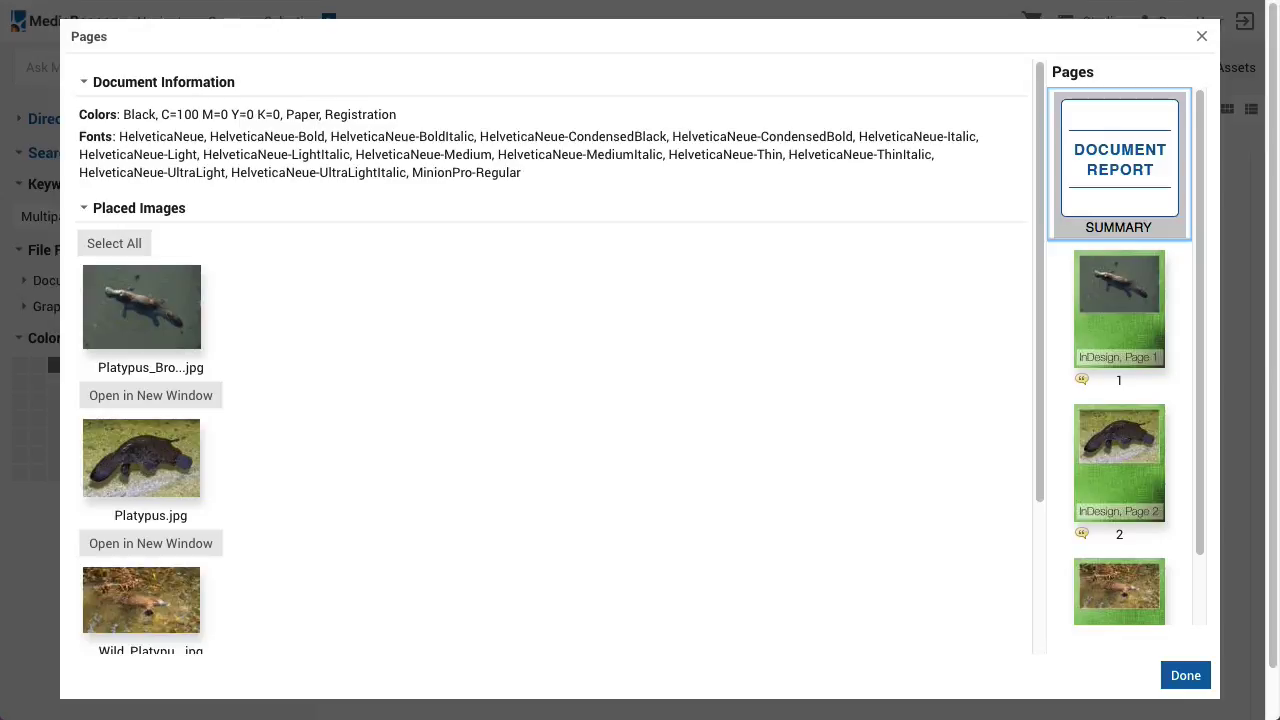
pyautogui.click(128, 241)
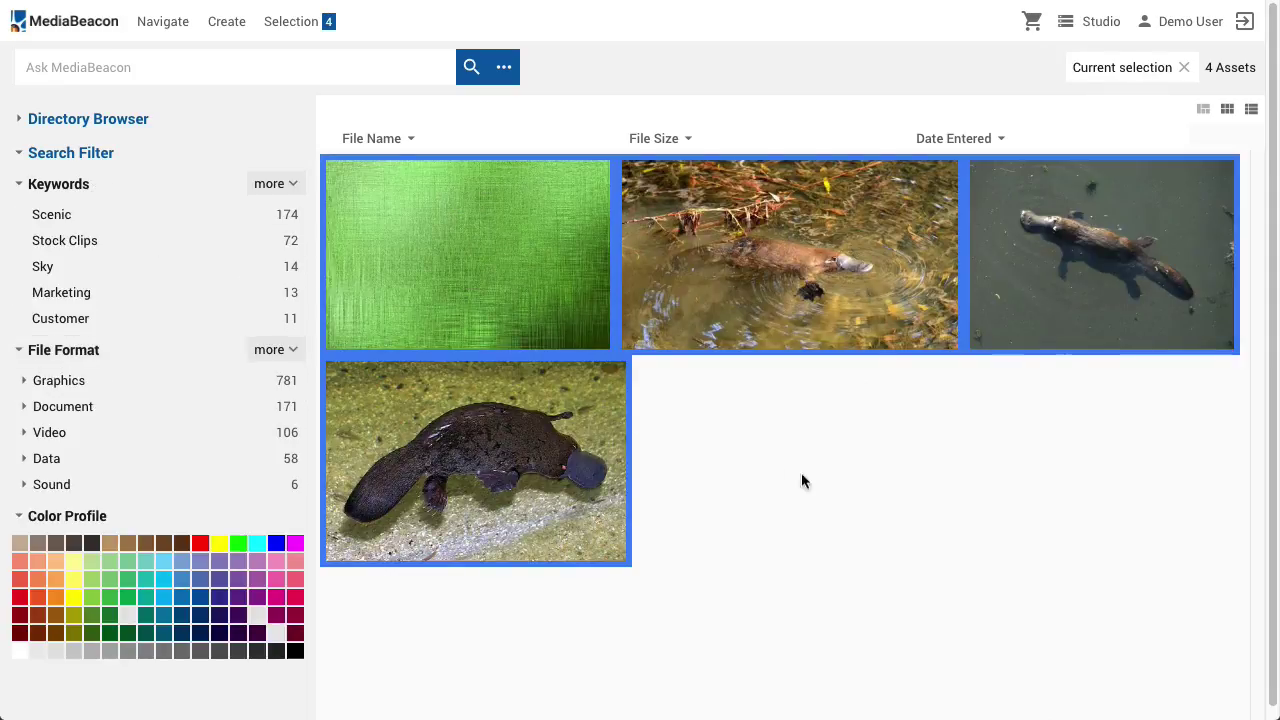
# Open Platypus.jpg in the viewer to see it is used in Platypyrus 3.ai
pyautogui.click(846, 504)
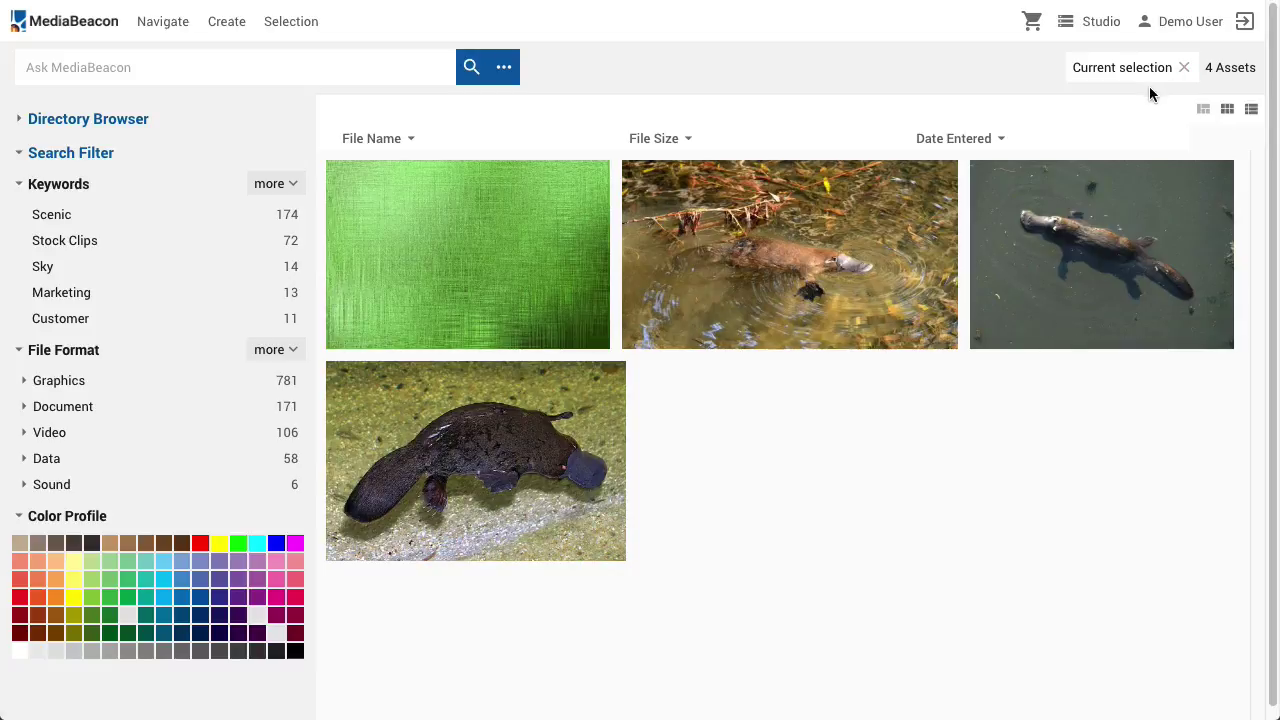
pyautogui.click(23, 20)
pyautogui.click(481, 286)
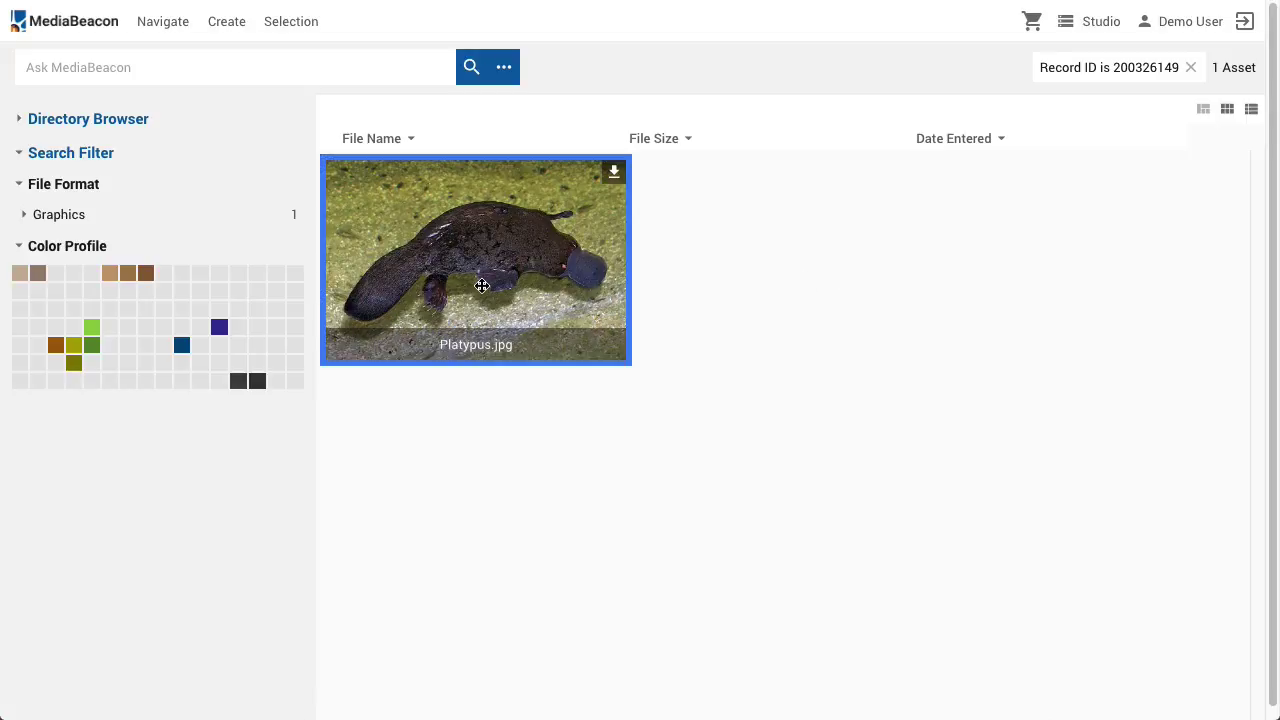
pyautogui.doubleClick(481, 286)
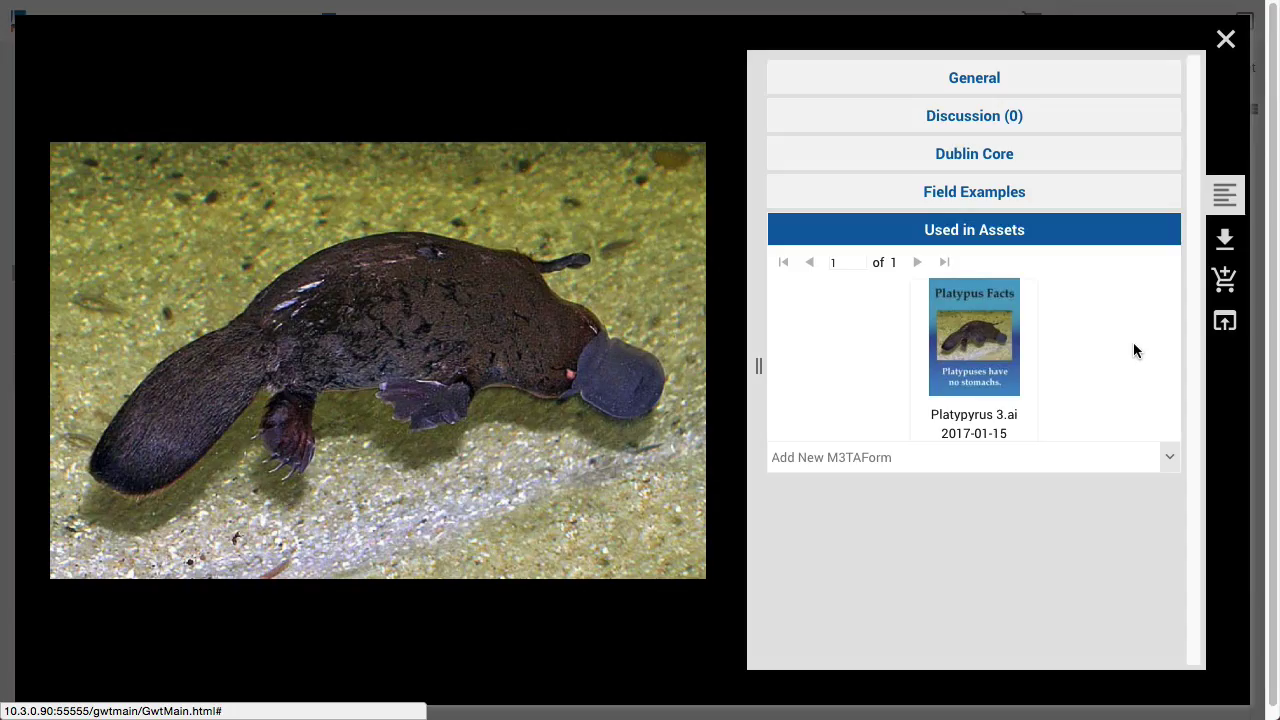